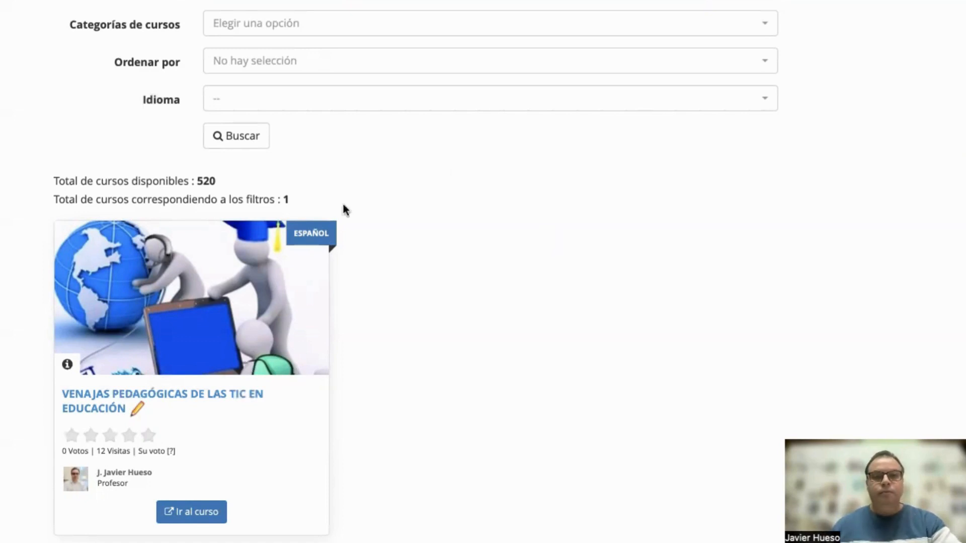
- Open the course "VENAJAS PEDAGÓGICAS DE LAS TIC EN EDUCACIÓN" from the filtered course catalogue
scroll(189, 282, down, 2)
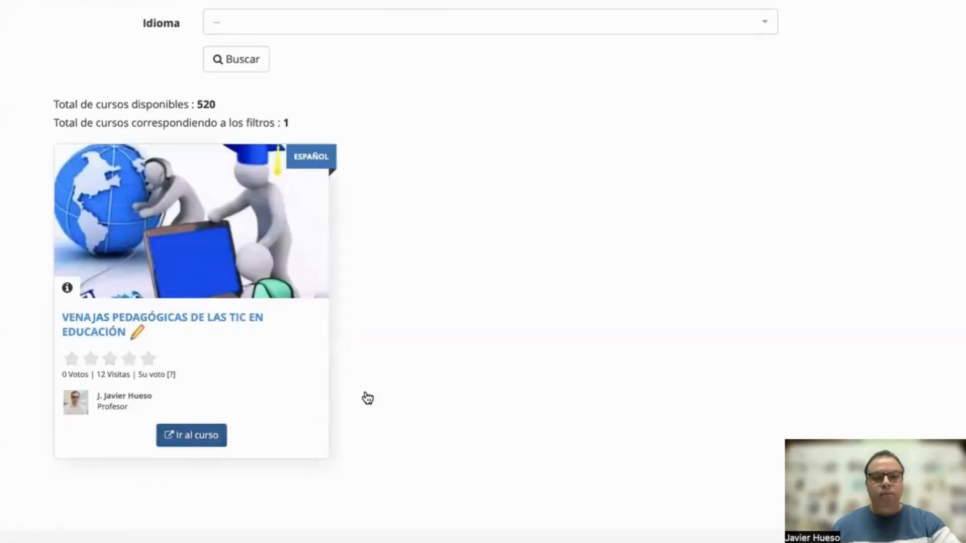
scroll(357, 382, down, 1)
scroll(357, 382, down, 3)
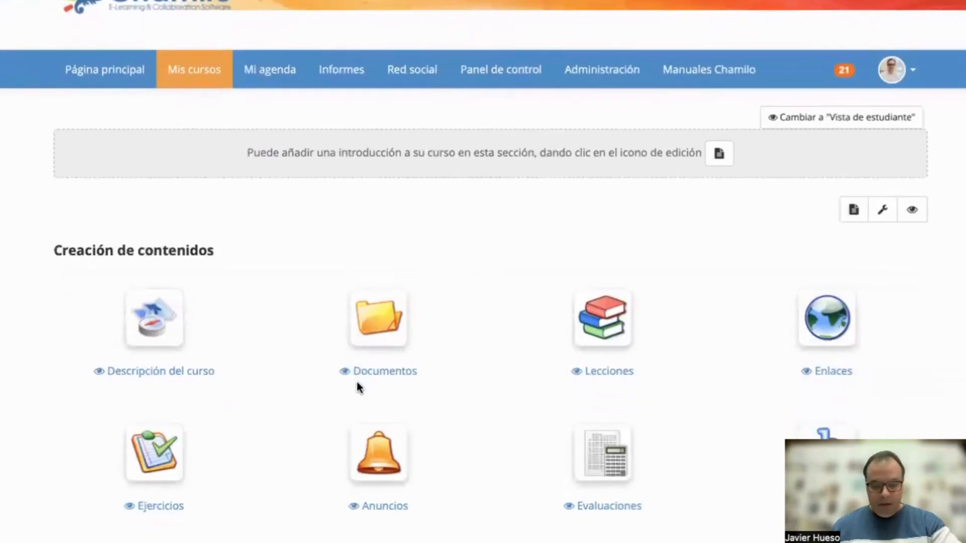
- Open the Ejercicios tool among the course's content creation tools
scroll(357, 385, down, 9)
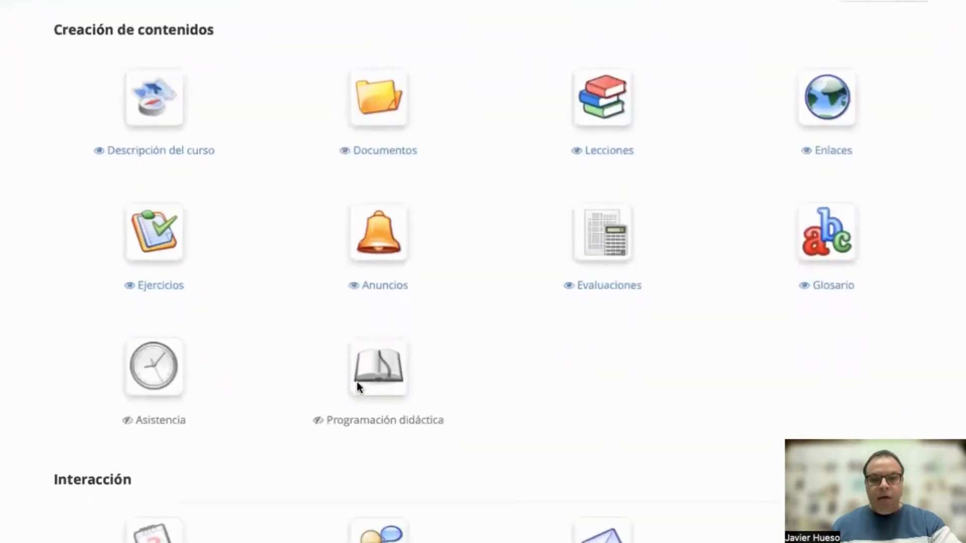
scroll(357, 387, down, 3)
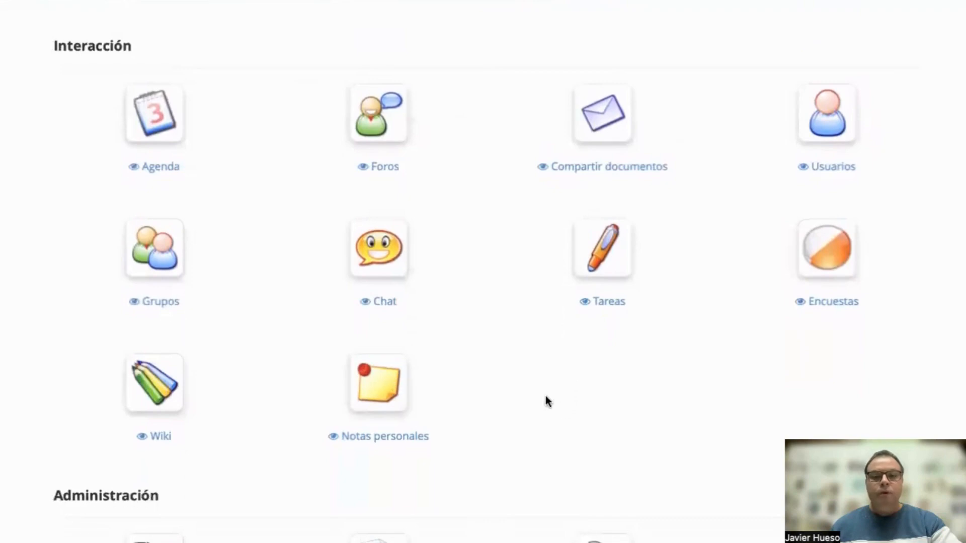
scroll(545, 401, up, 3)
scroll(545, 401, up, 10)
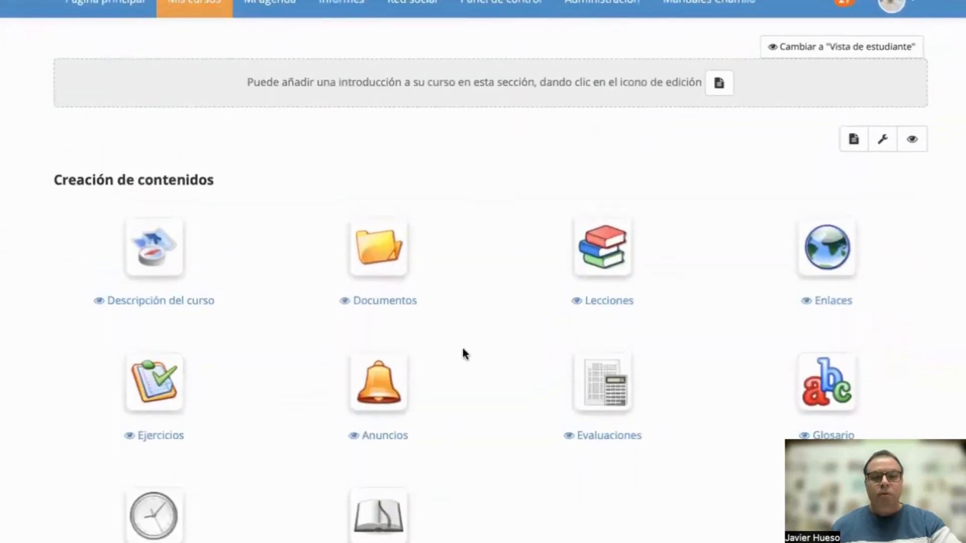
scroll(460, 352, down, 3)
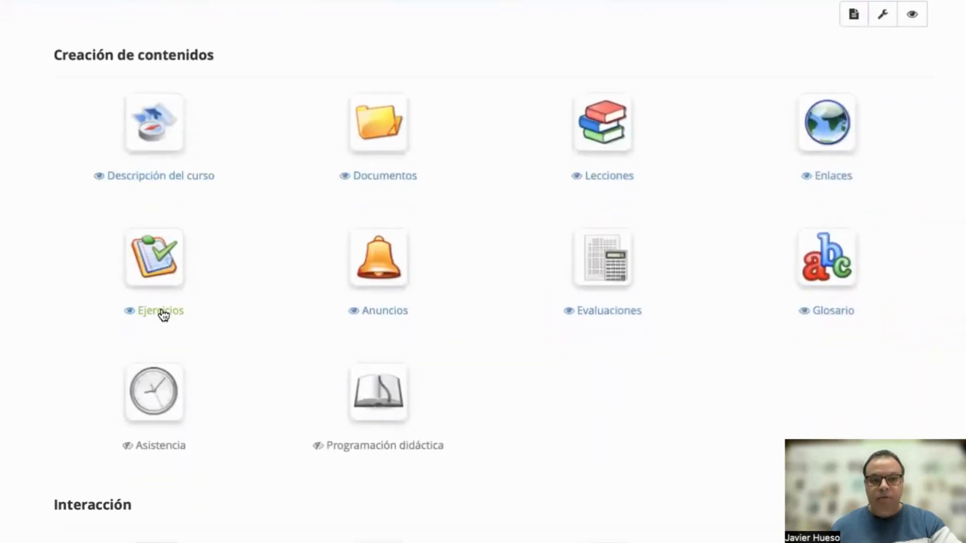
click(161, 312)
scroll(204, 333, down, 1)
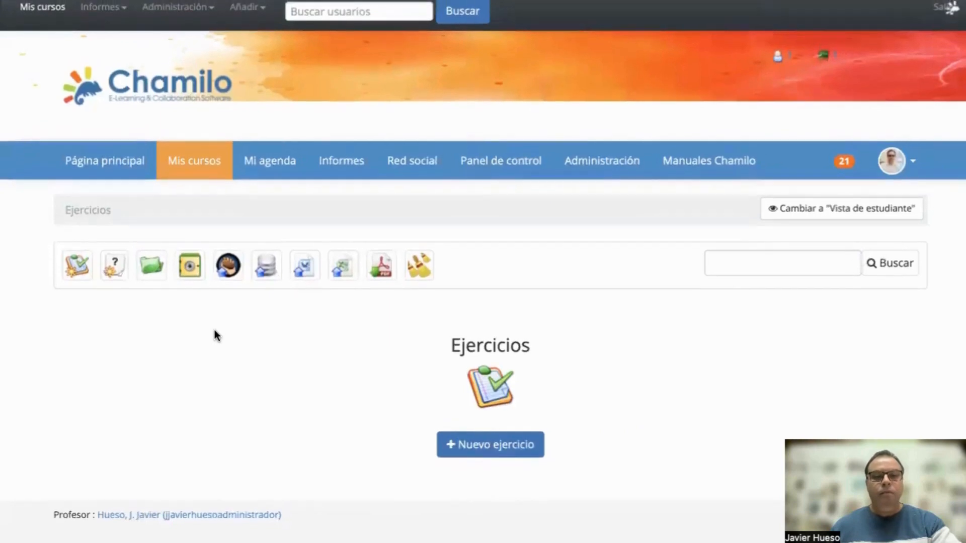
- Start a new exercise named "Cuestionario Unidad 1" and expand its advanced parameters
click(465, 449)
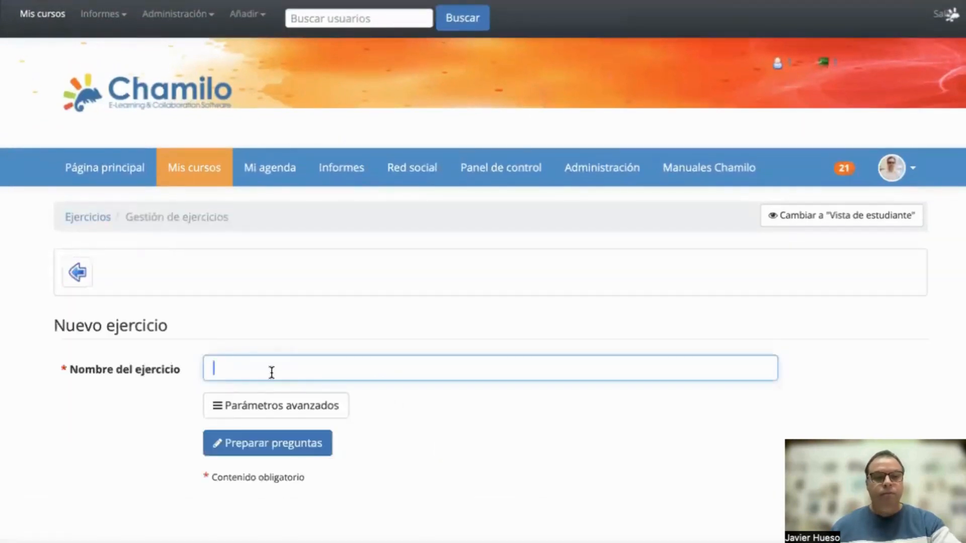
text(Cue)
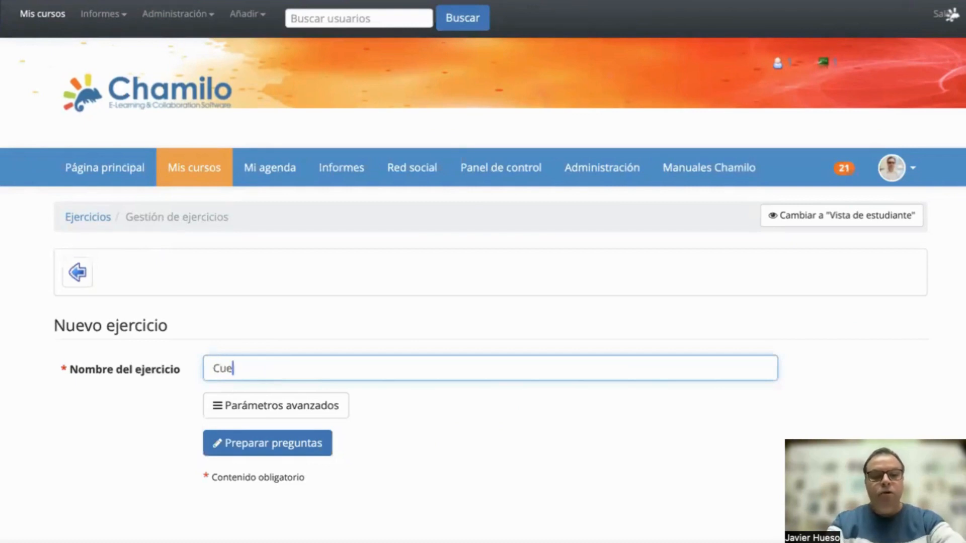
text(stionario )
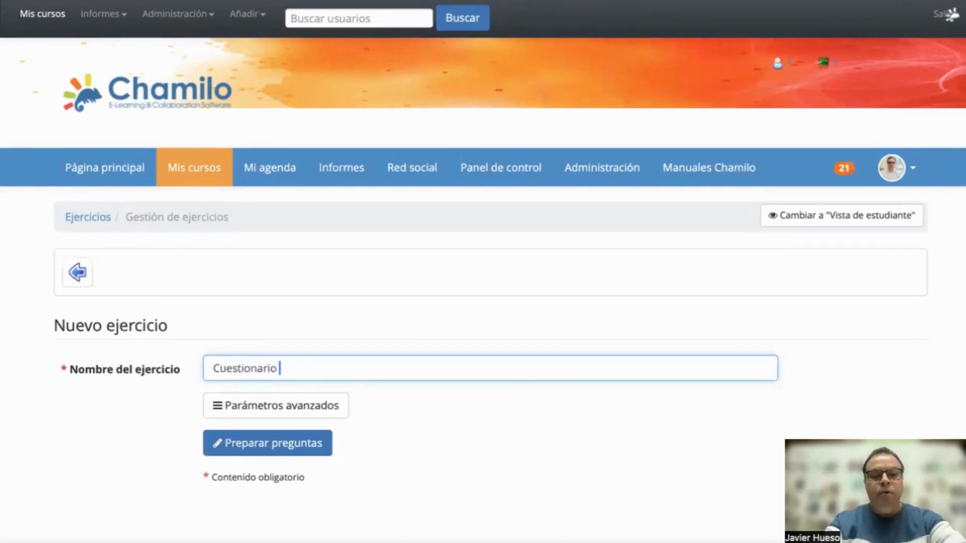
text(Unidad 1)
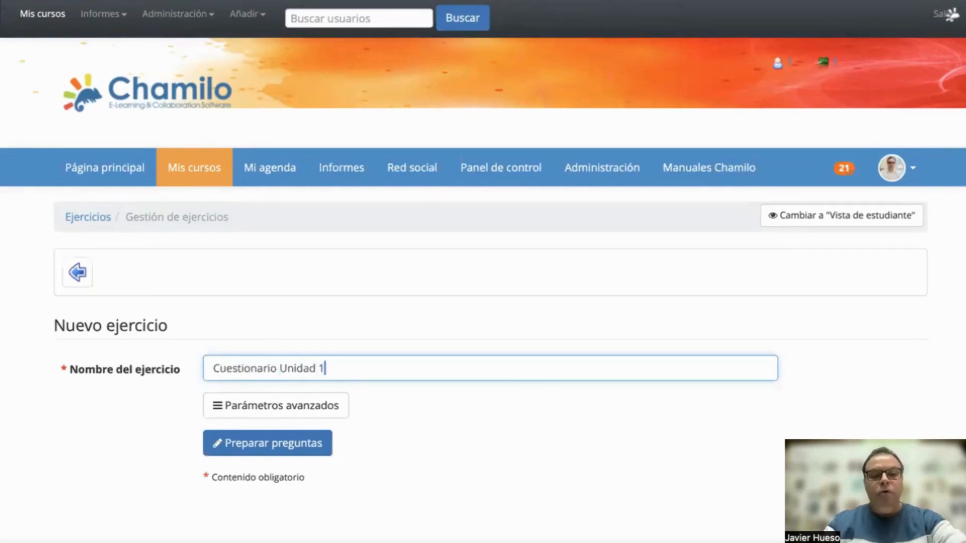
click(244, 410)
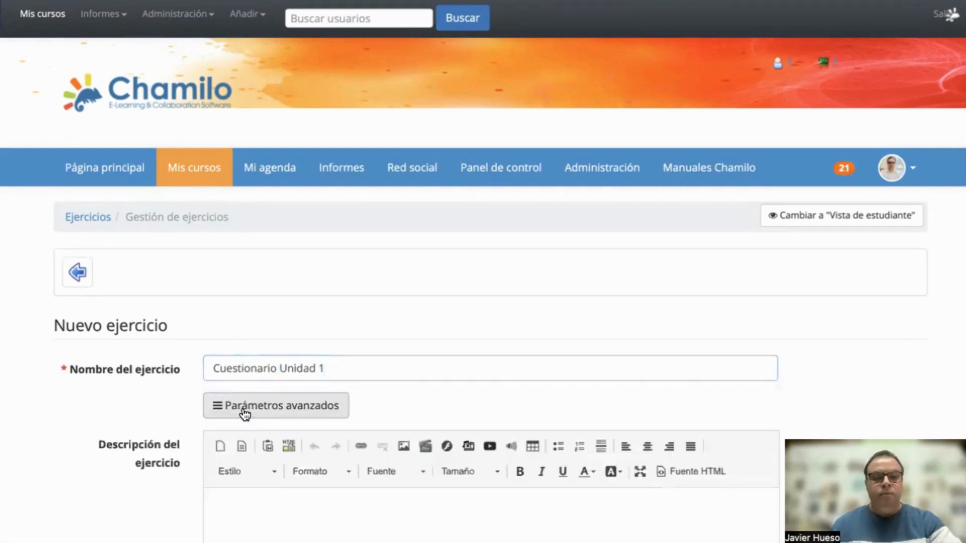
- Look through the exercise's advanced parameters, from feedback and result display to attempts, publication times, success percentage and closing text
scroll(243, 411, down, 5)
scroll(245, 415, down, 5)
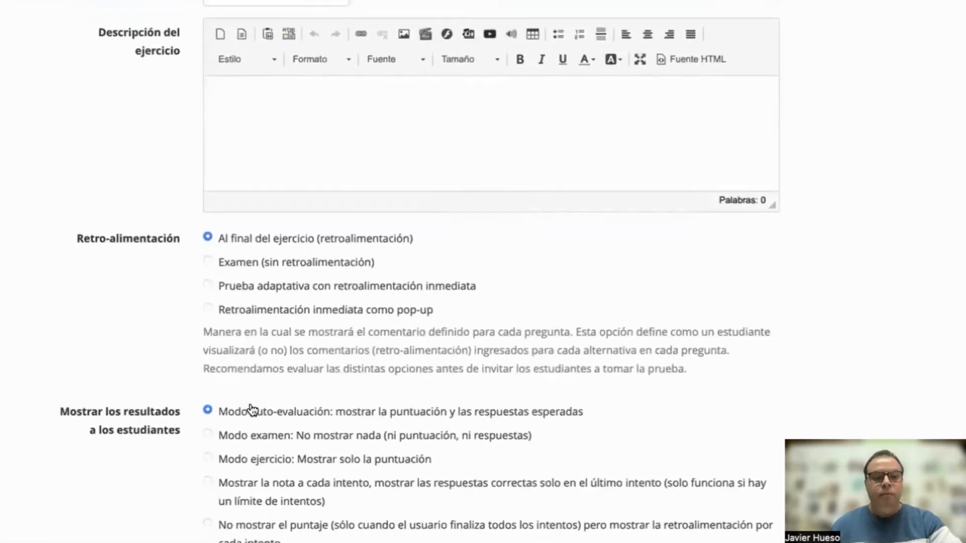
scroll(252, 410, down, 9)
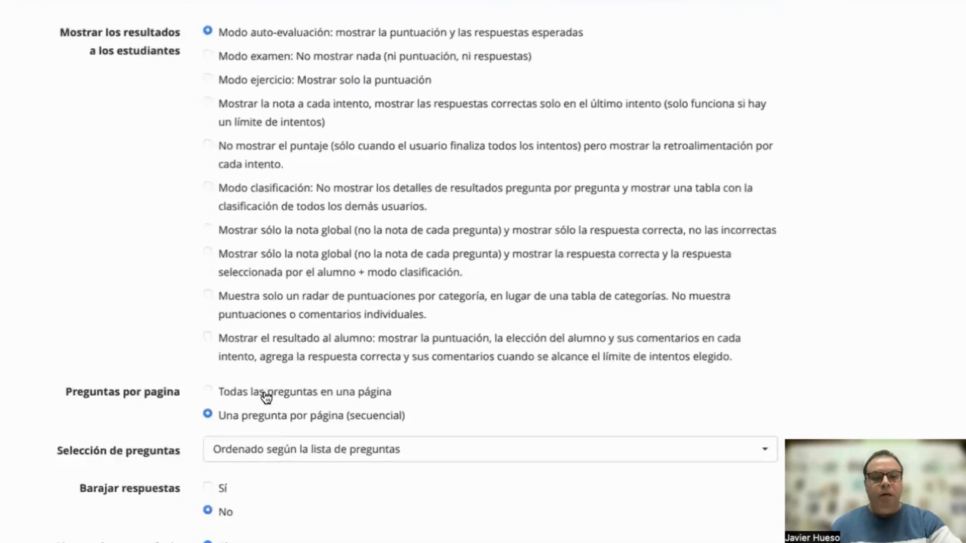
scroll(263, 391, down, 1)
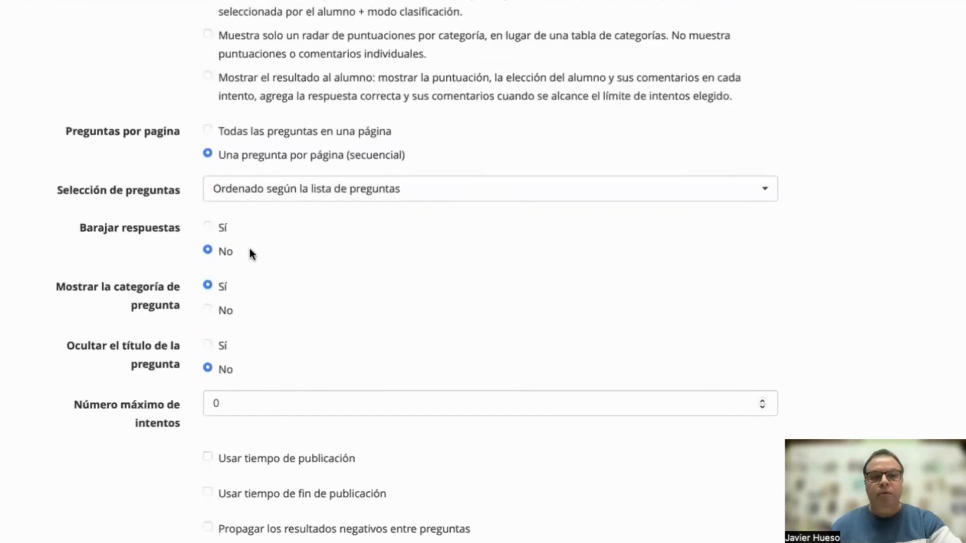
scroll(266, 233, down, 6)
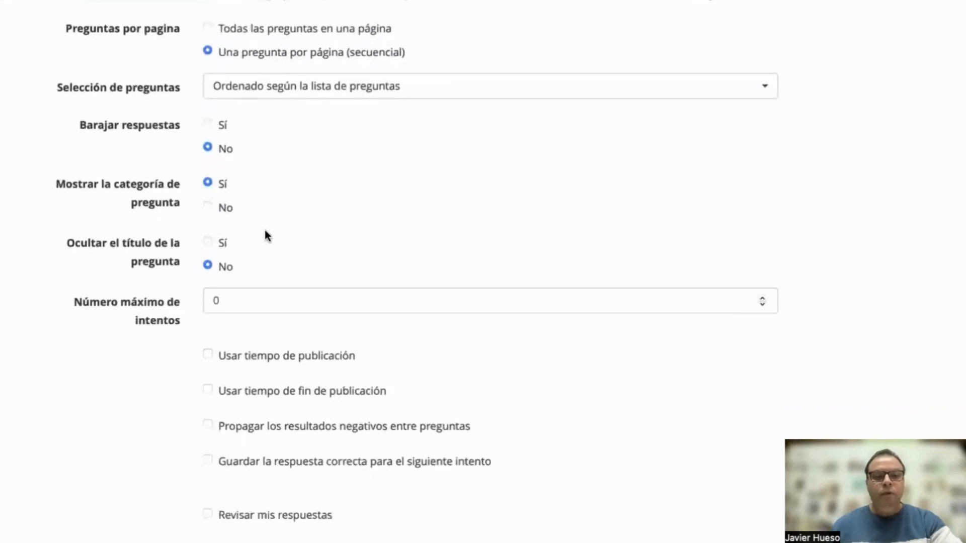
scroll(266, 232, down, 7)
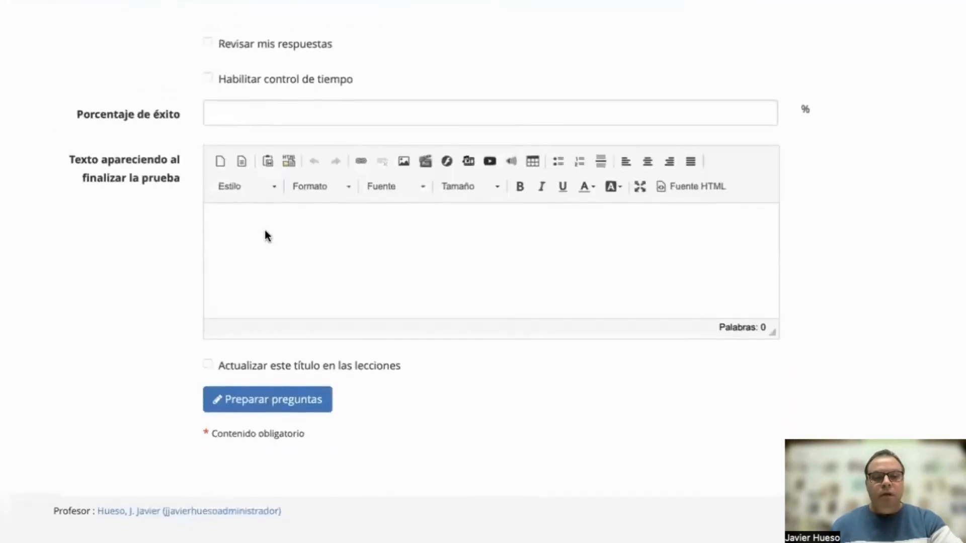
scroll(266, 232, up, 15)
scroll(265, 231, up, 10)
- Enter "Contesta al cuestinario de la Unidad 1." as the exercise description
scroll(264, 232, down, 3)
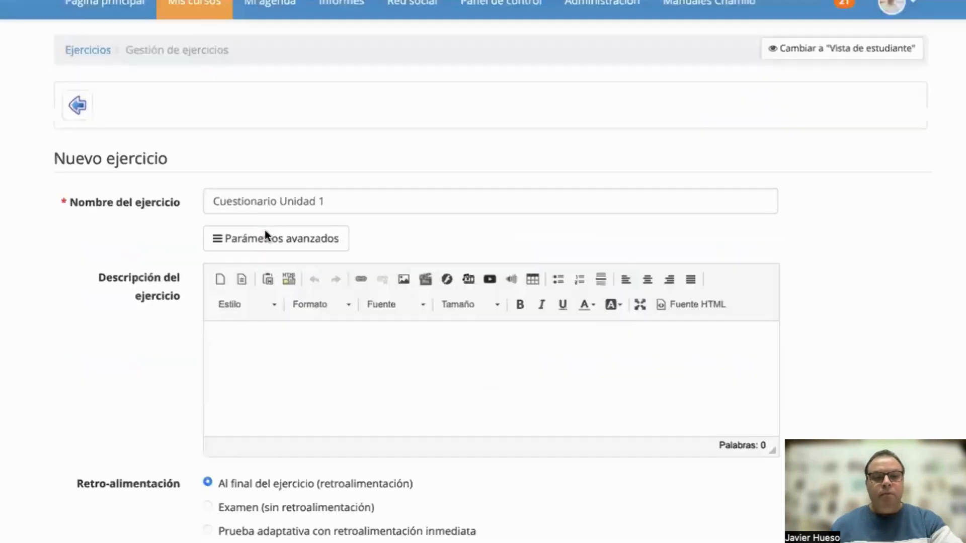
click(273, 269)
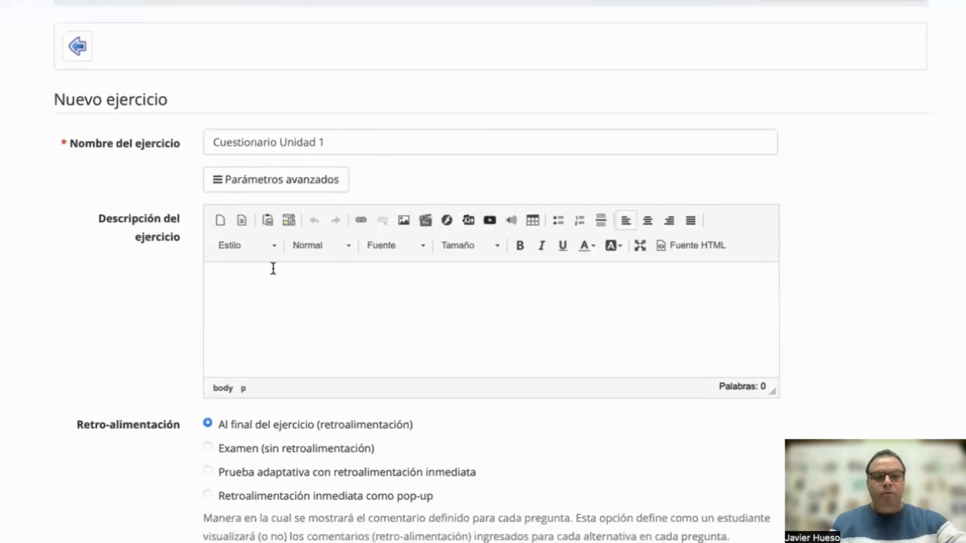
text(Con)
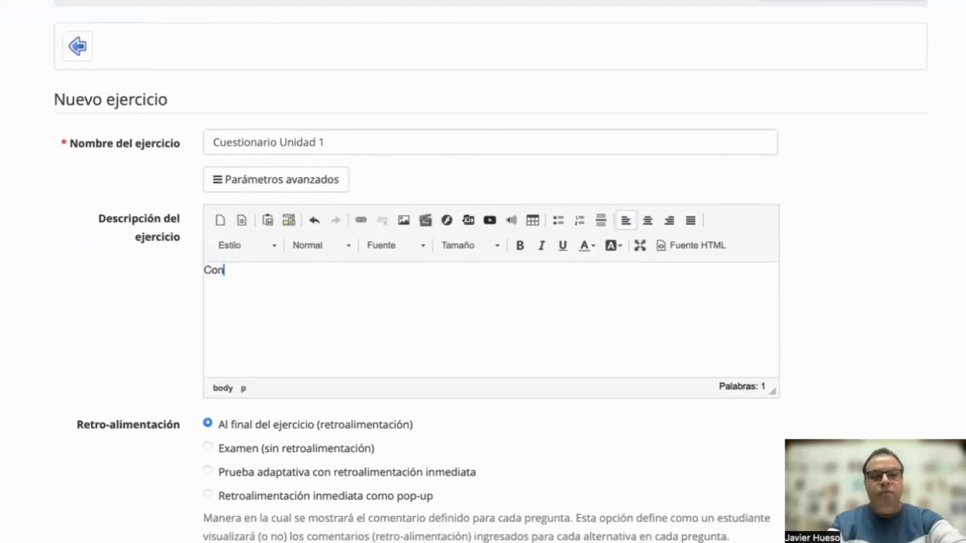
text(testa)
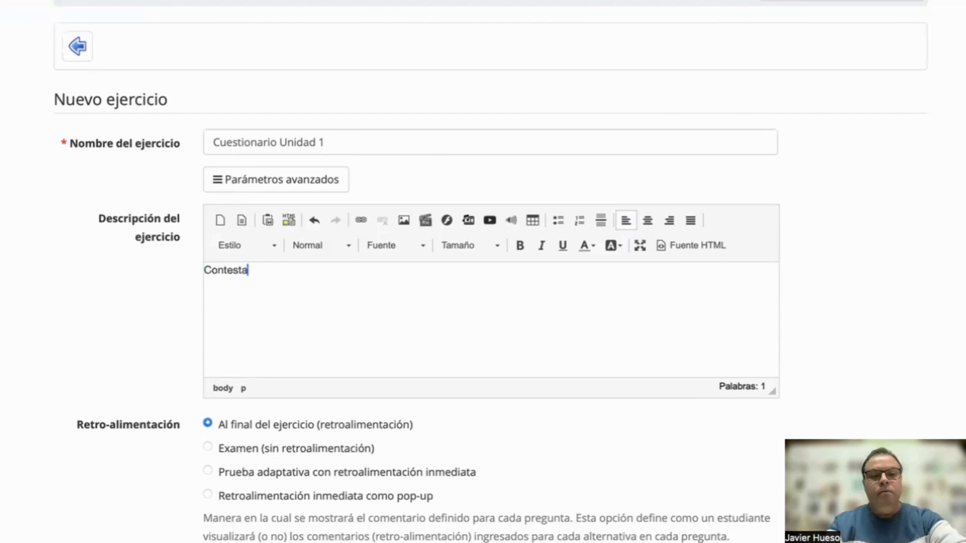
text( al cuestinario )
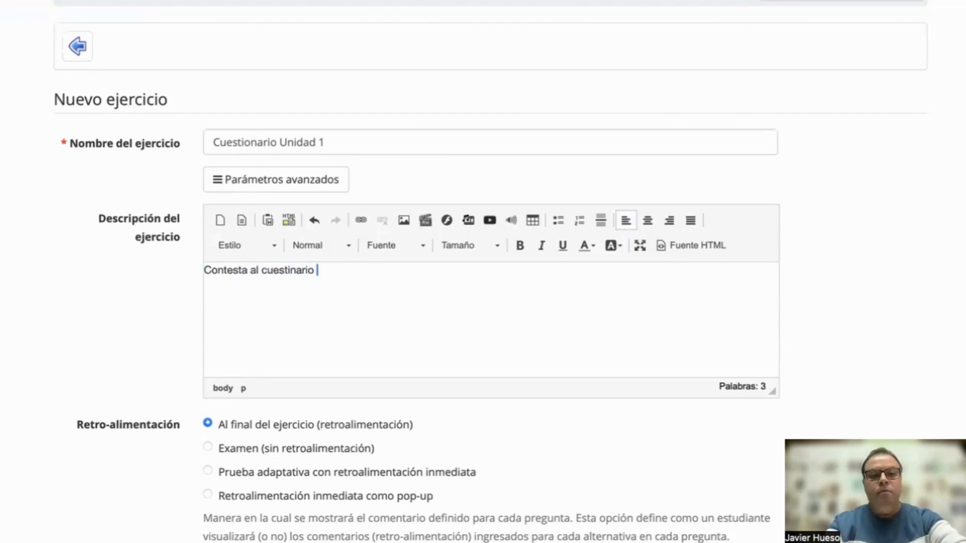
text(de la Unidad )
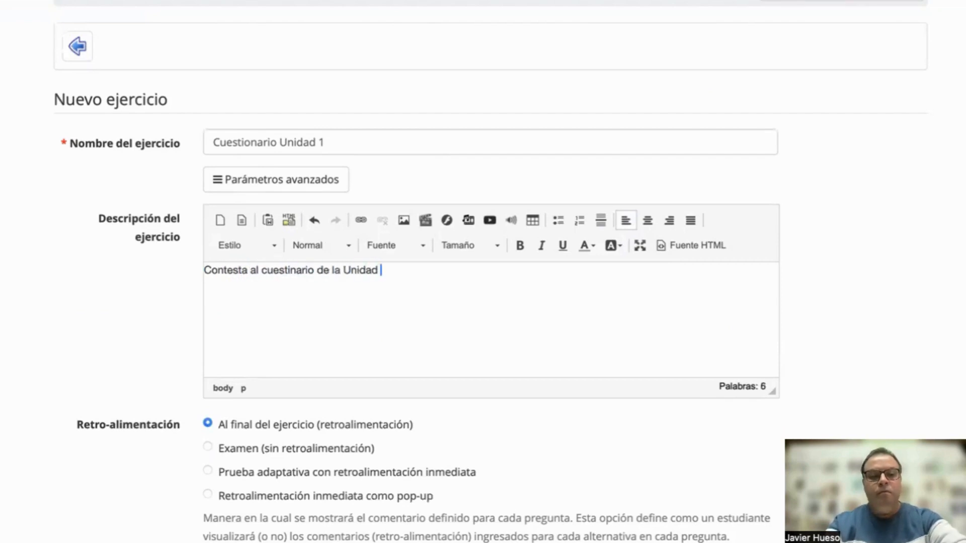
text(1.)
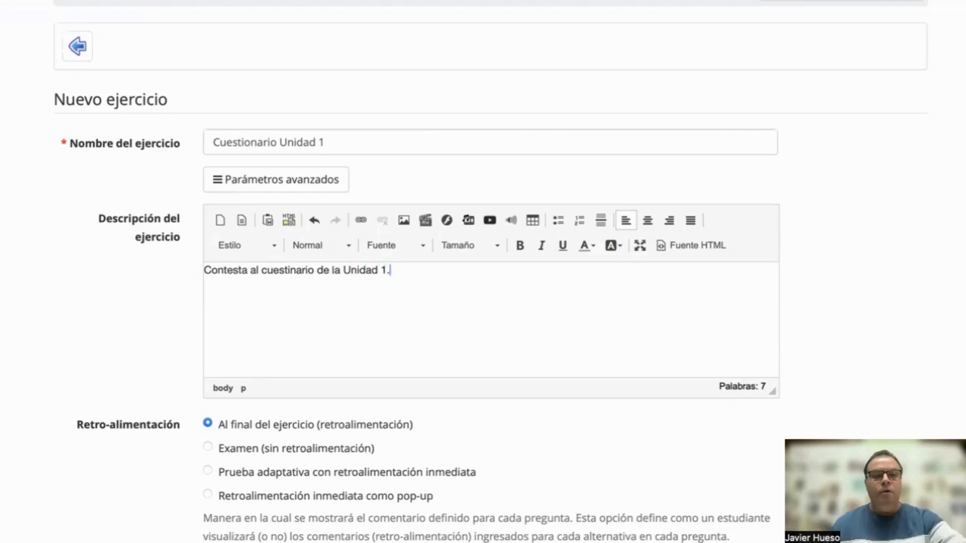
- Save the exercise with its default advanced parameters and go on to preparing its questions
scroll(267, 288, down, 2)
scroll(267, 288, down, 20)
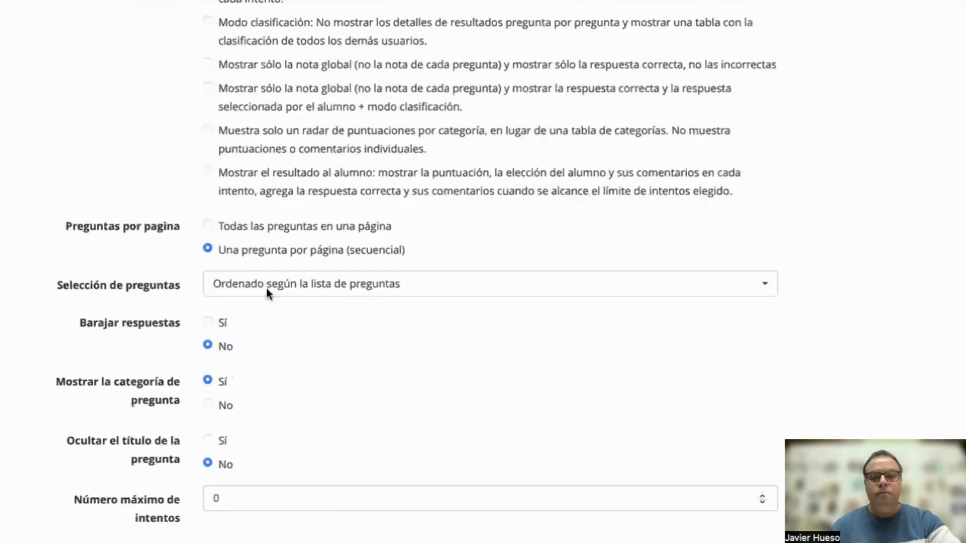
scroll(266, 293, down, 3)
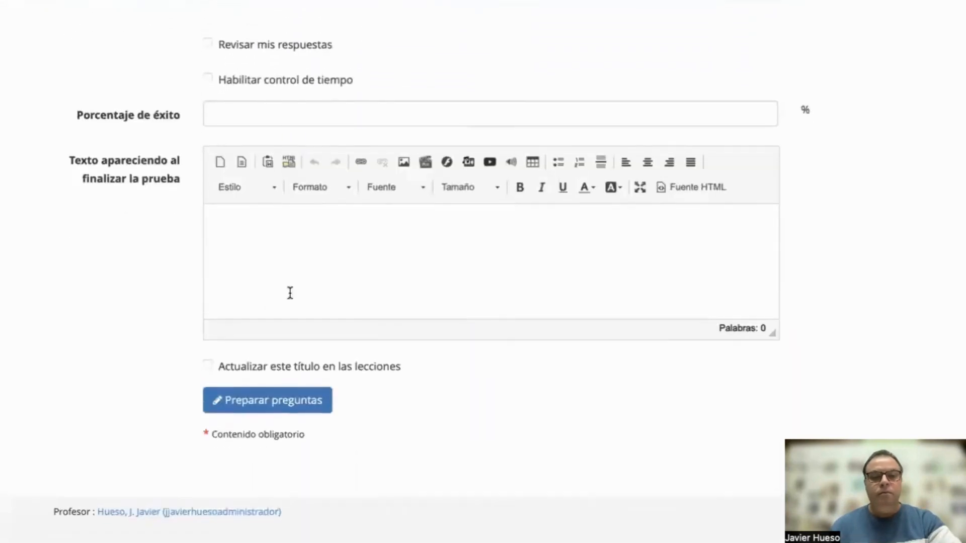
click(296, 405)
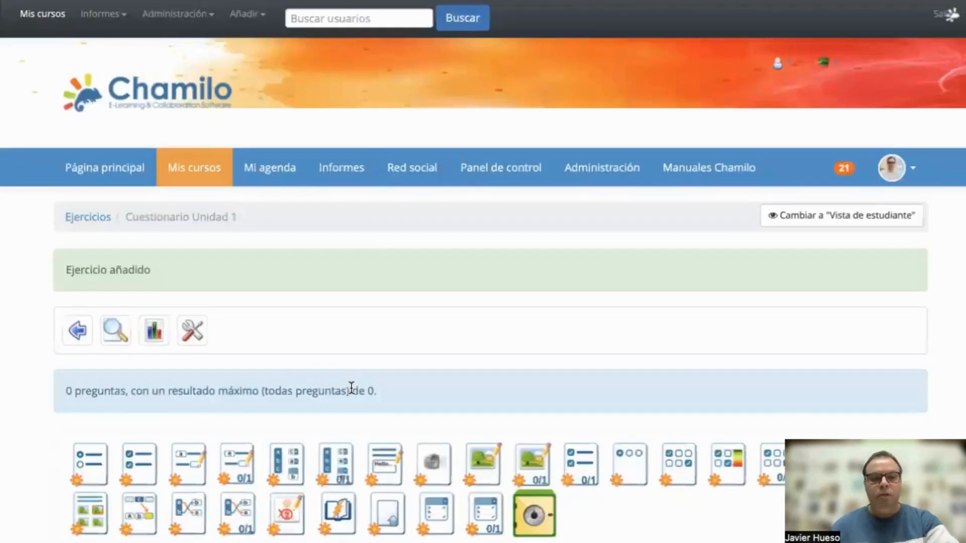
- Start a new single-answer question (Respuesta única) in the exercise and review its answer form
scroll(291, 363, down, 3)
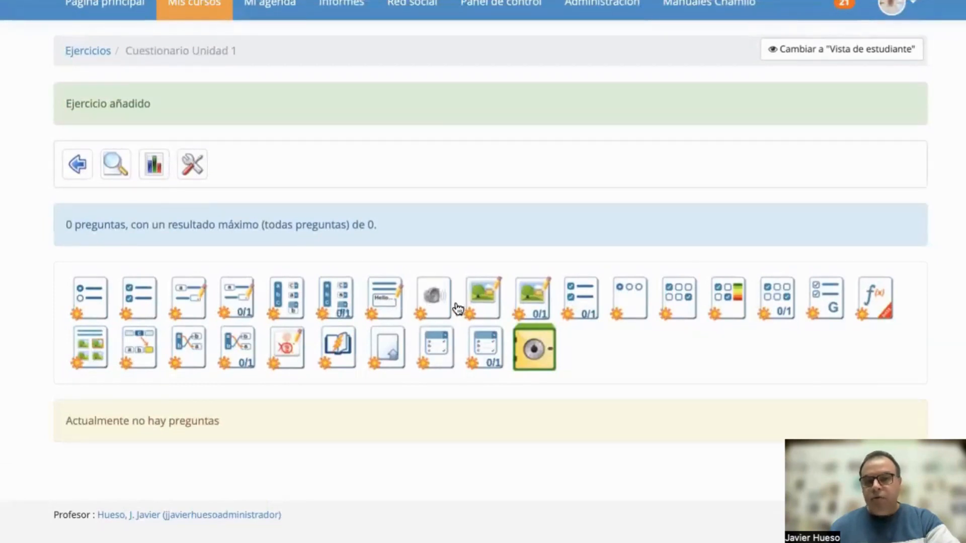
click(101, 306)
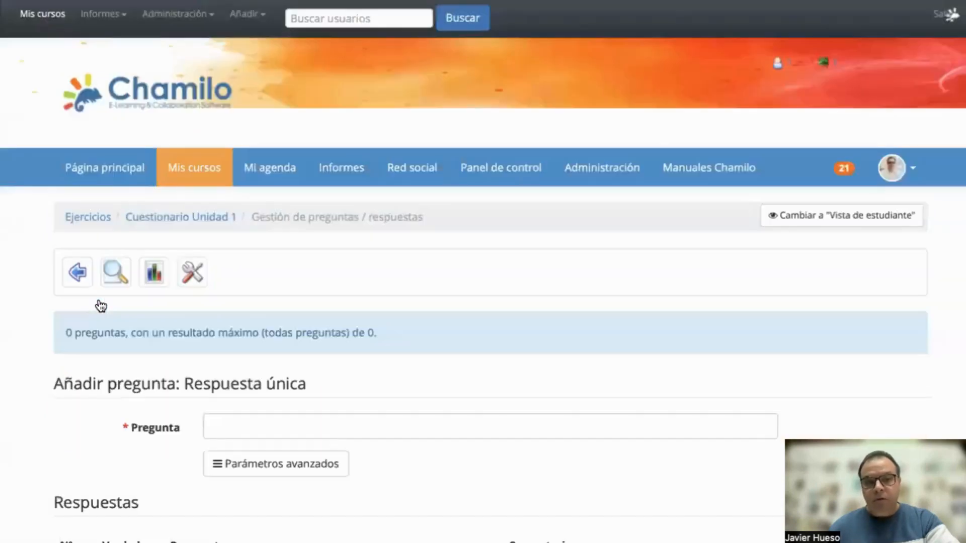
scroll(277, 342, down, 3)
scroll(287, 350, down, 2)
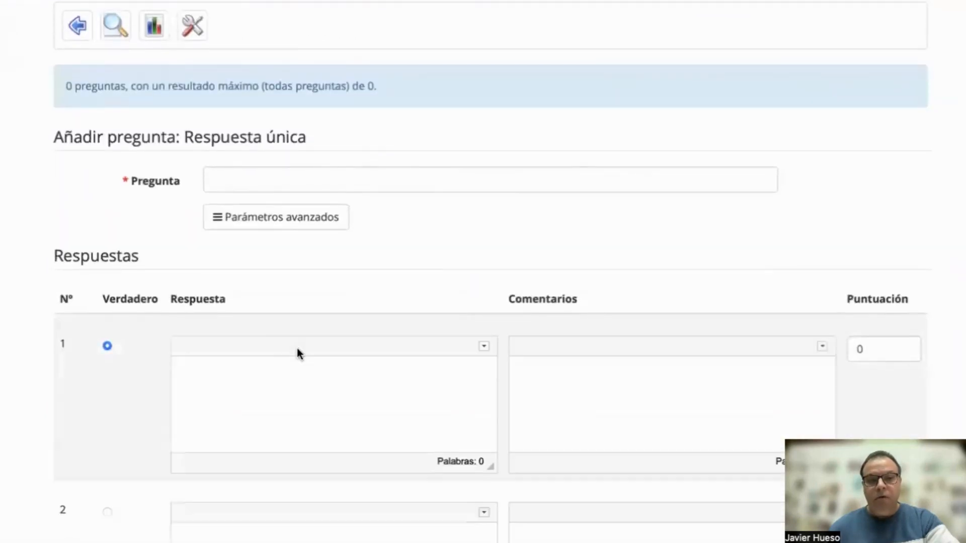
scroll(319, 355, down, 4)
scroll(319, 350, up, 7)
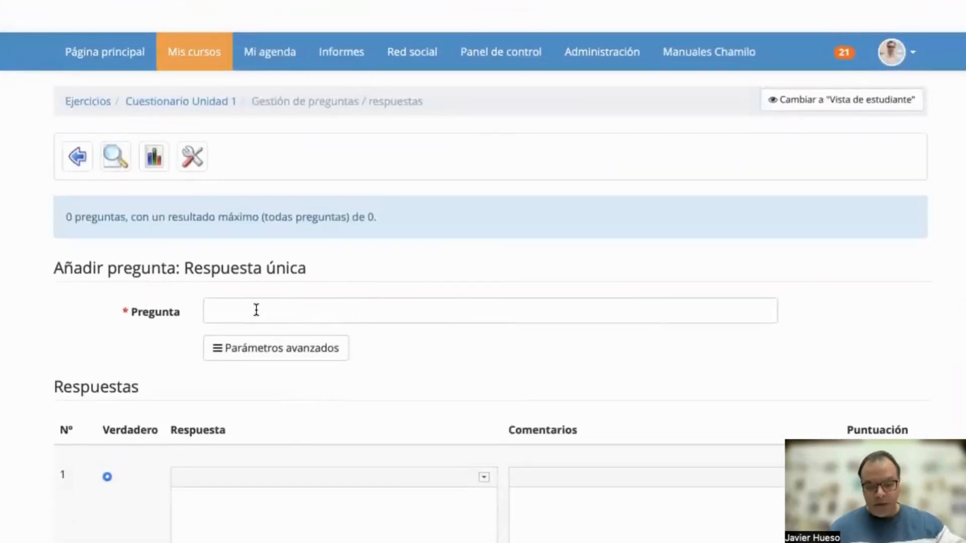
- Enter "¿Qué significan las siglas TIC?" as the question text
click(256, 310)
text(¿Qu)
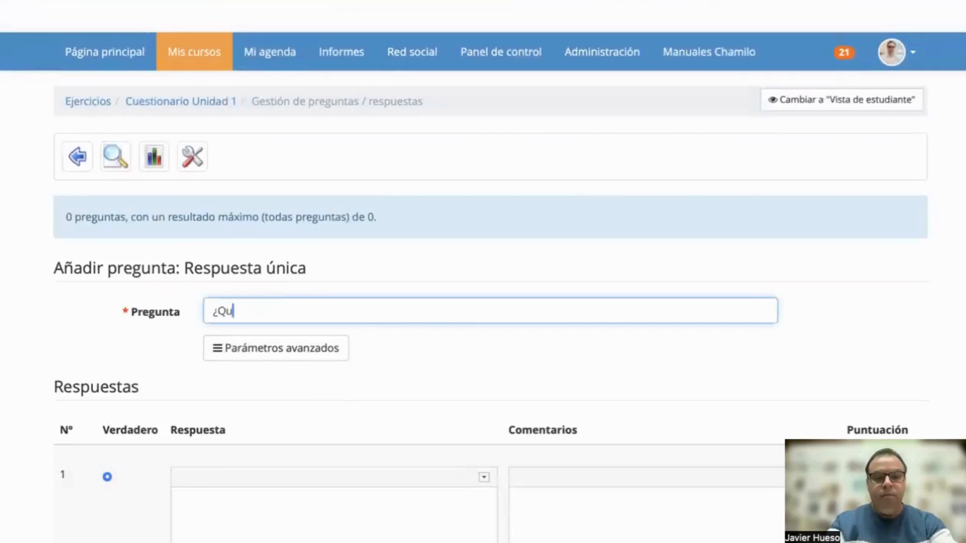
text(é significan)
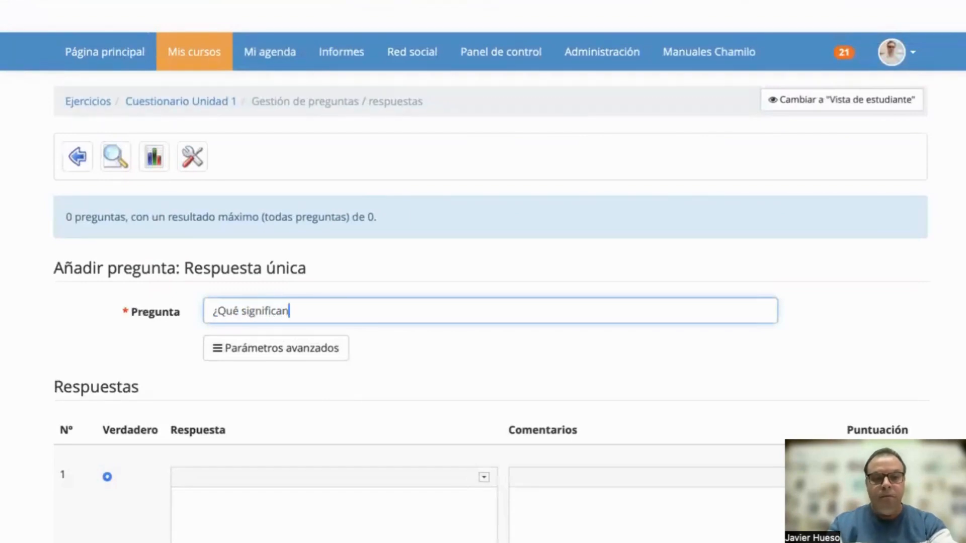
text( las sib)
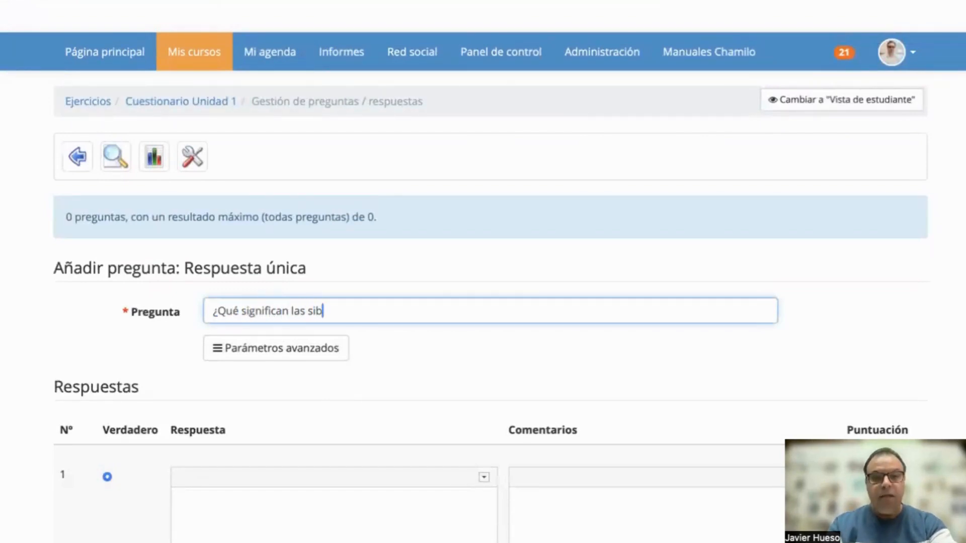
key(BackSpace)
text(glas )
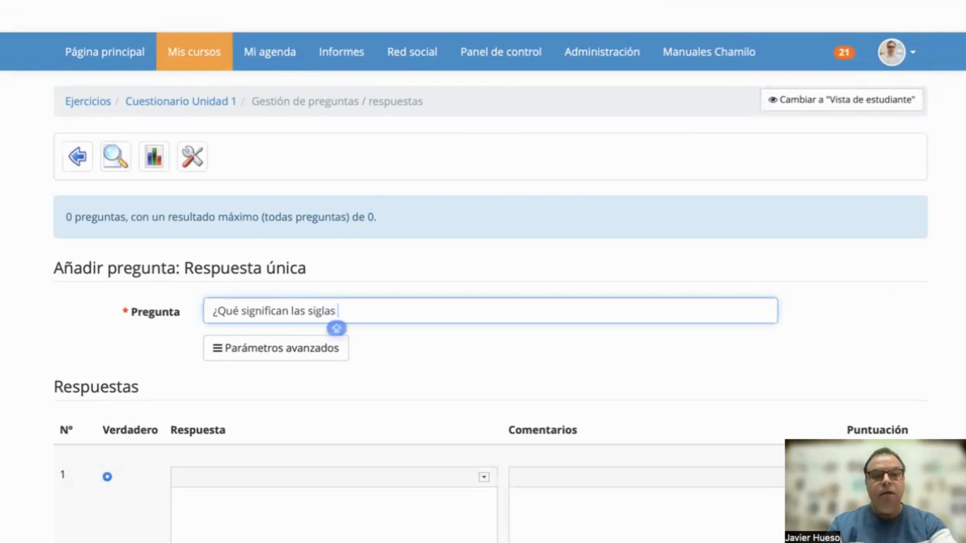
text(TIC?)
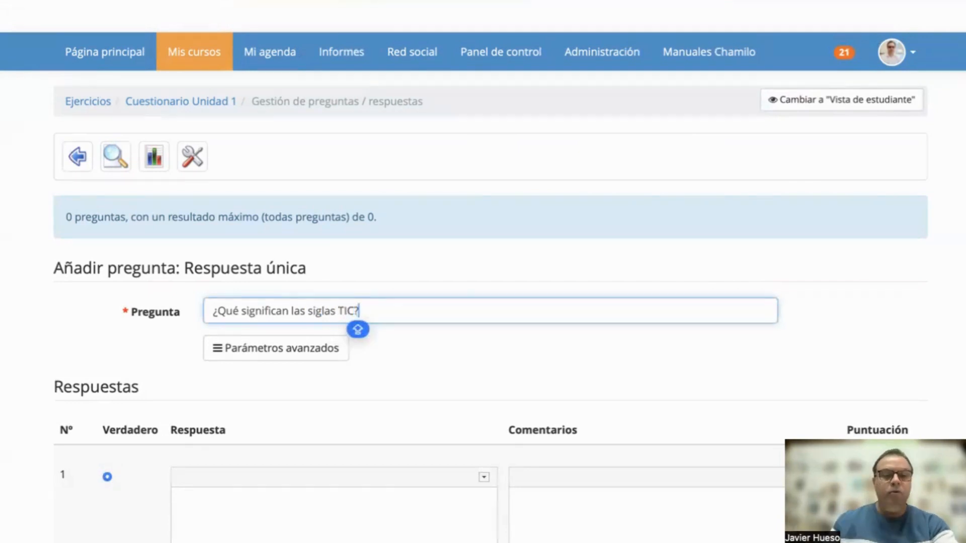
- Mark answer 3 as the correct option of the single-answer question
scroll(260, 314, down, 4)
scroll(259, 315, down, 2)
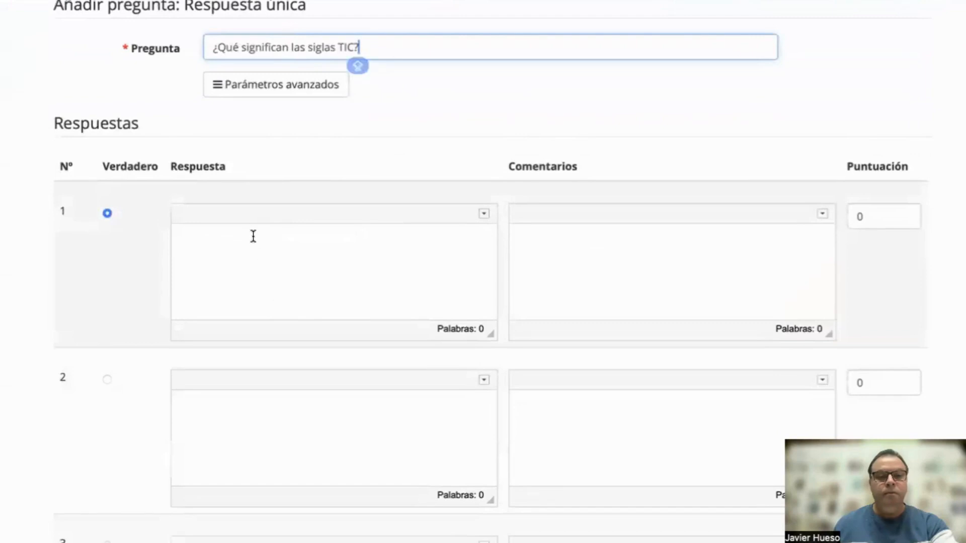
scroll(128, 171, down, 2)
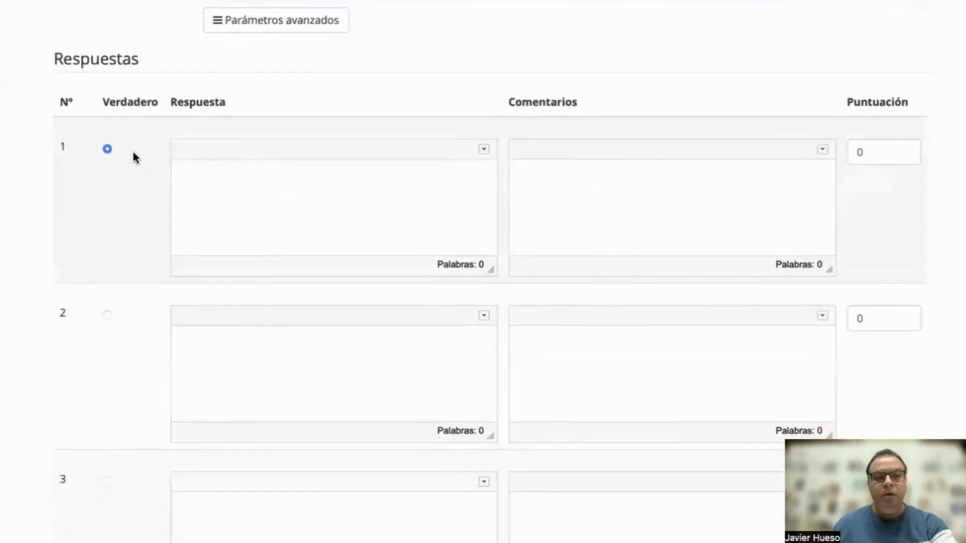
scroll(107, 323, down, 3)
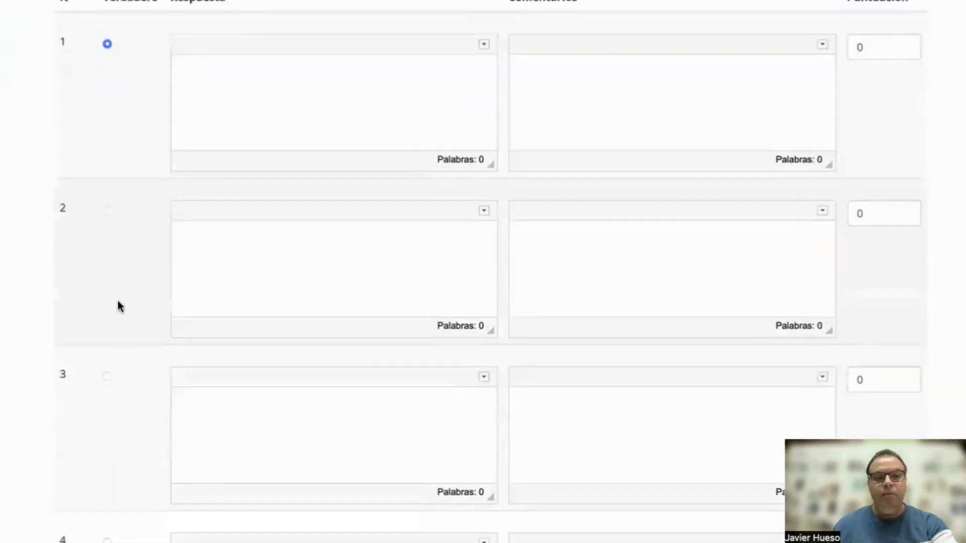
click(106, 158)
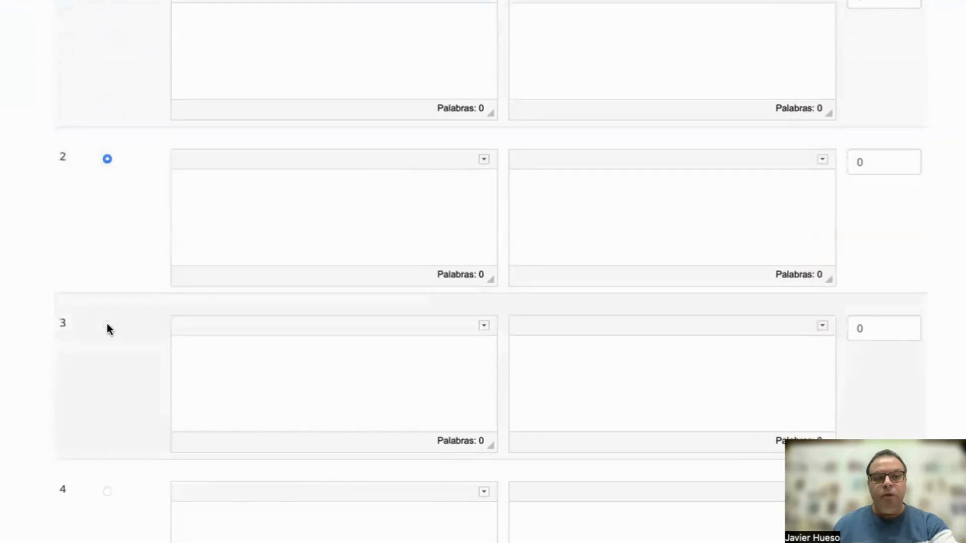
scroll(252, 247, up, 2)
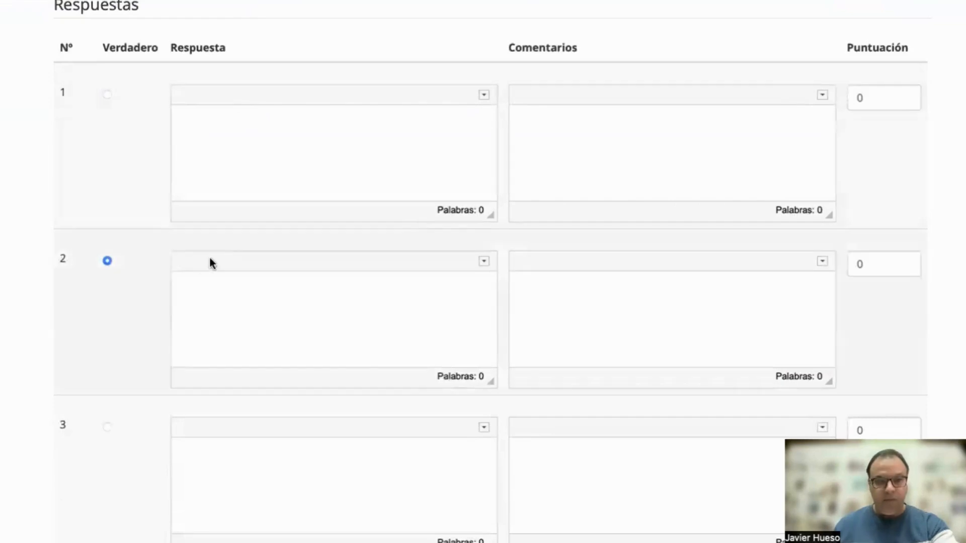
scroll(169, 330, down, 1)
click(107, 356)
- Enter "Tecnología internacional de la comunicación" as the text of answer 1
scroll(276, 261, up, 4)
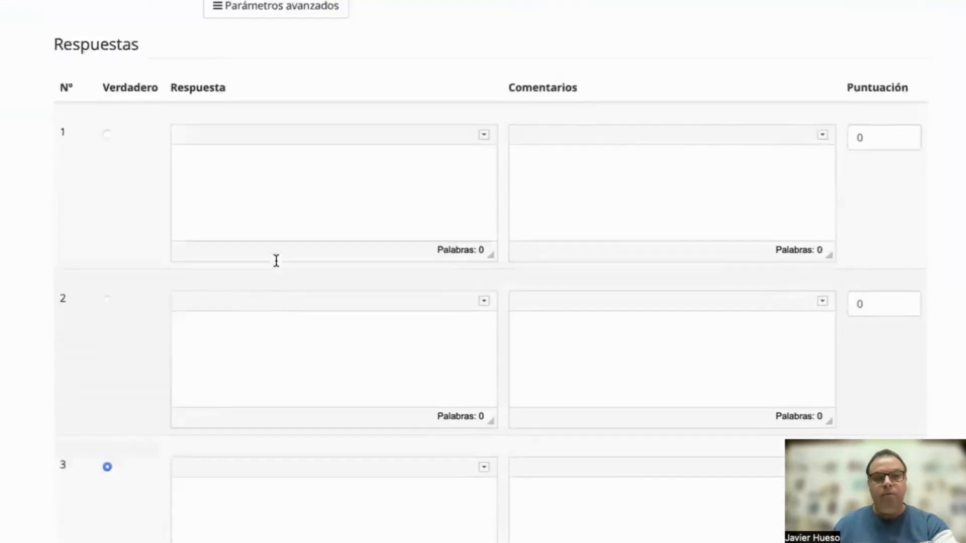
click(276, 258)
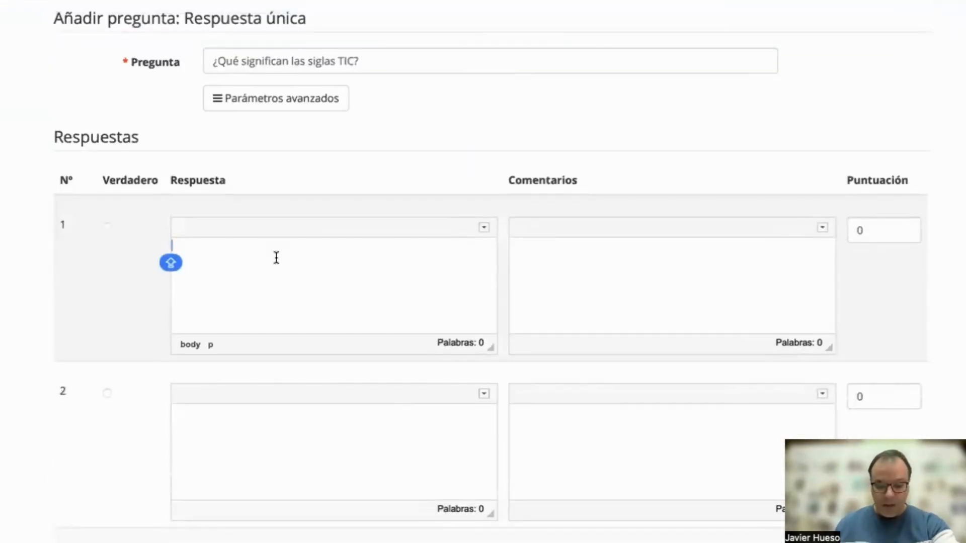
text(TE)
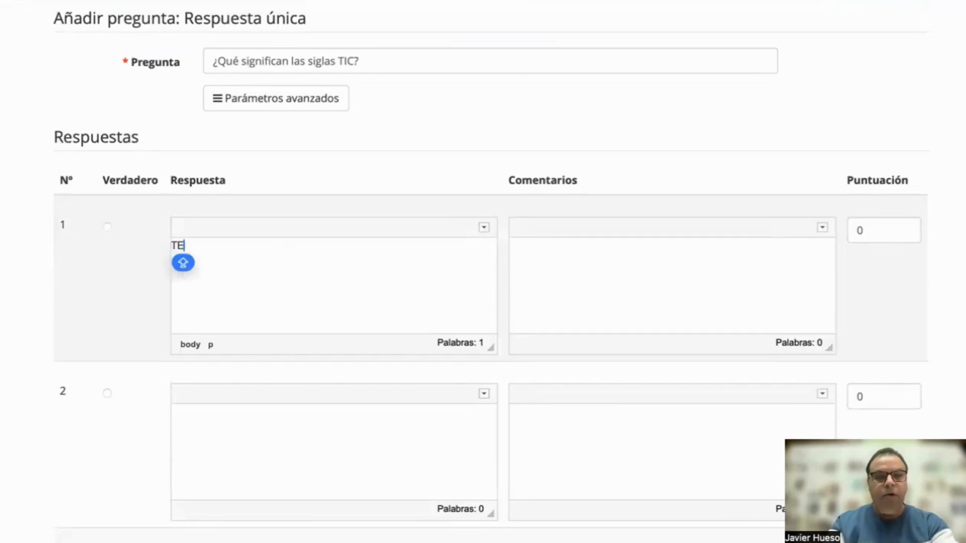
key(BackSpace)
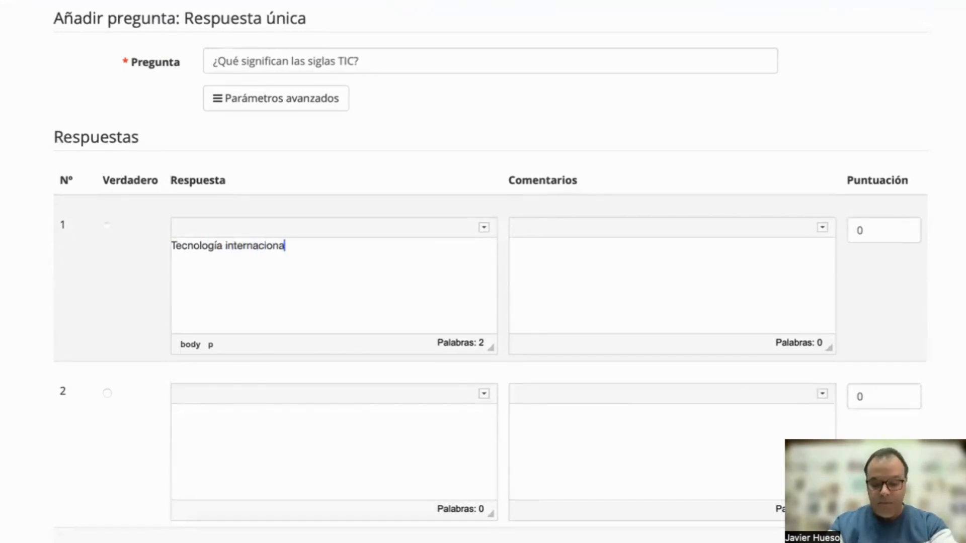
text(la comunic)
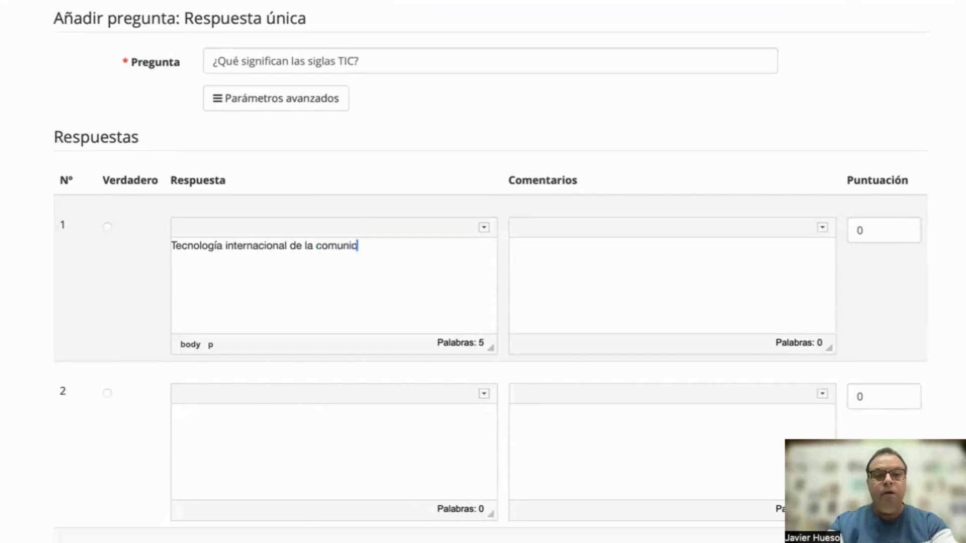
text(ación)
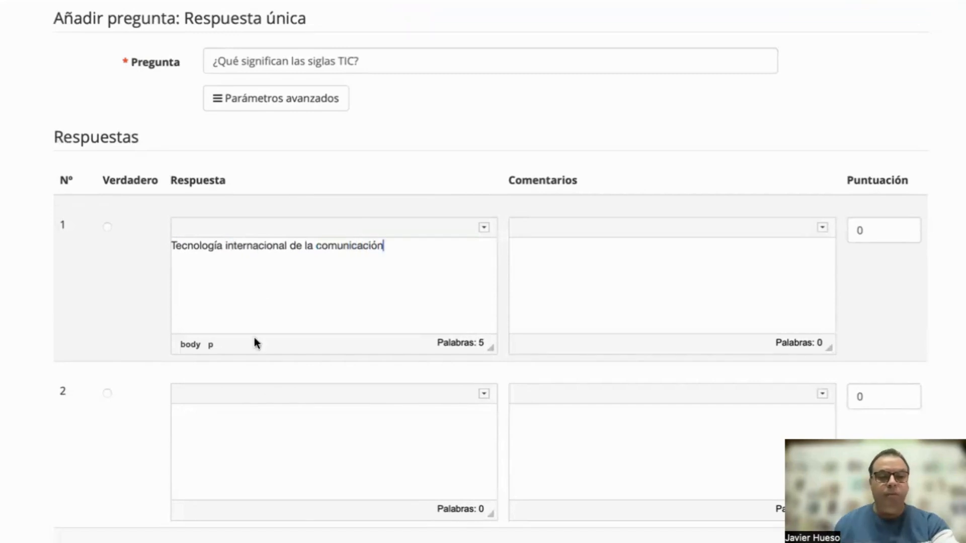
- Enter "Técnicas innovadoras en la comunicación" as the text of answer 2
click(255, 416)
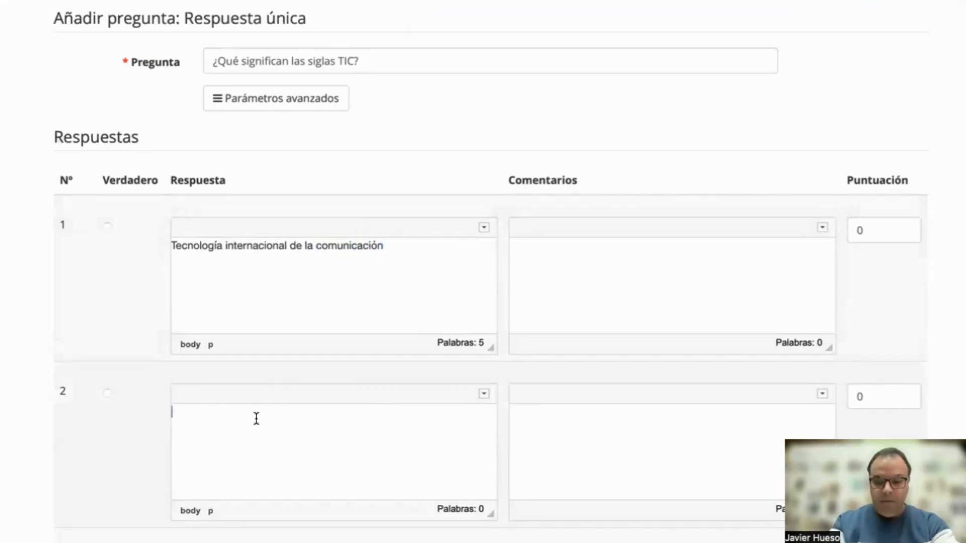
text(Técnicas i)
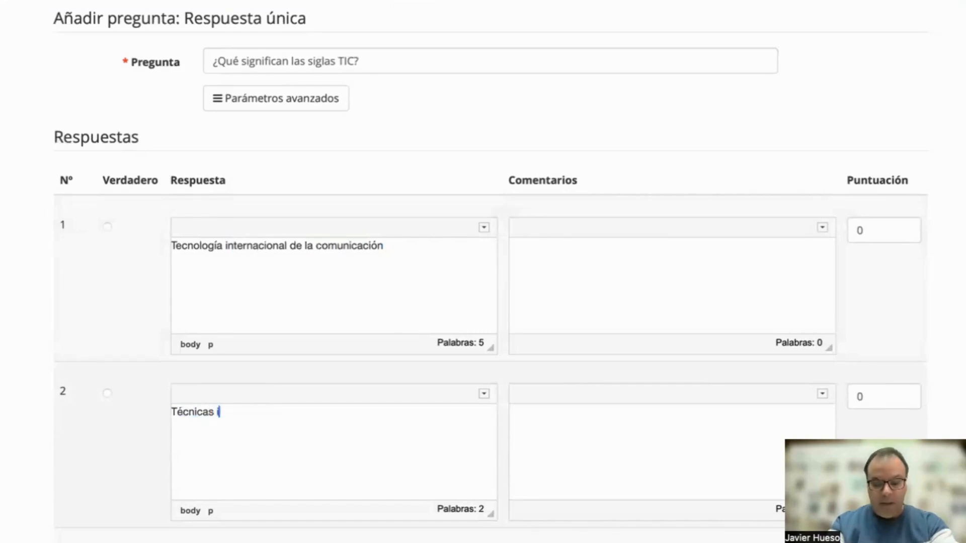
text(nnovadoras )
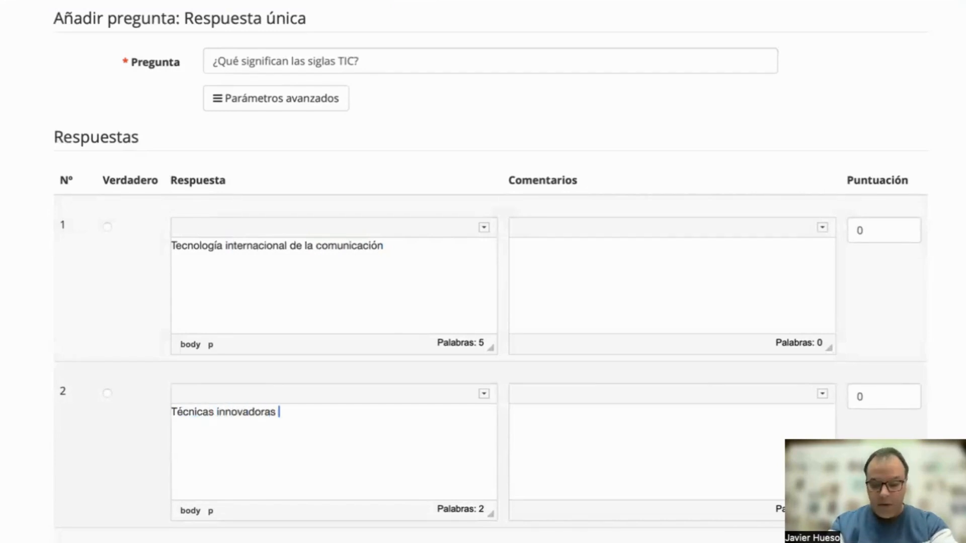
text(en la comunica)
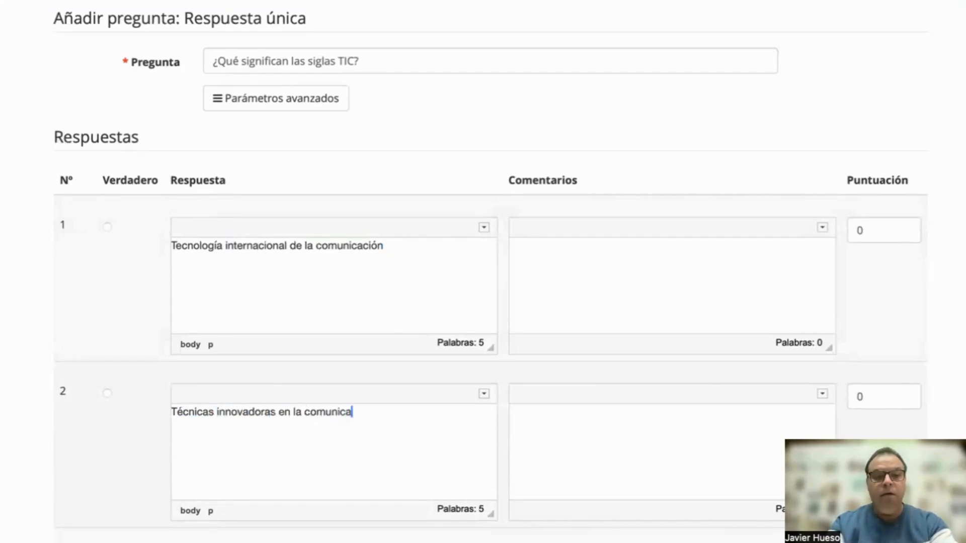
text(ción)
- Enter "Tecnologías de la información y la comunicación" as the text of answer 3
scroll(216, 317, down, 6)
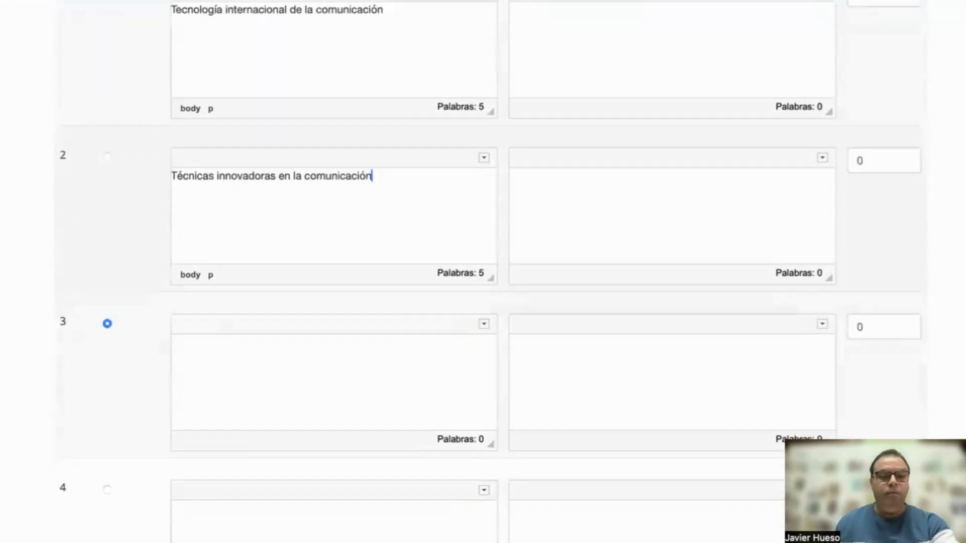
click(218, 303)
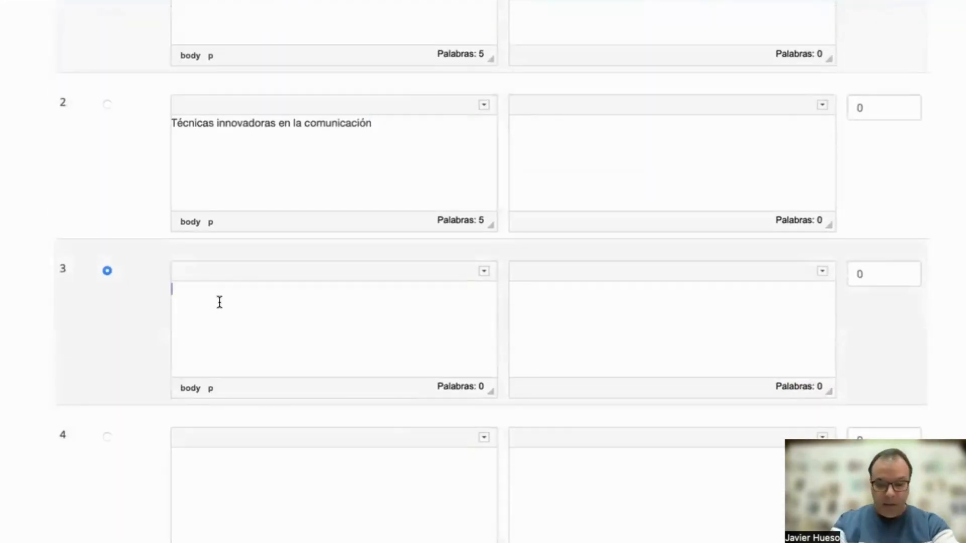
text(Tecnol)
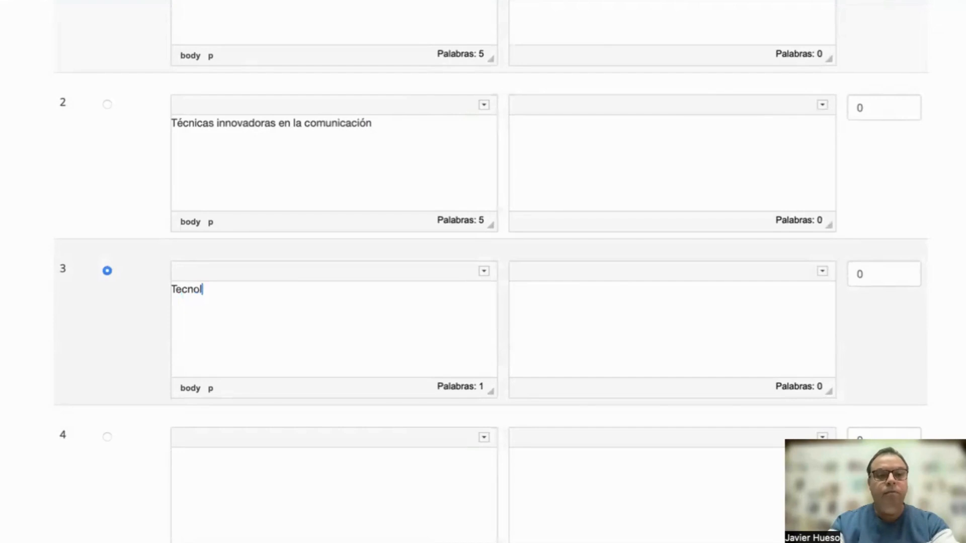
text(ogías)
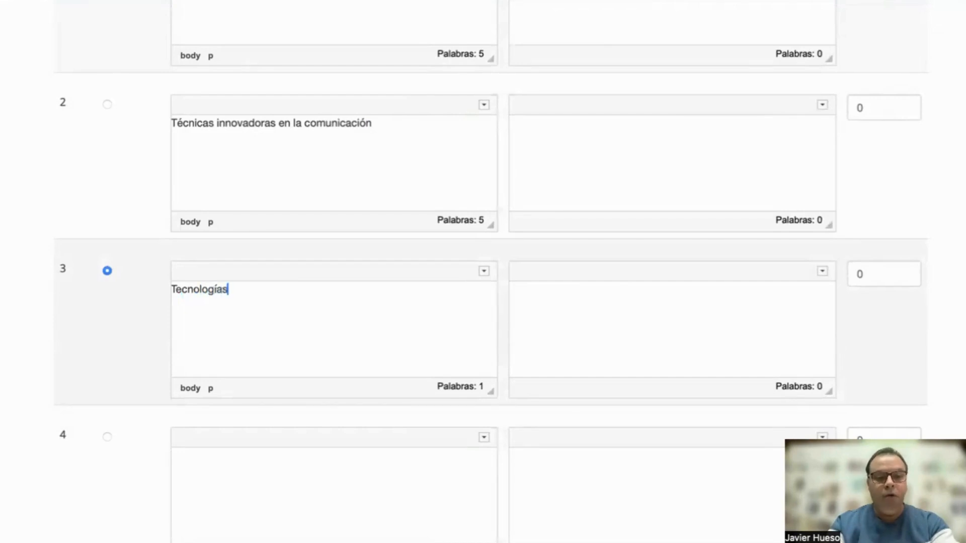
text( de la infor)
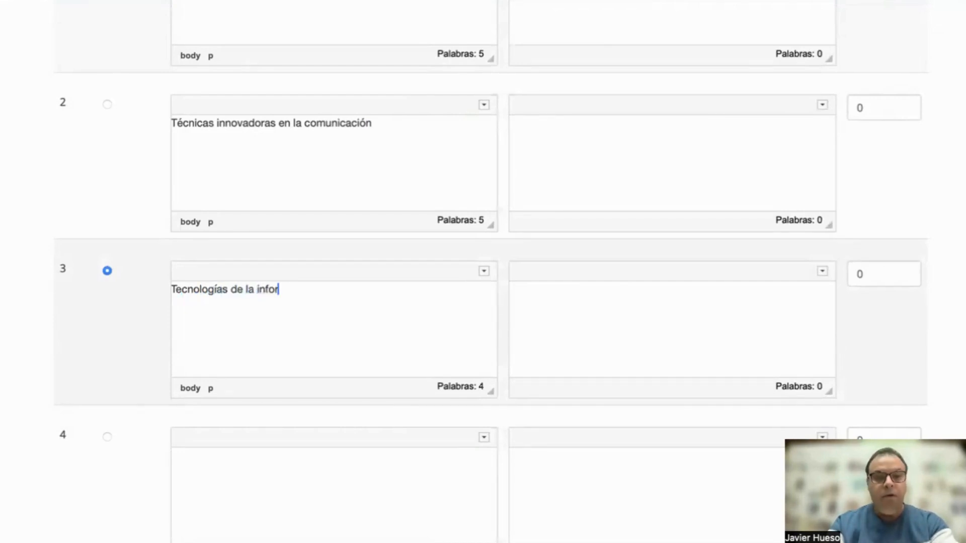
text(mación y la com)
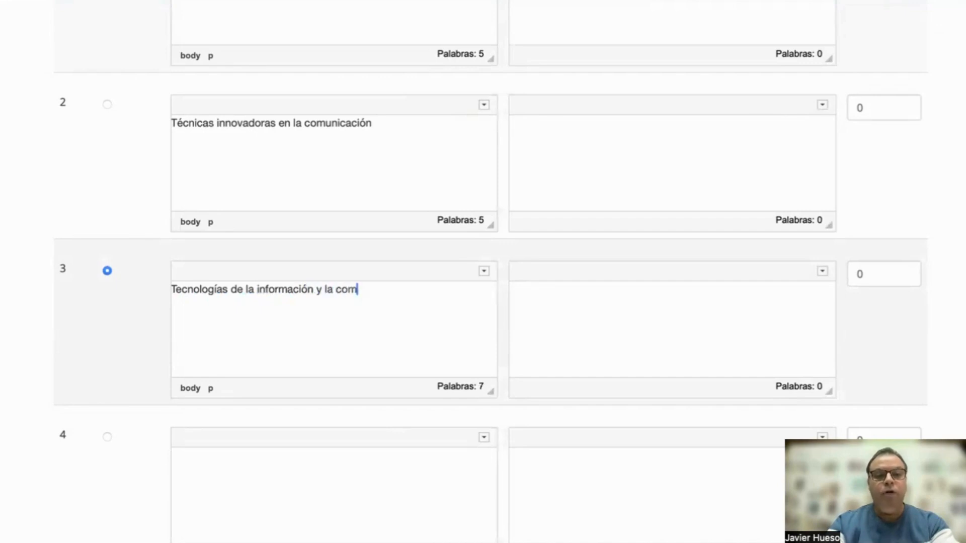
text(unicación)
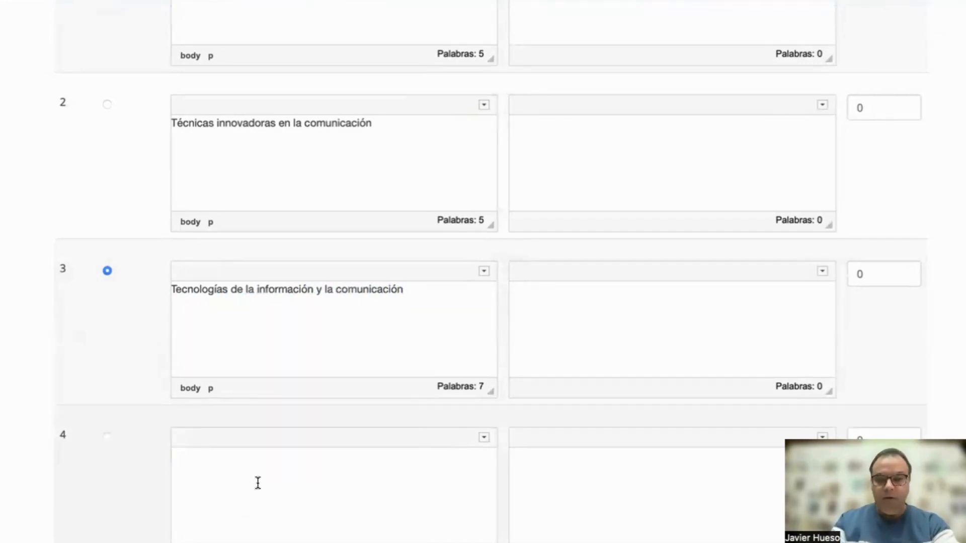
- Enter "Tendencias integradas en la computación" as the text of answer 4
text(end)
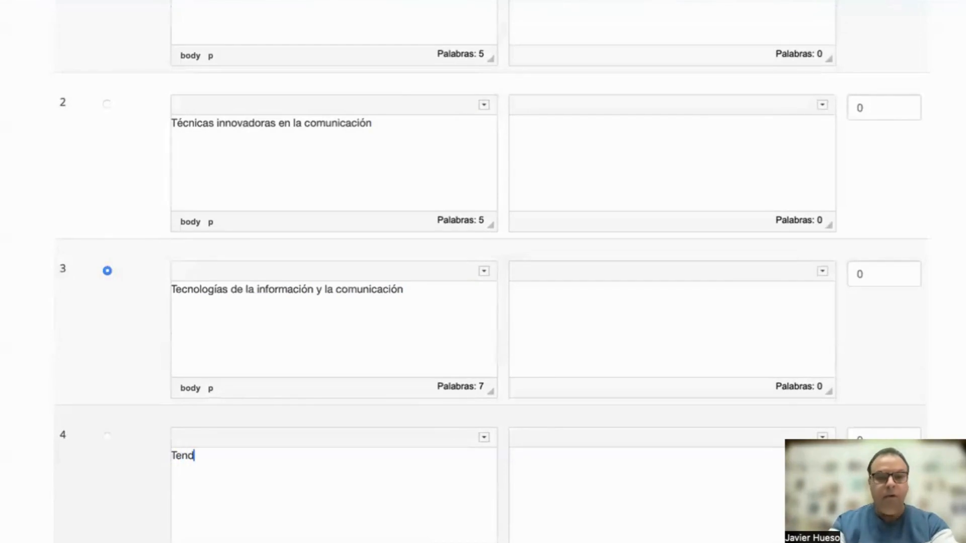
text(encias in)
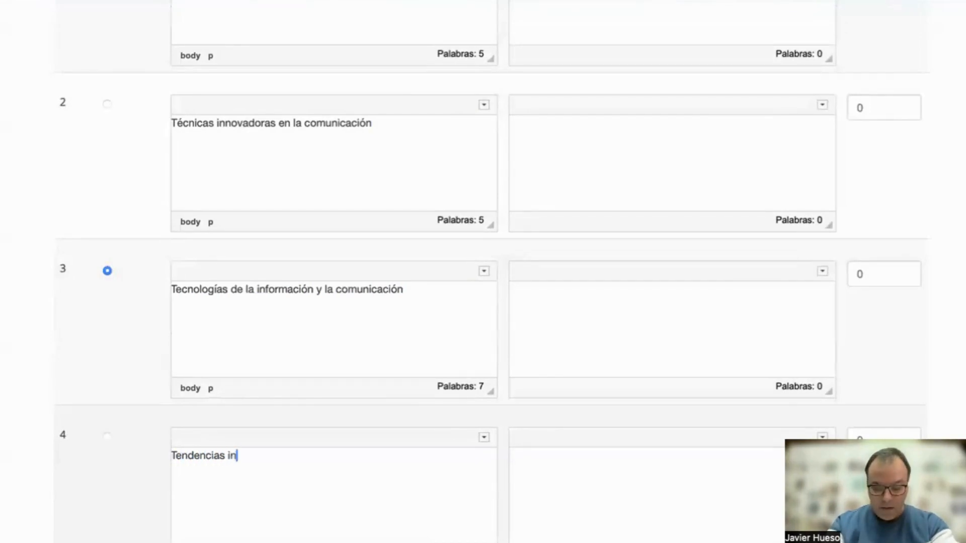
text(tegraadas)
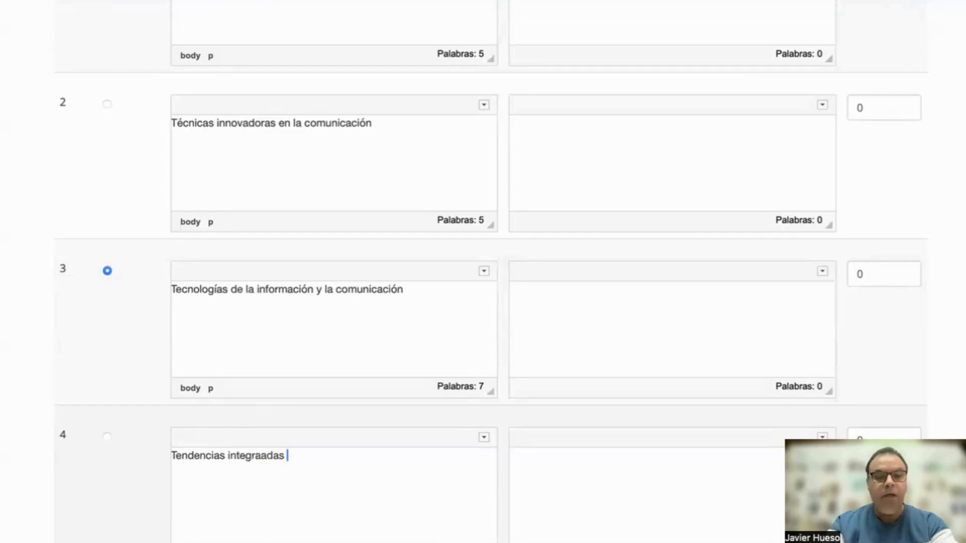
key(BackSpace)
key(BackSpace)
key(BackSpace)
key(BackSpace)
key(BackSpace)
text(das en)
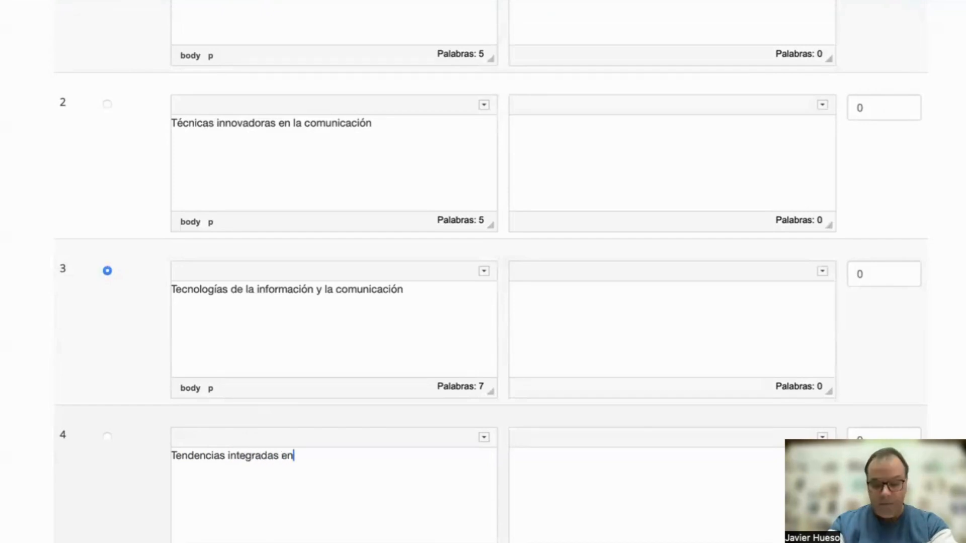
text( la computación)
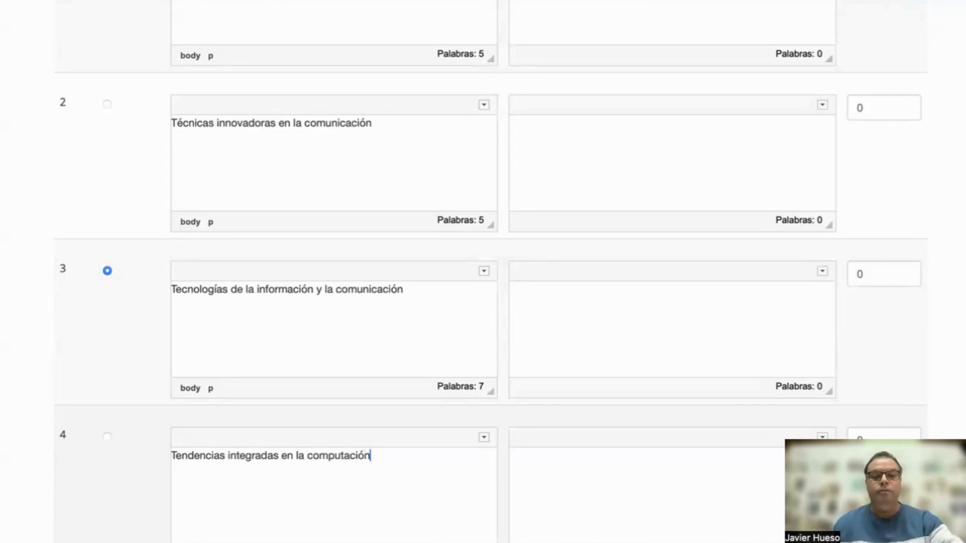
- Add the completed question to the exercise and check it in the exercise's question list
scroll(279, 472, down, 4)
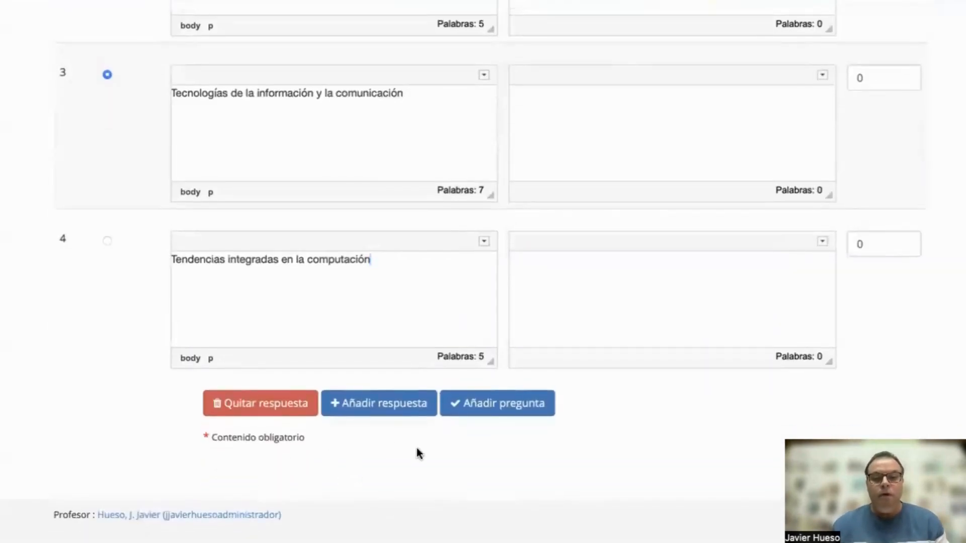
click(484, 413)
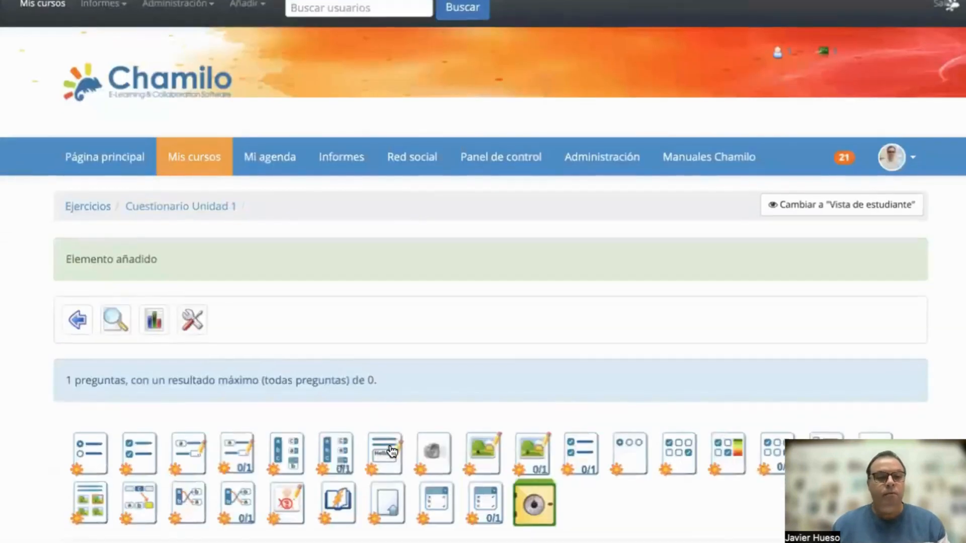
scroll(393, 449, down, 3)
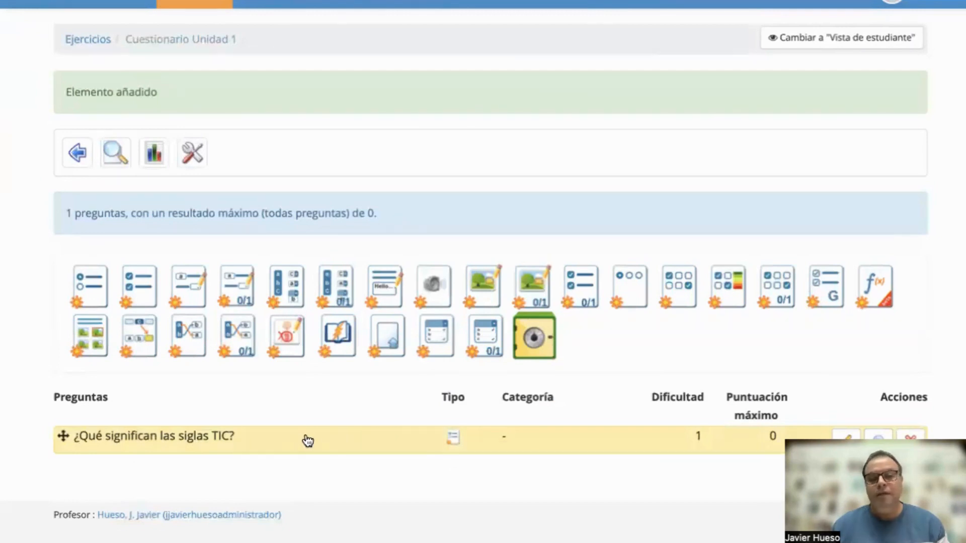
- Start a new single-answer question titled "¿Cual es uno de los principales beneficios de la integración de las TIC en la educación?"
click(83, 290)
scroll(113, 295, down, 3)
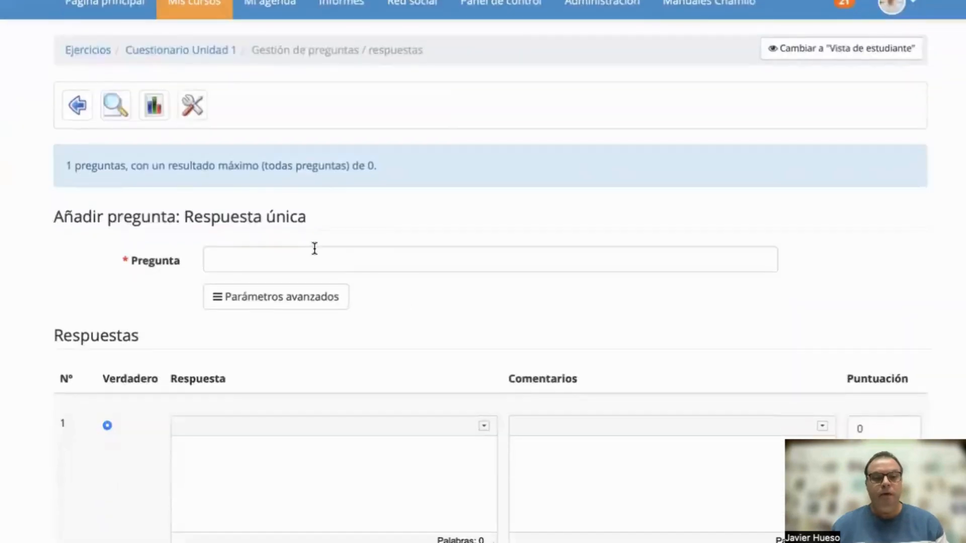
click(316, 254)
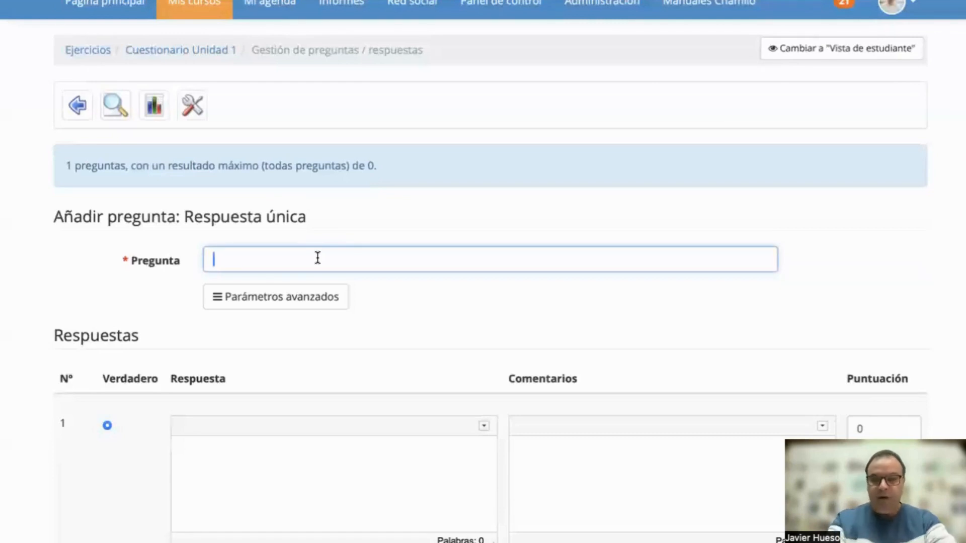
text(¿Cual )
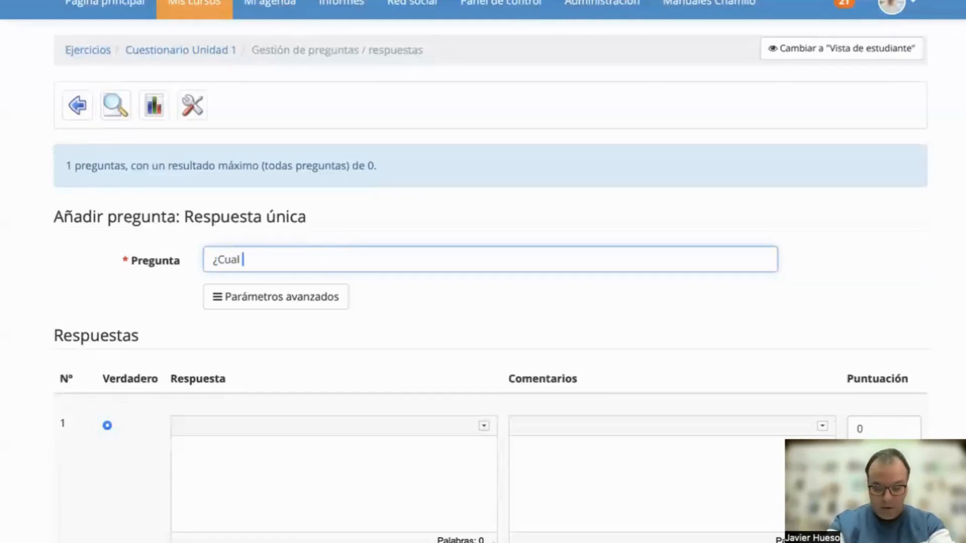
text(es uno de los )
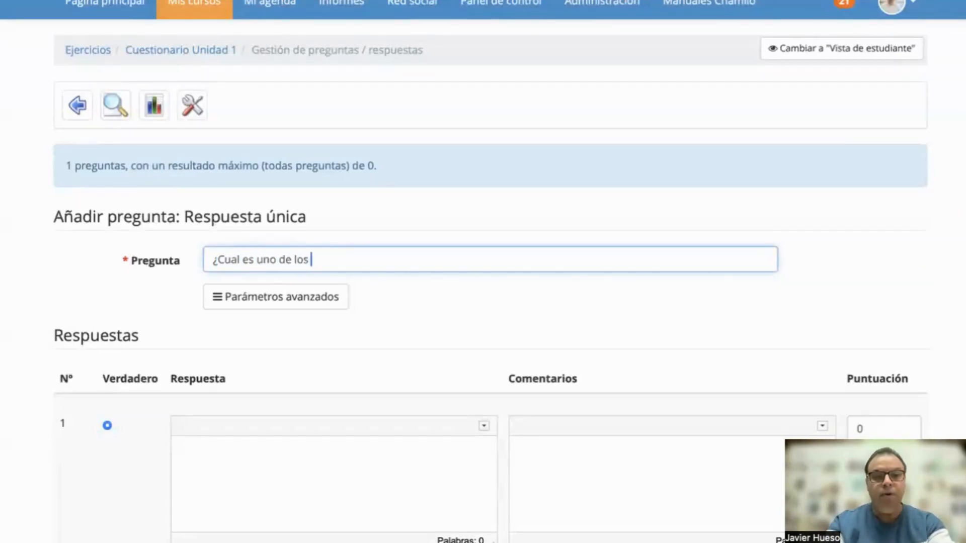
text(principale)
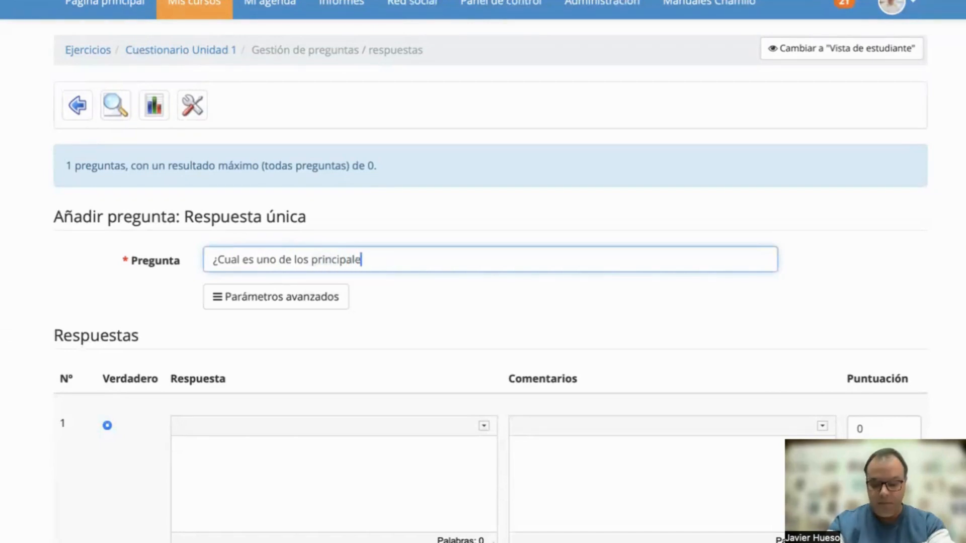
text(s benefi)
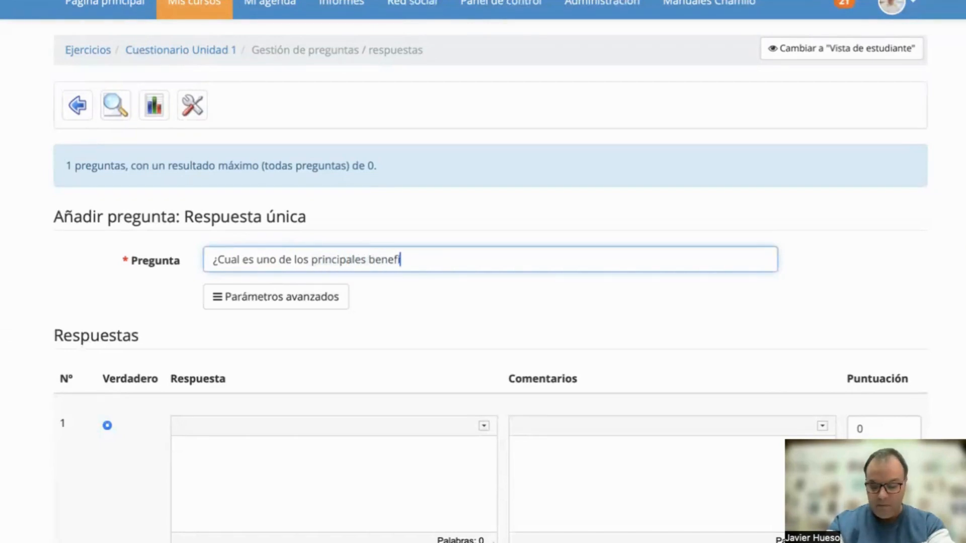
text(cios de la integ)
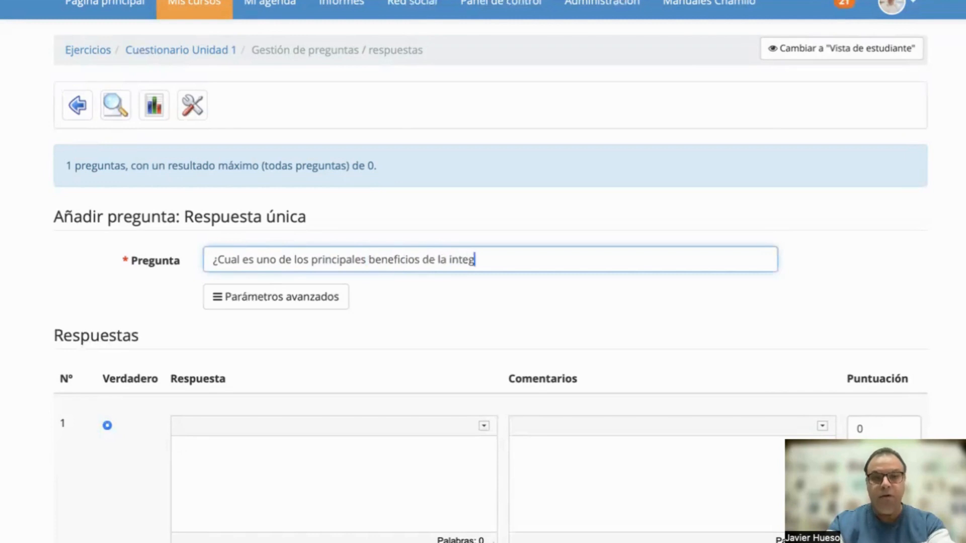
text(ración de las TIC )
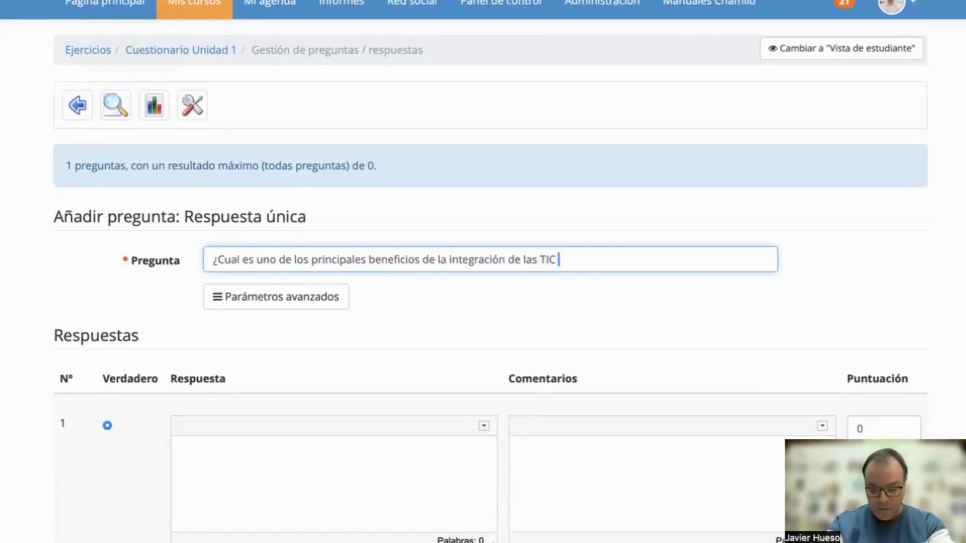
text(en la educación)
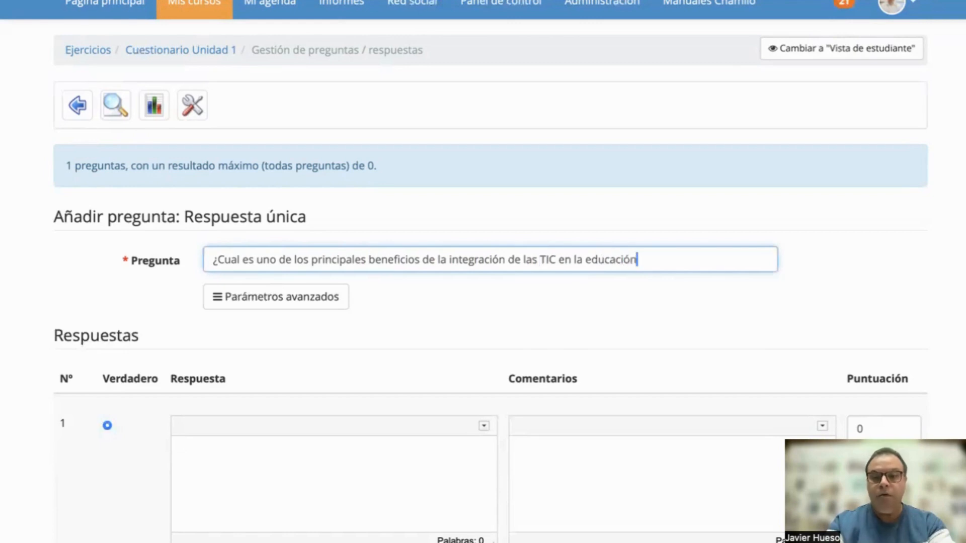
text(?)
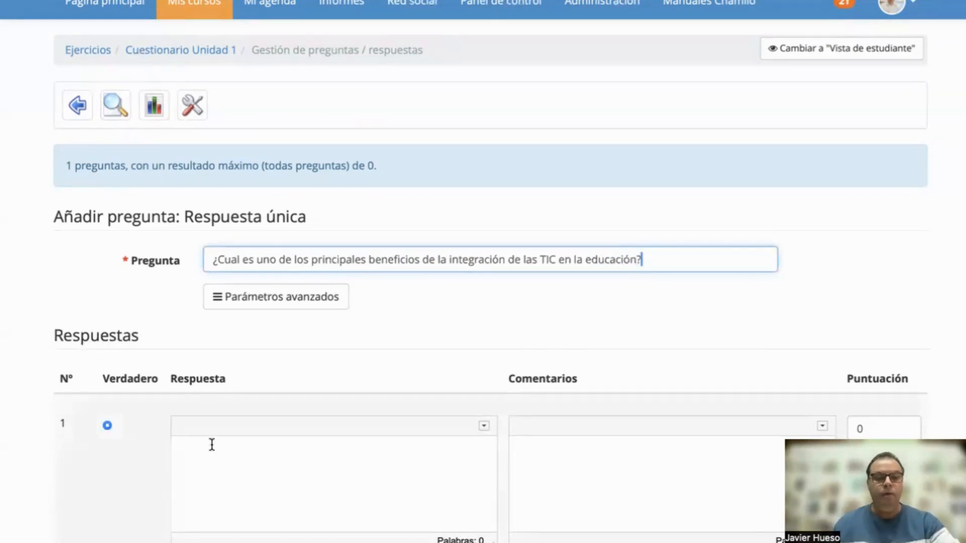
- Mark answer 4 as the correct answer of the new question
scroll(273, 334, down, 4)
scroll(274, 338, down, 9)
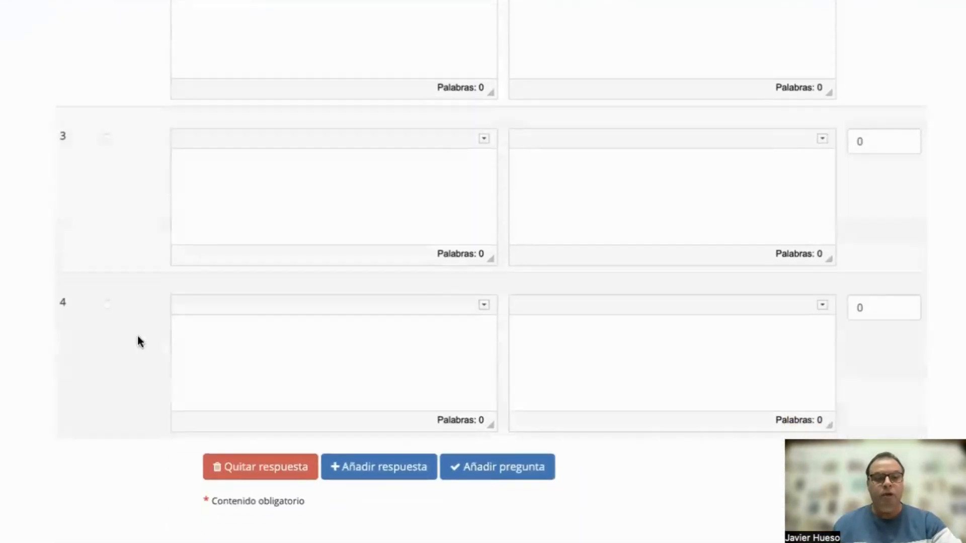
click(107, 304)
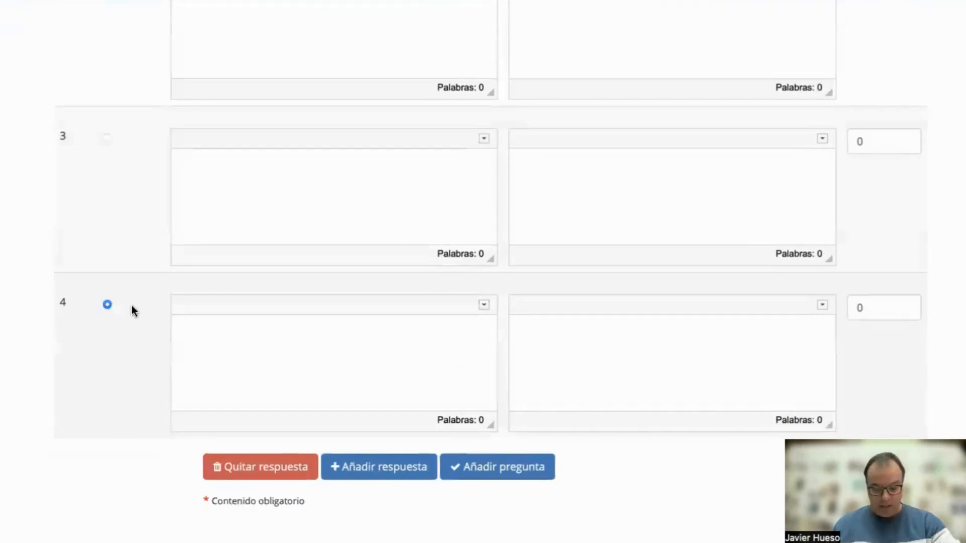
- Enter "Aumento de la brecha digital" as the text of answer 1
scroll(136, 305, up, 4)
scroll(136, 305, up, 4)
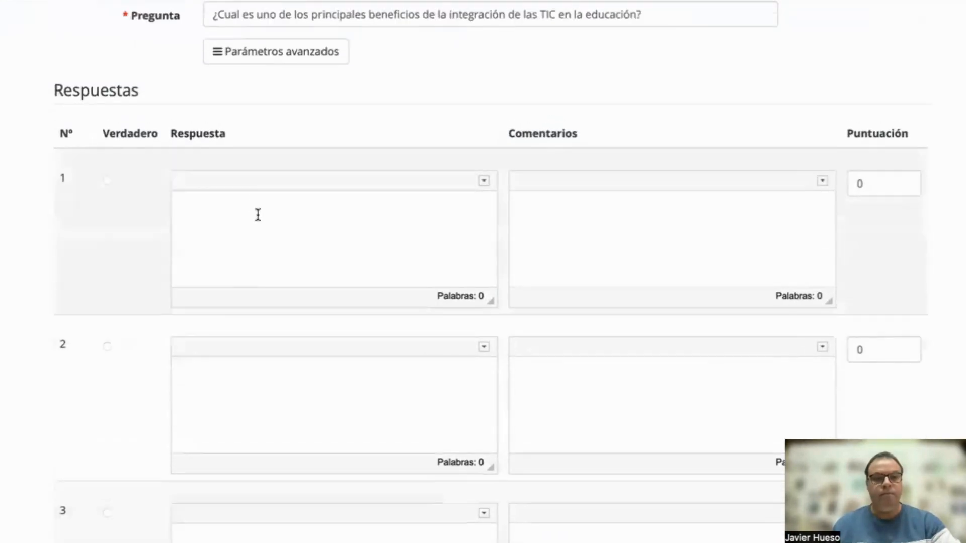
click(250, 203)
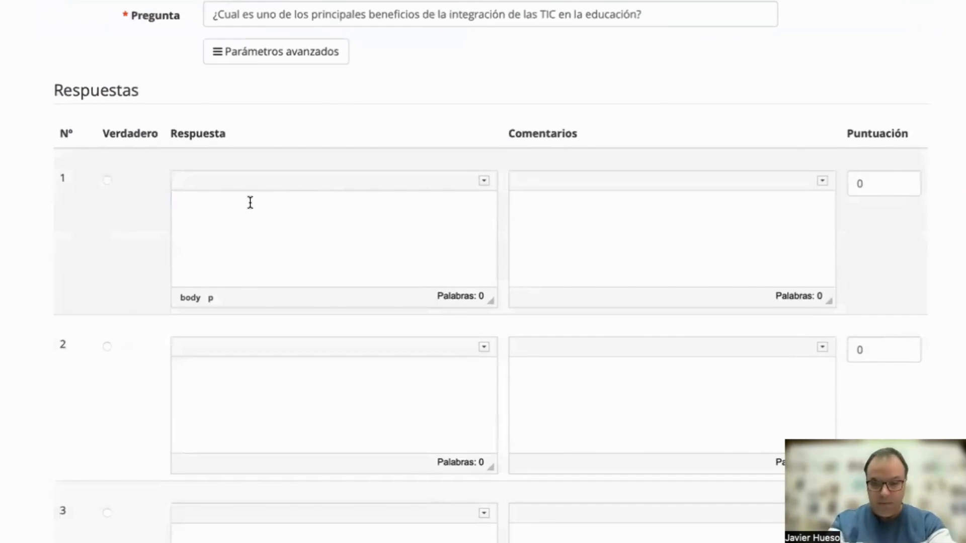
text(Aumento)
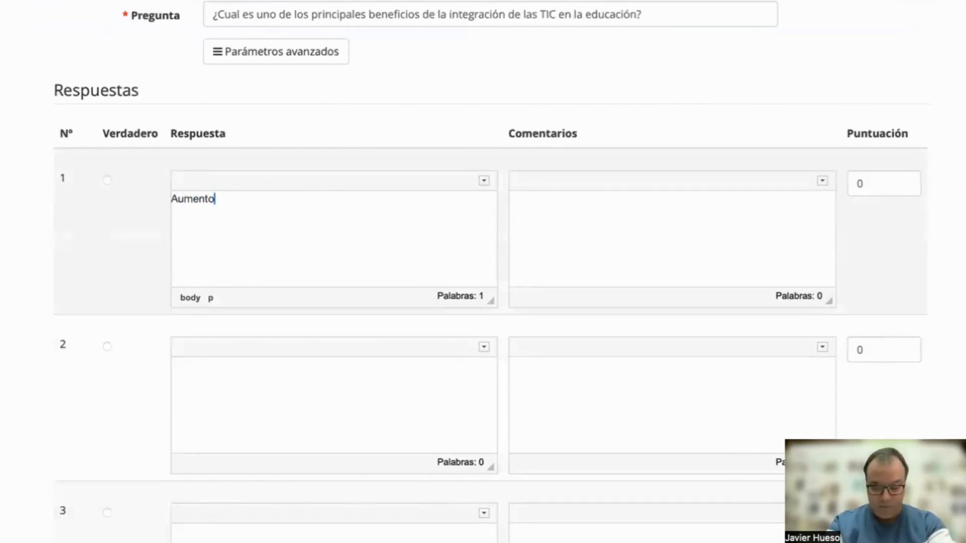
text( de la brecha digital)
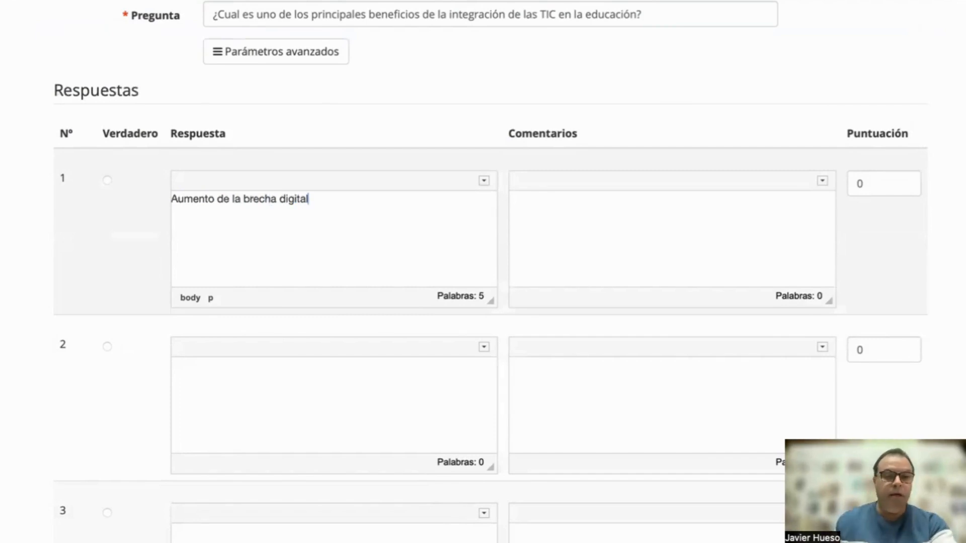
- Enter "Reducción del acceso a la información" as the text of answer 2
click(212, 374)
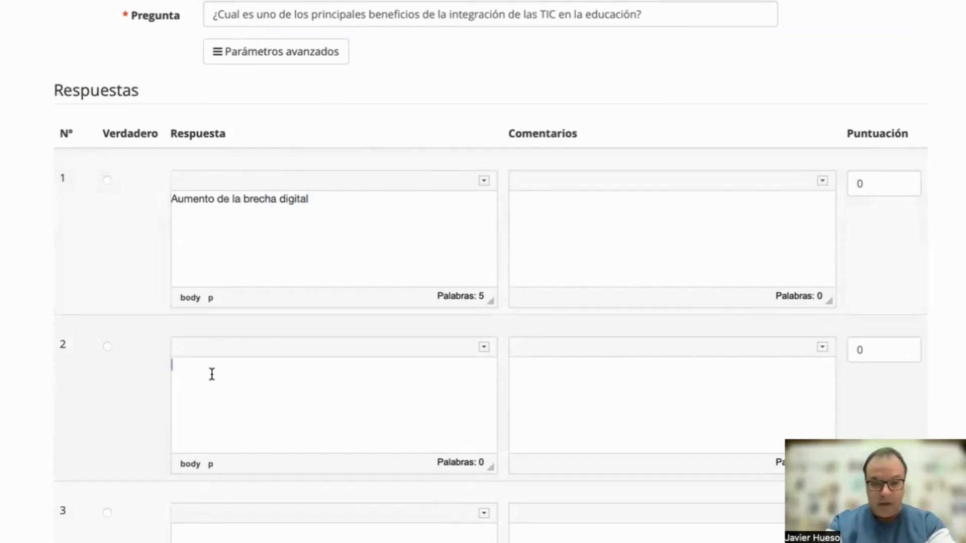
text(Reducci)
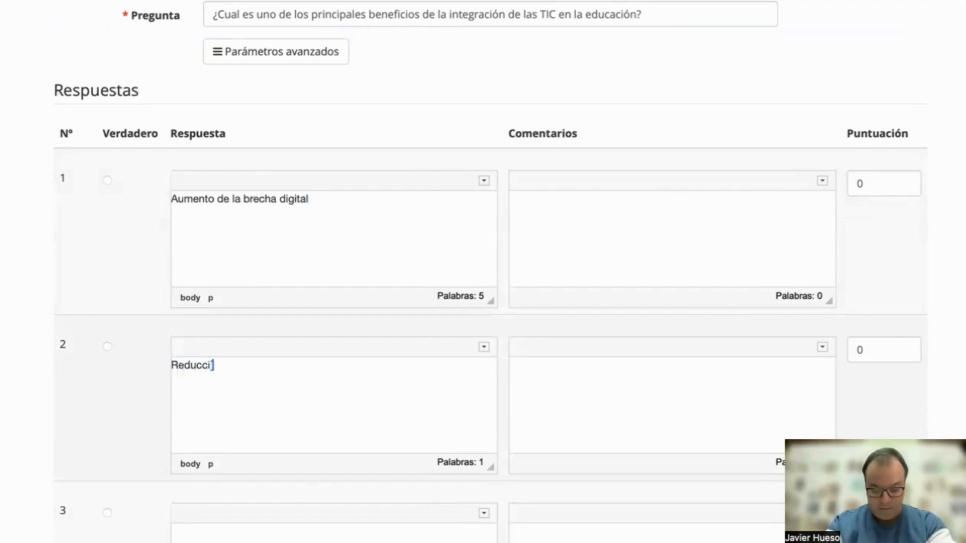
text(ón del ad)
text(ceso a )
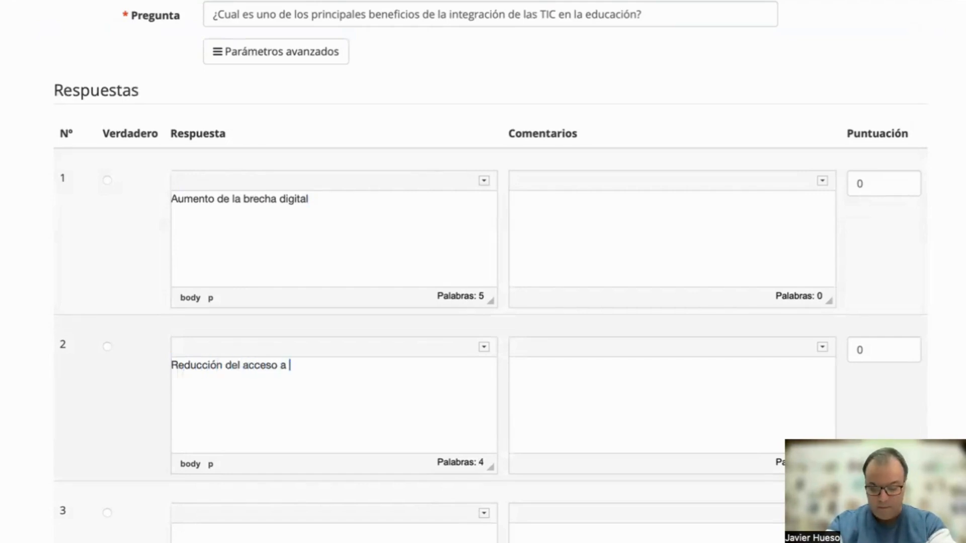
text(la información)
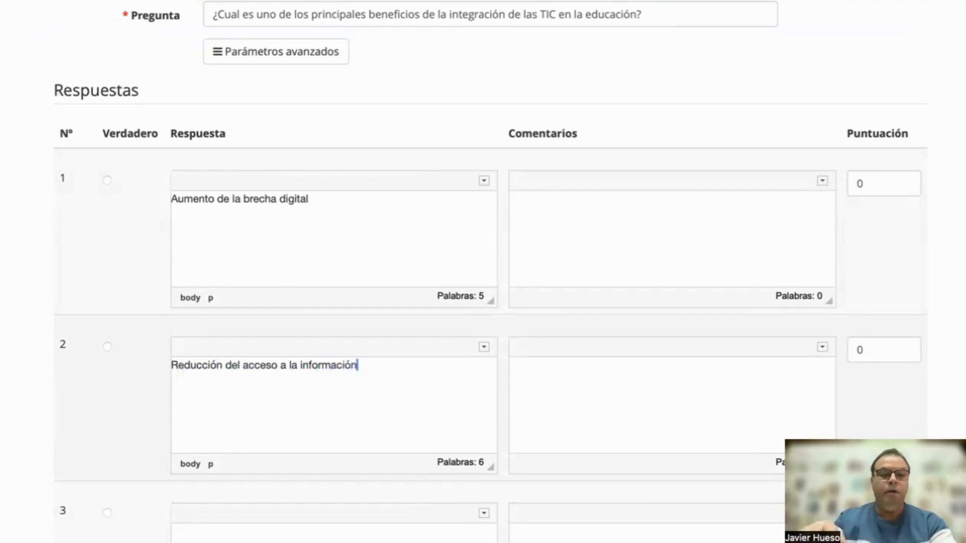
- Enter "Estancamiento en el desarrollo de habilidades tecnológicas" as the text of answer 3
scroll(216, 383, down, 4)
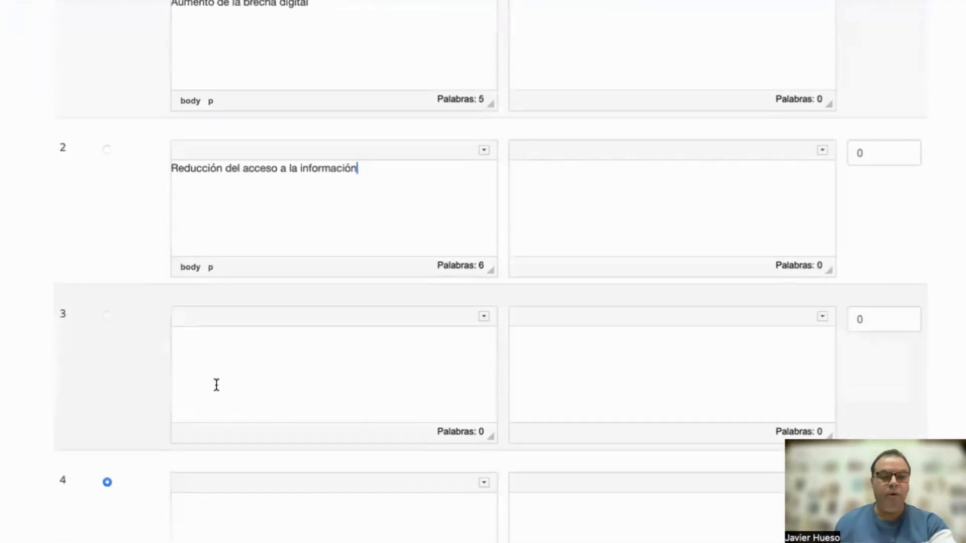
click(212, 348)
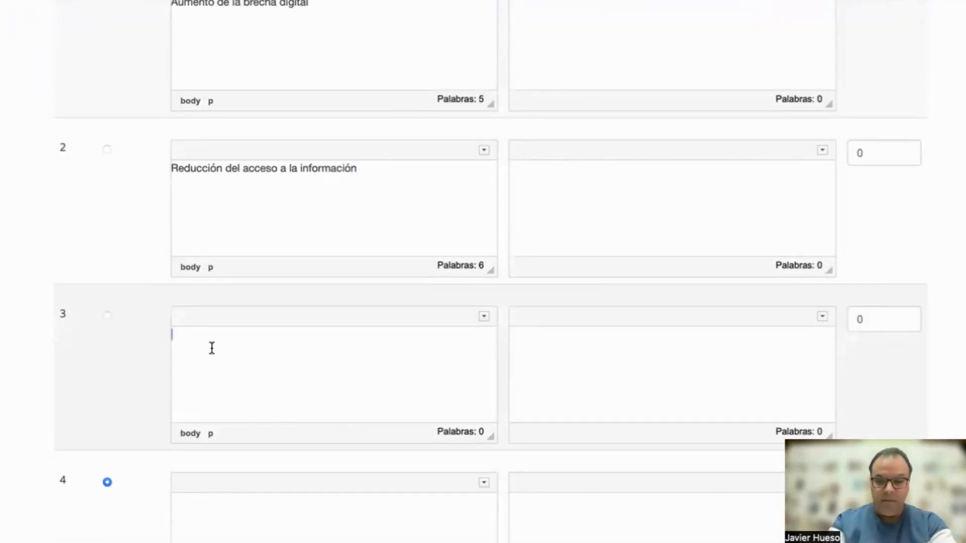
text(Estancamie)
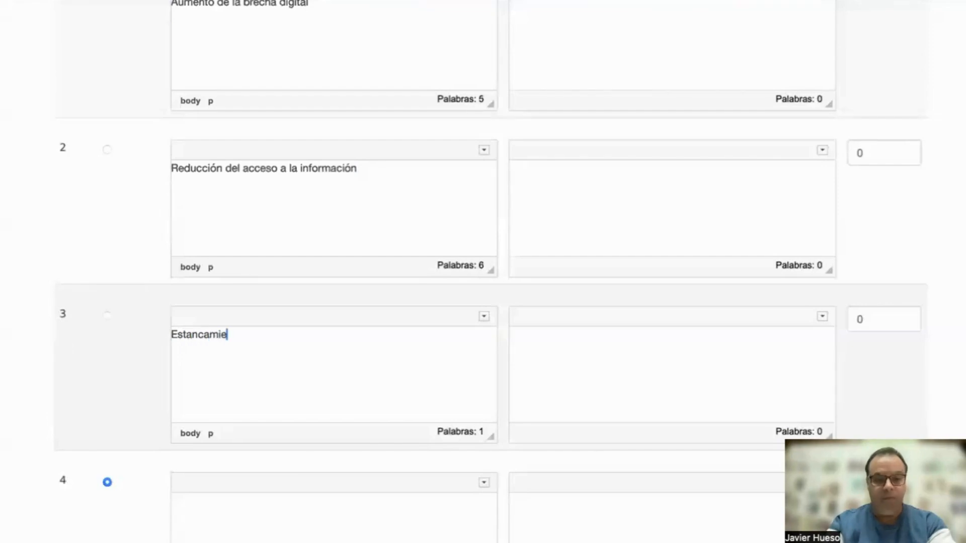
text(nto en el d)
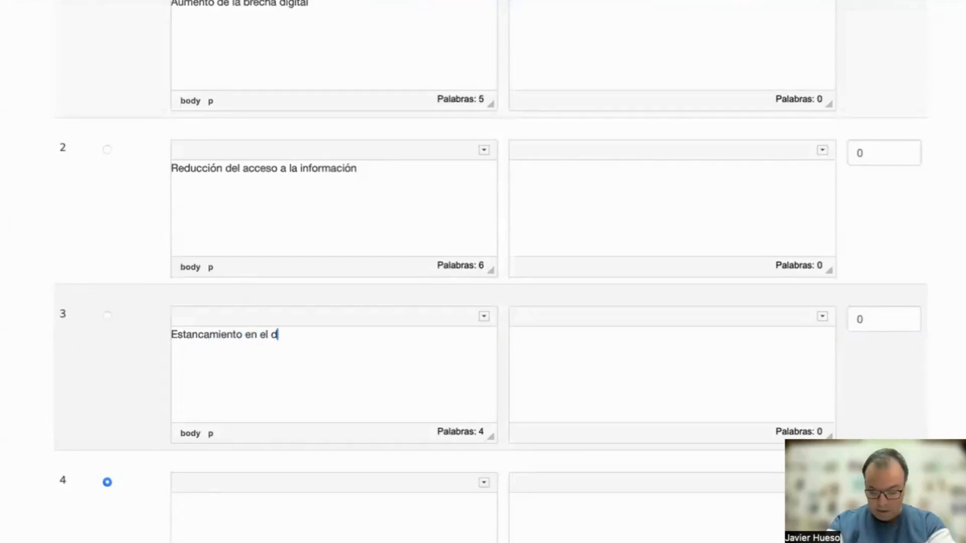
text(esarrollo de habilidades )
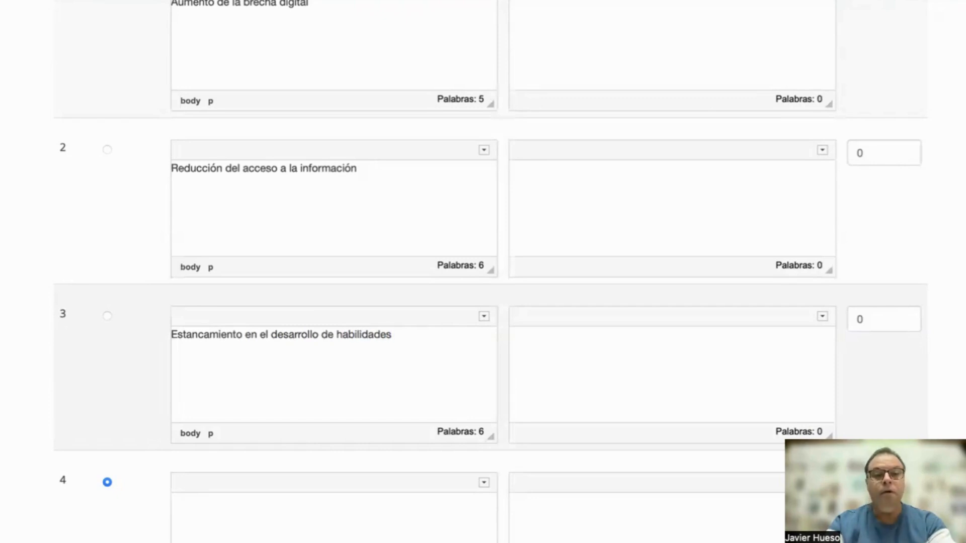
text(tecnológicas)
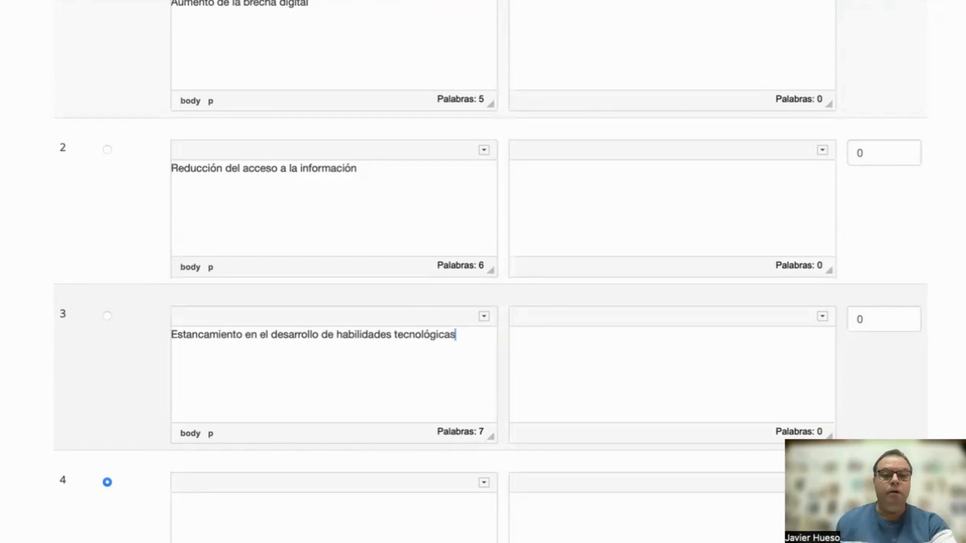
- Enter "Mejora en el aprendizaje y la participación de los estudiantes." as the text of answer 4 and add the question to the exercise
scroll(234, 472, down, 2)
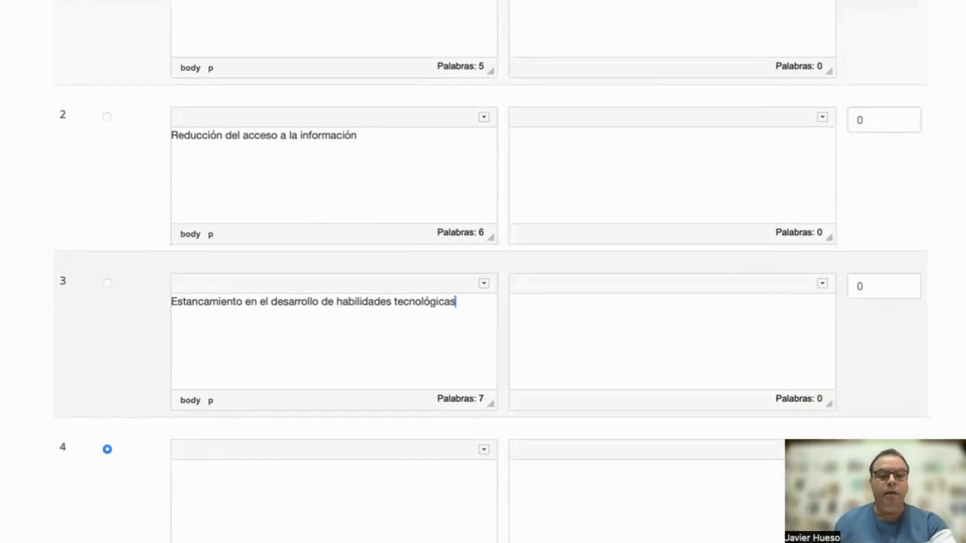
click(231, 450)
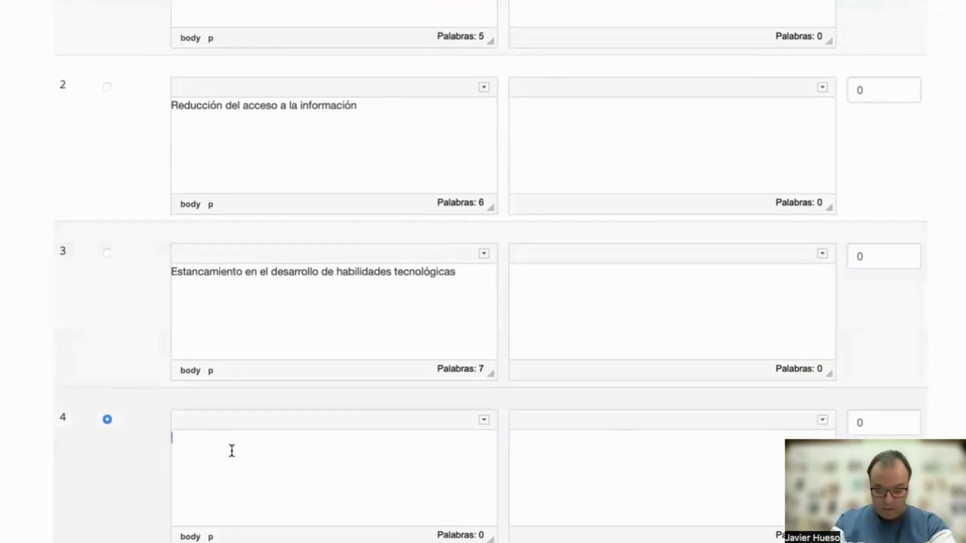
text(Mejora)
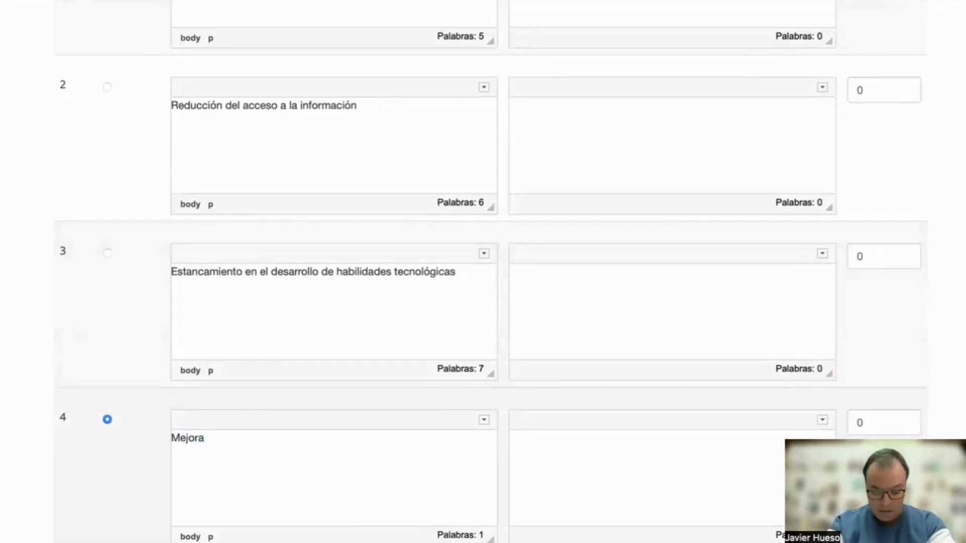
text( en el aprendi)
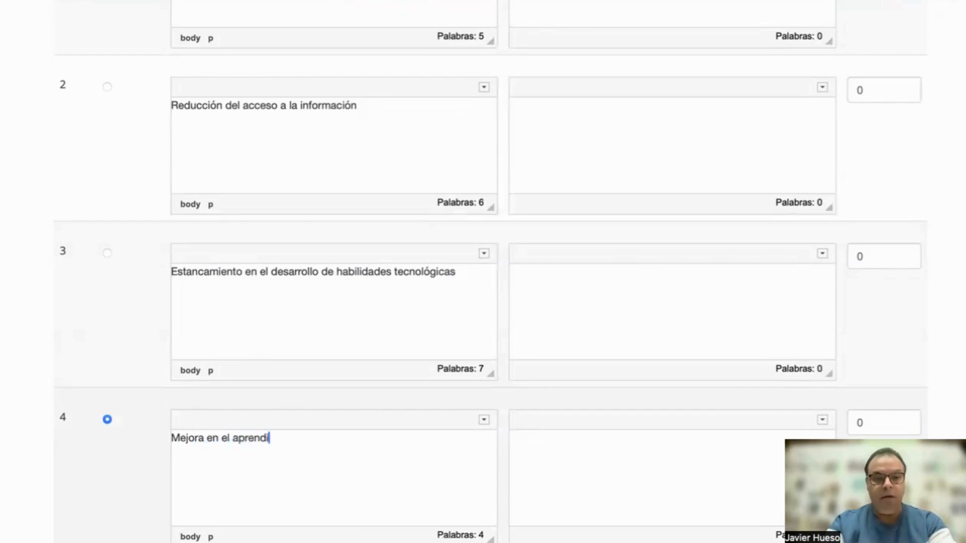
text(zaje y la)
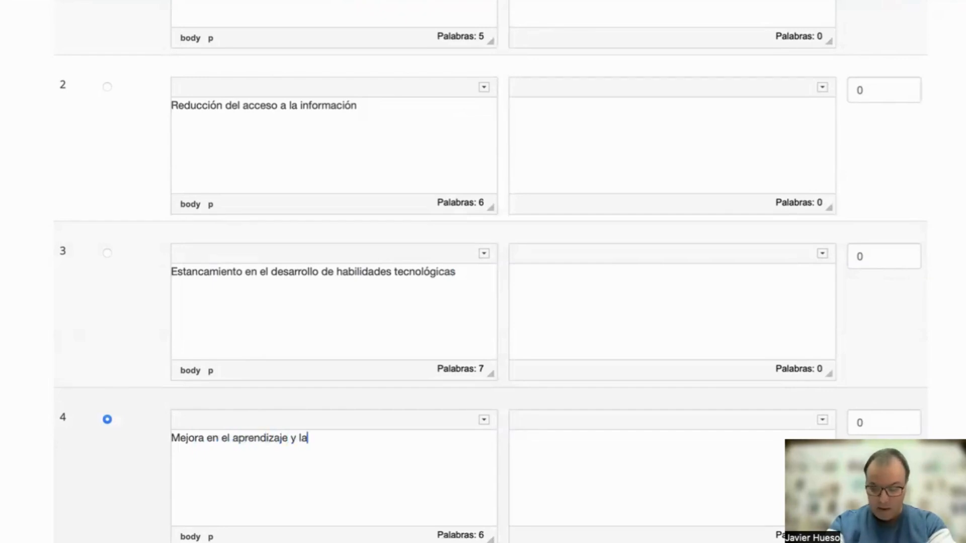
text( partici)
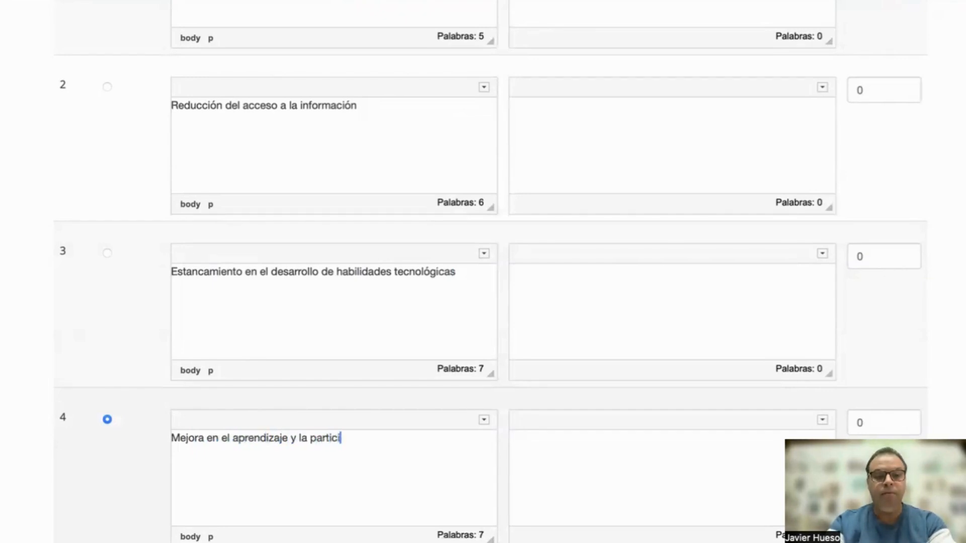
text(pación de los)
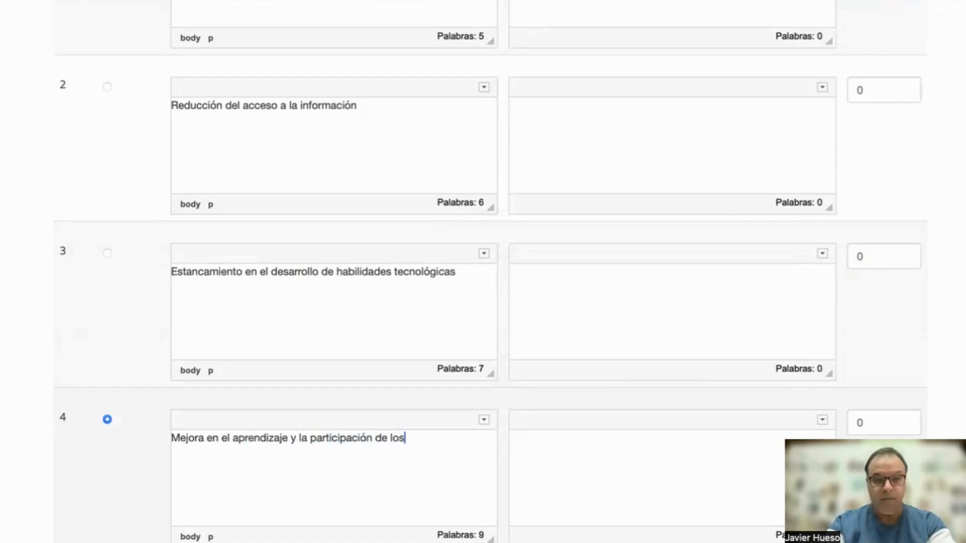
text( estudiantes.)
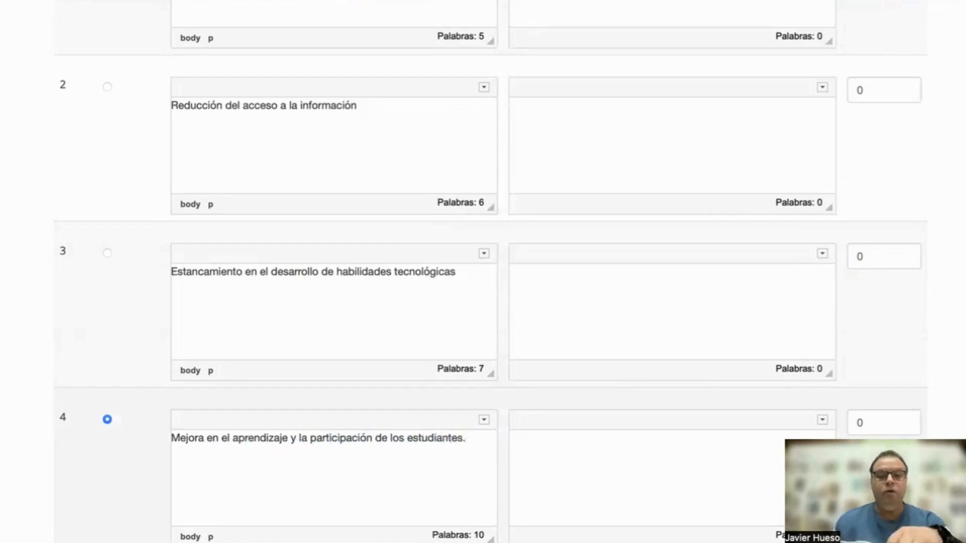
scroll(230, 468, down, 4)
click(491, 407)
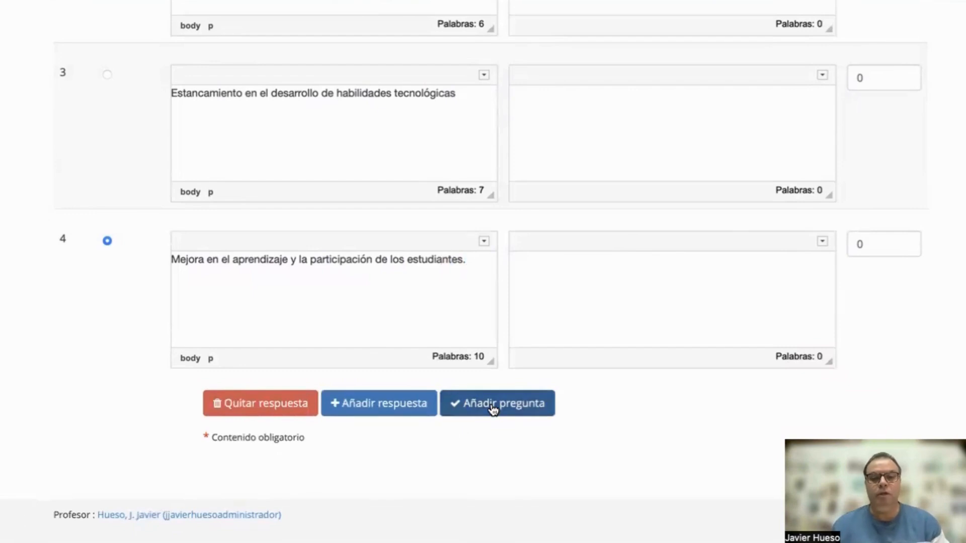
- Check the questions listed in "Cuestionario Unidad 1" and return to the course's exercise list
scroll(370, 428, down, 4)
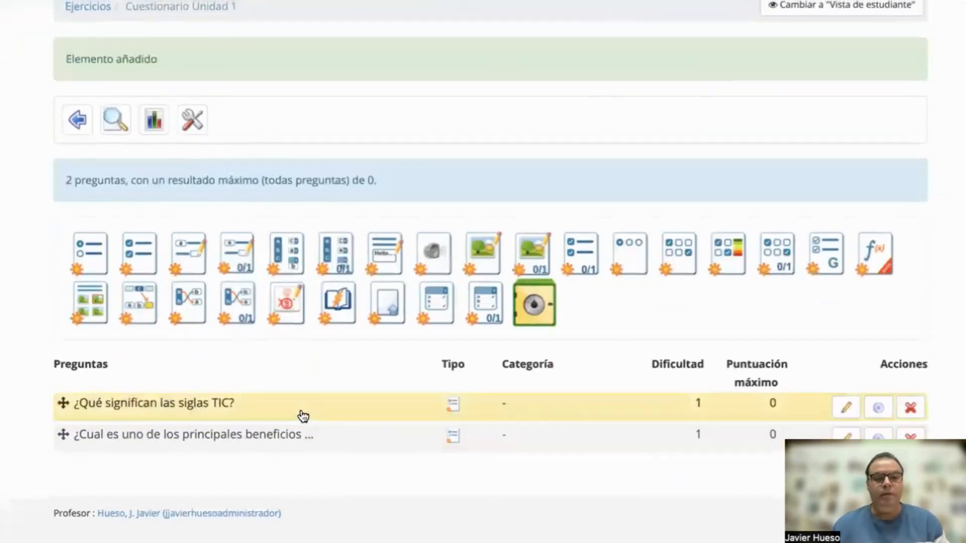
scroll(297, 425, up, 2)
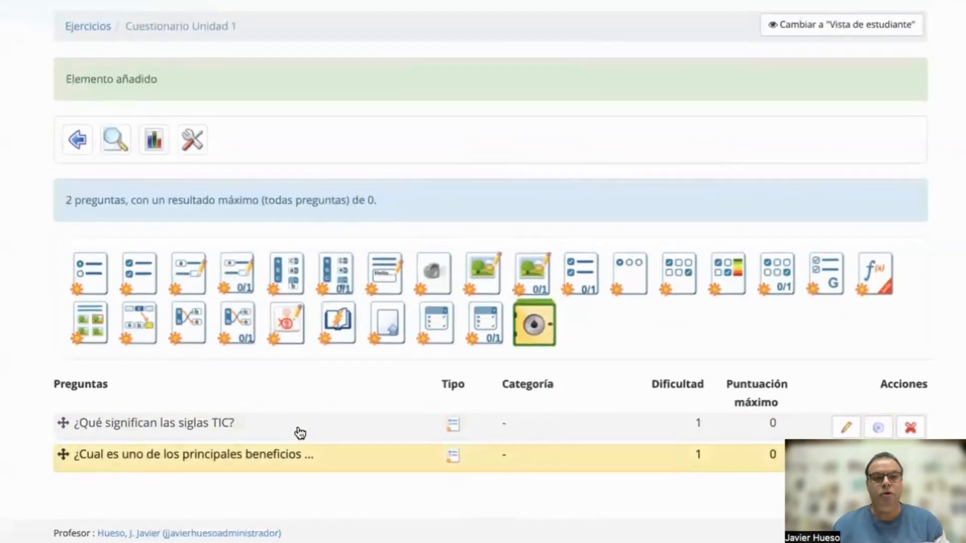
scroll(167, 225, up, 3)
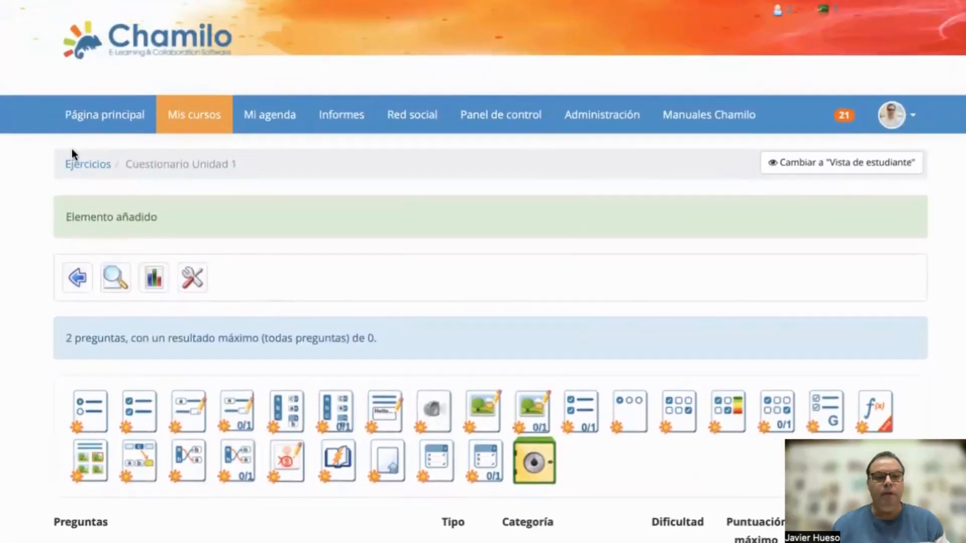
click(88, 171)
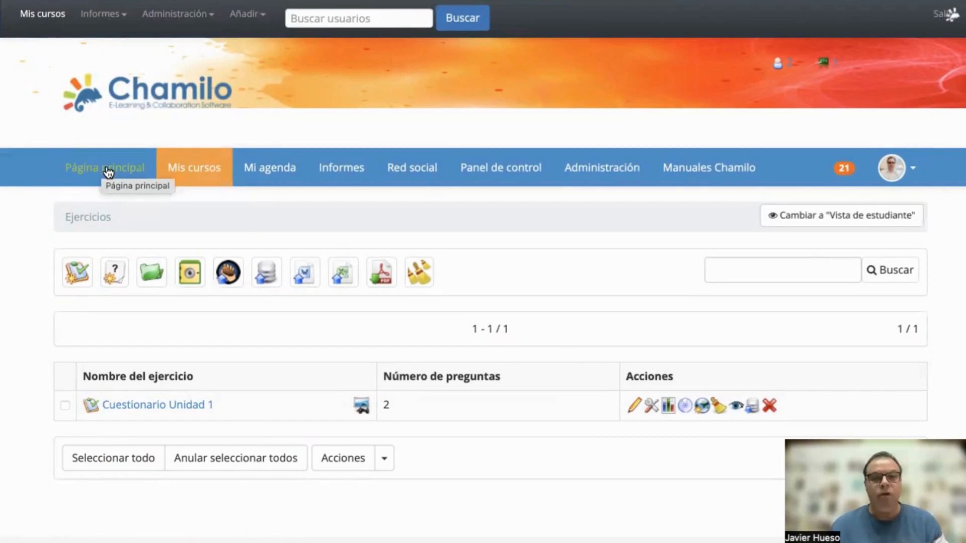
- Go to the list of own courses and open the course "VENAJAS PEDAGÓGICAS DE LAS TIC EN EDUCACIÓN"
click(174, 172)
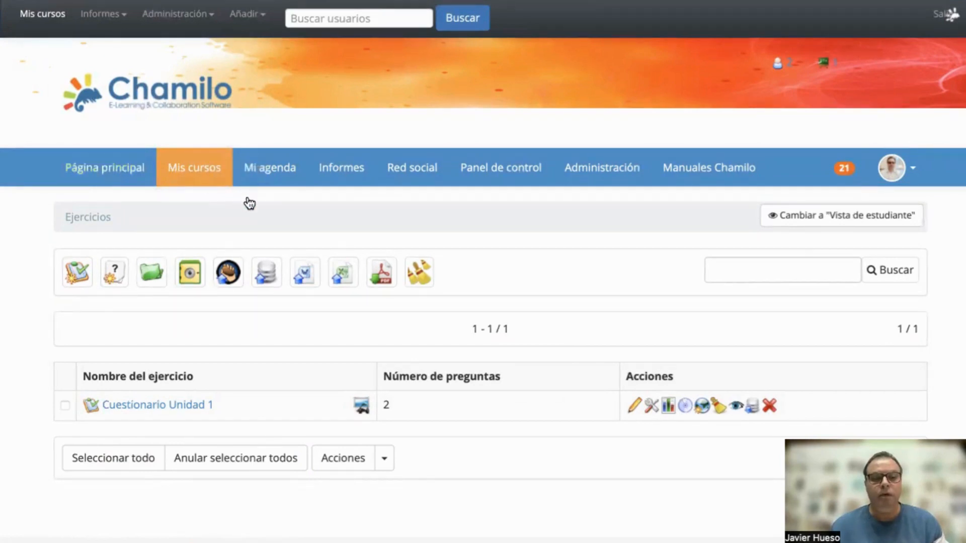
scroll(324, 270, down, 9)
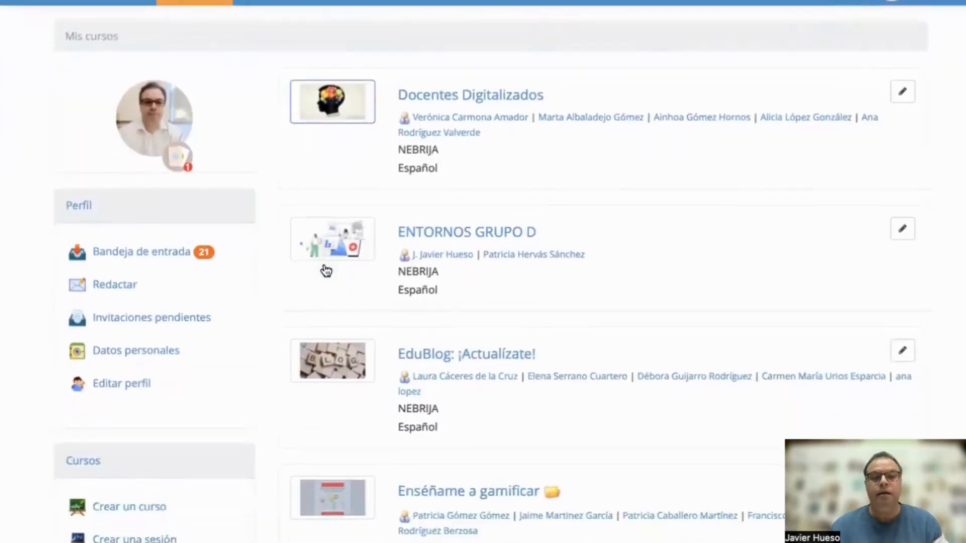
scroll(326, 271, down, 14)
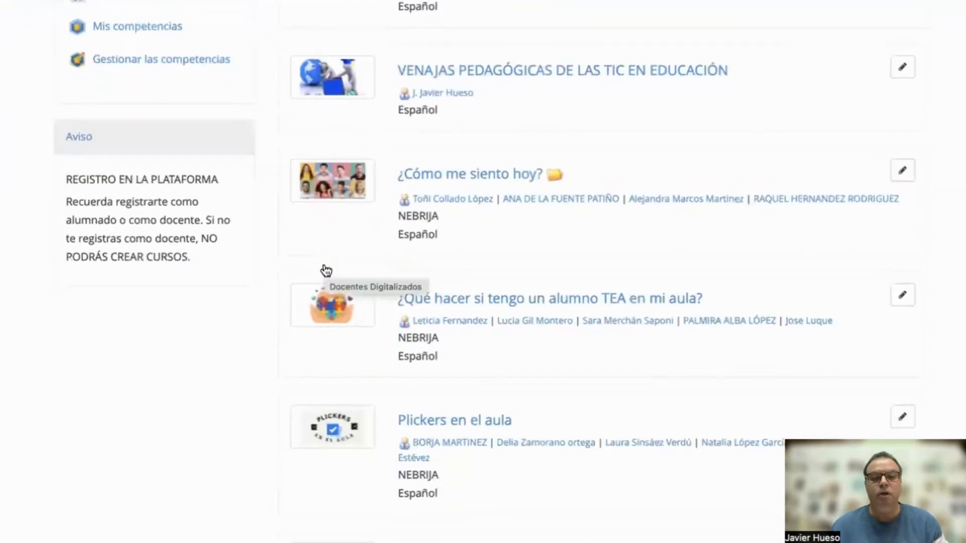
scroll(324, 267, down, 15)
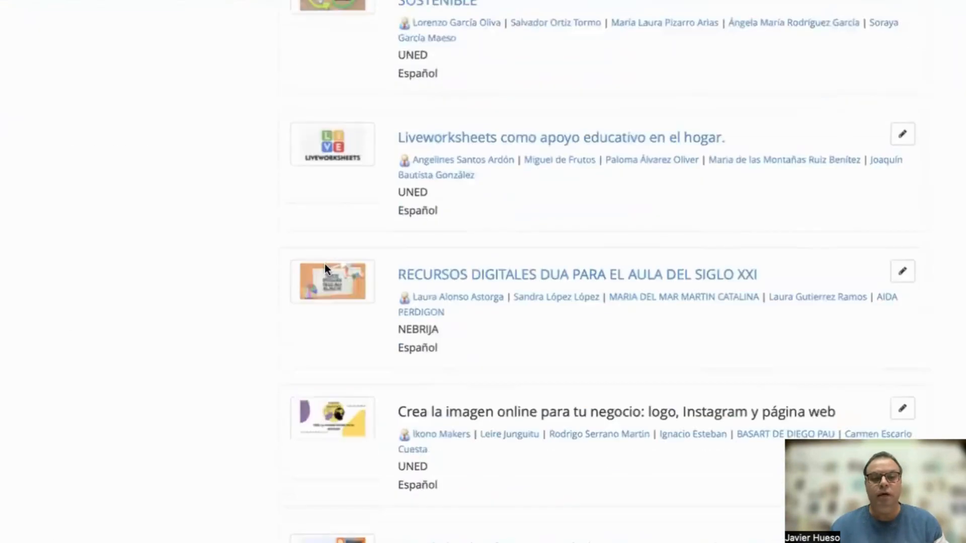
scroll(324, 263, down, 3)
scroll(324, 266, up, 20)
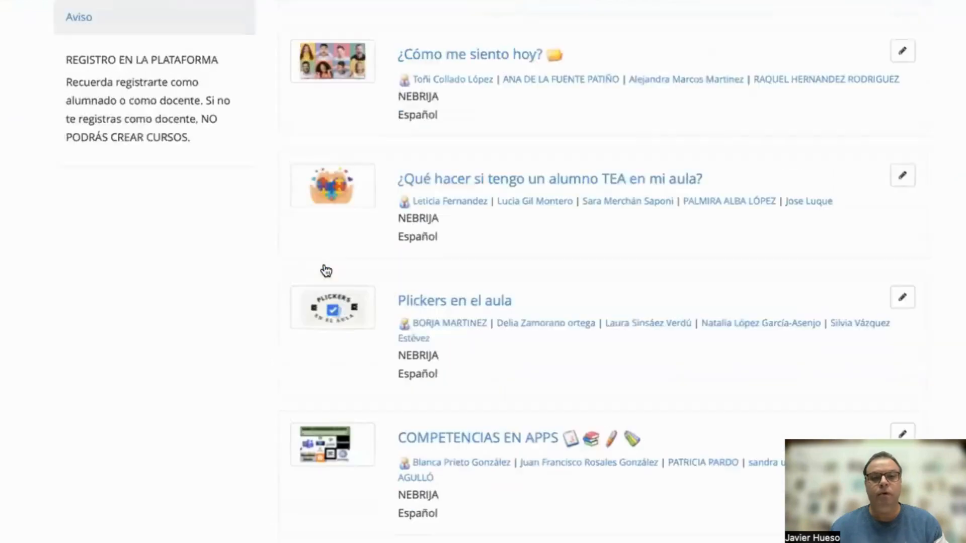
click(490, 333)
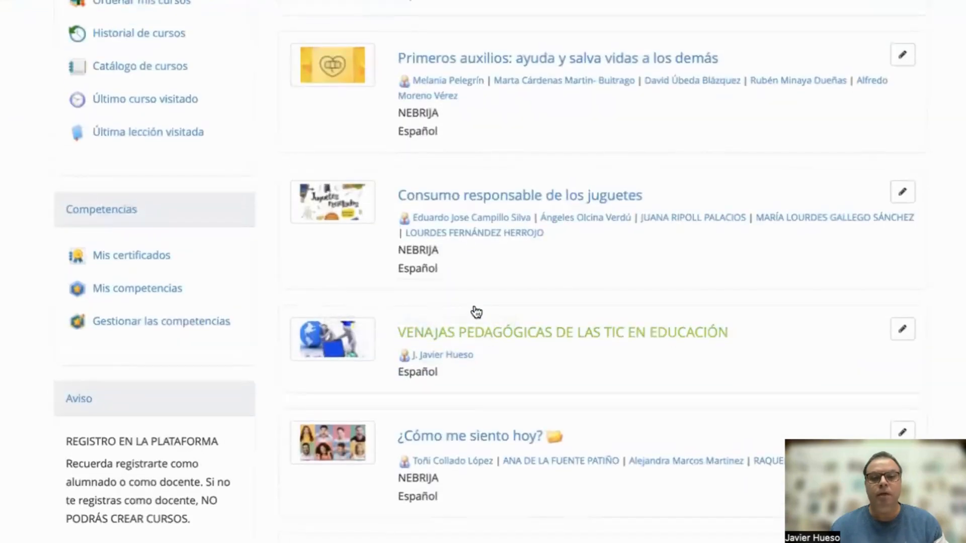
- Open the course's Tareas tool and start creating a new task
scroll(398, 298, down, 10)
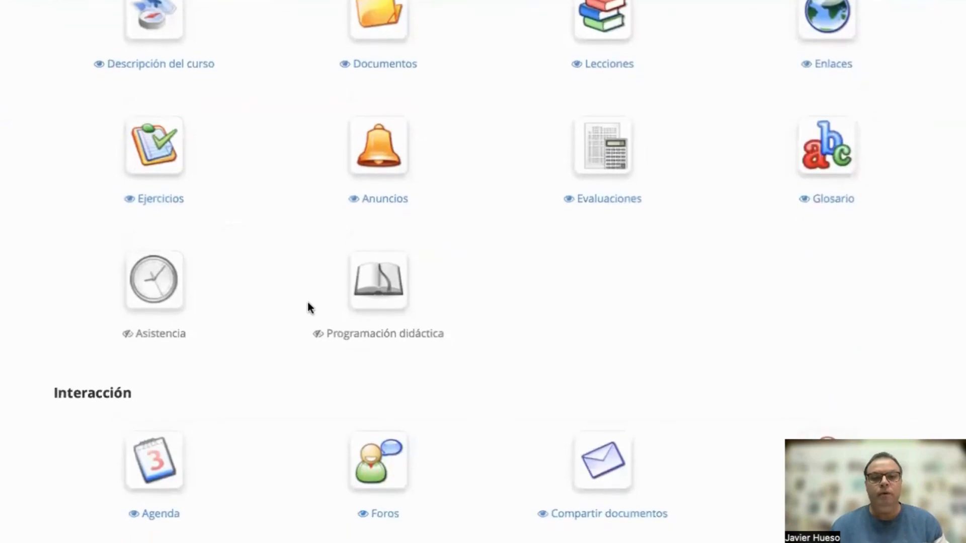
scroll(307, 304, down, 2)
scroll(282, 282, up, 4)
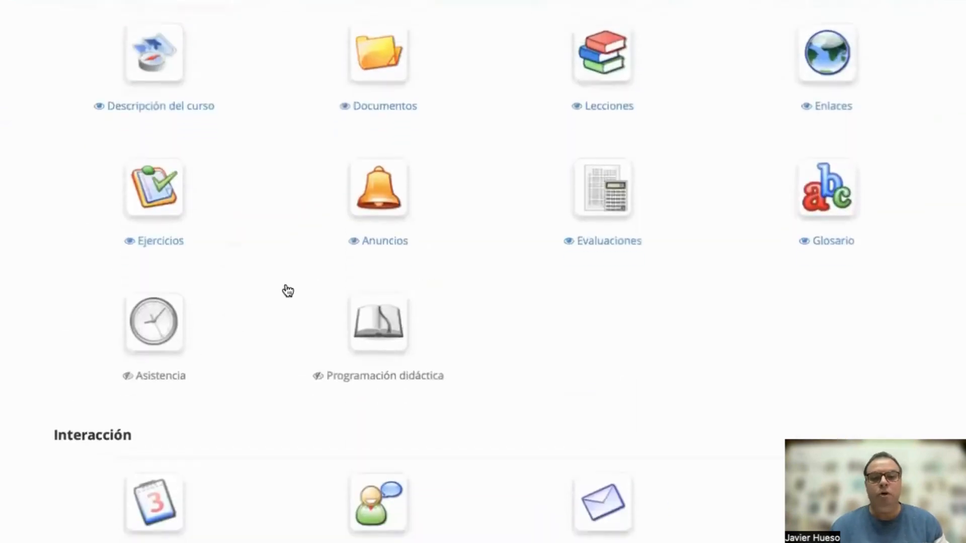
scroll(289, 286, down, 7)
scroll(301, 292, down, 1)
click(610, 328)
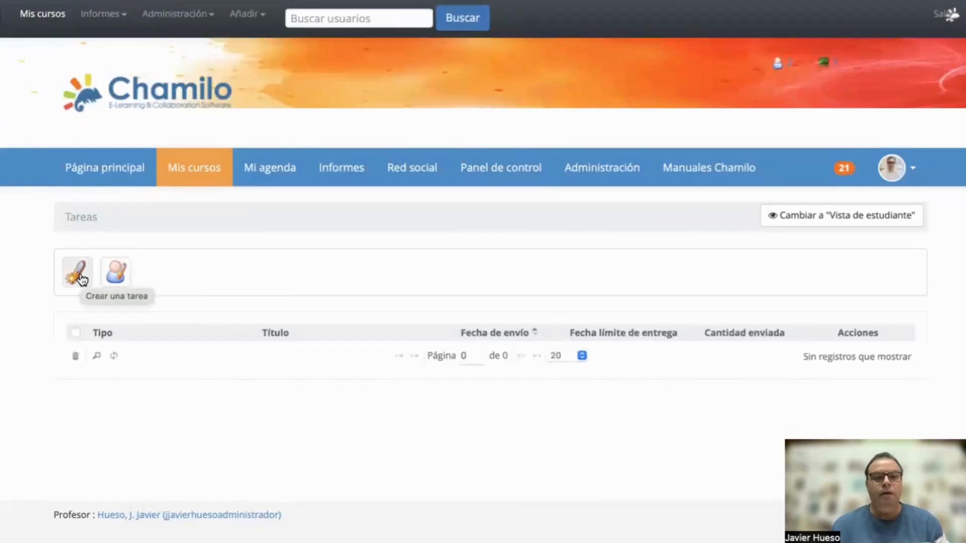
click(78, 275)
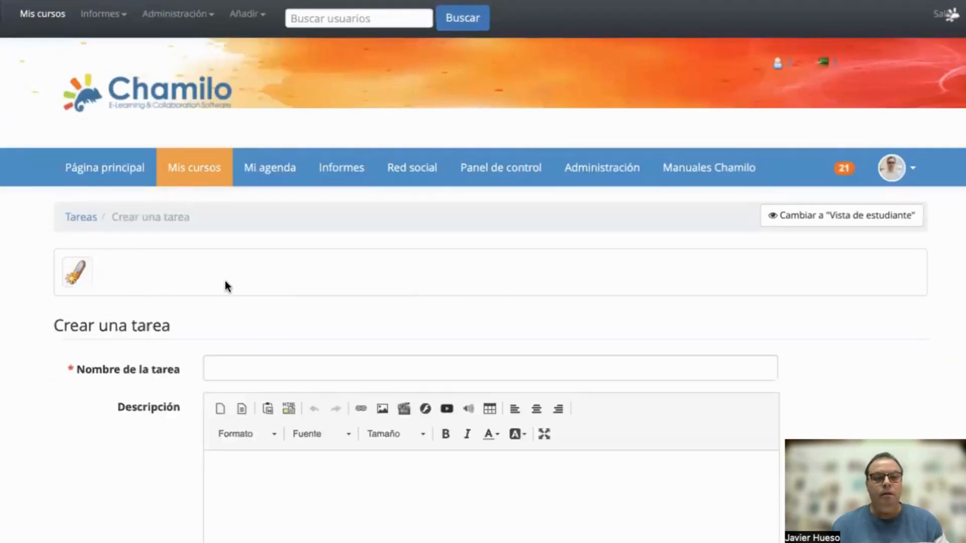
- Switch to the Word document and copy the whole section "Tarea 1: Creación de un Blog Educativo", stopping before Tarea 2
key(ctrl+Left)
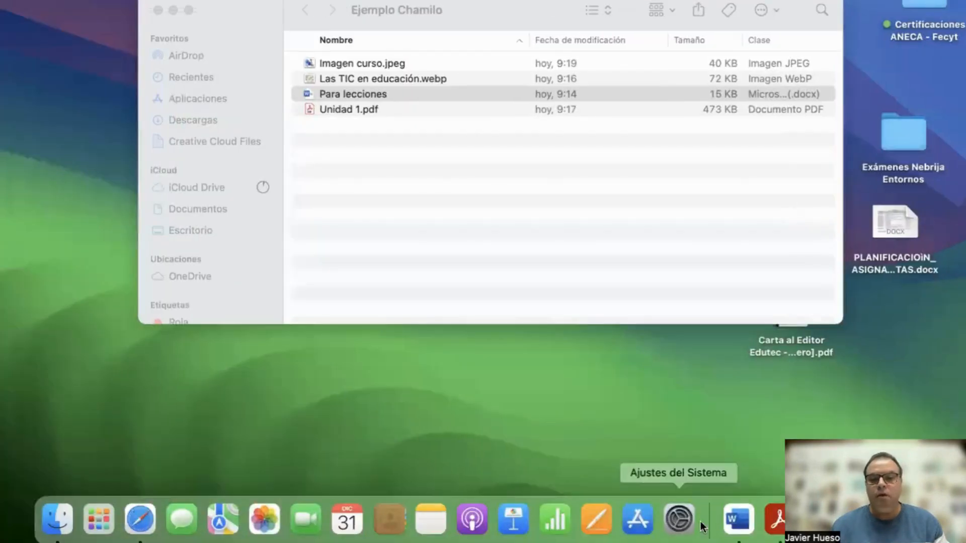
click(738, 521)
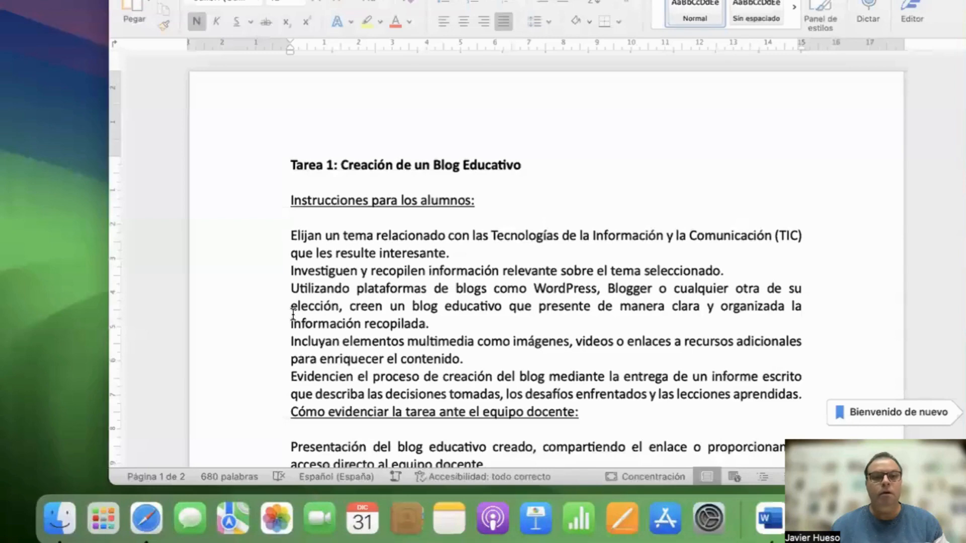
scroll(323, 222, down, 5)
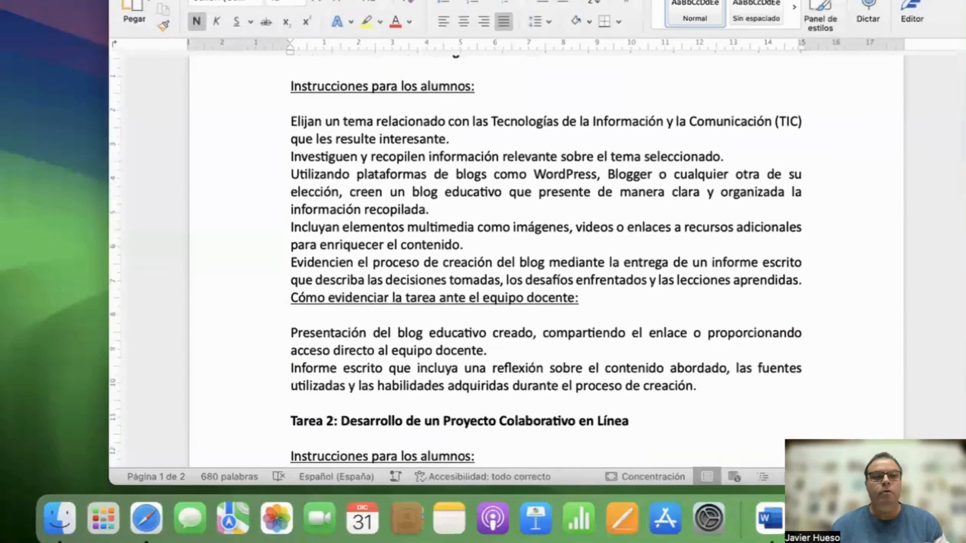
scroll(306, 134, up, 5)
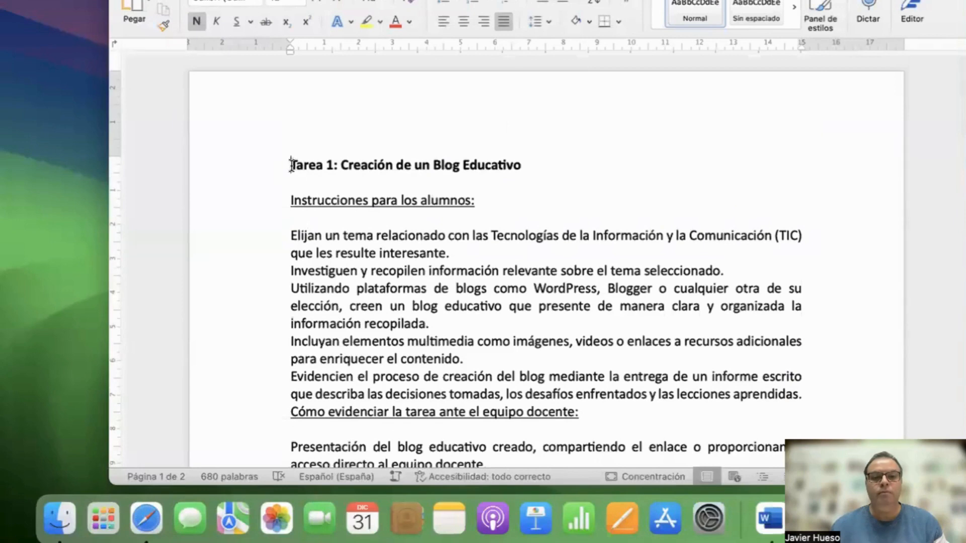
drag(290, 165, 705, 344)
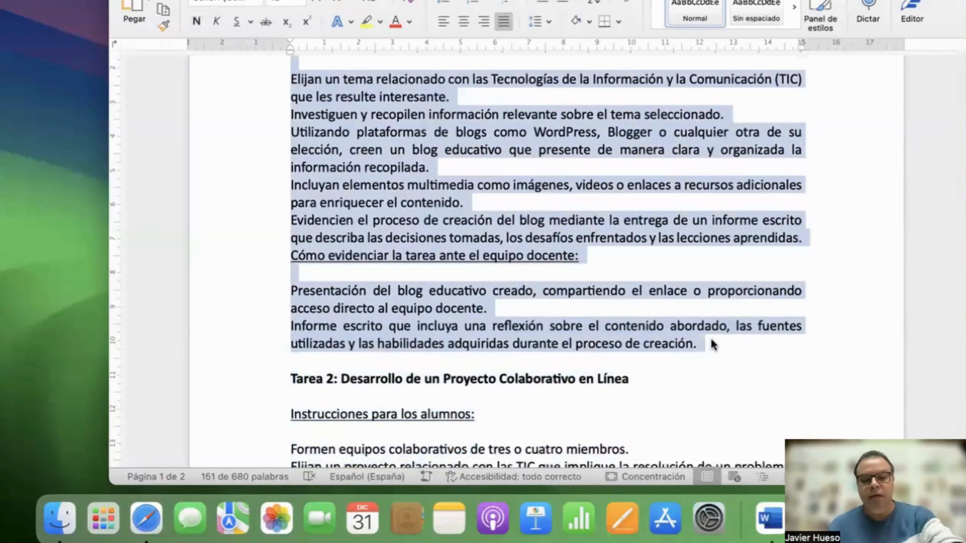
- Switch back to Chamilo in the browser and paste the copied Tarea 1 text into the new task's description
key(ctrl+Right)
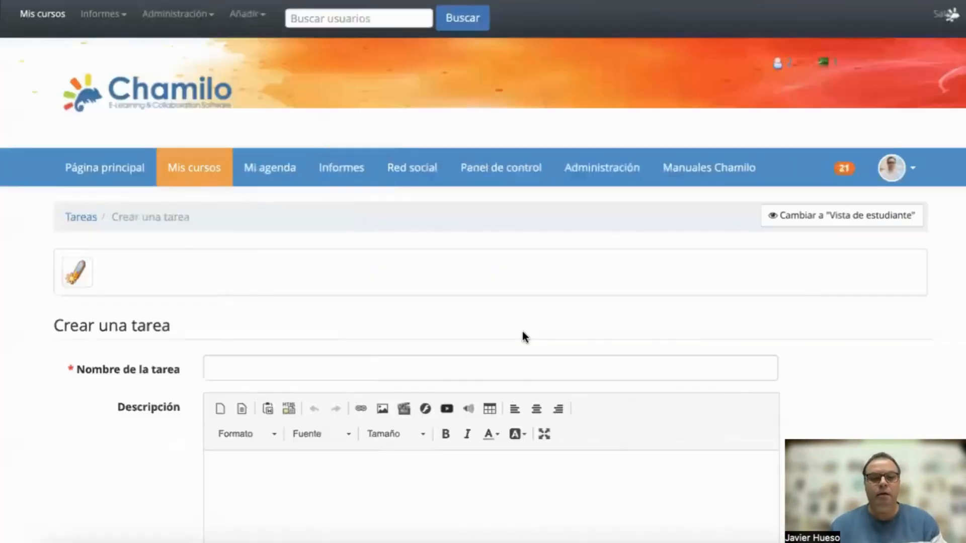
scroll(346, 355, down, 2)
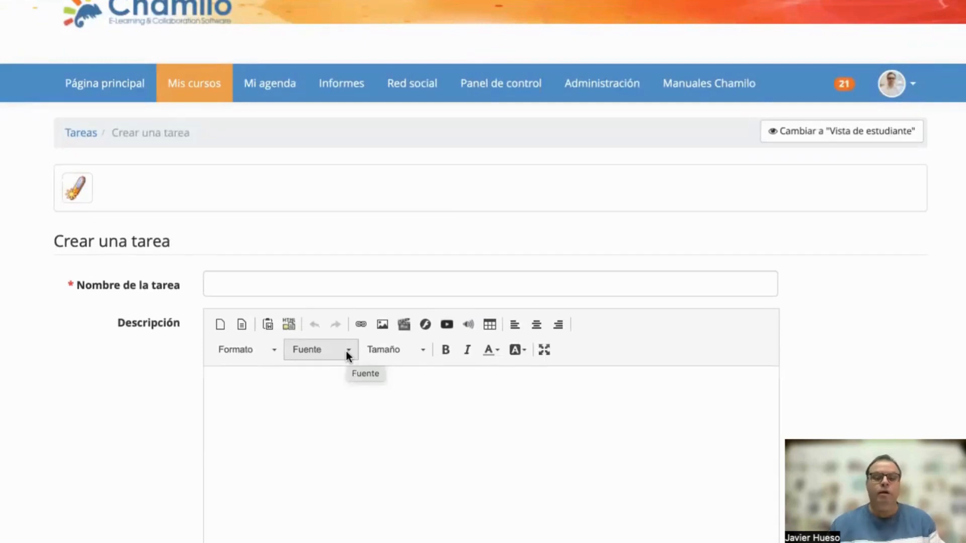
click(274, 380)
right_click(275, 380)
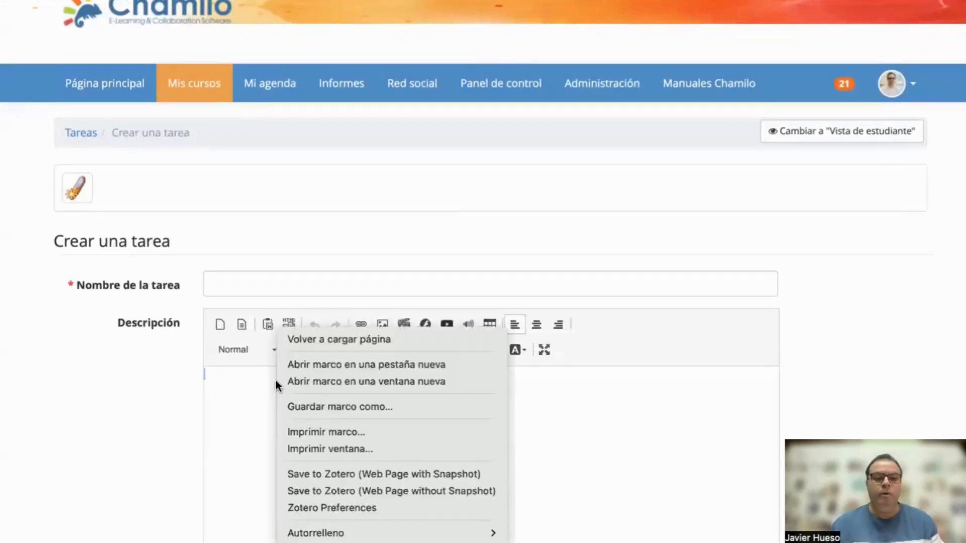
click(236, 392)
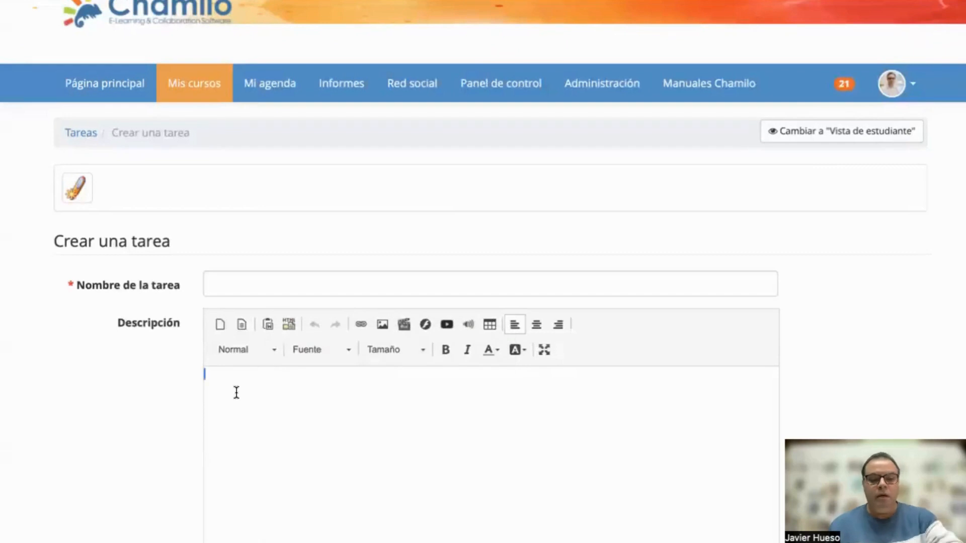
text(Tarea 1: Creación de un Blog Educativo  Instrucciones para los alumnos:  Elijan un tema relacionado con las Tecnologías de la Información y la Comunicación (TIC) que les resulte interesante. Investiguen y recopilen información relevante sobre el tema seleccionado. Utilizando plataformas de blogs como WordPress, Blogger o cualquier otra de su elección, creen un blog educativo que presente de manera clara y organizada la información recopilada. Incluyan elementos multimedia como imágenes, videos o enlaces a recursos adicionales para enriquecer el contenido. Evidencien el proceso de creación del blog mediante la entrega de un informe escrito que describa las decisiones tomadas, los desafíos enfrentados y las lecciones aprendidas. Cómo evidenciar la tarea ante el equipo docente:  Presentación del blog educativo creado, compartiendo el enlace o proporcionando acceso directo al equipo docente. Informe escrito que incluya una reflexión sobre el contenido abordado, las fuentes utilizadas y las habilidades adquiridas durante el proceso de creación.)
scroll(291, 274, up, 1)
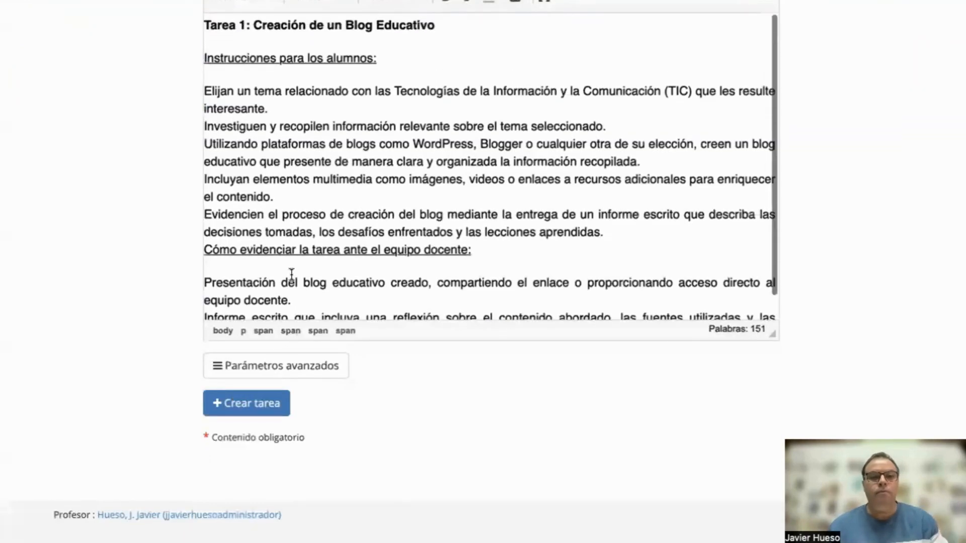
- Move the title from the description into the task name and shorten it to "Creación de un Blog Educativo"
scroll(877, 276, up, 5)
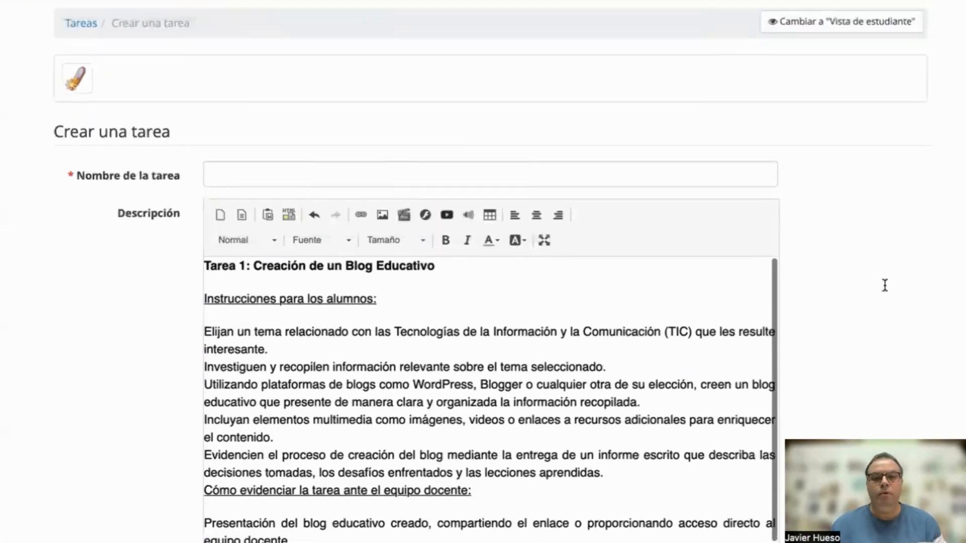
scroll(885, 285, up, 1)
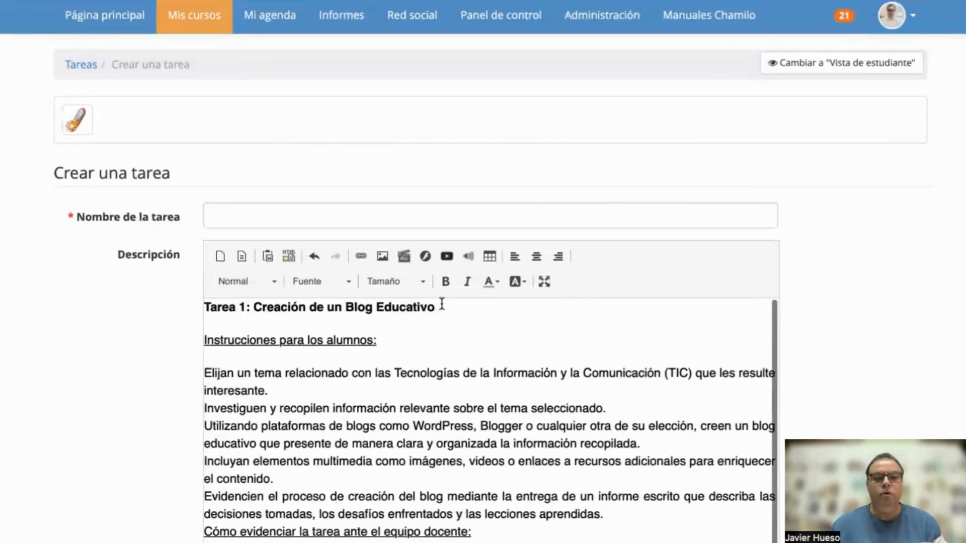
drag(442, 304, 181, 303)
key(ctrl+x)
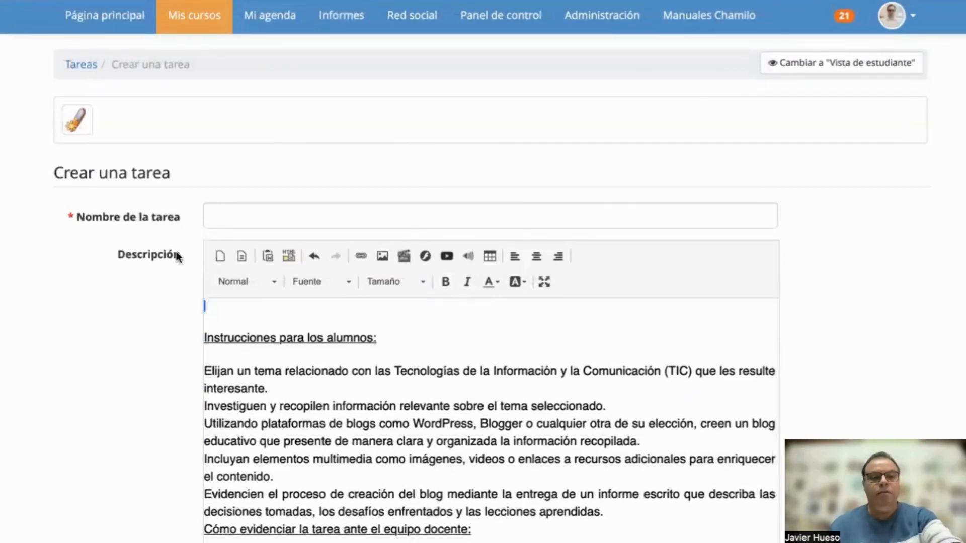
click(226, 220)
key(ctrl+v)
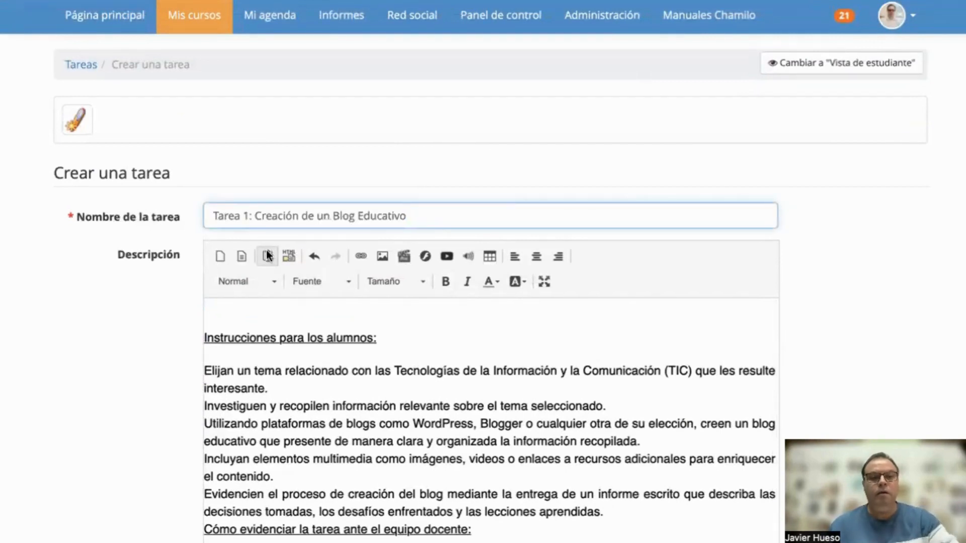
drag(255, 218, 165, 220)
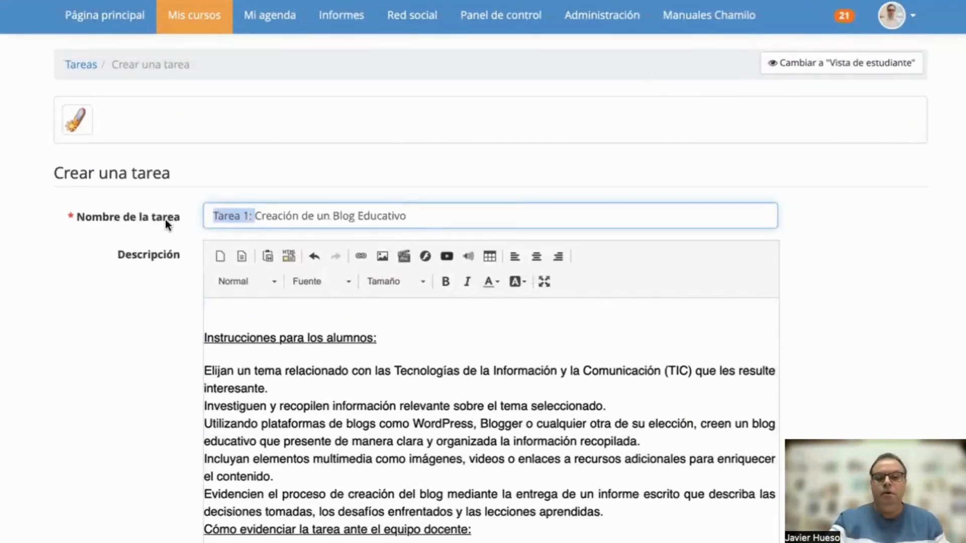
key(BackSpace)
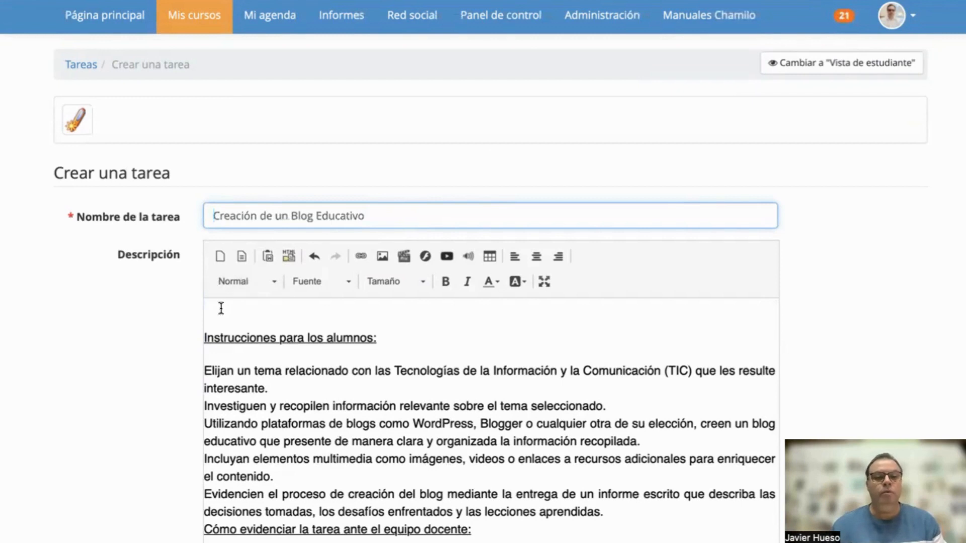
- Remove the empty lines at the start of the description and insert a blank line above "Cómo evidenciar la tarea ante el equipo docente:"
click(207, 332)
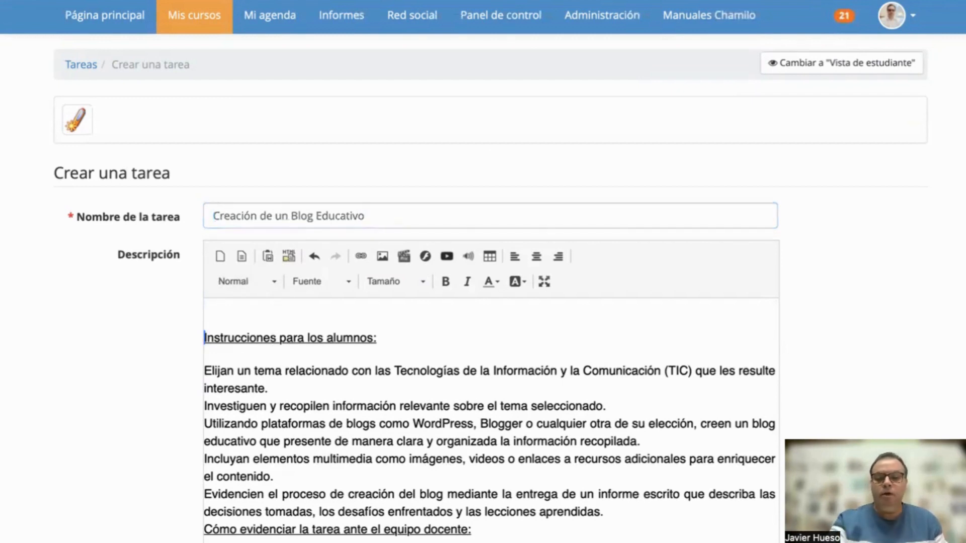
key(BackSpace)
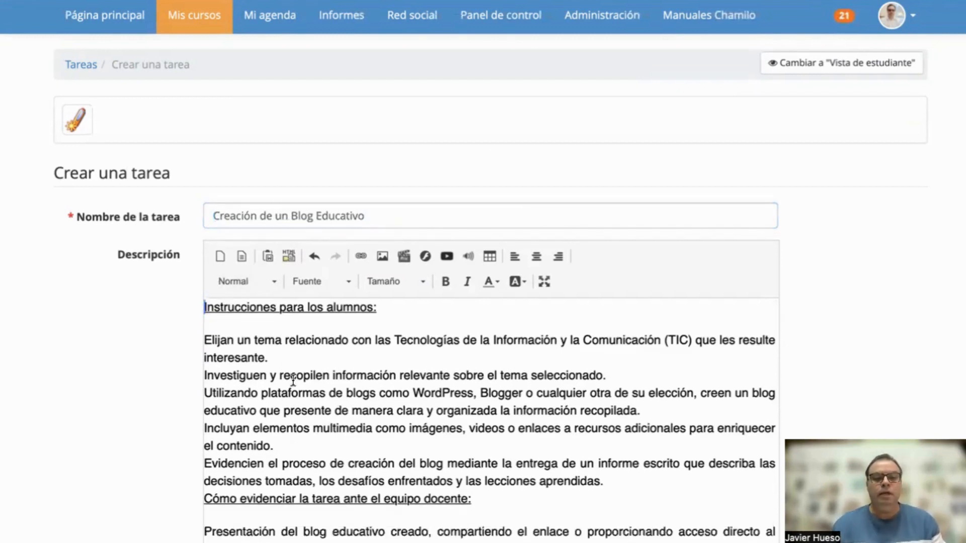
scroll(280, 361, down, 1)
scroll(306, 342, down, 2)
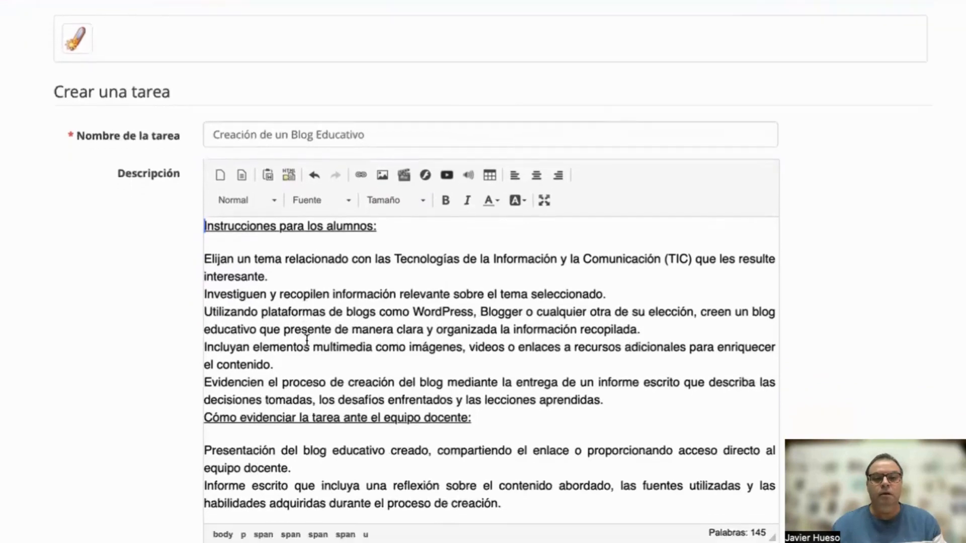
scroll(370, 286, down, 3)
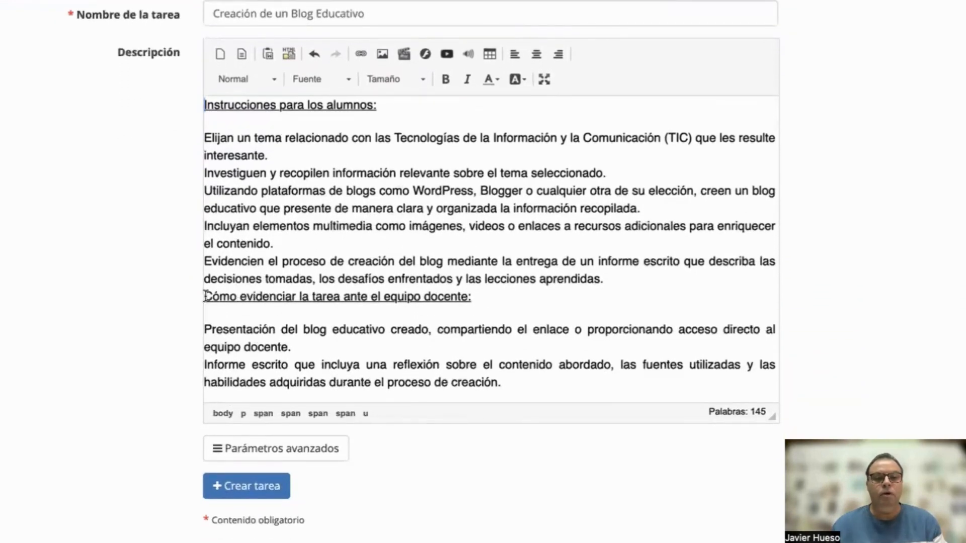
click(206, 296)
key(Return)
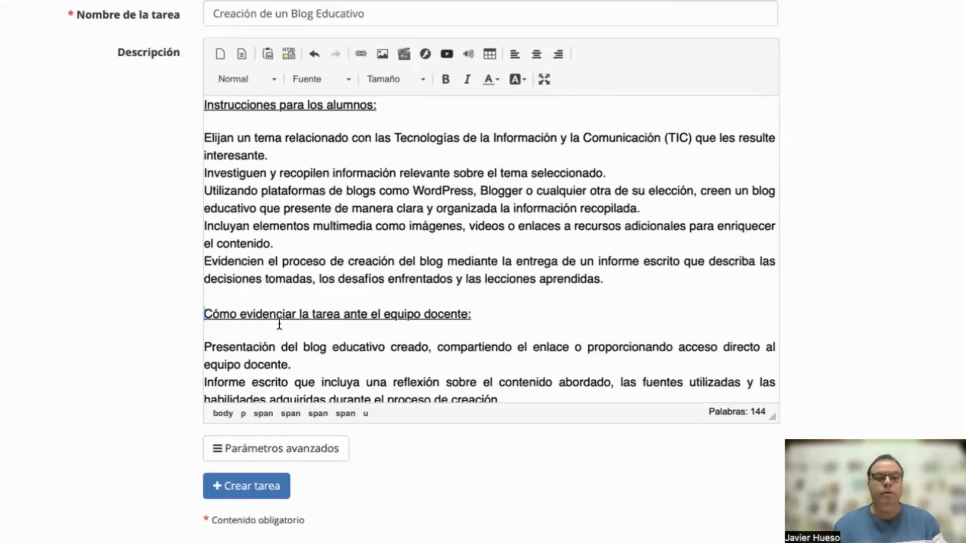
- In the task's advanced parameters, allow grading in the evaluations tool under the Defecto evaluation, with a weight of 10
scroll(282, 324, down, 1)
scroll(379, 290, down, 2)
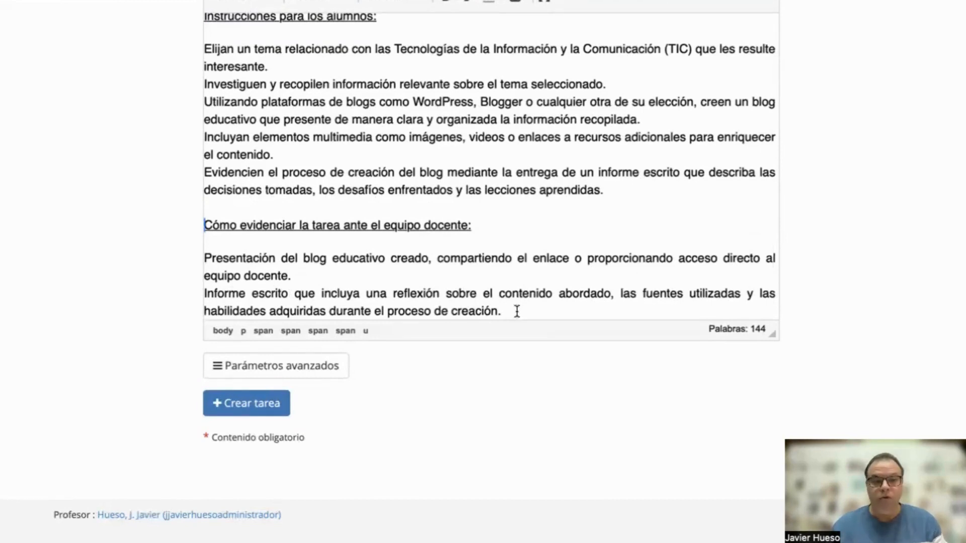
click(279, 368)
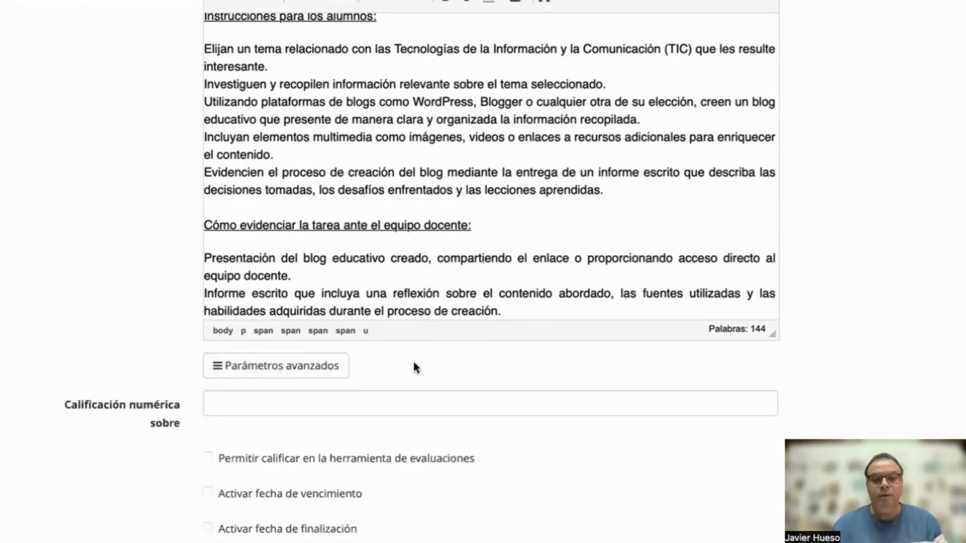
scroll(417, 361, down, 5)
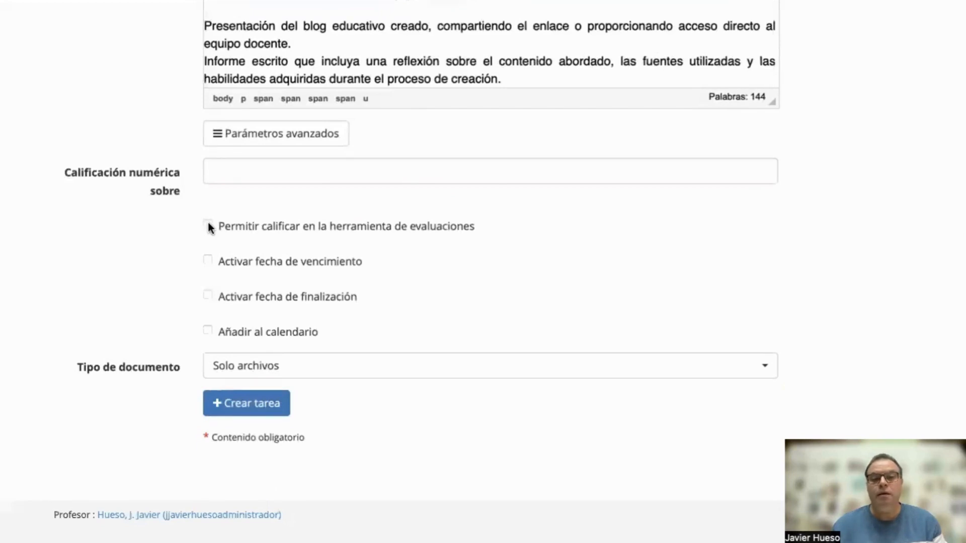
click(208, 224)
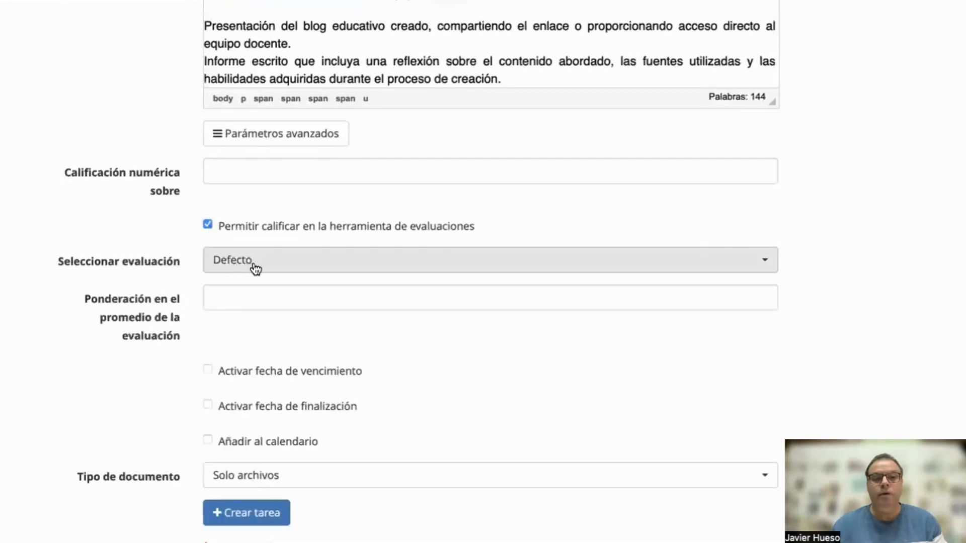
click(305, 264)
click(305, 264)
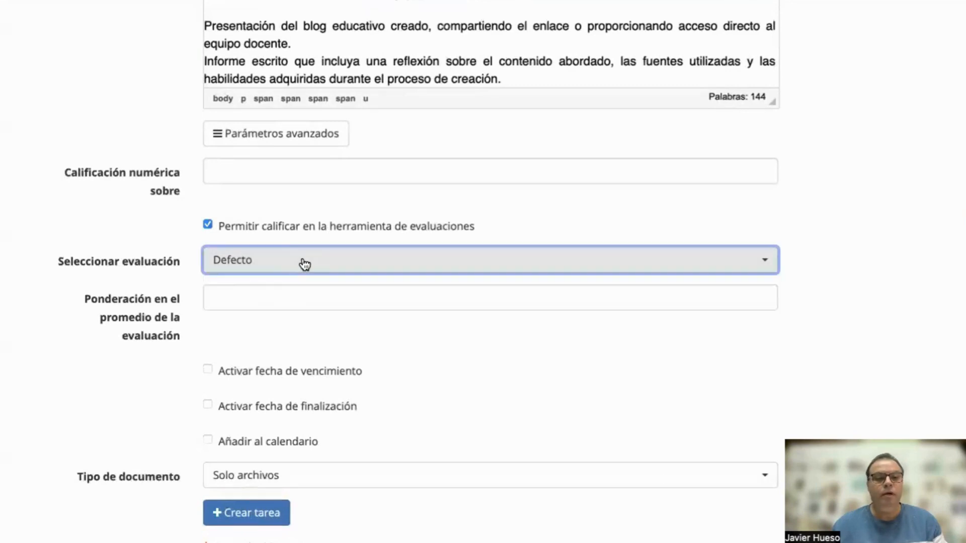
click(305, 264)
click(305, 263)
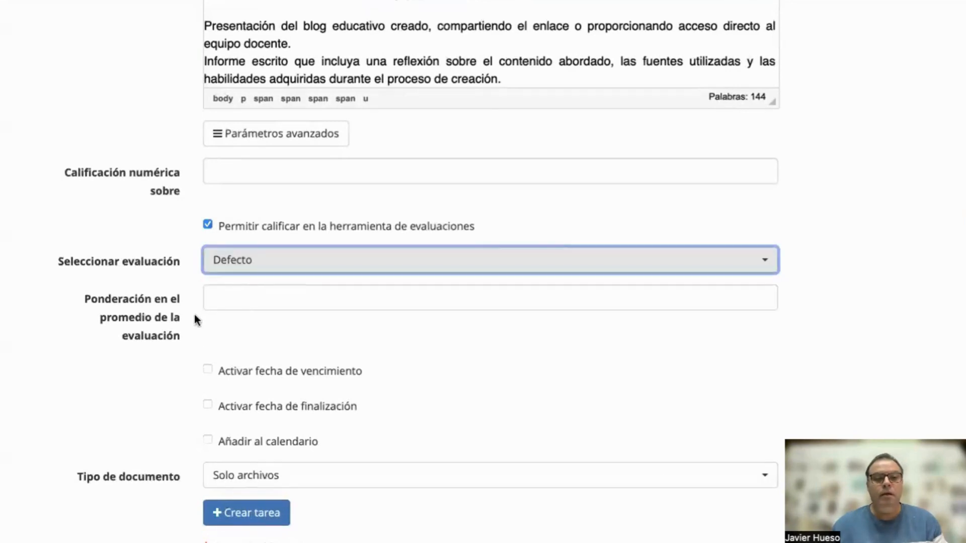
click(230, 305)
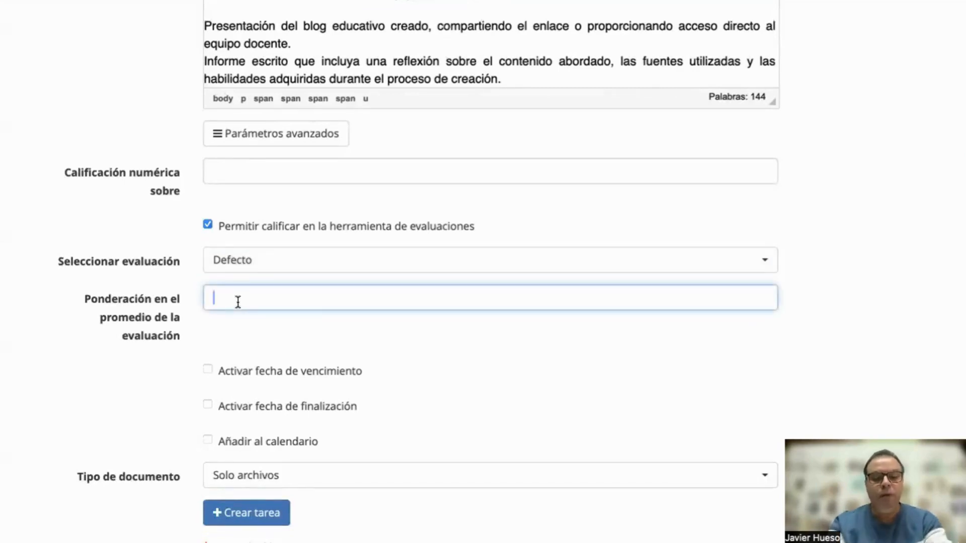
text(10)
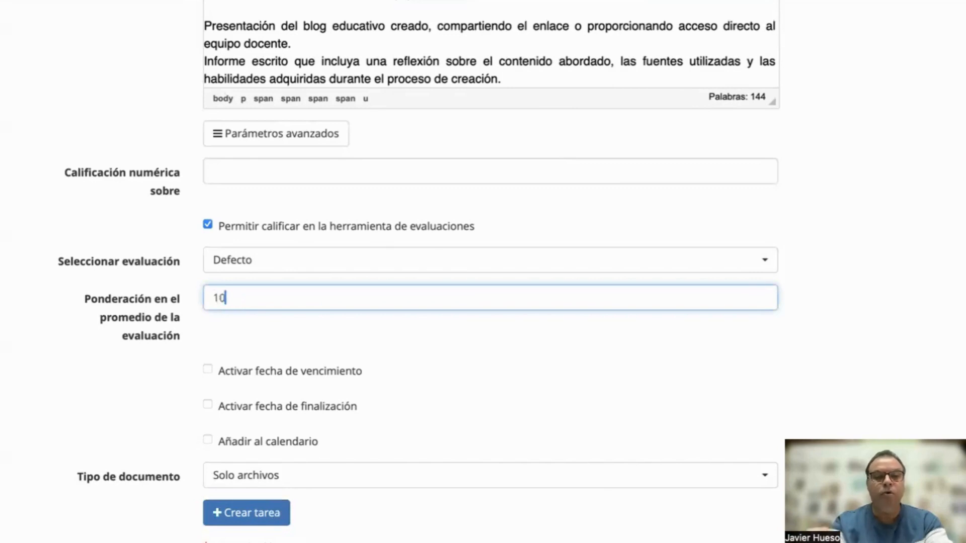
- Set the task's document type to "Permitir archivos y respuestas online" and create the task
scroll(247, 326, down, 2)
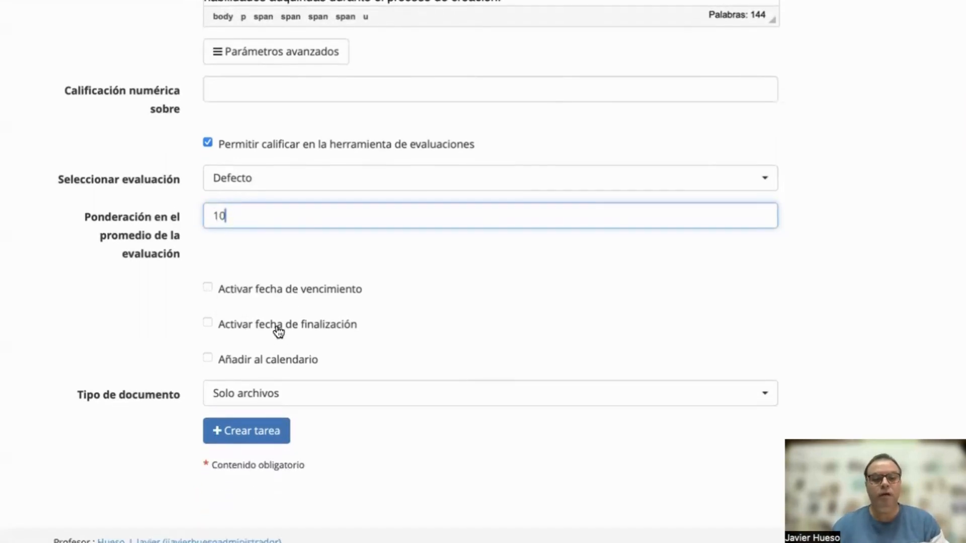
click(727, 399)
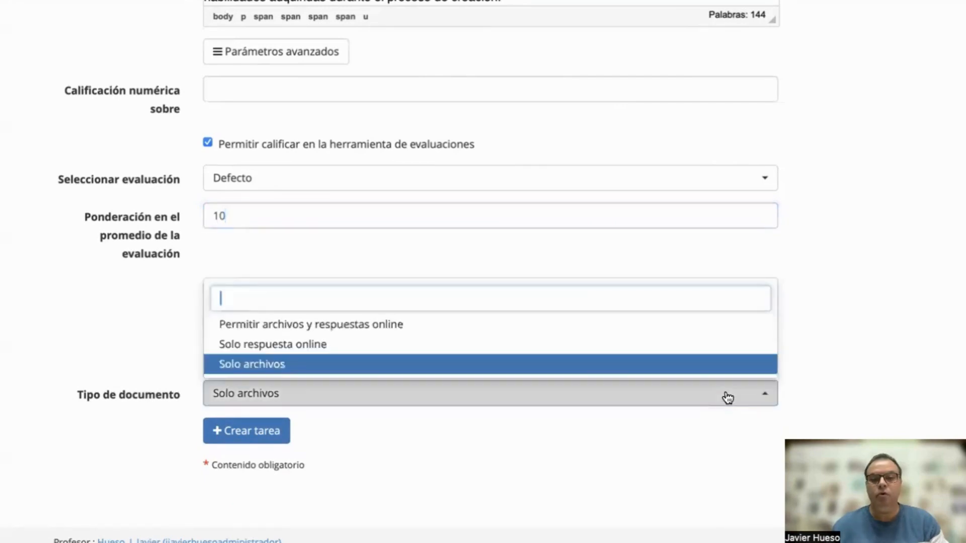
click(326, 332)
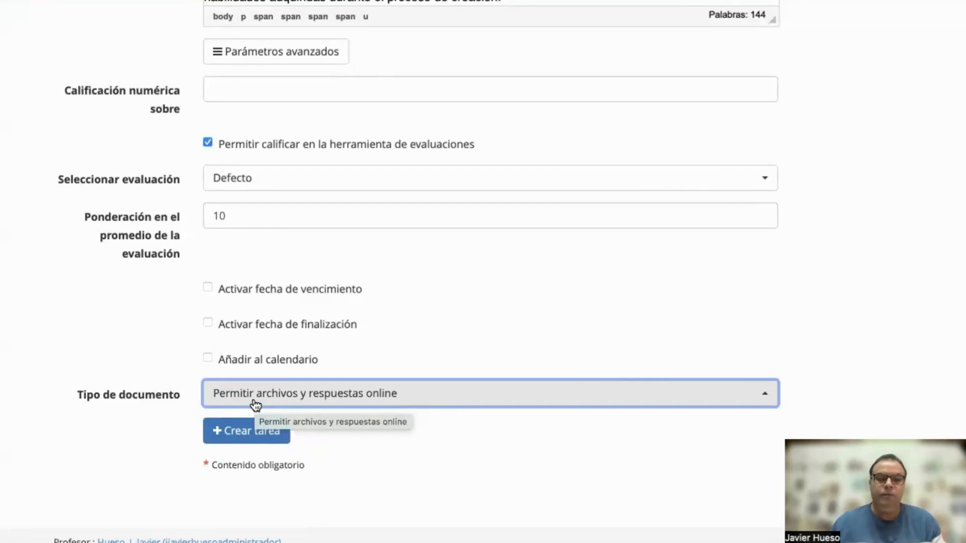
click(243, 432)
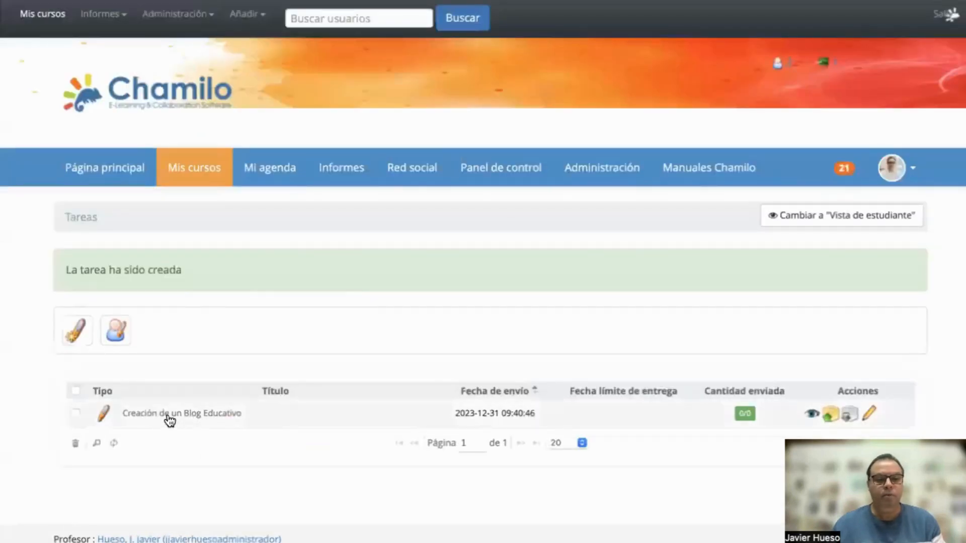
- Return to the list of own courses and open "VENAJAS PEDAGÓGICAS DE LAS TIC EN EDUCACIÓN"
scroll(272, 418, down, 1)
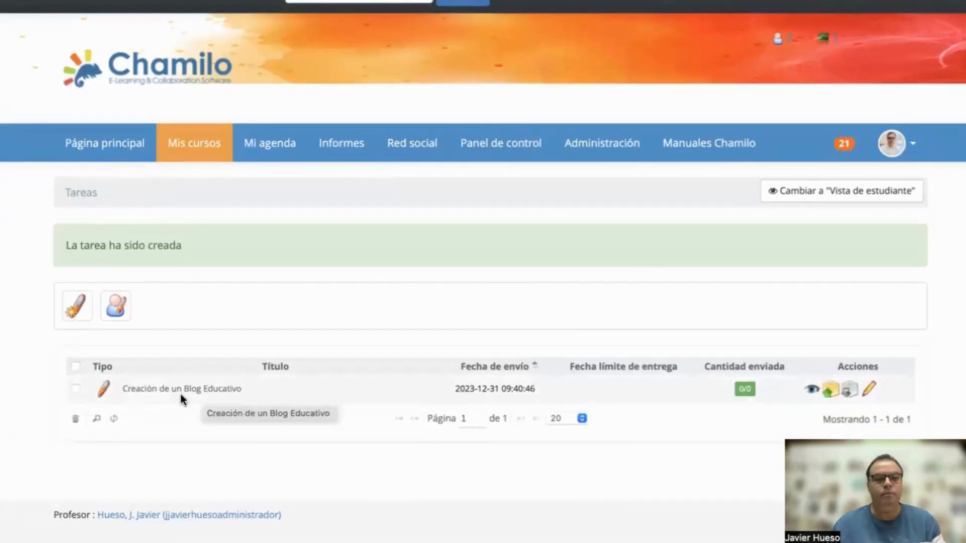
click(188, 151)
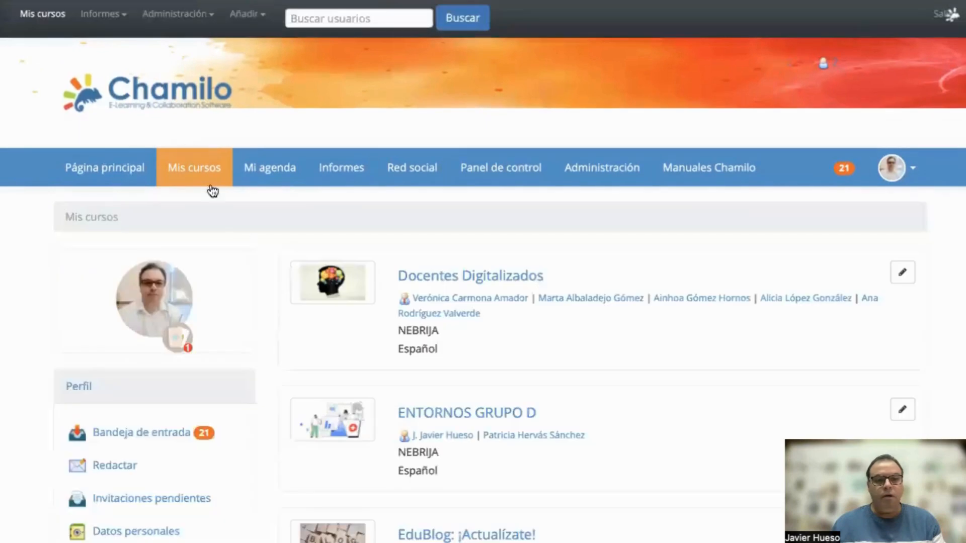
scroll(243, 231, down, 7)
scroll(244, 236, down, 10)
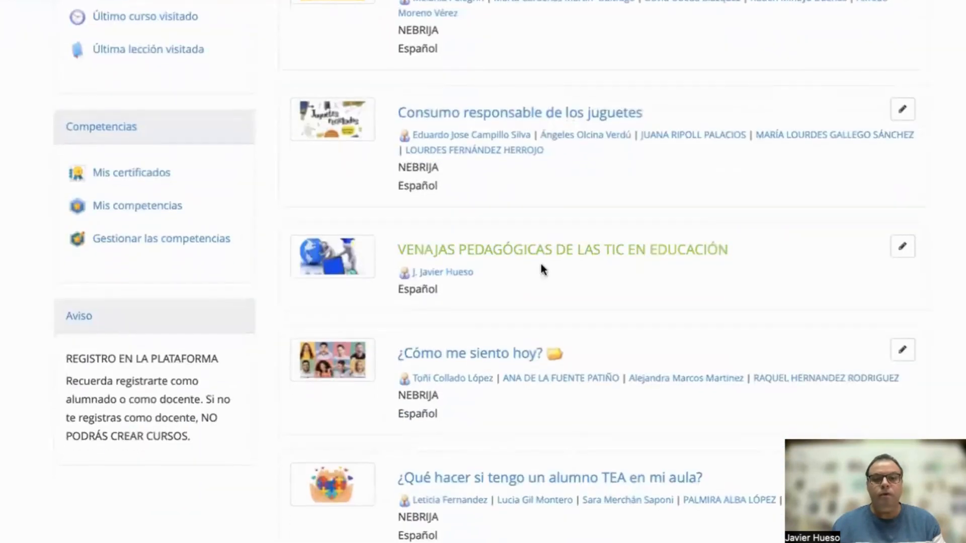
click(537, 254)
scroll(280, 265, down, 5)
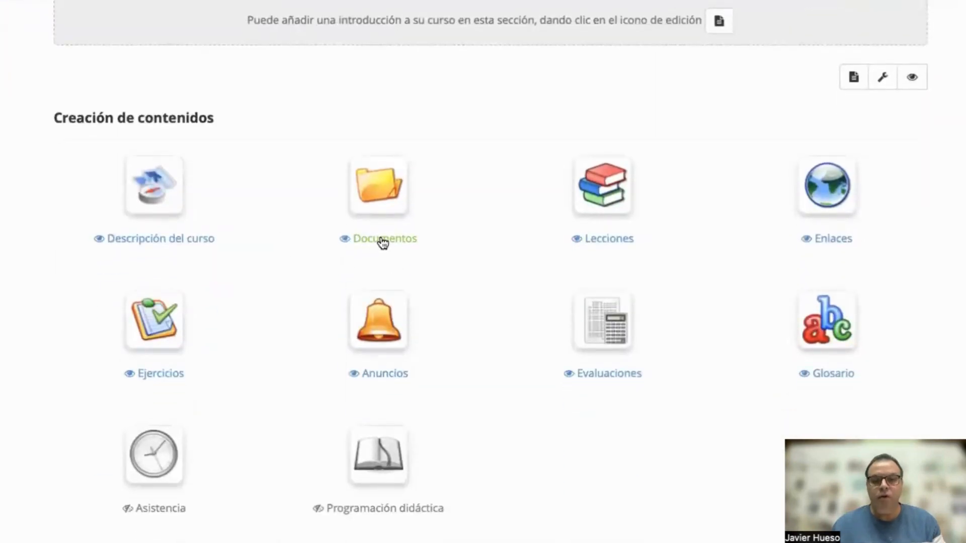
- Go to the course's Documentos and open the Lección 1 folder inside Lecciones
click(382, 241)
scroll(399, 247, down, 4)
scroll(397, 243, down, 1)
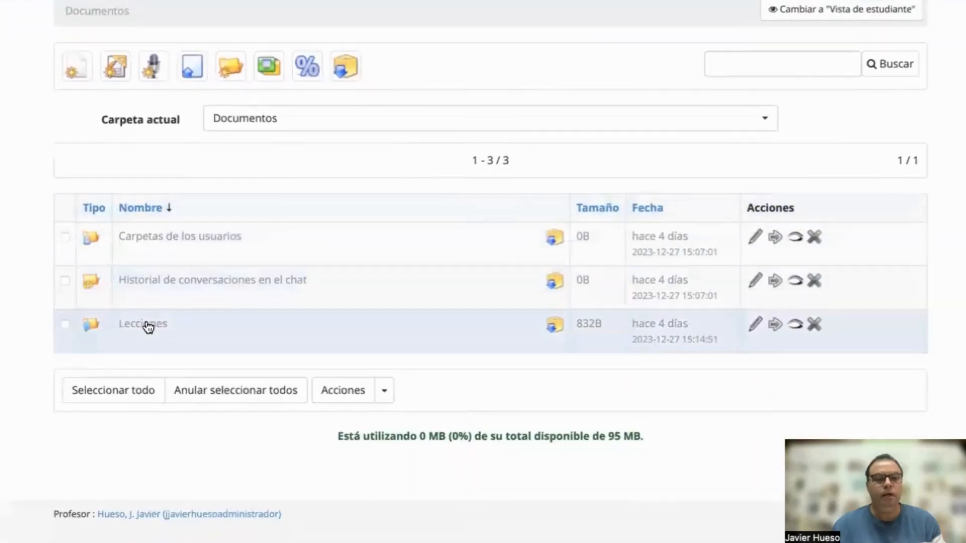
click(171, 325)
scroll(214, 322, down, 1)
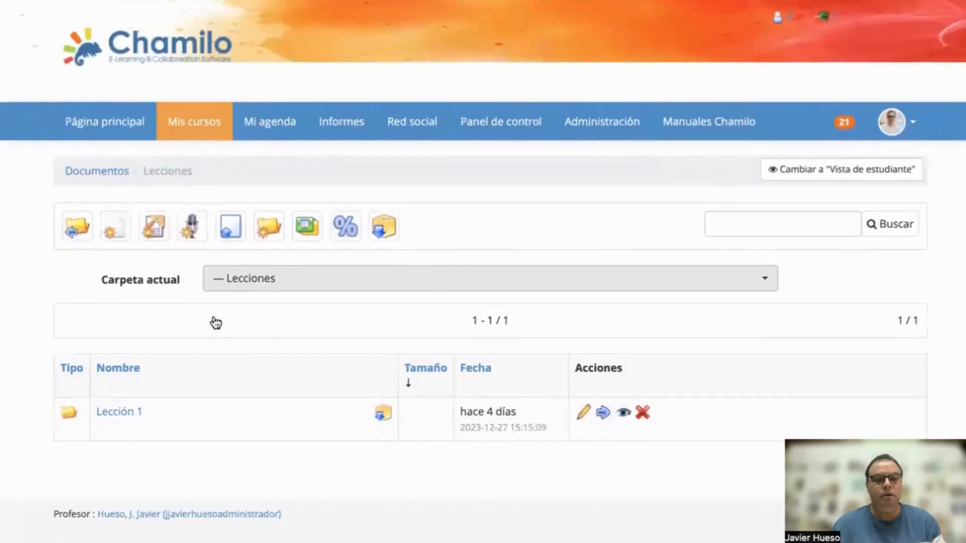
click(124, 414)
scroll(195, 423, down, 1)
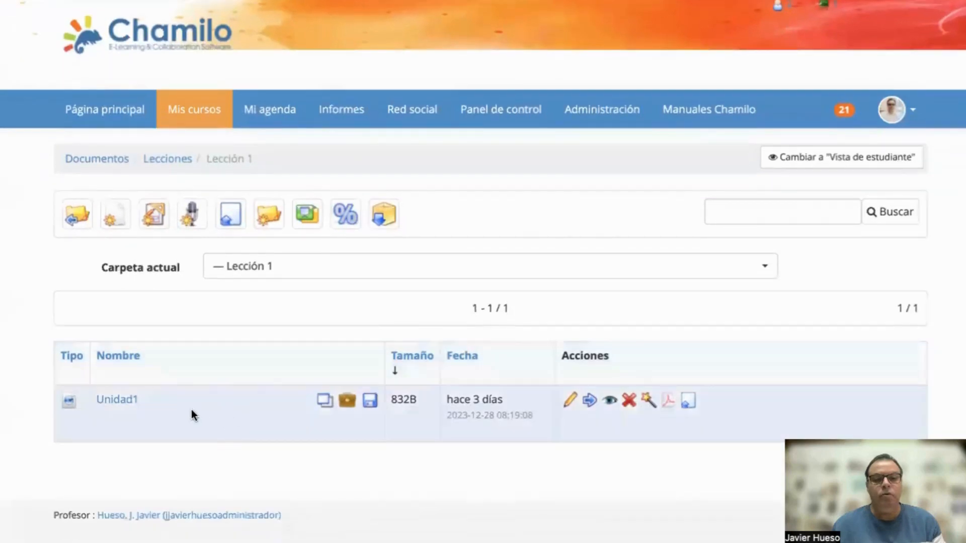
- Check the content of the Unidad1 document and delete it from the Lección 1 folder
click(117, 401)
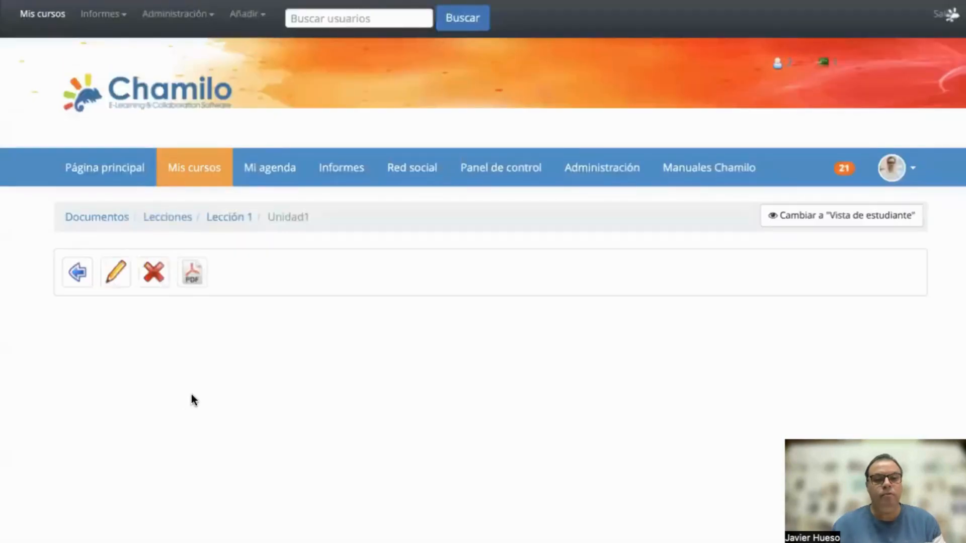
scroll(201, 392, down, 1)
click(78, 220)
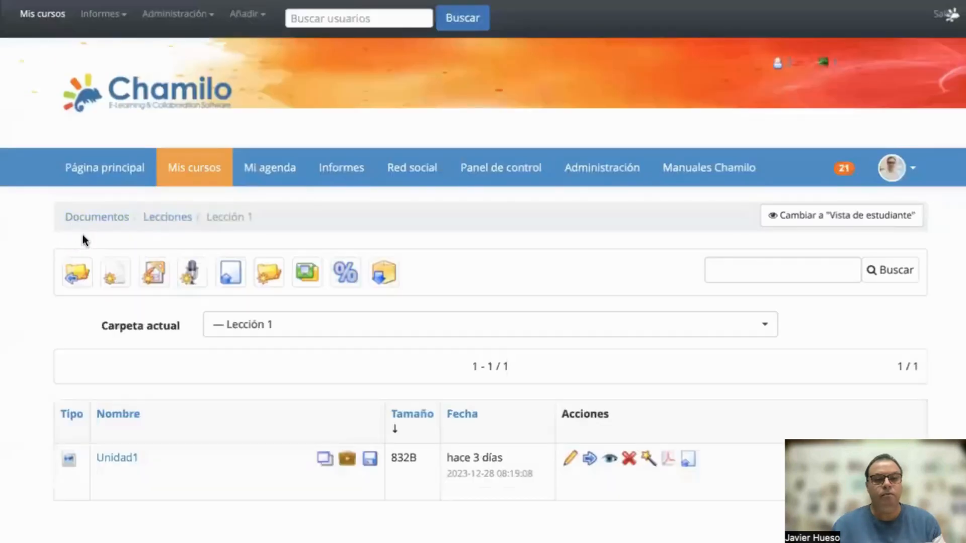
scroll(132, 398, down, 1)
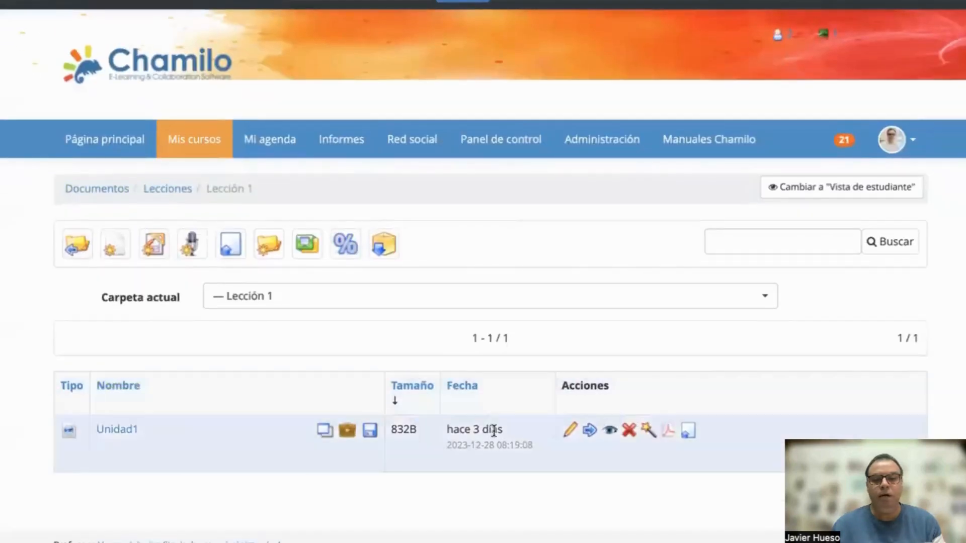
click(629, 430)
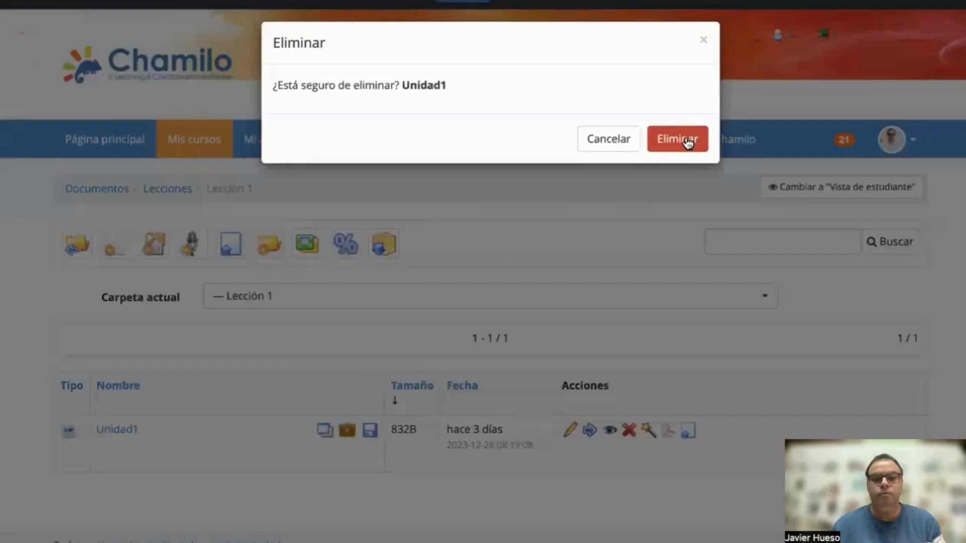
click(690, 141)
- Go up to the Lecciones folder and delete the Lección 1 folder from it
click(80, 336)
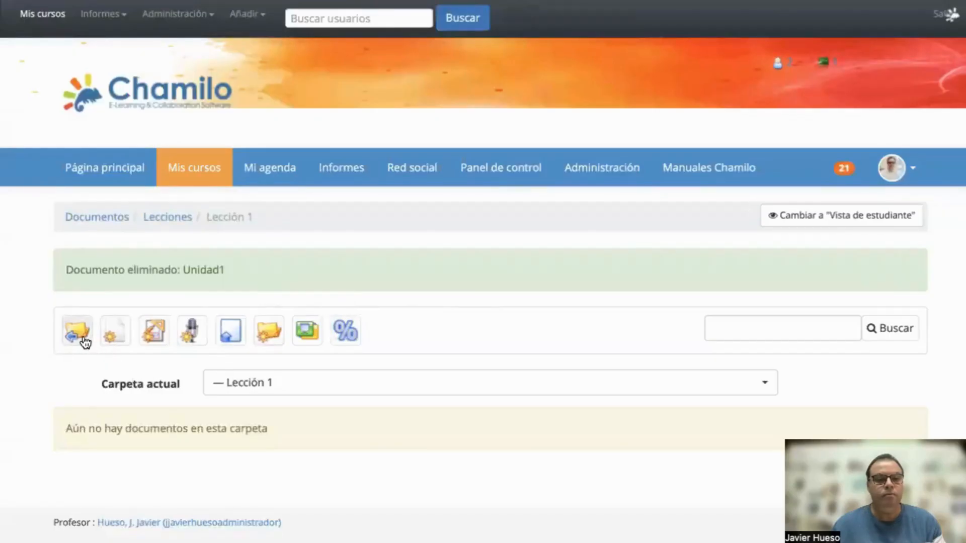
scroll(187, 421, down, 1)
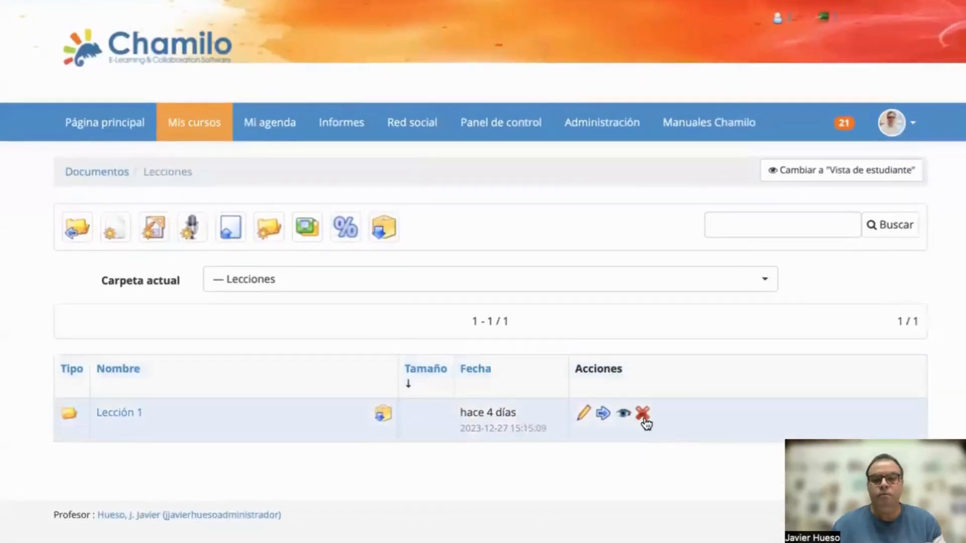
click(642, 414)
click(674, 146)
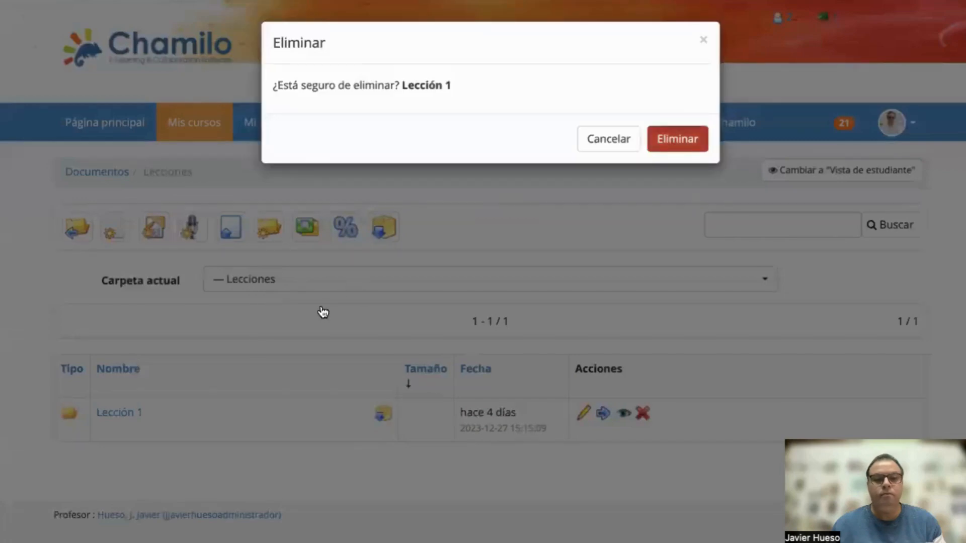
scroll(109, 358, down, 1)
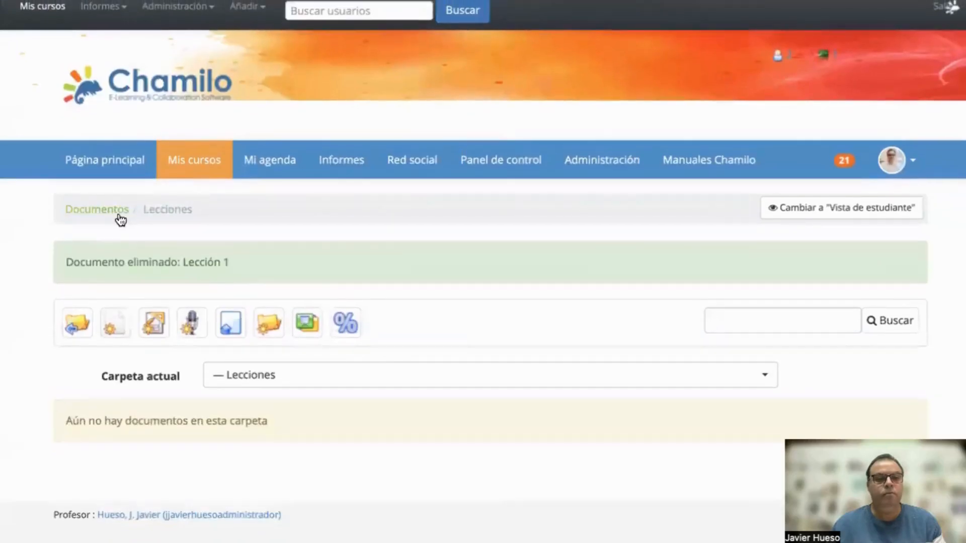
scroll(266, 347, down, 4)
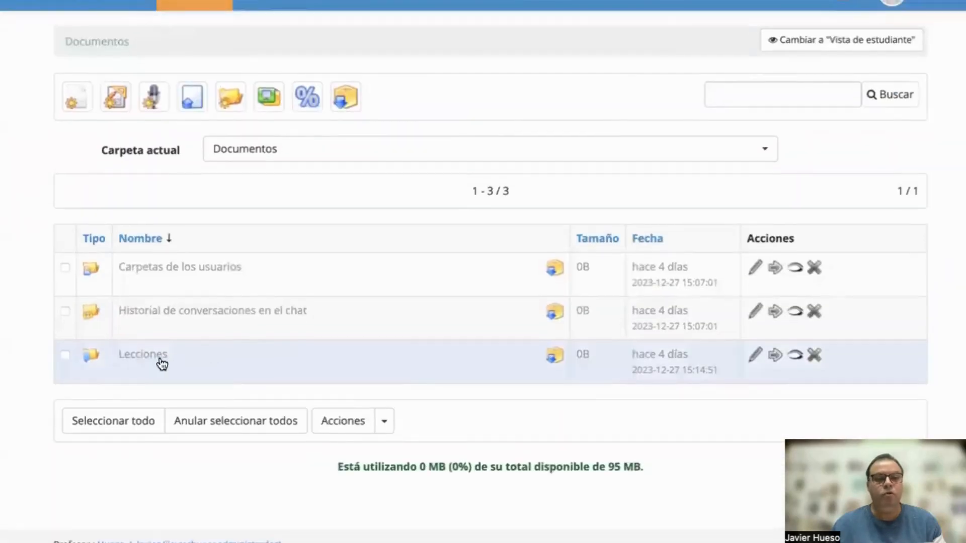
click(129, 356)
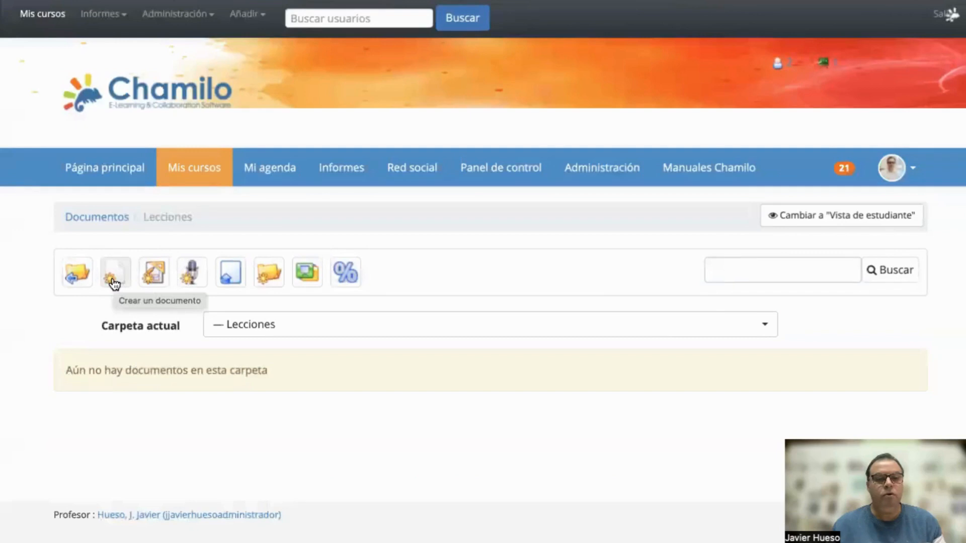
click(114, 281)
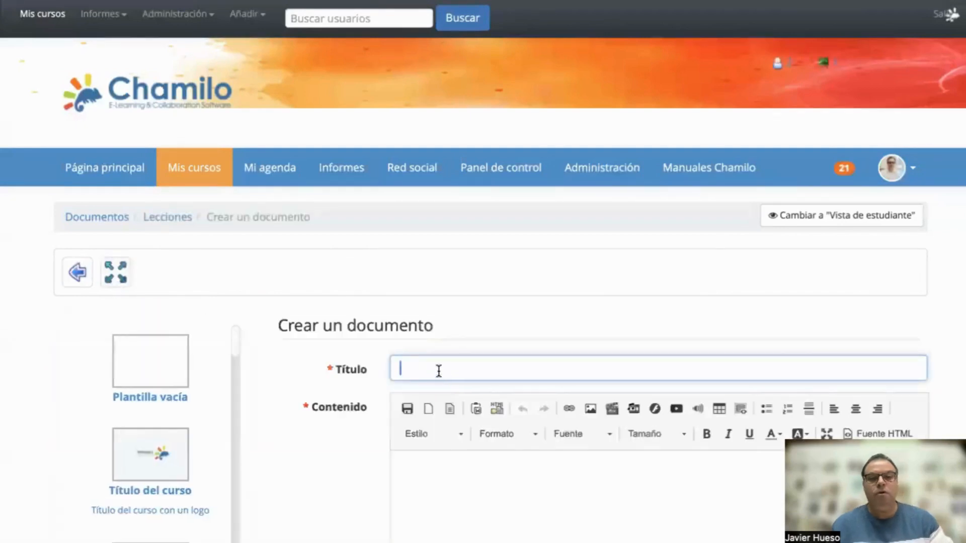
click(78, 272)
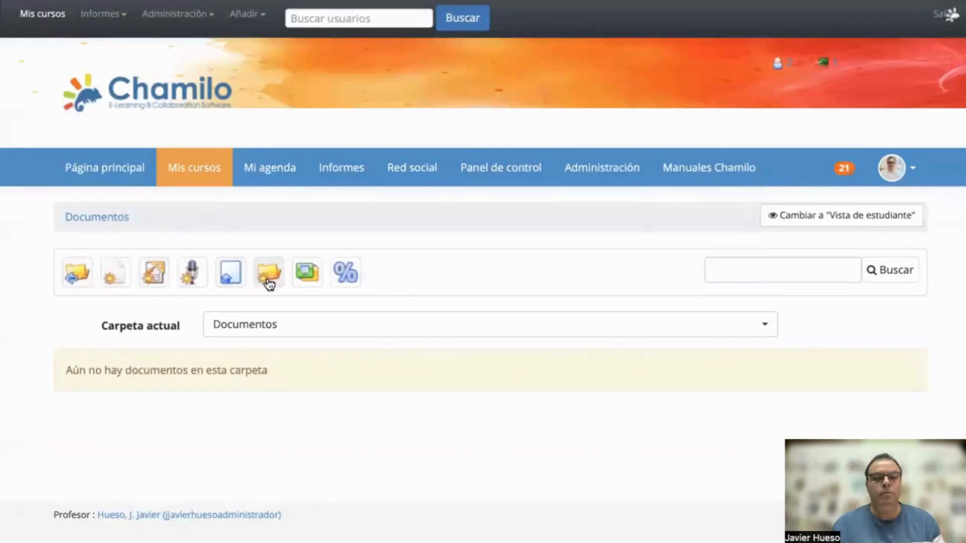
- Go to the Lecciones folder in Documentos and create a folder named "Lección 1" in it
click(462, 334)
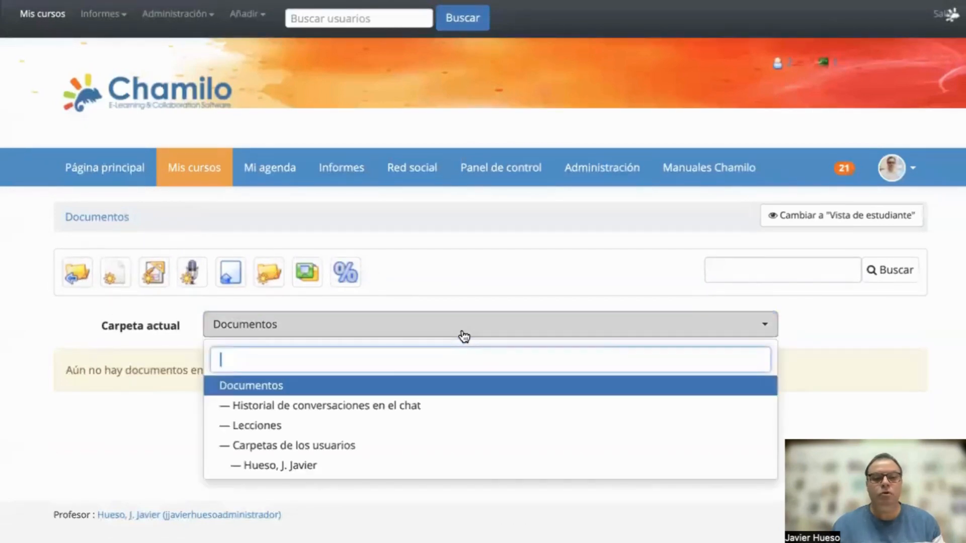
click(268, 426)
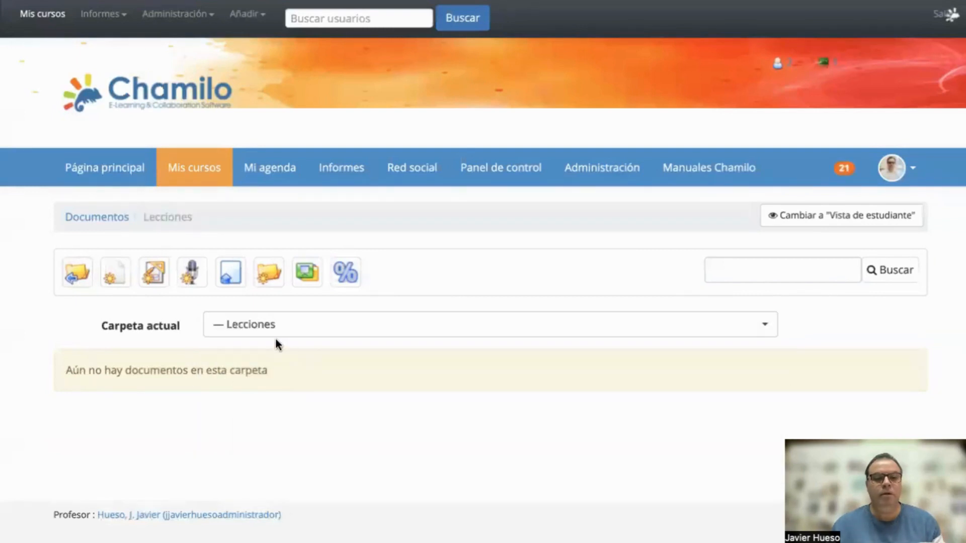
click(269, 274)
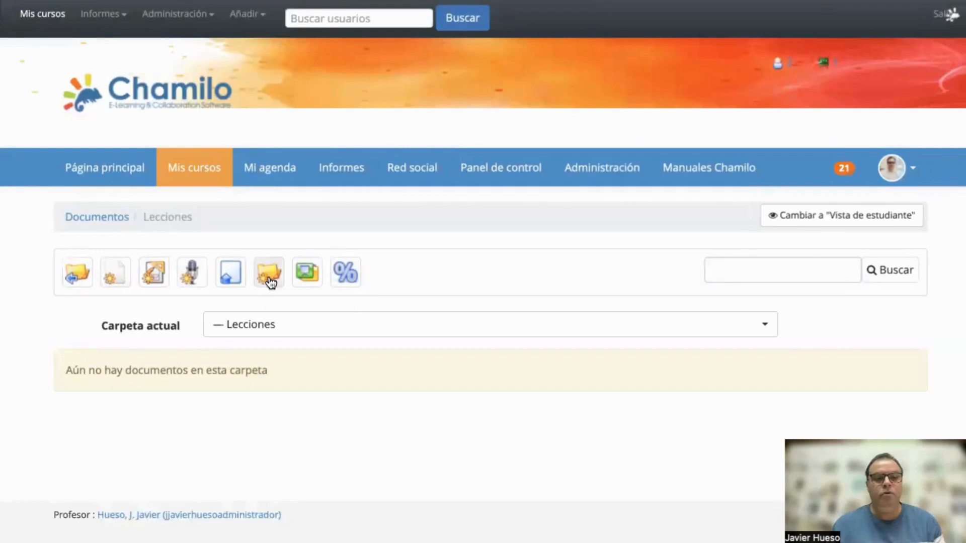
click(269, 365)
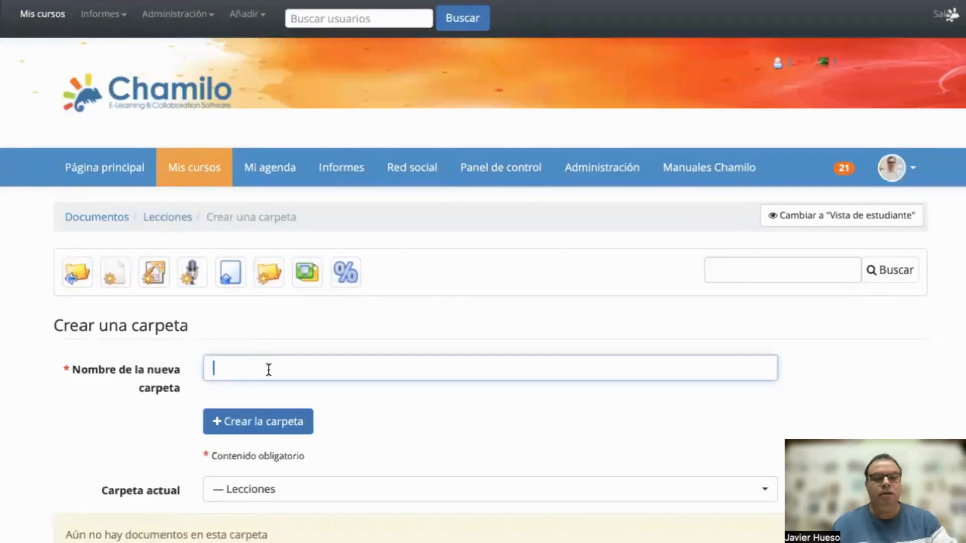
text(Lección 1)
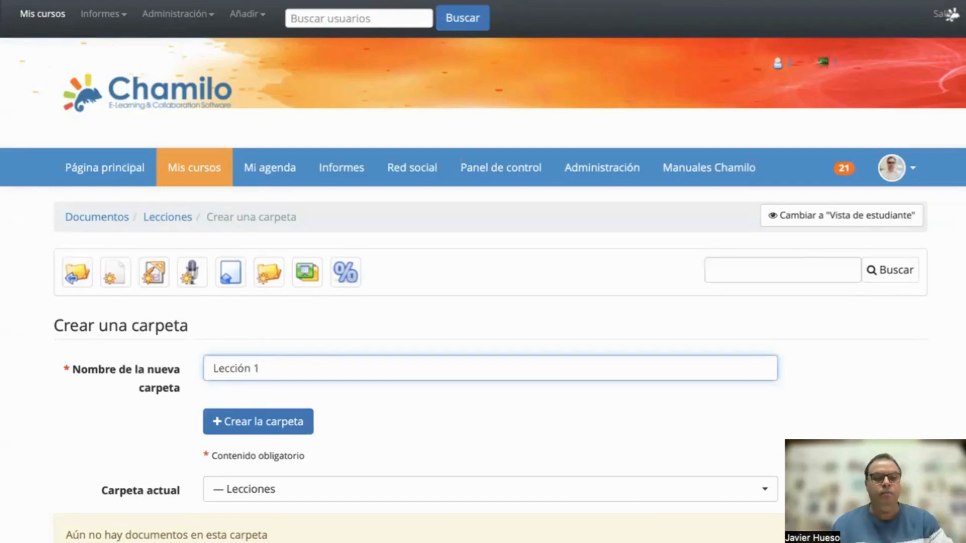
click(252, 422)
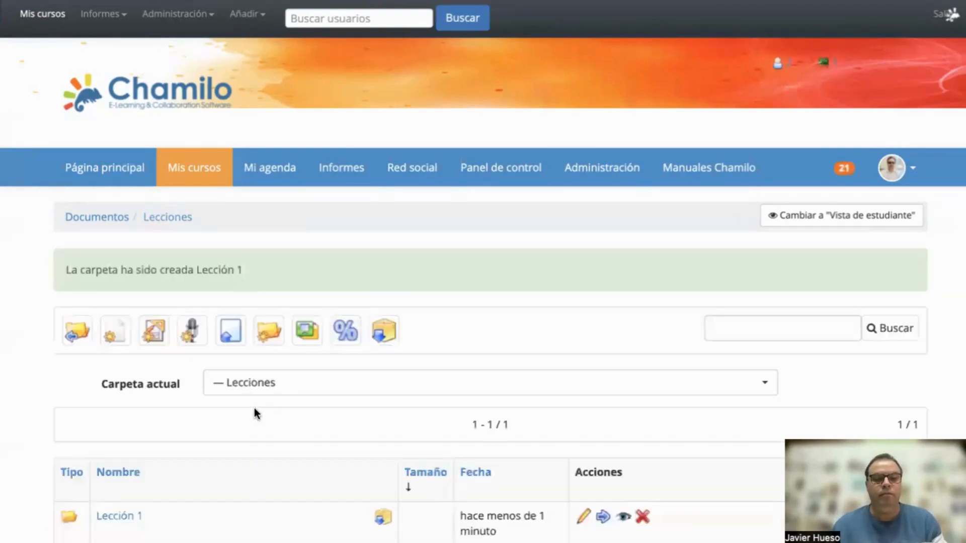
- Open the new Lección 1 folder and upload the file "Unidad 1.pdf" from the Ejemplo Chamilo folder to it
scroll(255, 408, down, 3)
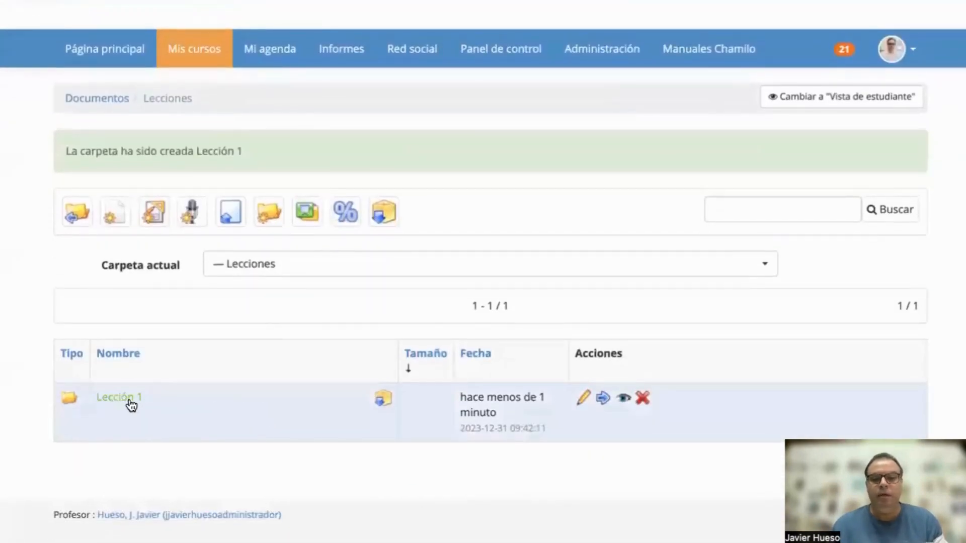
click(129, 404)
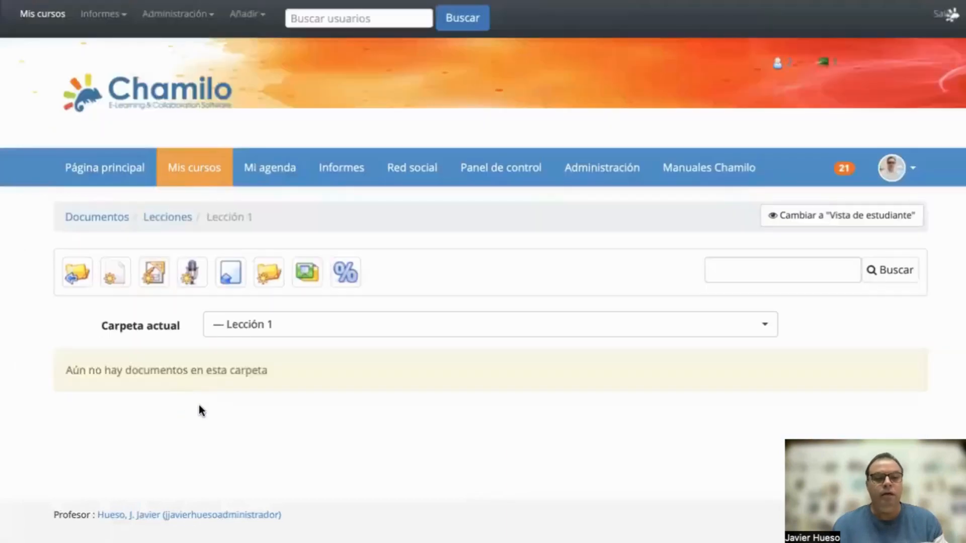
click(233, 277)
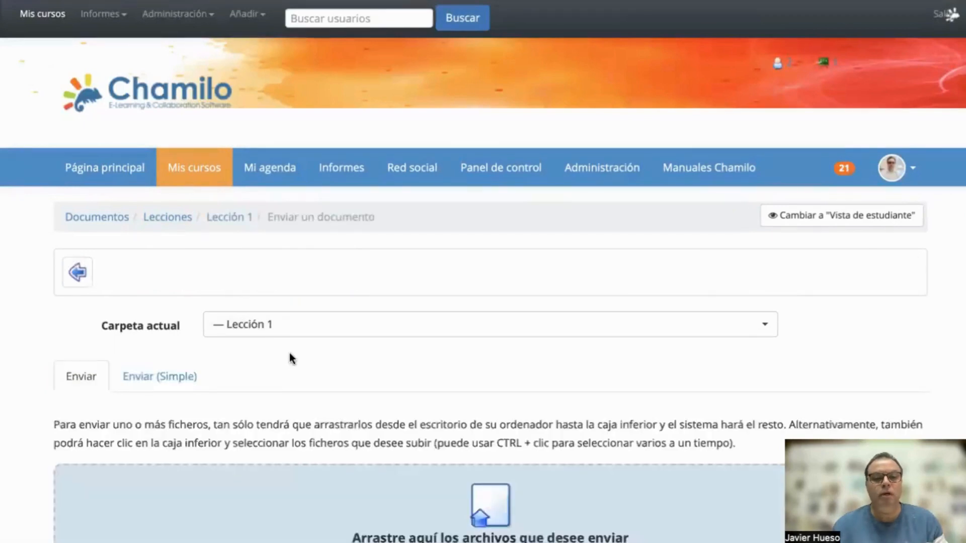
scroll(290, 358, down, 3)
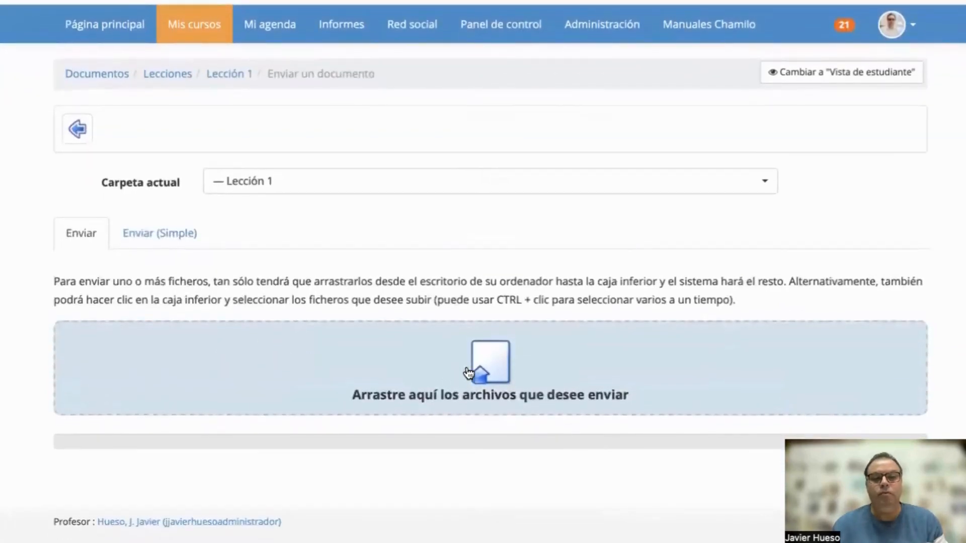
click(468, 373)
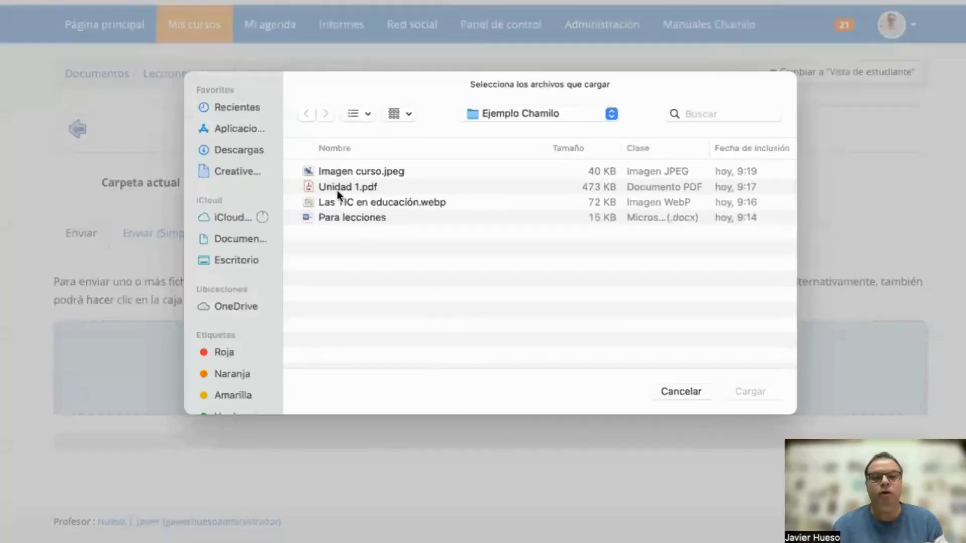
click(337, 190)
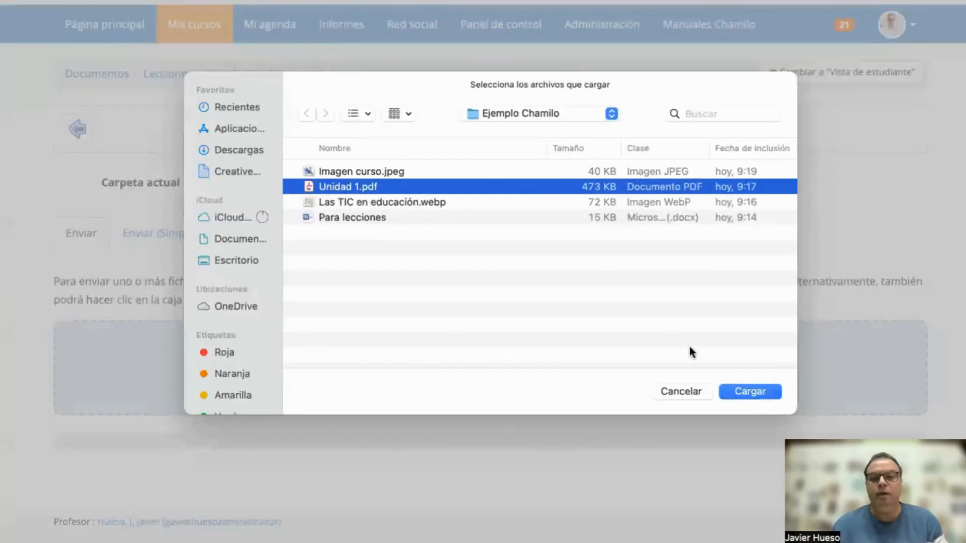
click(746, 391)
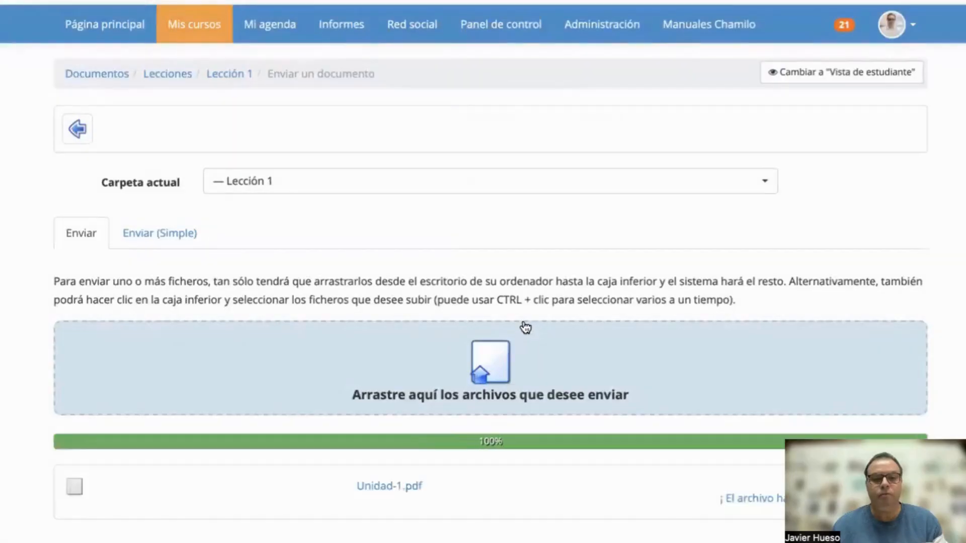
scroll(421, 286, down, 2)
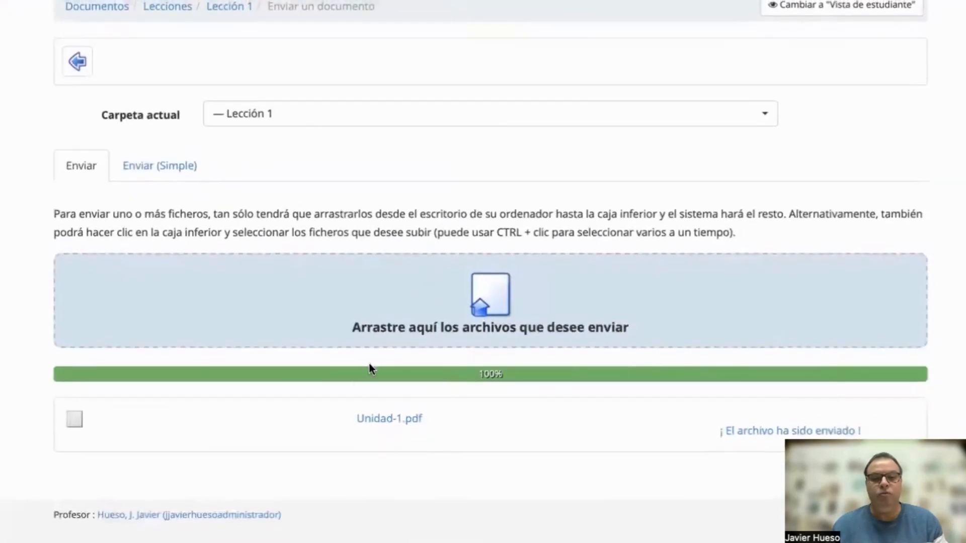
scroll(315, 355, up, 4)
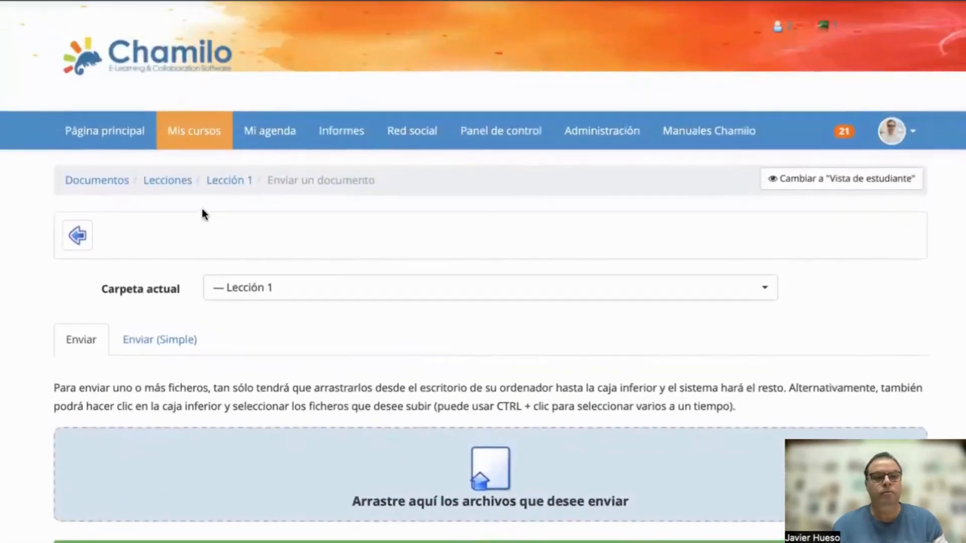
- Go back to Documentos and check the uploaded PDF by reopening Lecciones and its Lección 1 folder
click(107, 187)
scroll(381, 332, down, 1)
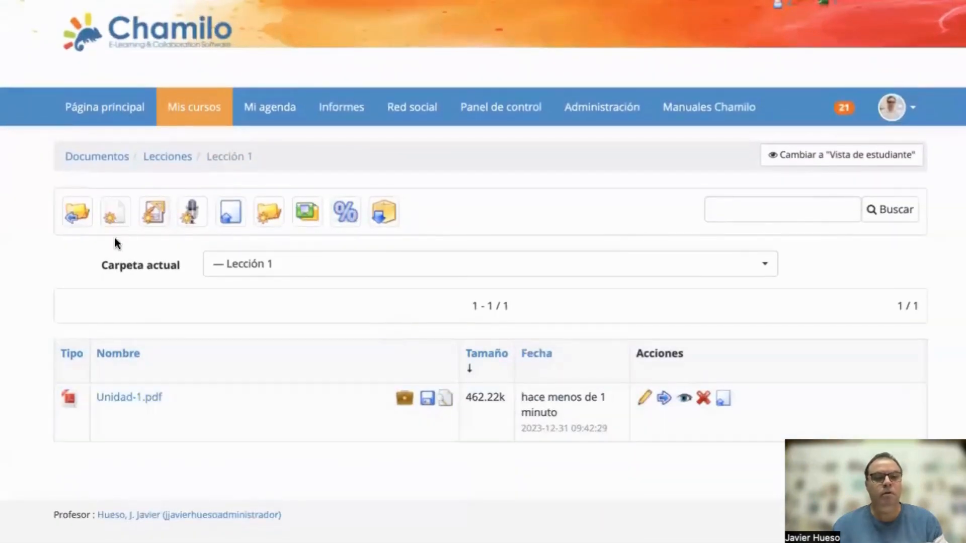
click(101, 161)
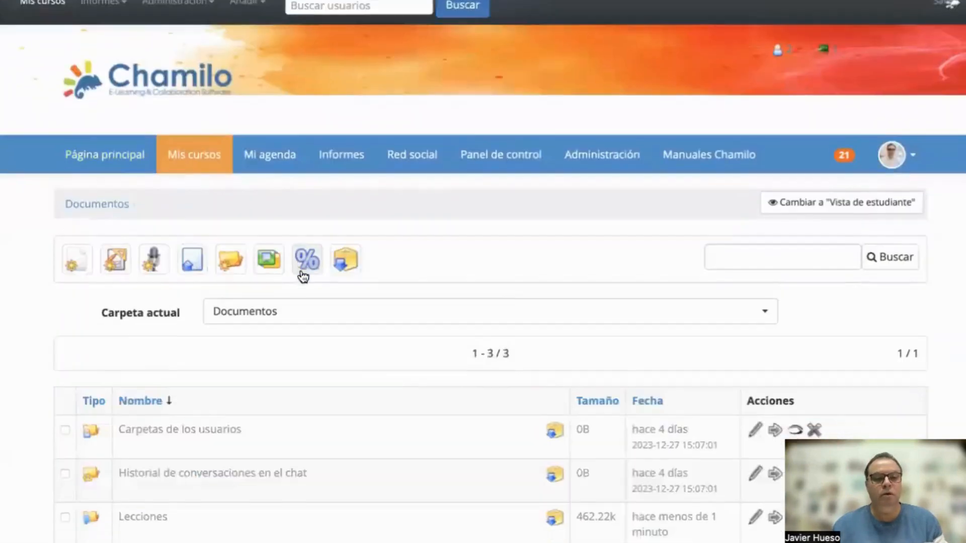
scroll(300, 395, down, 4)
click(137, 309)
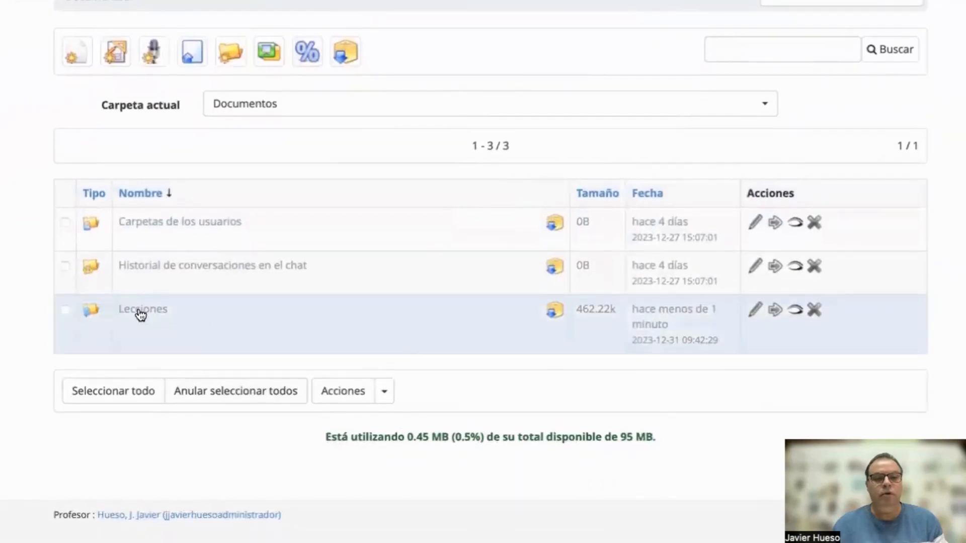
scroll(263, 326, down, 2)
click(140, 402)
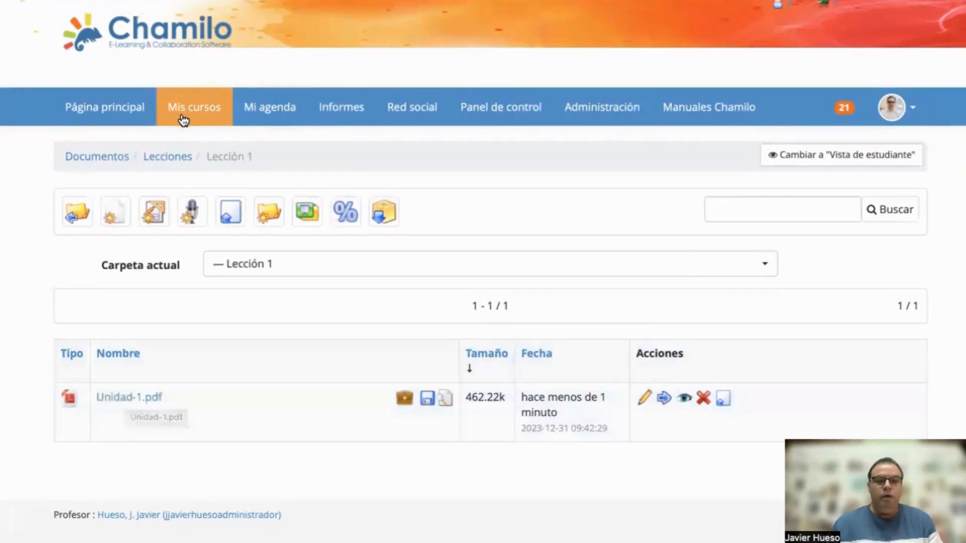
- Return to the list of own courses and reopen the course "VENAJAS PEDAGÓGICAS DE LAS TIC EN EDUCACIÓN"
click(185, 114)
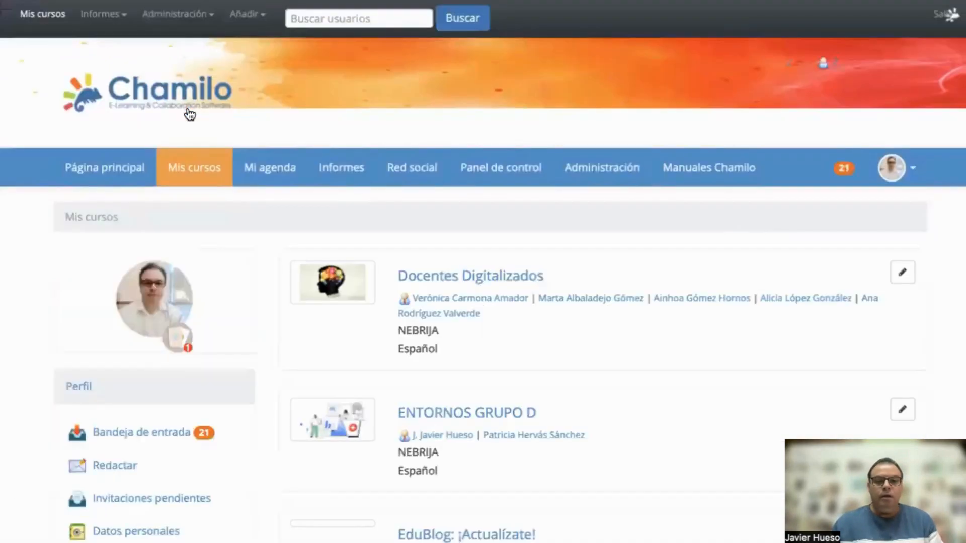
scroll(250, 236, down, 3)
scroll(263, 235, down, 10)
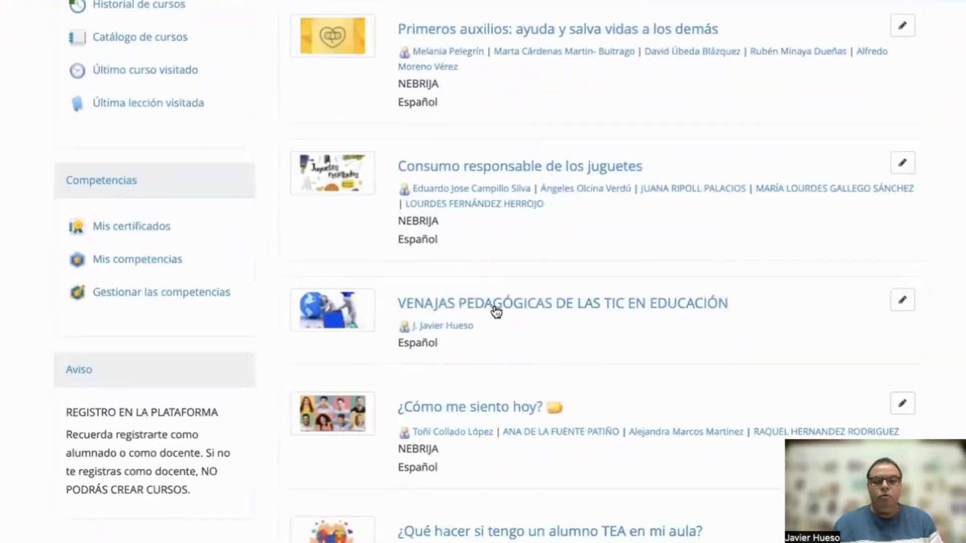
click(494, 304)
- Open the course's Lecciones tool and delete the existing lesson "Lección 1"
scroll(403, 266, down, 4)
scroll(403, 262, down, 4)
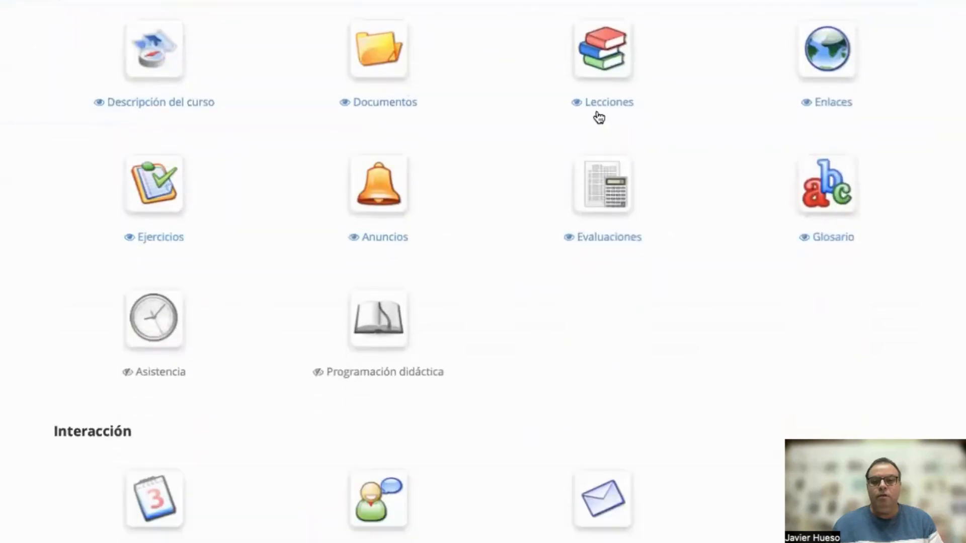
click(603, 107)
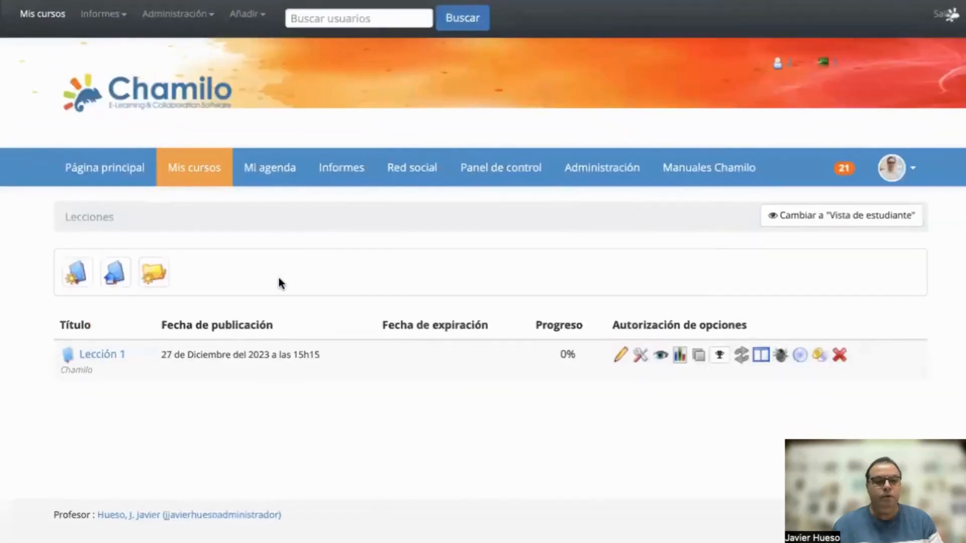
click(838, 354)
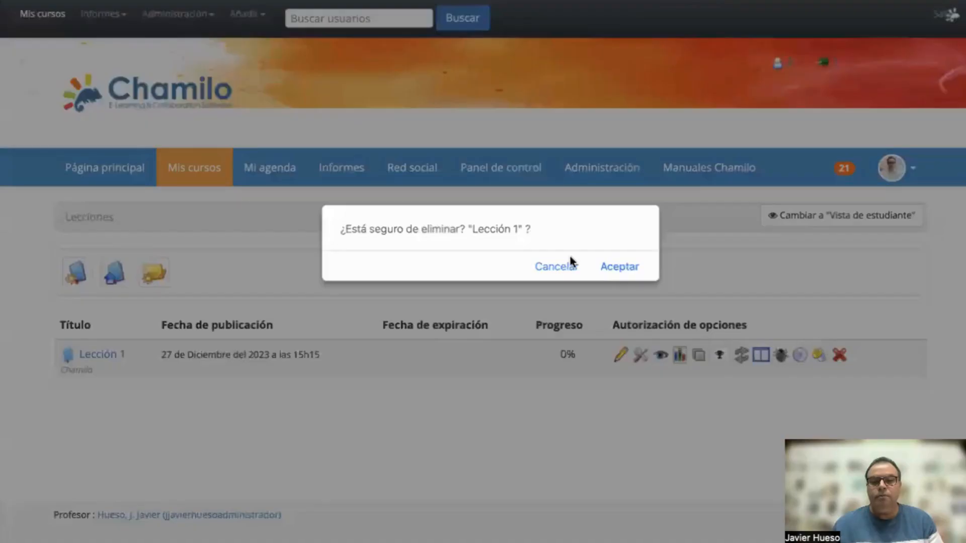
click(608, 268)
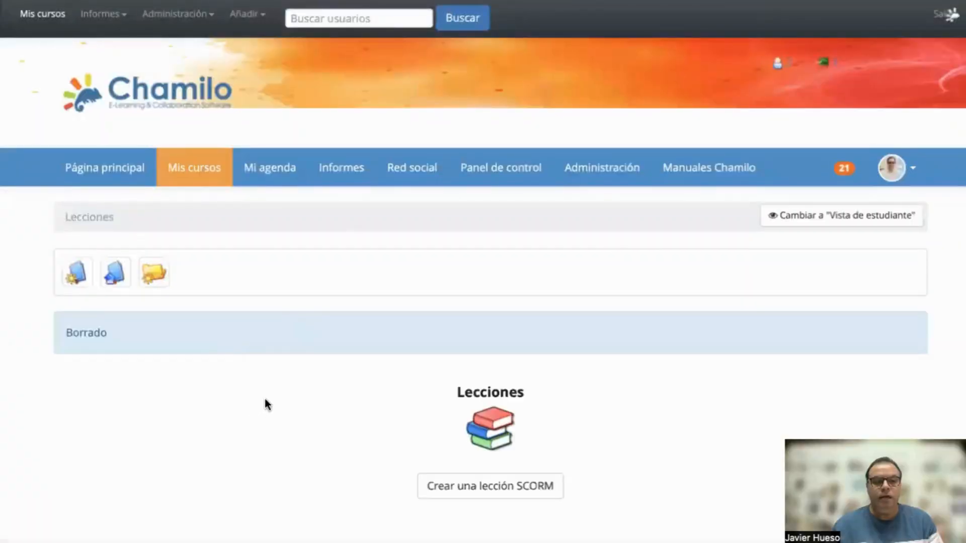
- Add a lesson category named "Unidad 1" and save it
scroll(379, 387, down, 1)
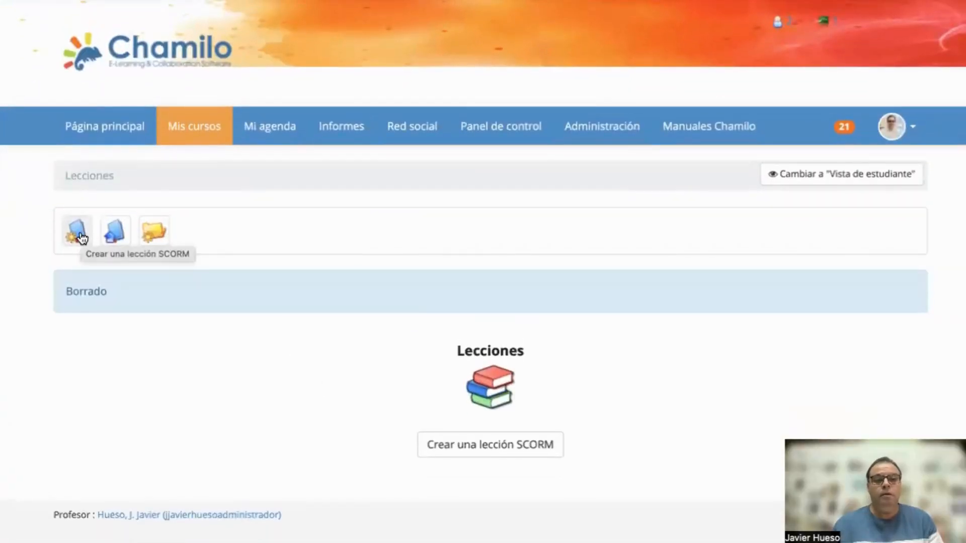
click(154, 234)
click(267, 372)
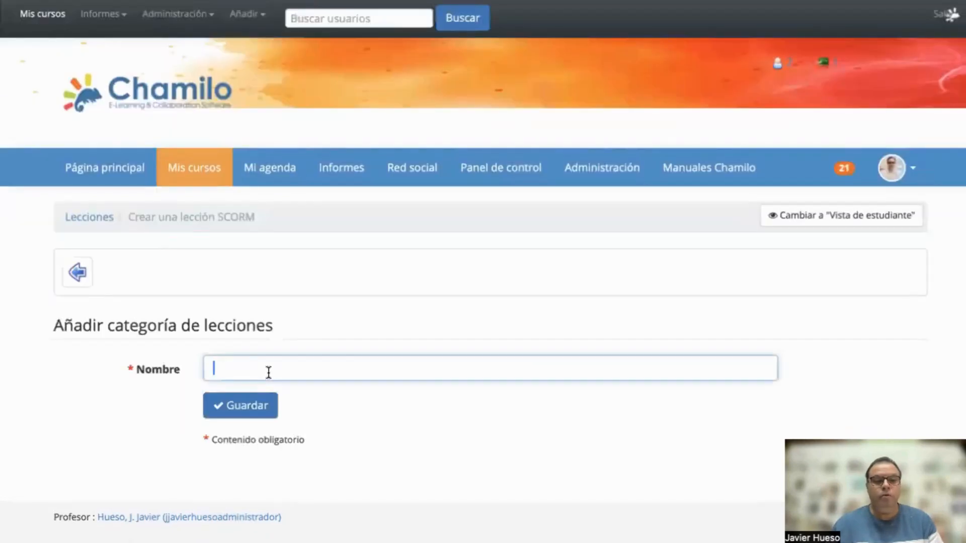
text(Unidad 1)
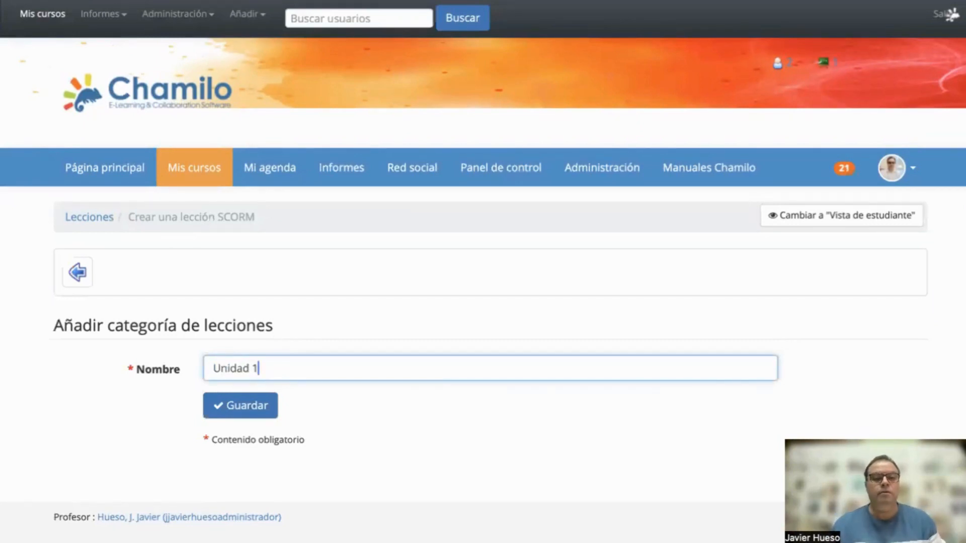
click(275, 405)
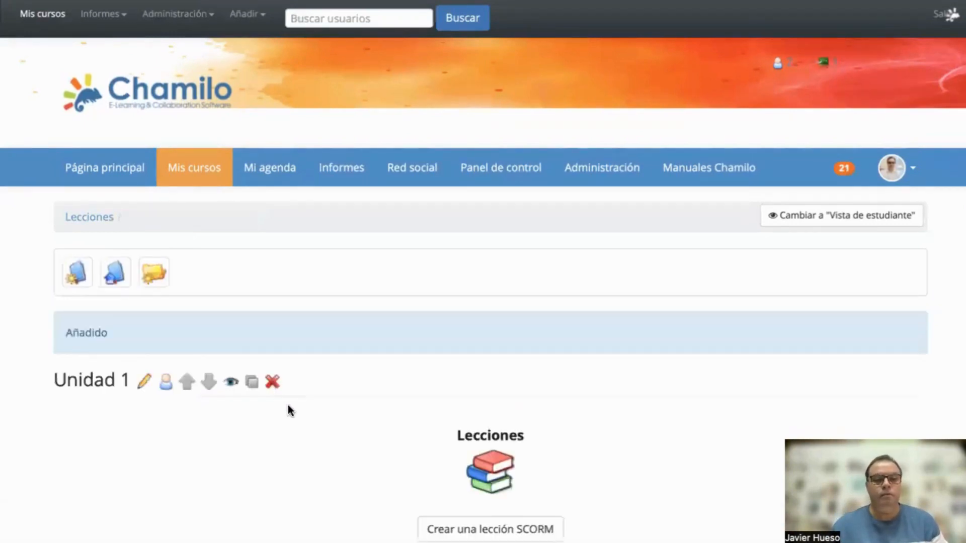
- Create a SCORM lesson titled "Unidad 1" in the category "Unidad 1"
scroll(296, 408, down, 2)
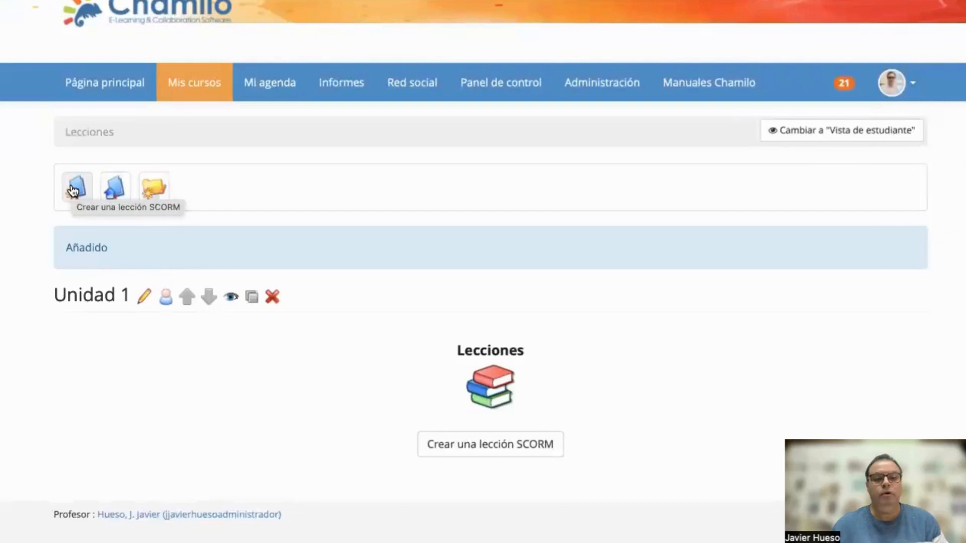
click(461, 454)
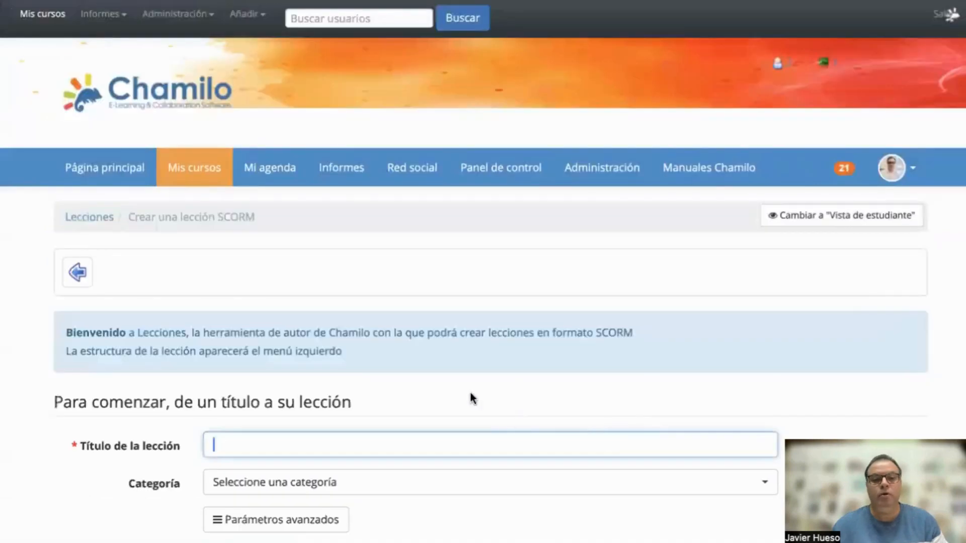
scroll(472, 398, down, 3)
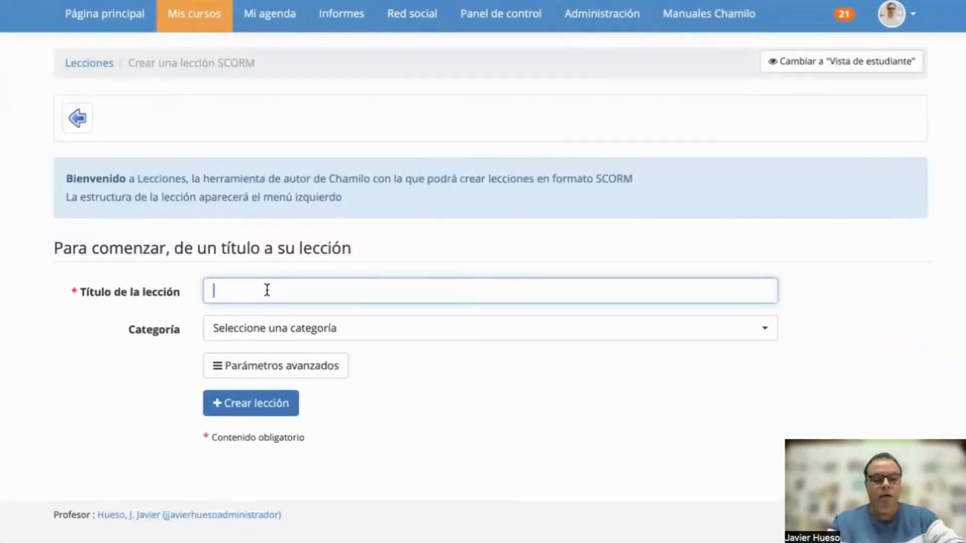
text(L)
key(BackSpace)
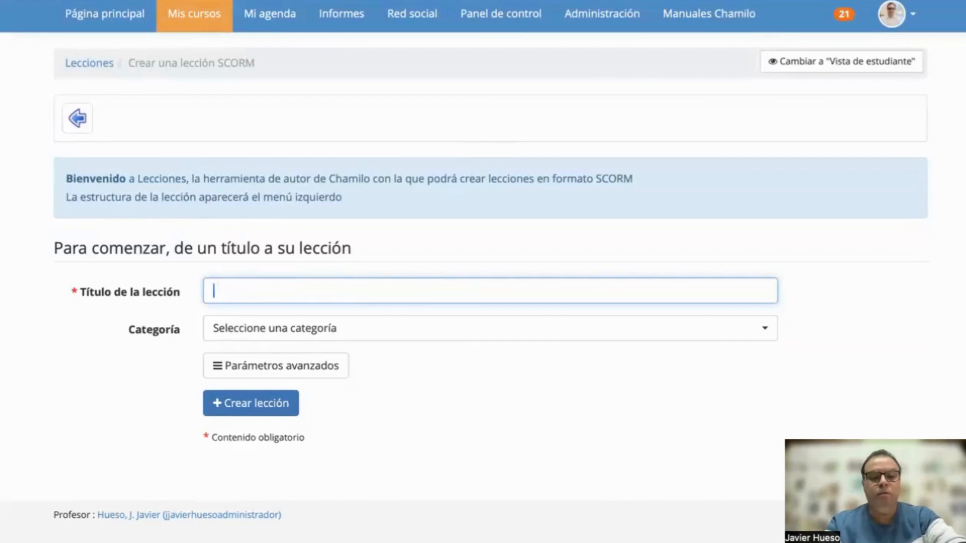
text(Unidad 1)
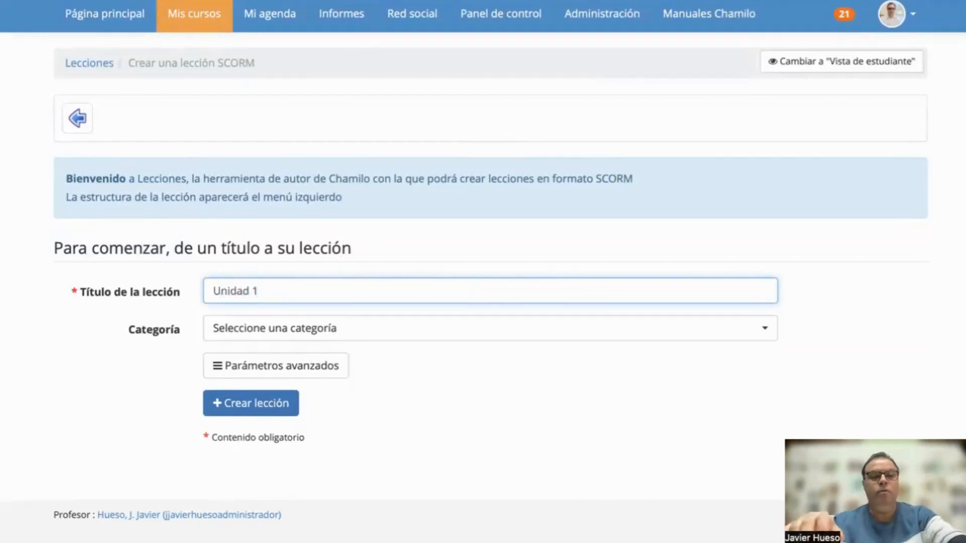
click(393, 333)
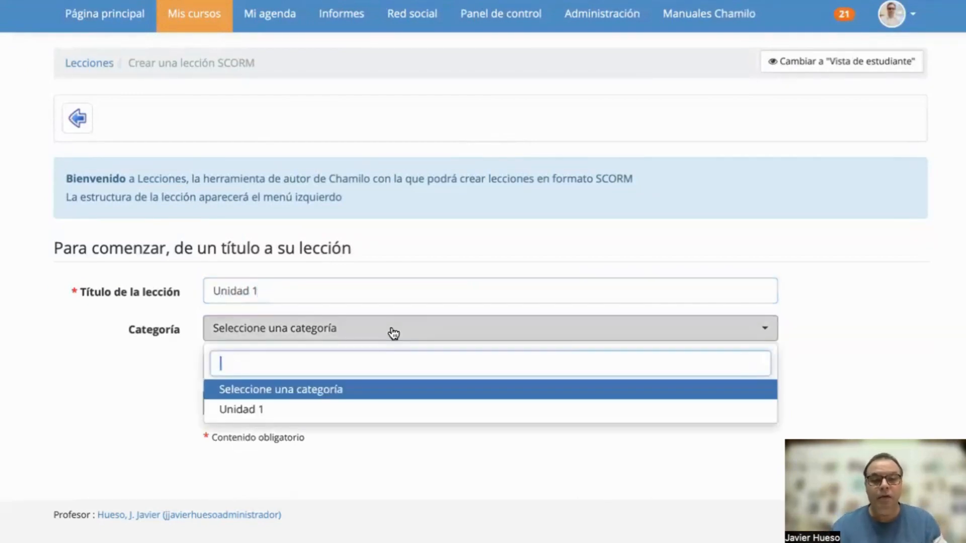
click(245, 410)
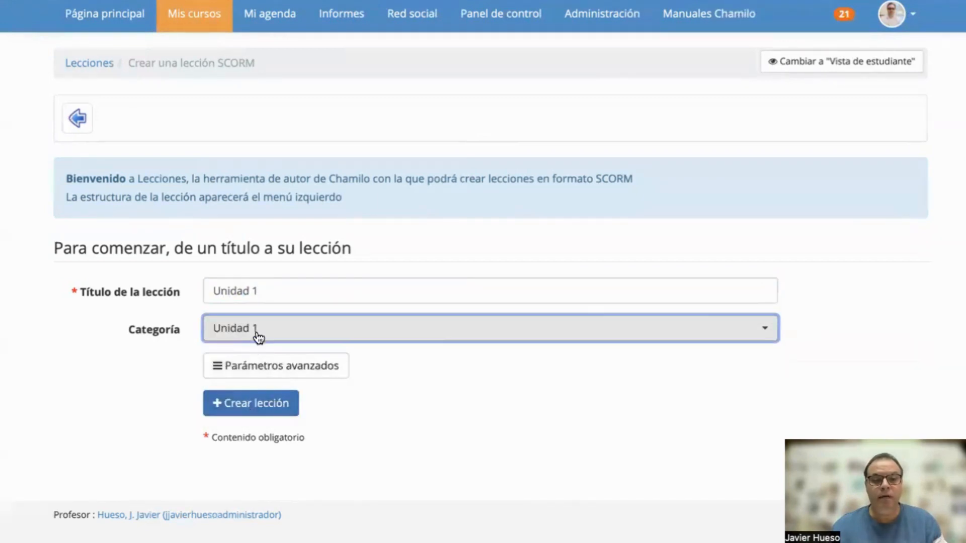
click(274, 403)
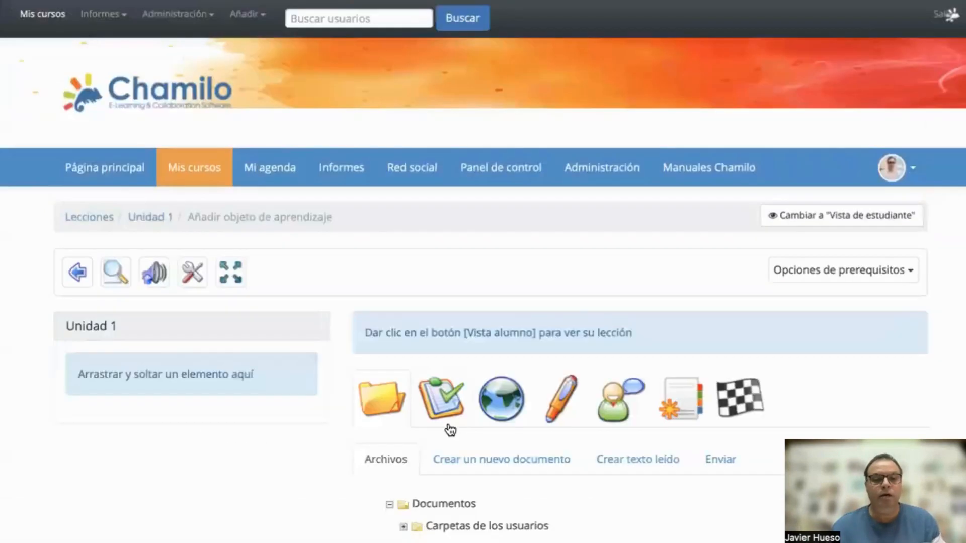
- Examine the item types that can be added to the lesson: documents, exercises, Tareas, new section and Certificado
scroll(447, 428, down, 5)
scroll(307, 387, up, 4)
scroll(287, 327, up, 1)
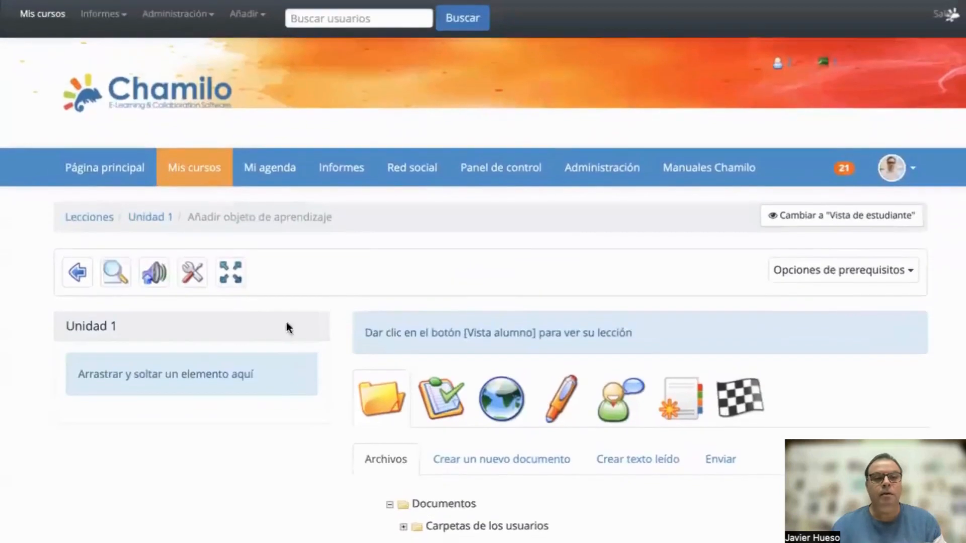
scroll(388, 356, down, 2)
scroll(322, 342, down, 2)
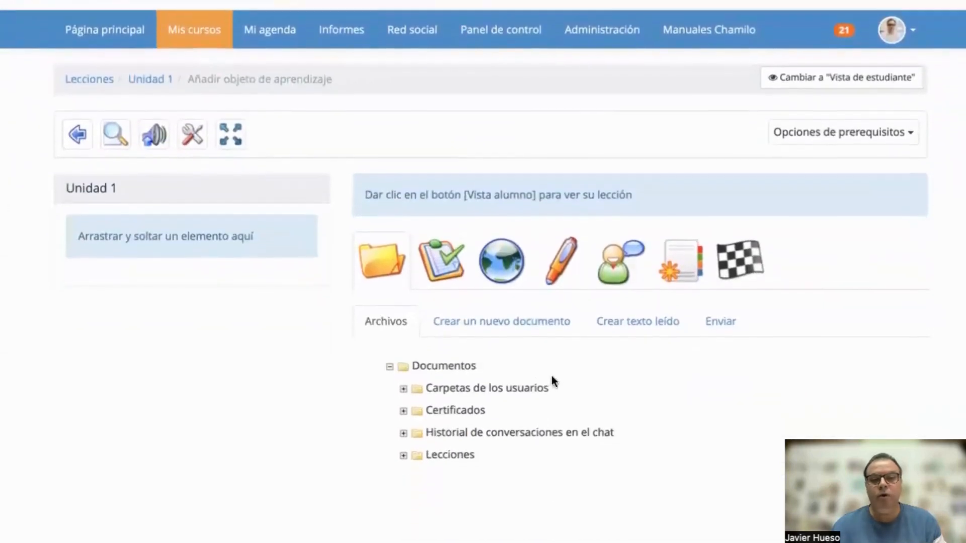
scroll(326, 352, up, 3)
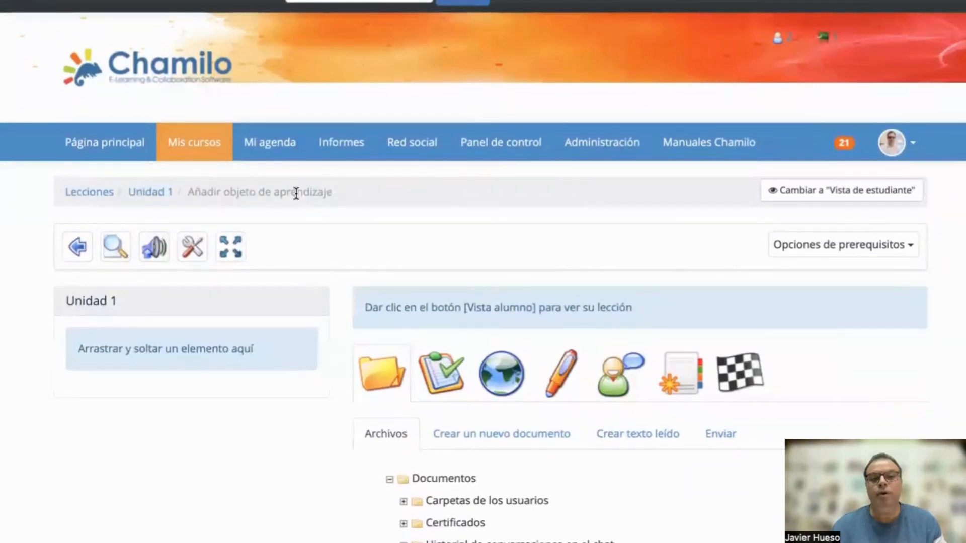
scroll(302, 194, down, 4)
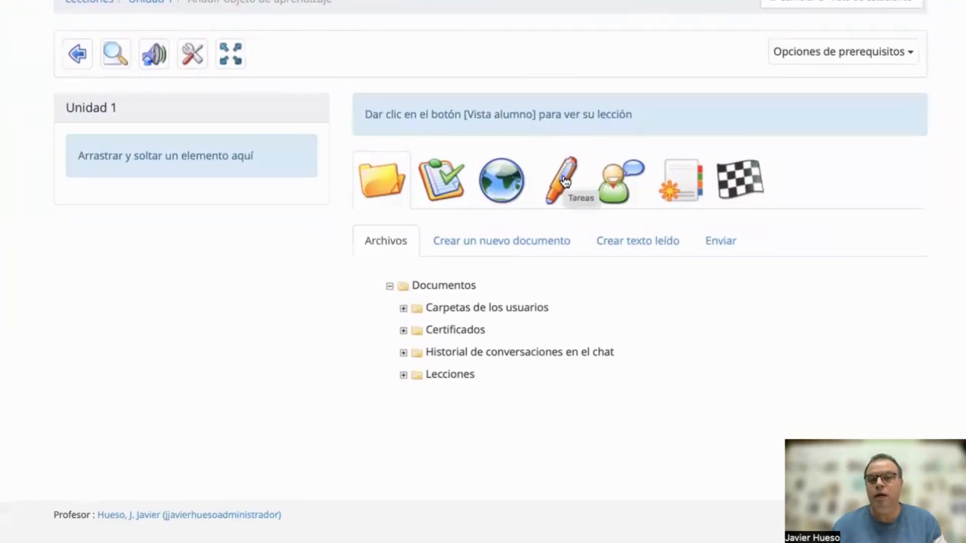
click(440, 185)
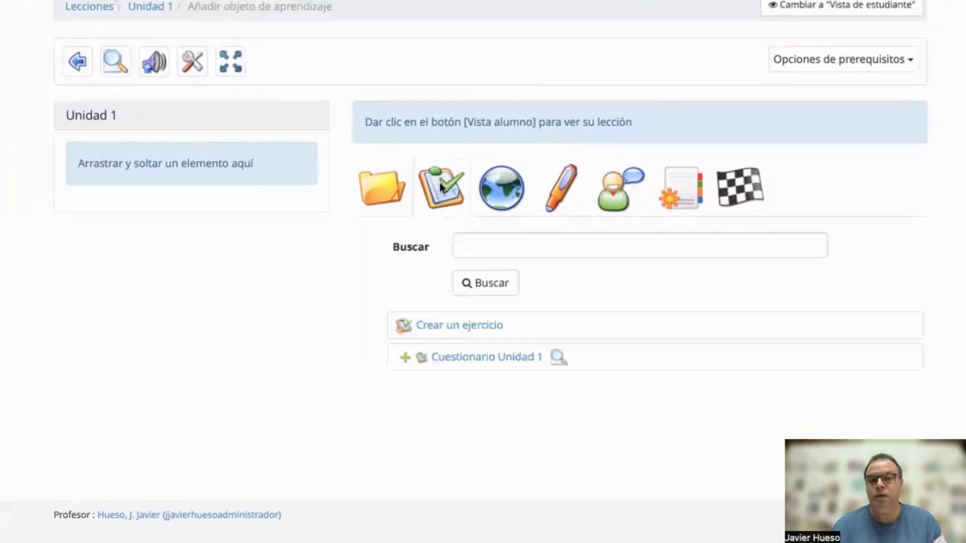
click(555, 181)
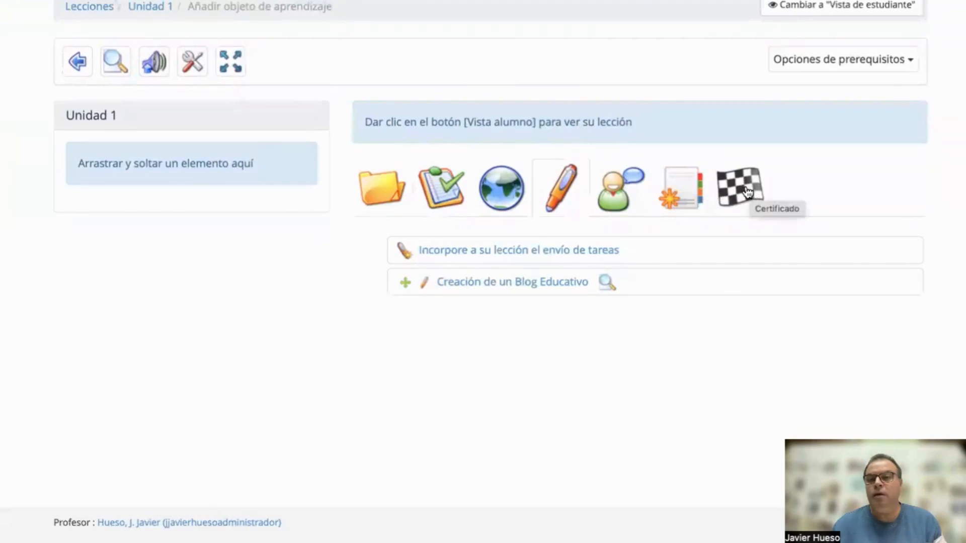
click(680, 190)
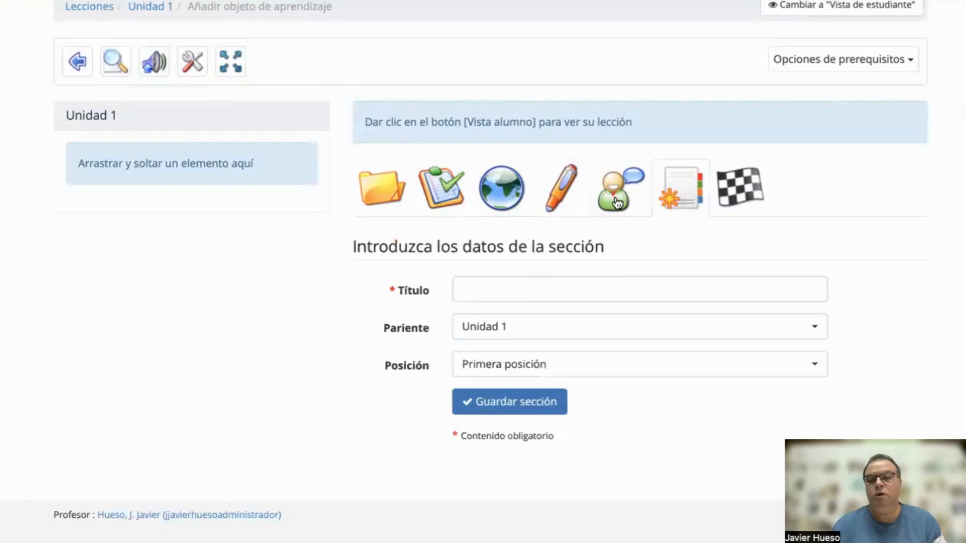
click(734, 199)
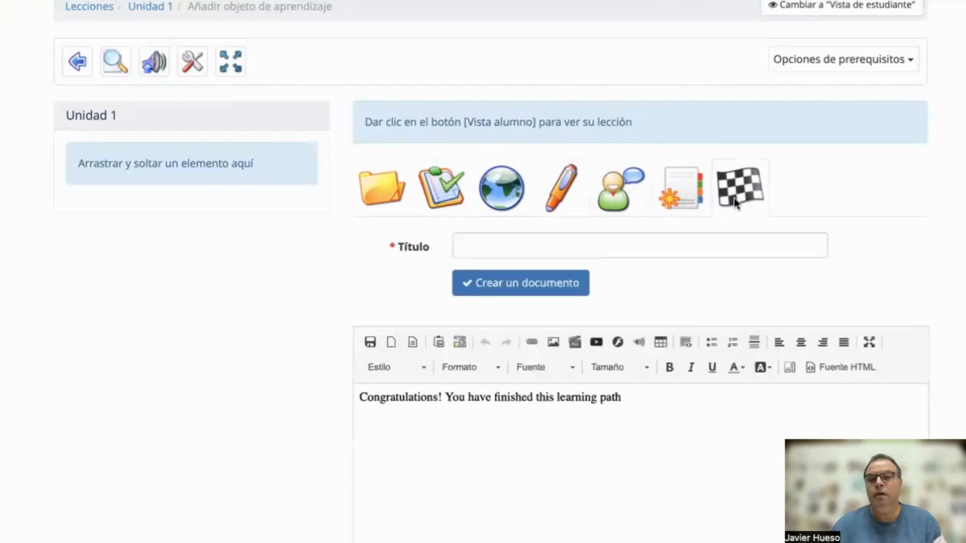
scroll(618, 300, down, 1)
scroll(617, 296, down, 10)
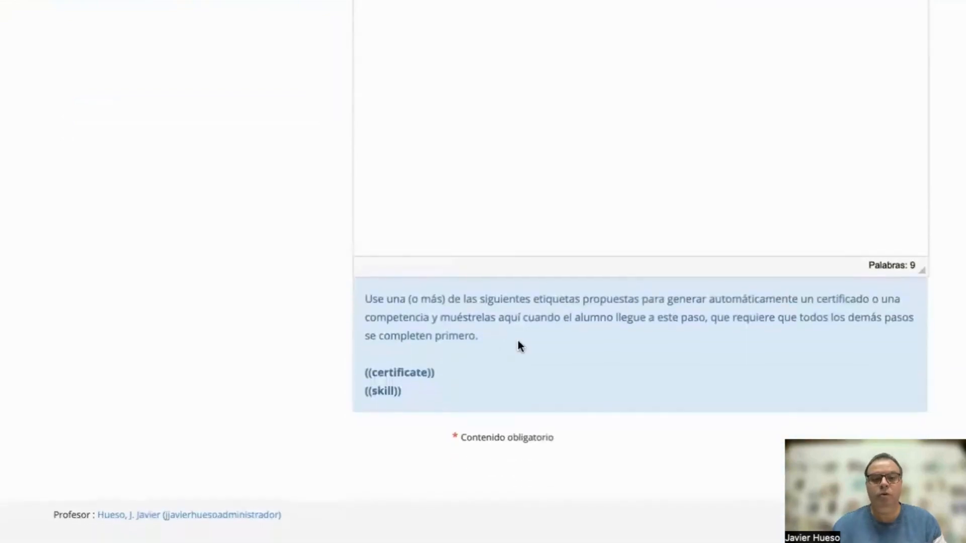
scroll(529, 335, up, 15)
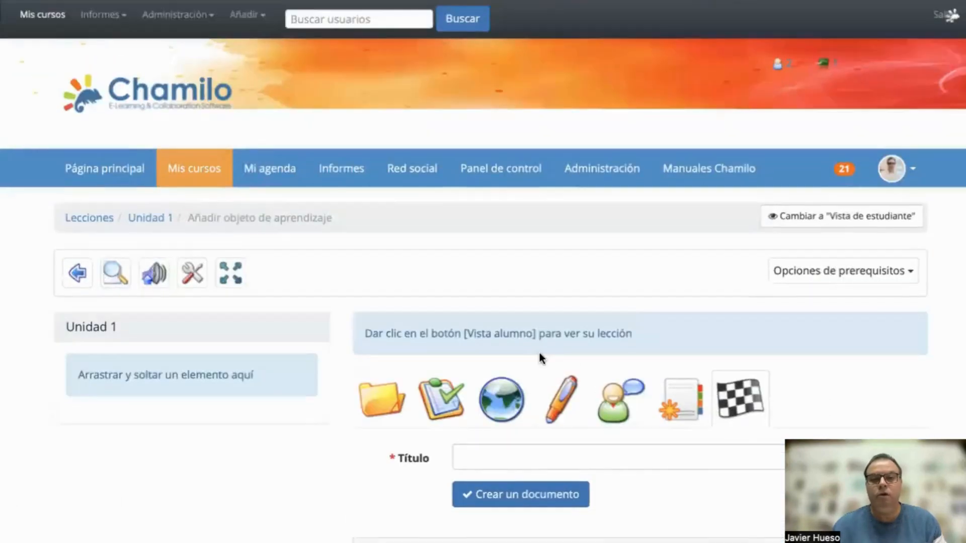
scroll(540, 352, down, 3)
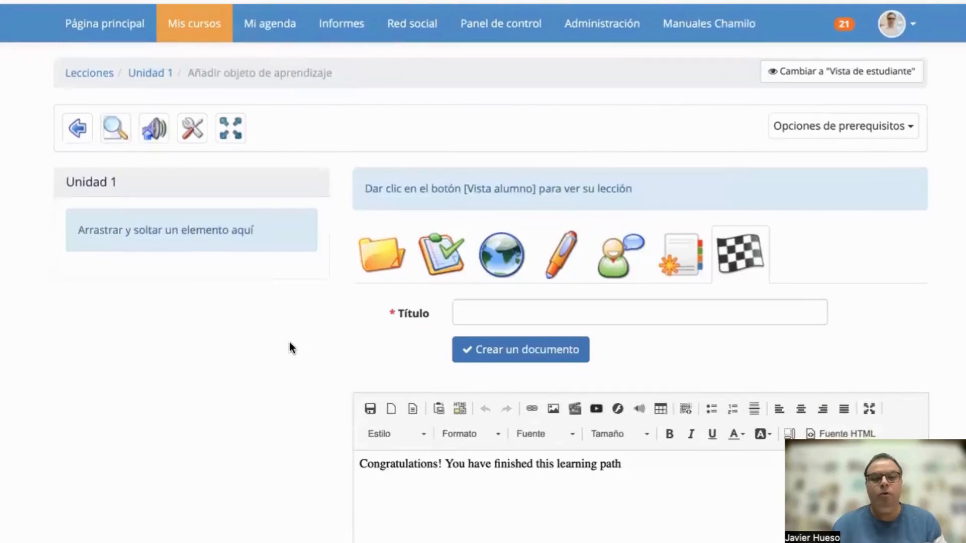
- Add Unidad-1.pdf from the Lección 1 folder of the documents' Lecciones folder to the lesson structure of Unidad 1
click(395, 257)
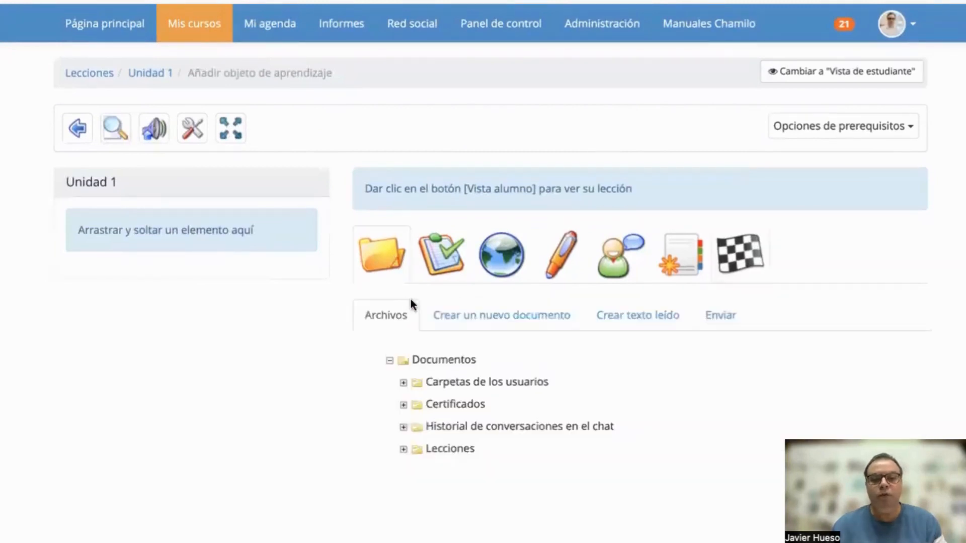
scroll(423, 332, down, 2)
click(403, 374)
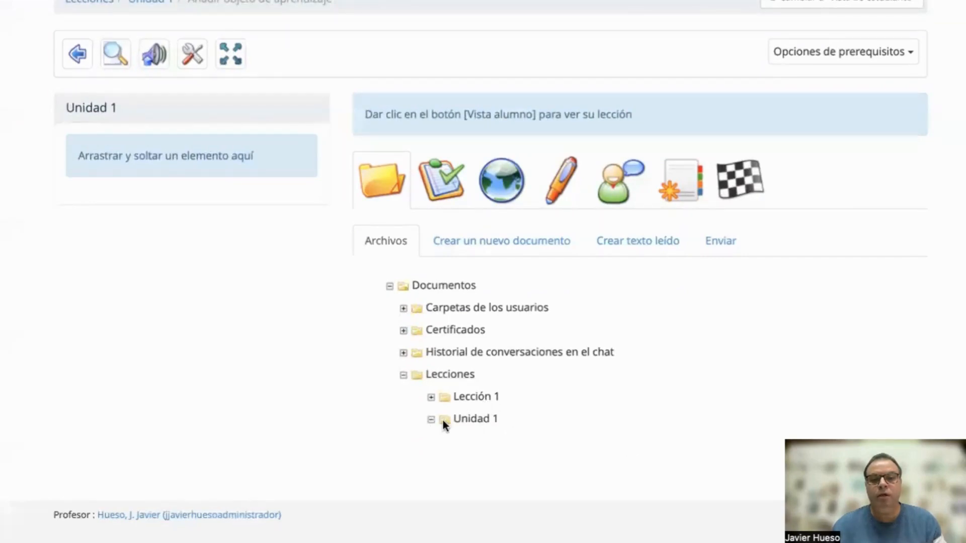
click(473, 420)
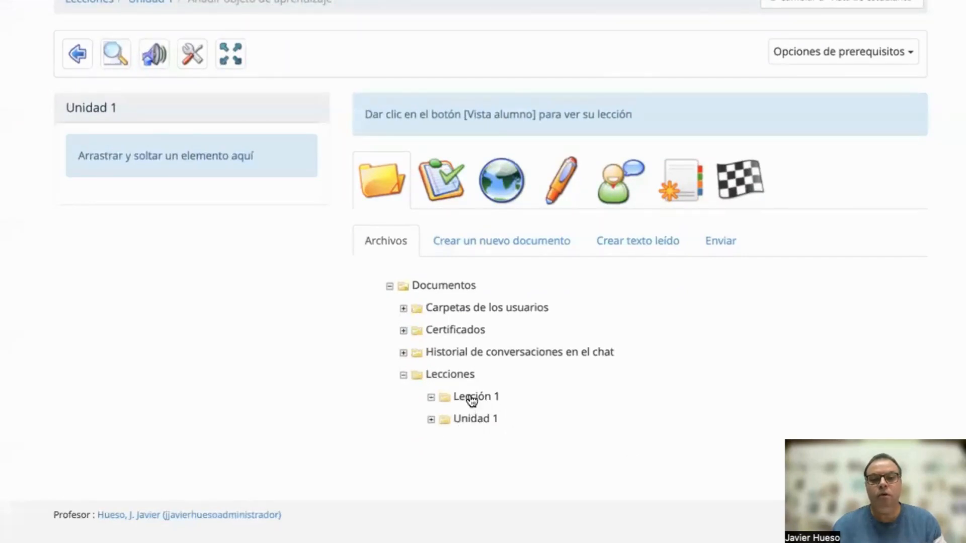
click(470, 399)
scroll(499, 440, down, 1)
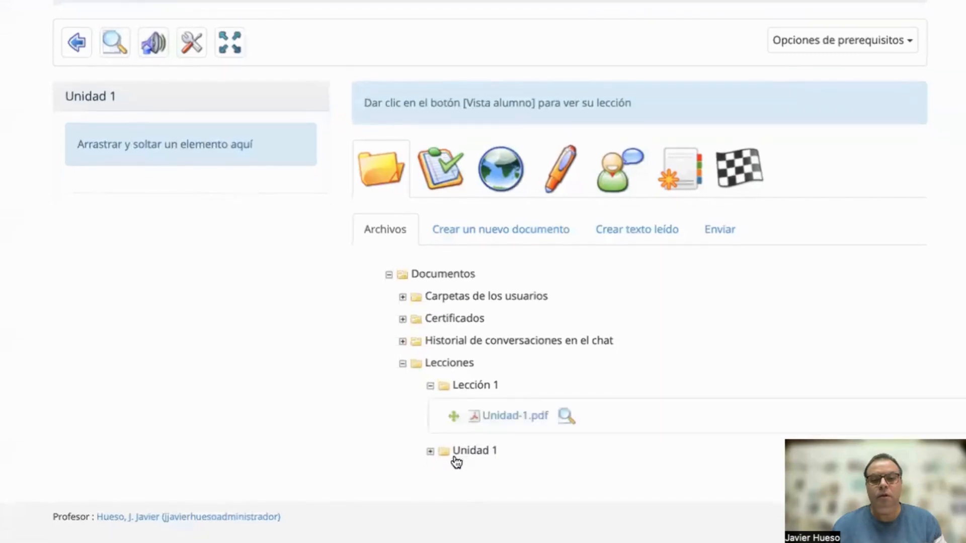
click(431, 452)
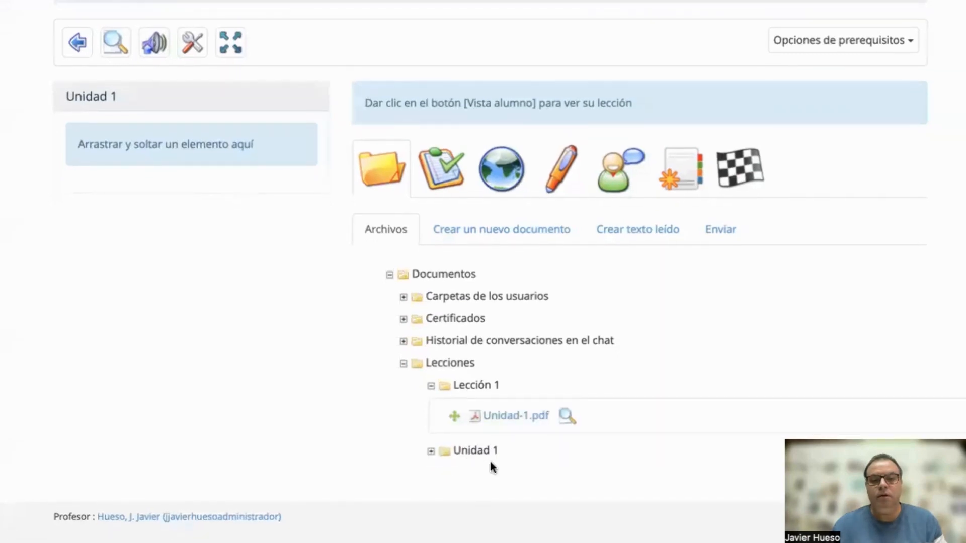
drag(513, 418, 144, 159)
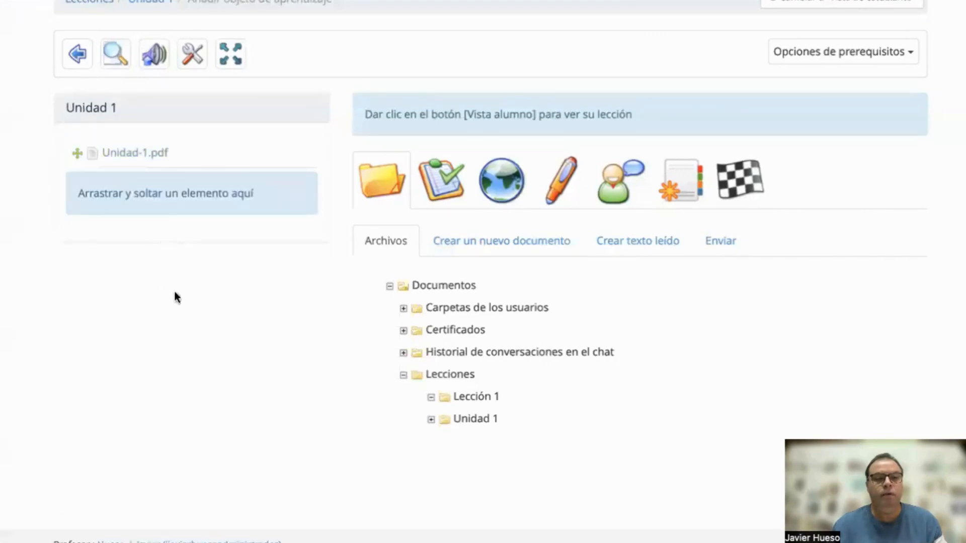
scroll(214, 362, up, 2)
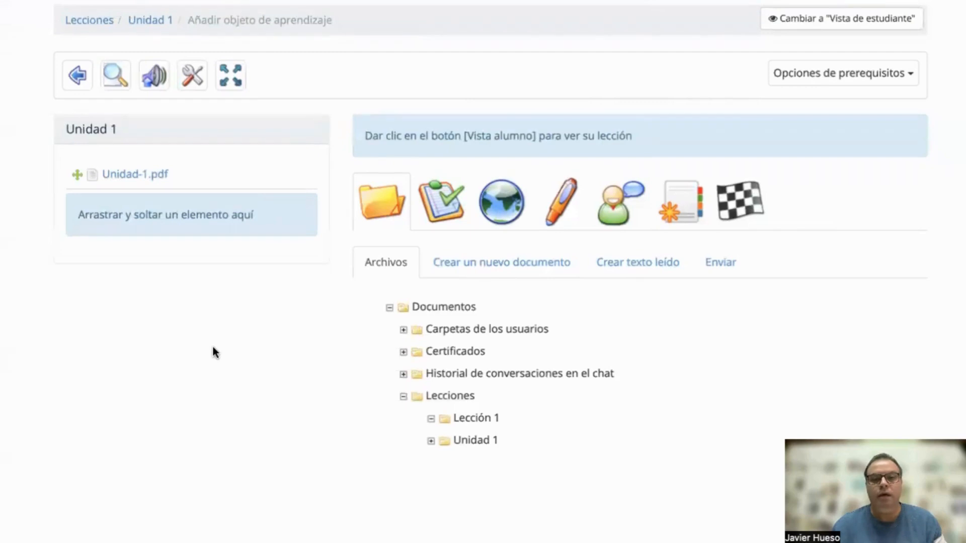
- Add the exercise "Cuestionario Unidad 1" to the lesson and place it below Unidad-1.pdf
click(445, 216)
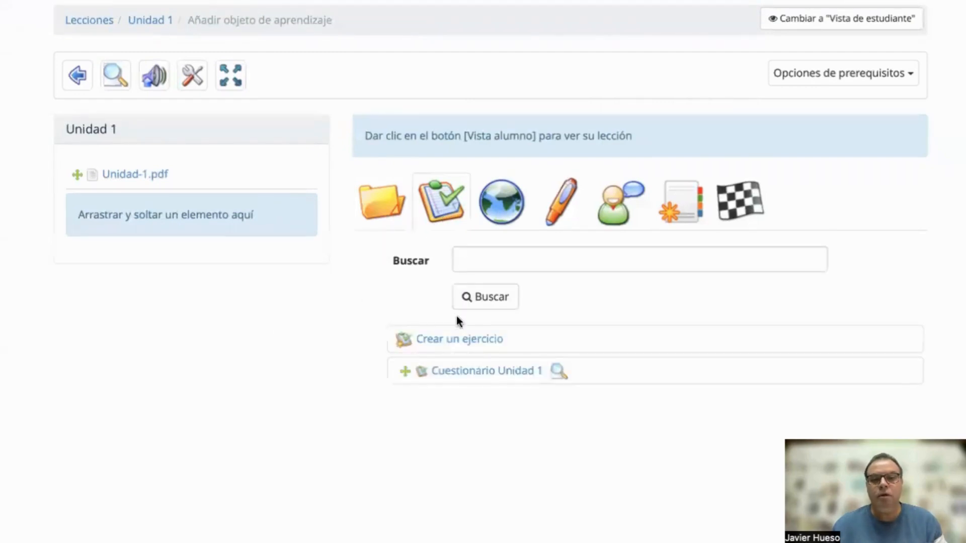
scroll(456, 316, down, 1)
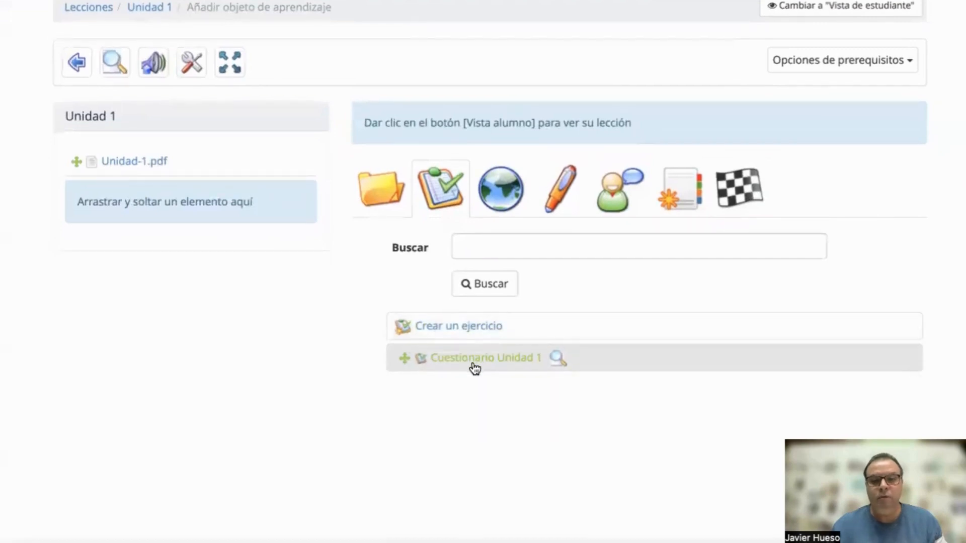
drag(475, 369, 155, 231)
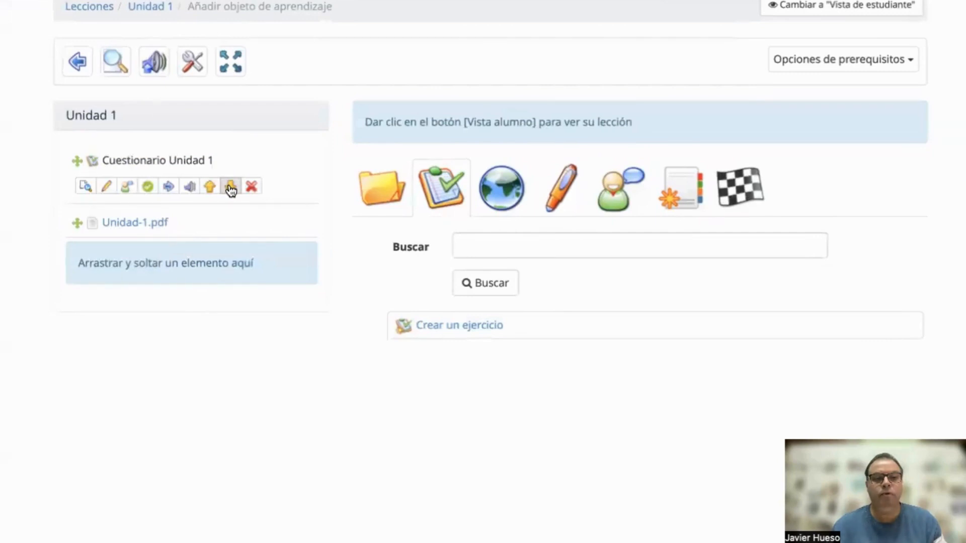
drag(77, 162, 75, 218)
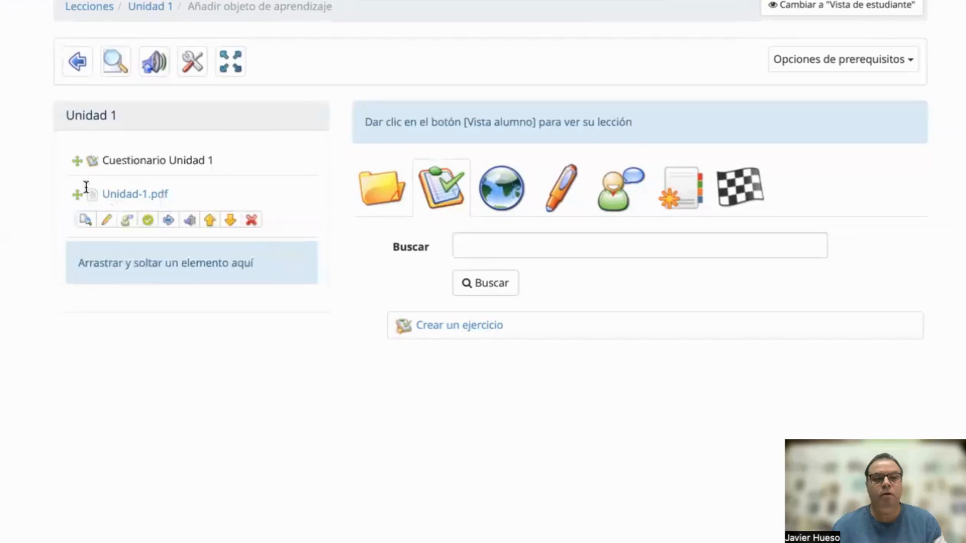
drag(75, 168, 79, 235)
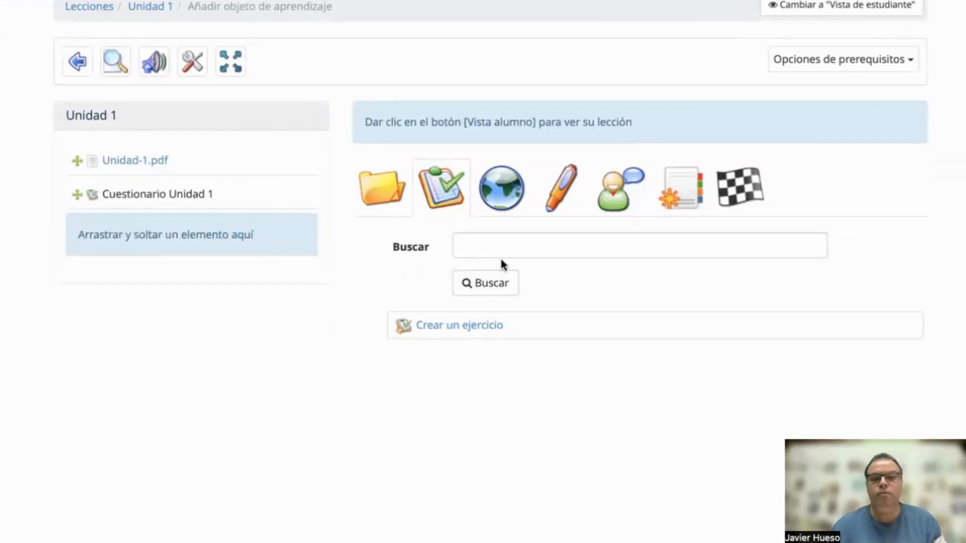
- Add the task "Creación de un Blog Educativo" below Cuestionario Unidad 1 in the lesson and return to the document resources
click(555, 197)
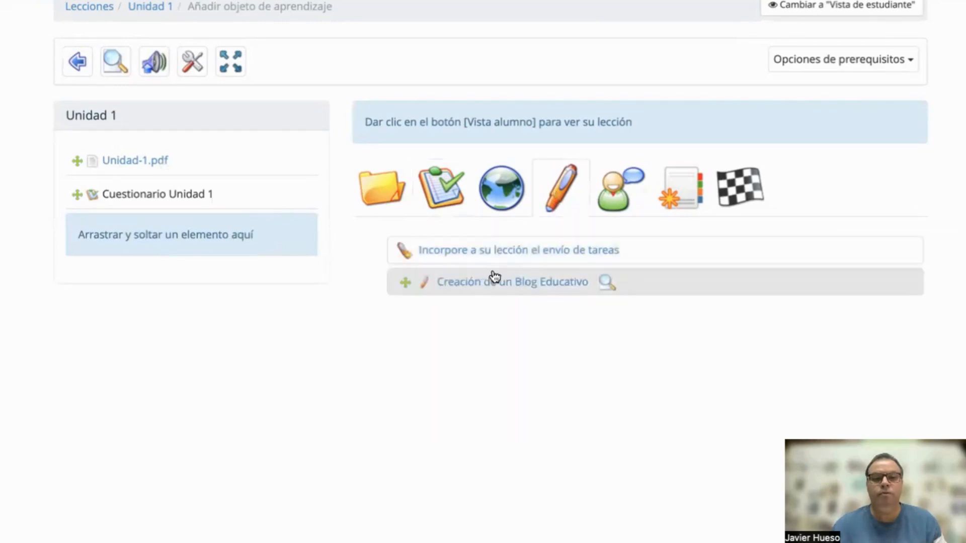
drag(513, 286, 185, 257)
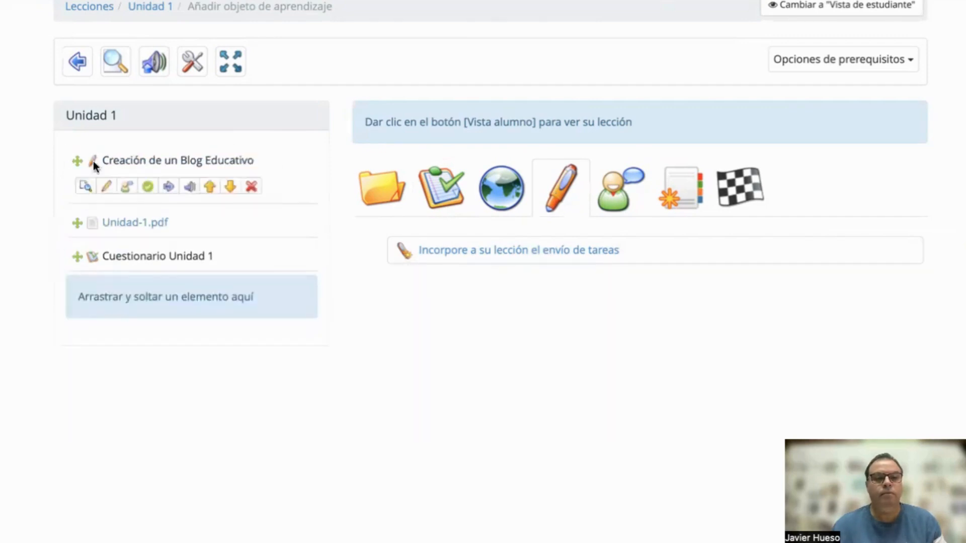
drag(76, 161, 90, 248)
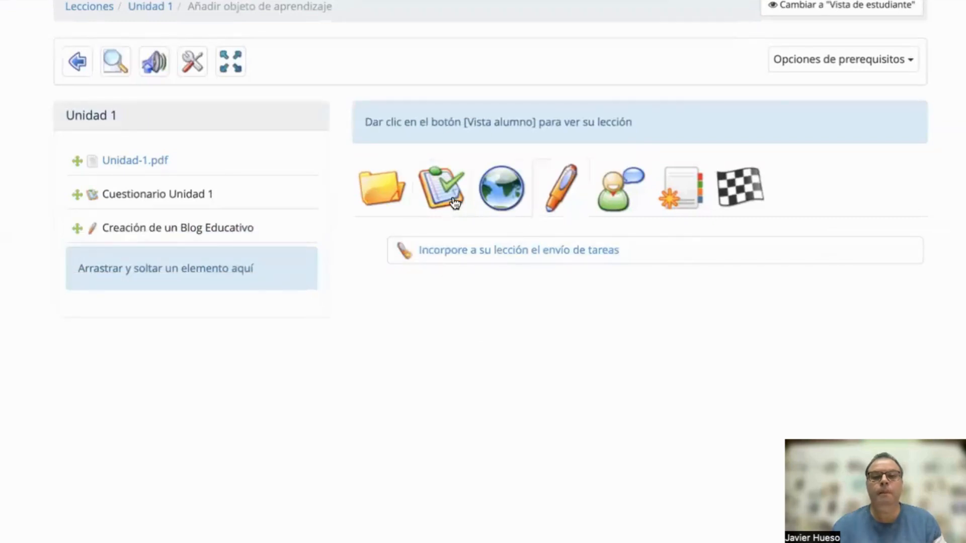
click(390, 198)
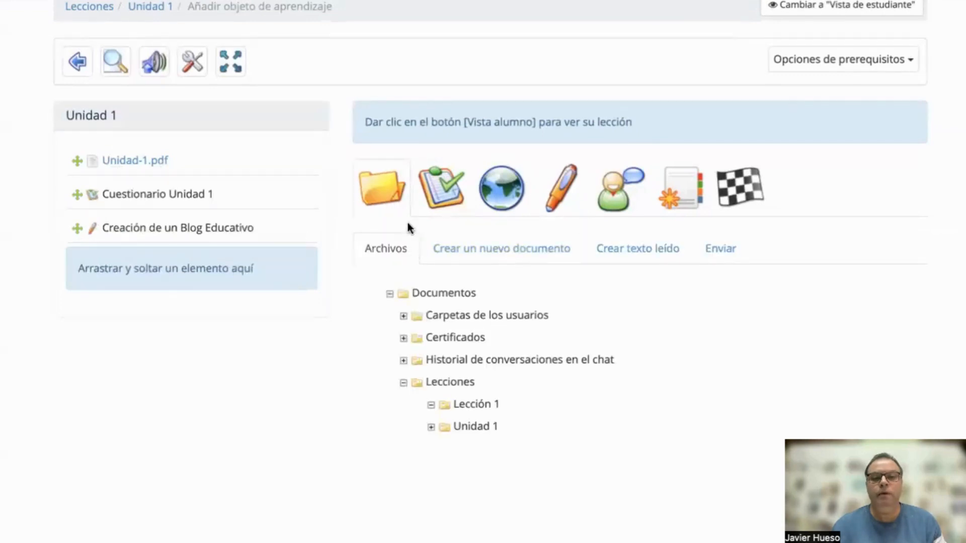
- Start a new document in the Unidad 1 folder and enter "Educaplay" as its title
click(516, 248)
scroll(514, 243, down, 4)
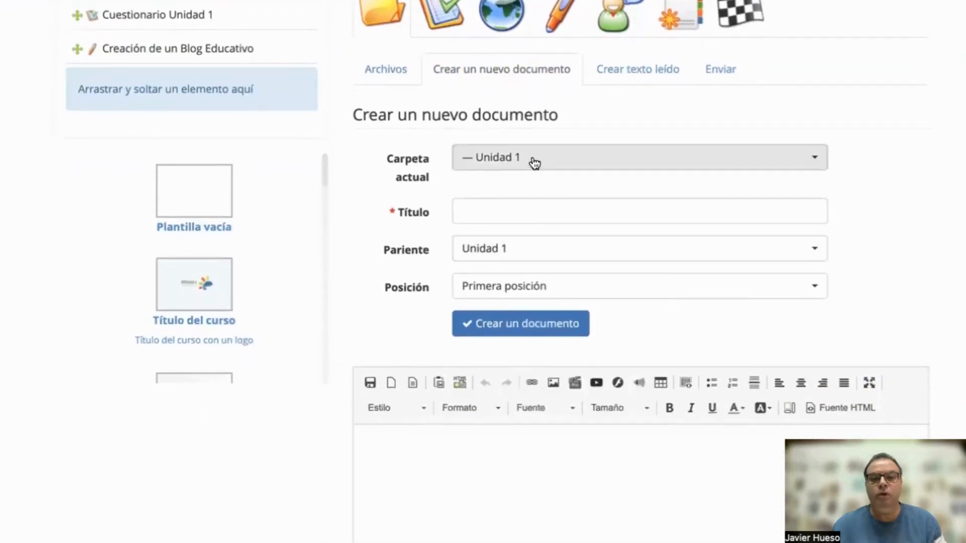
click(523, 202)
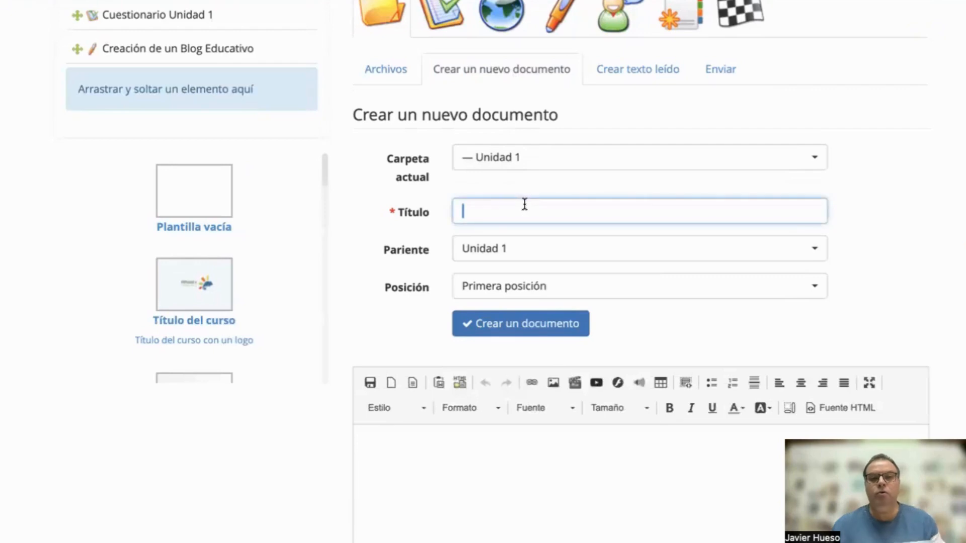
text(Educa)
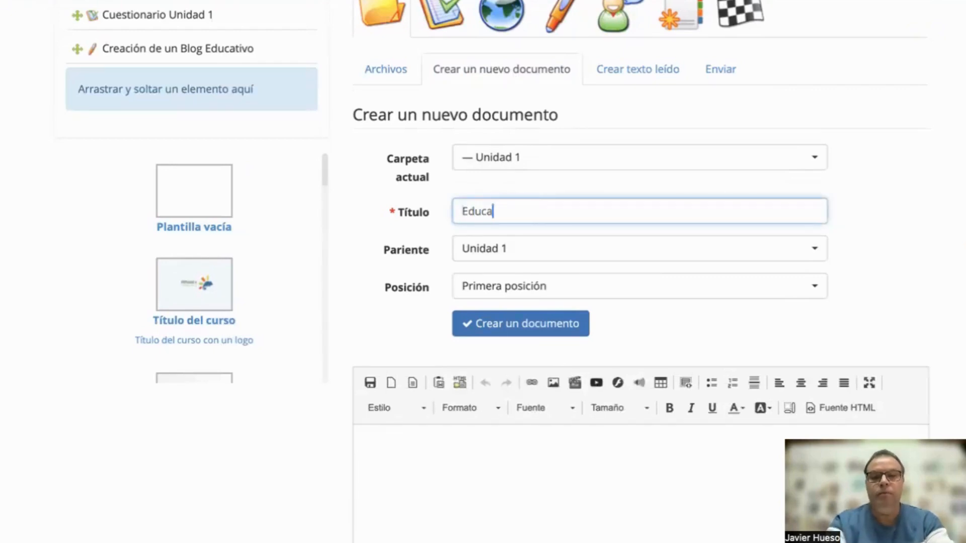
text(ple)
key(BackSpace)
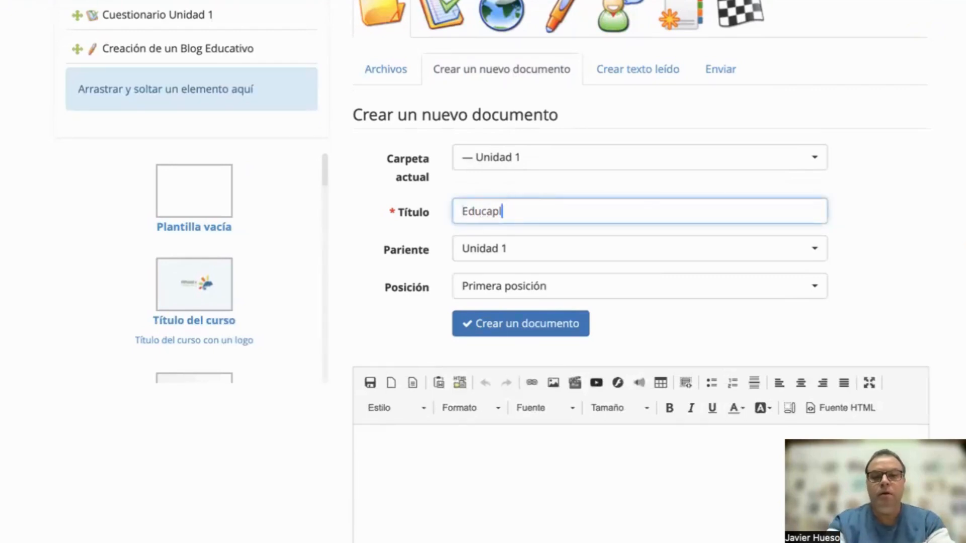
text(ay)
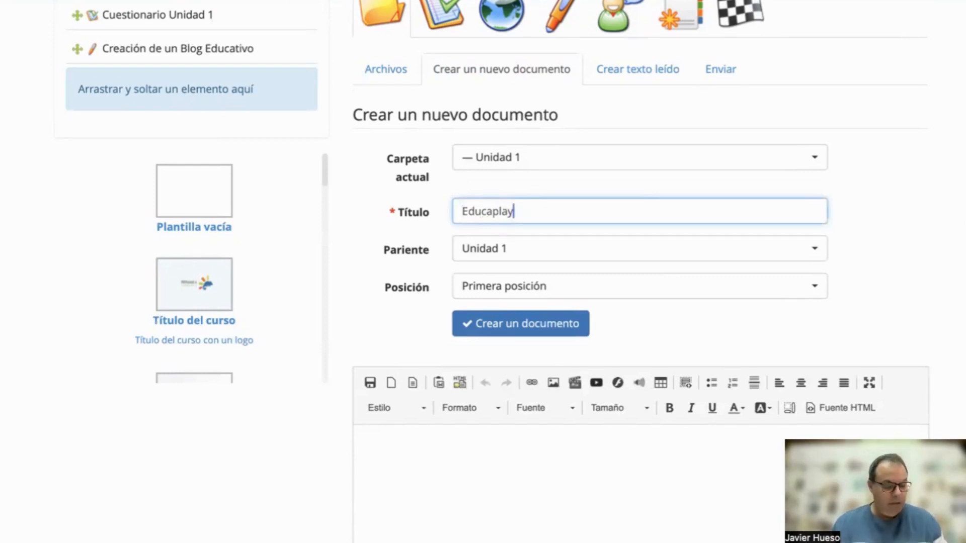
scroll(524, 231, down, 2)
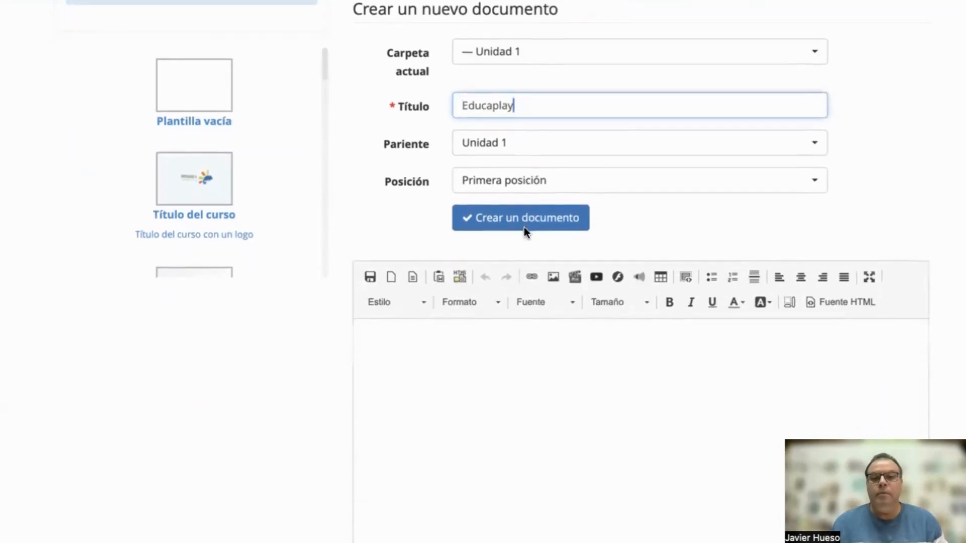
- Switch to the Educaplay site and look through the list of published activities
click(769, 1)
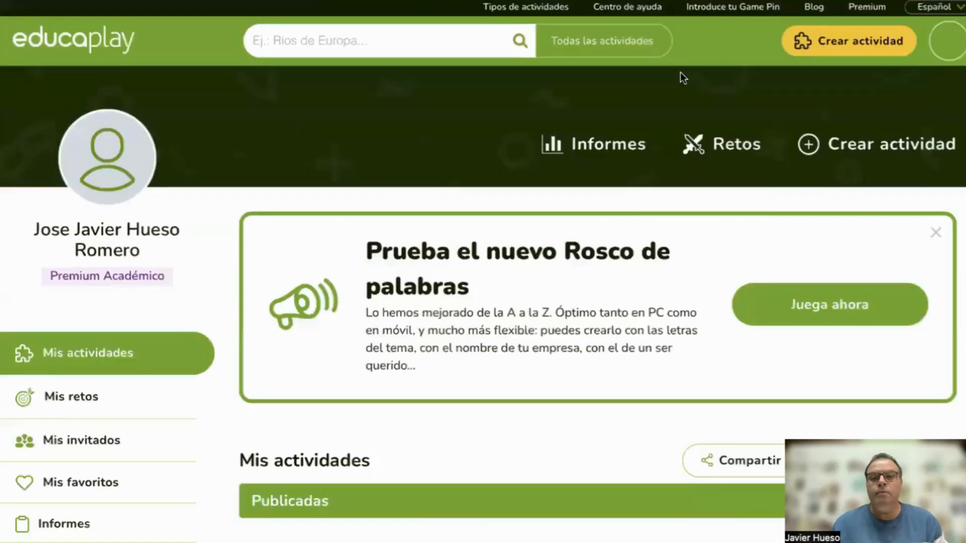
scroll(774, 182, down, 10)
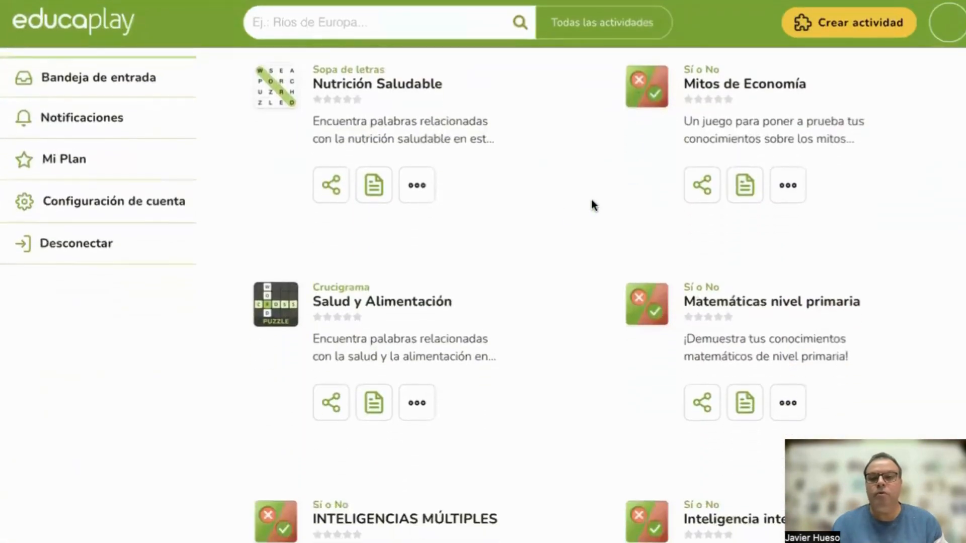
scroll(564, 213, down, 3)
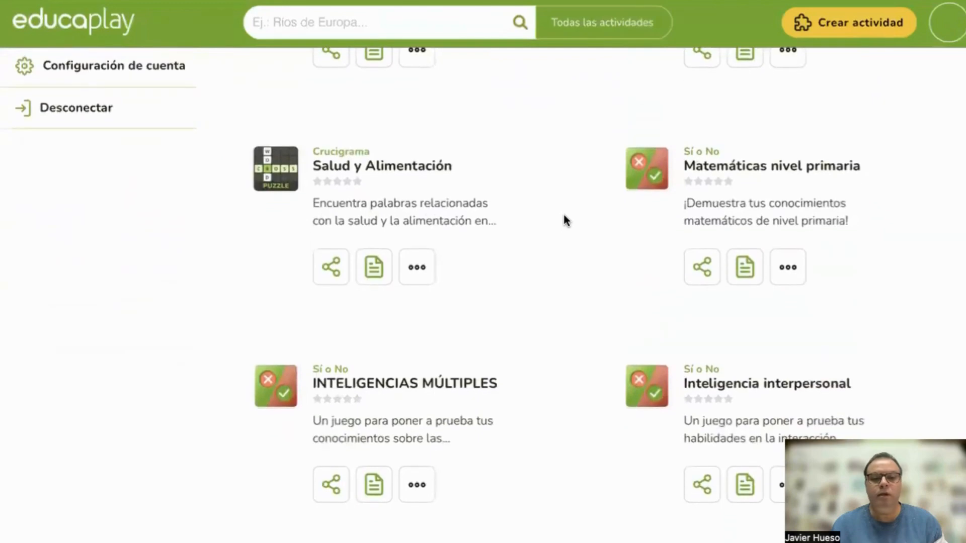
scroll(563, 215, up, 2)
scroll(564, 216, down, 7)
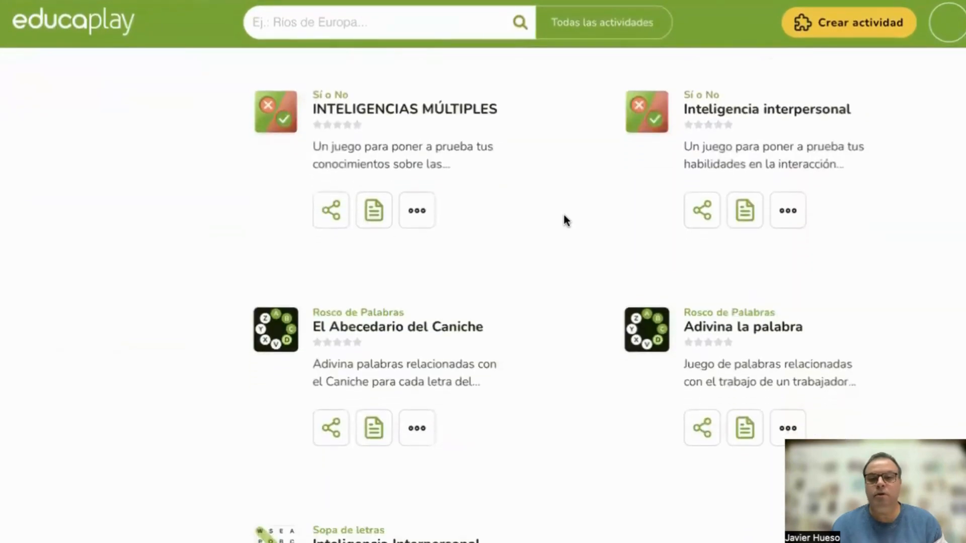
scroll(564, 218, down, 4)
scroll(564, 218, up, 11)
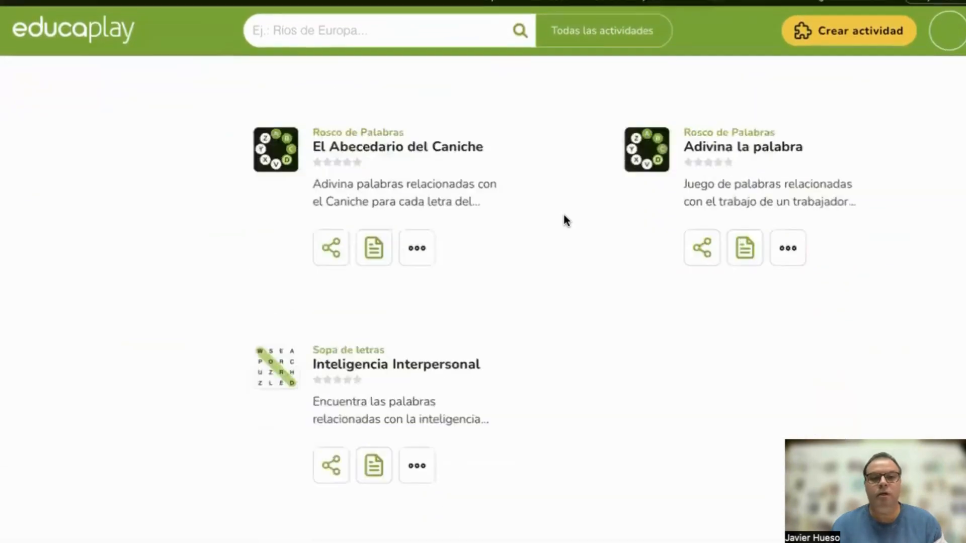
scroll(563, 217, up, 3)
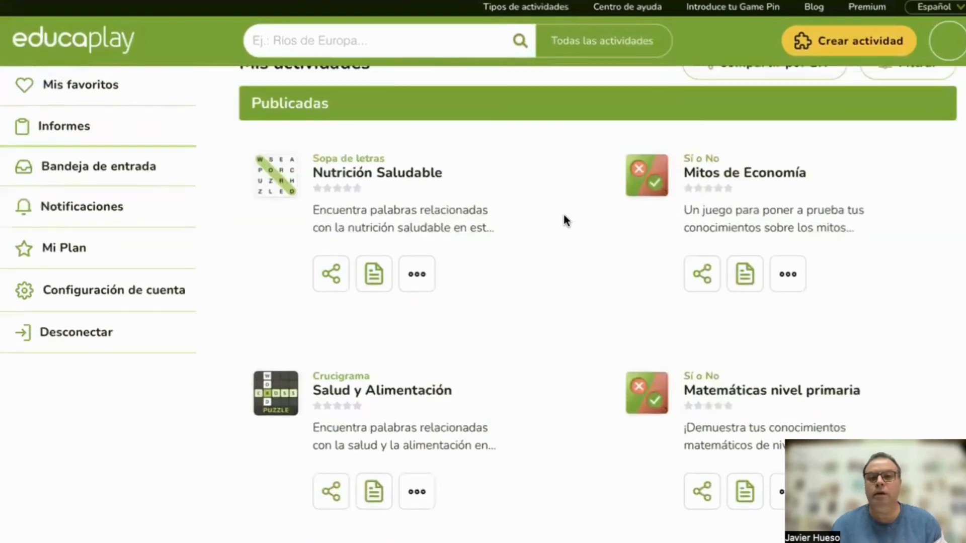
- Copy the iframe embed code of the "INTELIGENCIAS MÚLTIPLES" Sí o No activity and close its sharing options
scroll(564, 215, down, 5)
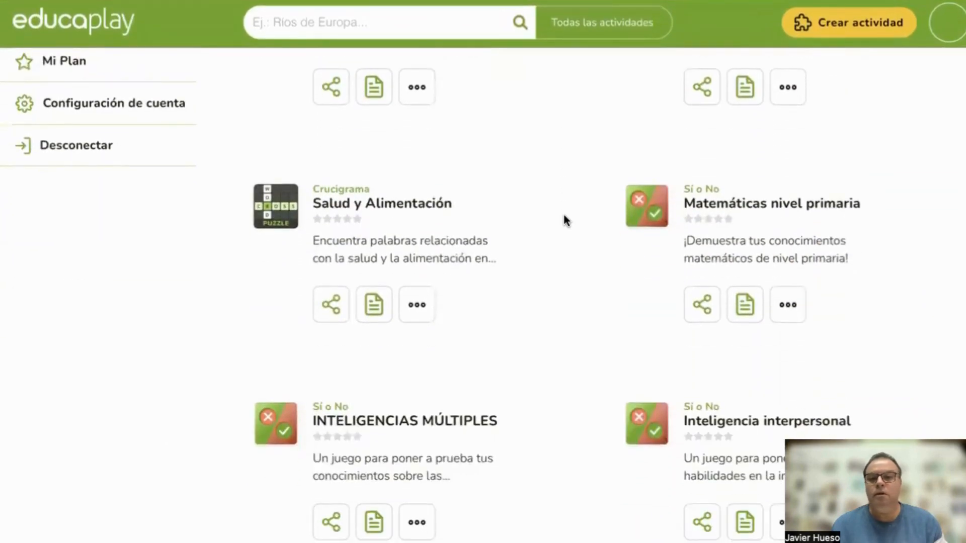
scroll(564, 215, down, 3)
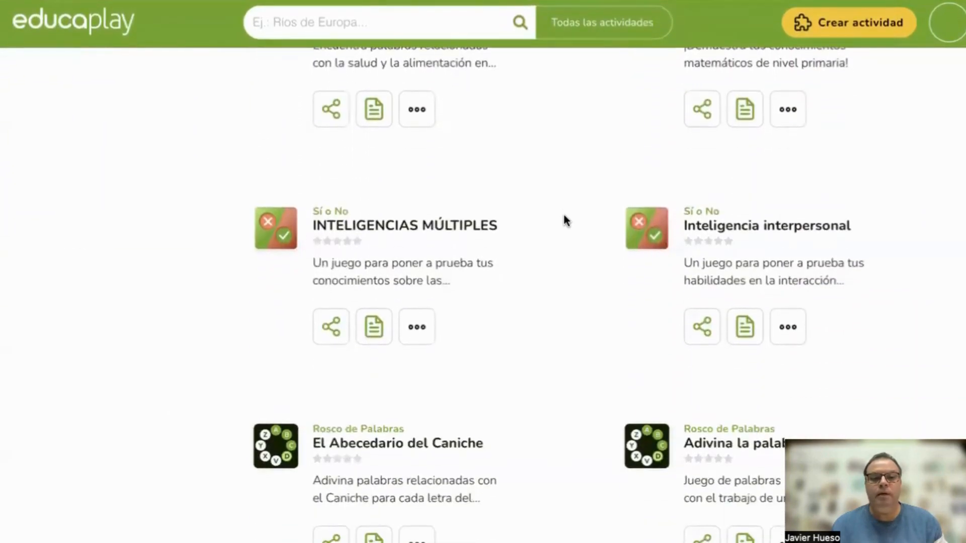
scroll(564, 220, down, 2)
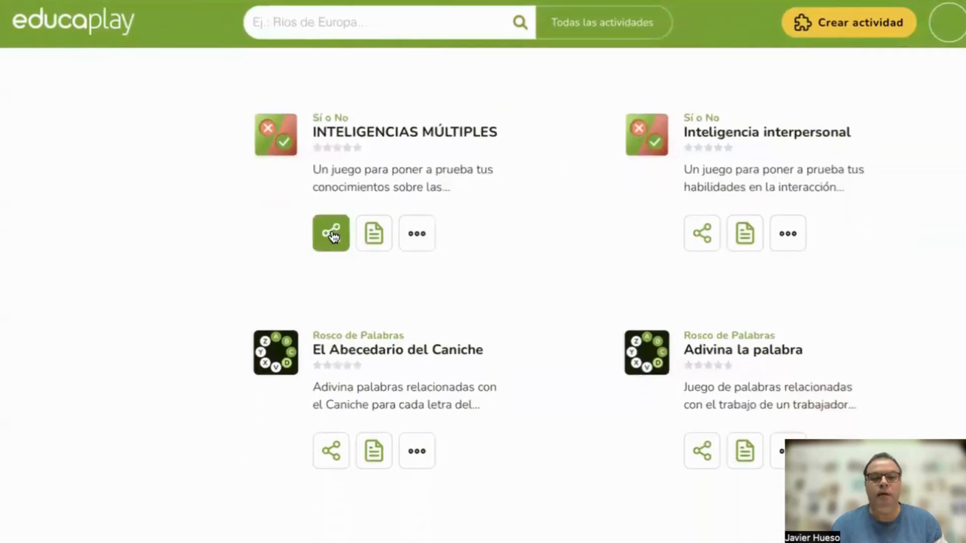
click(333, 234)
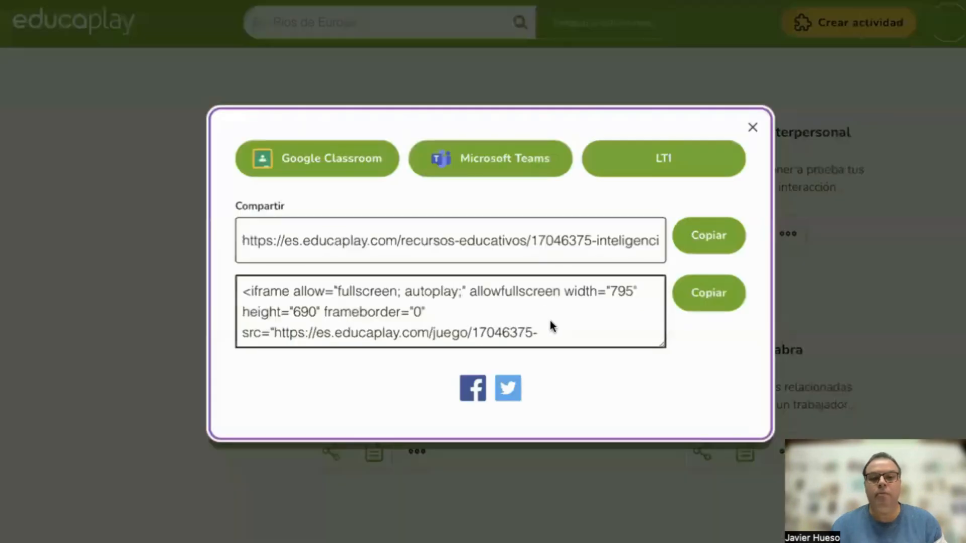
click(704, 299)
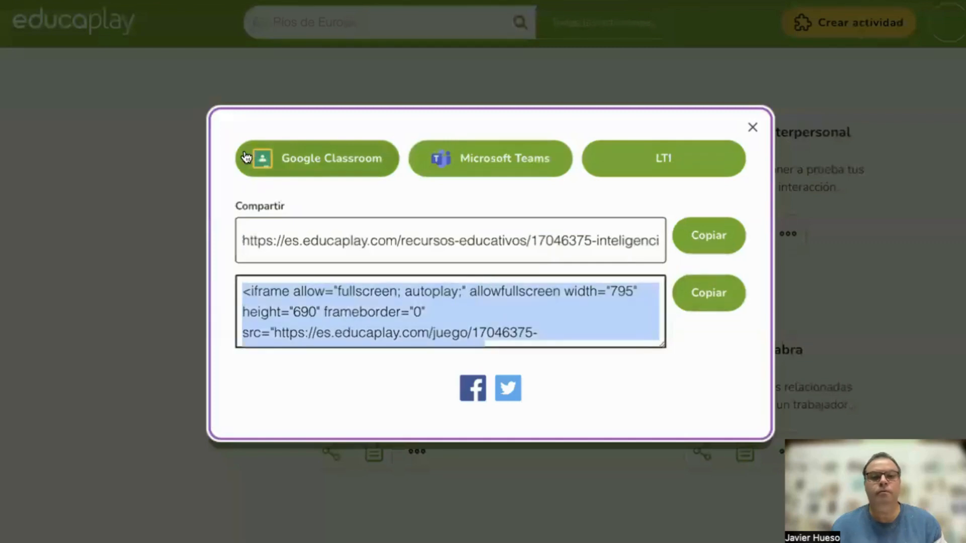
click(753, 128)
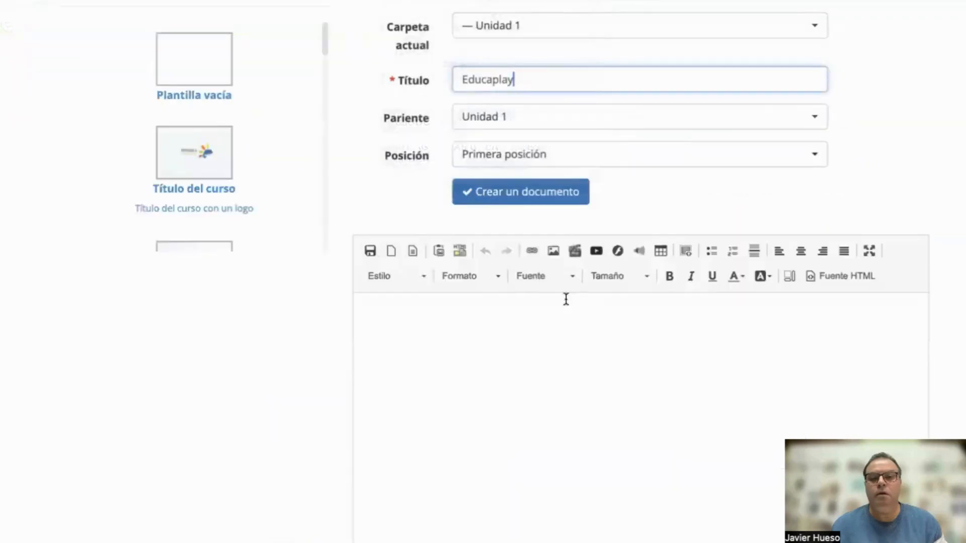
- Back in Chamilo, show the new document's HTML source and paste the copied iframe code after the closing html tag
click(825, 279)
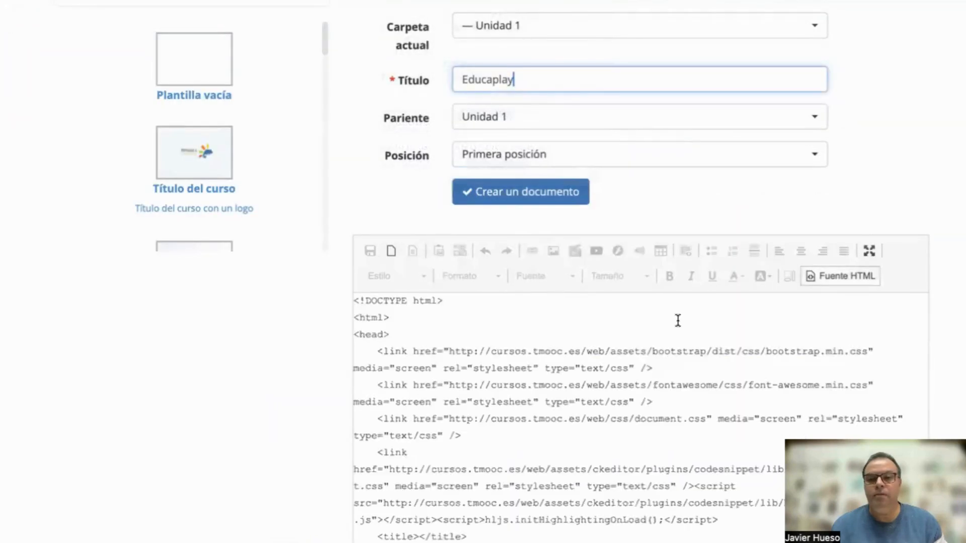
scroll(537, 345, down, 5)
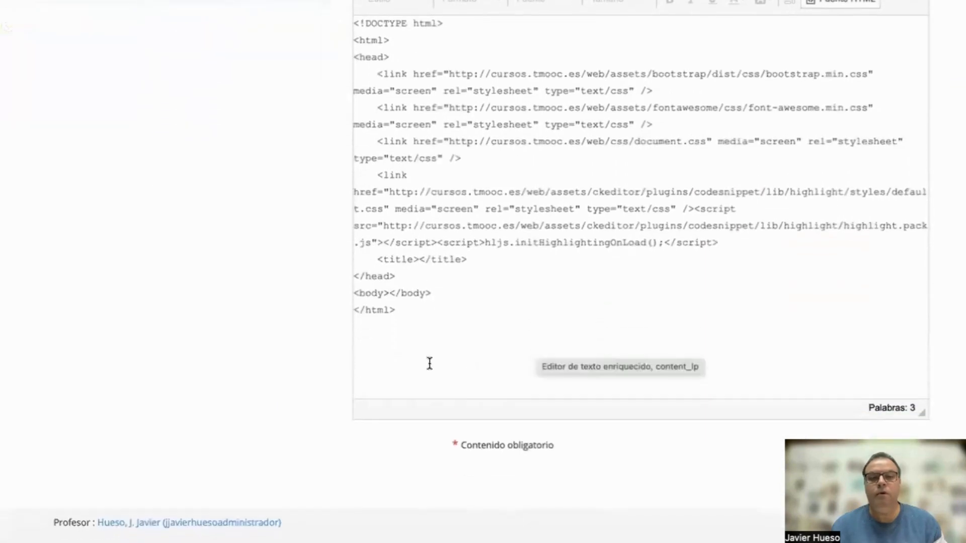
click(376, 329)
right_click(380, 330)
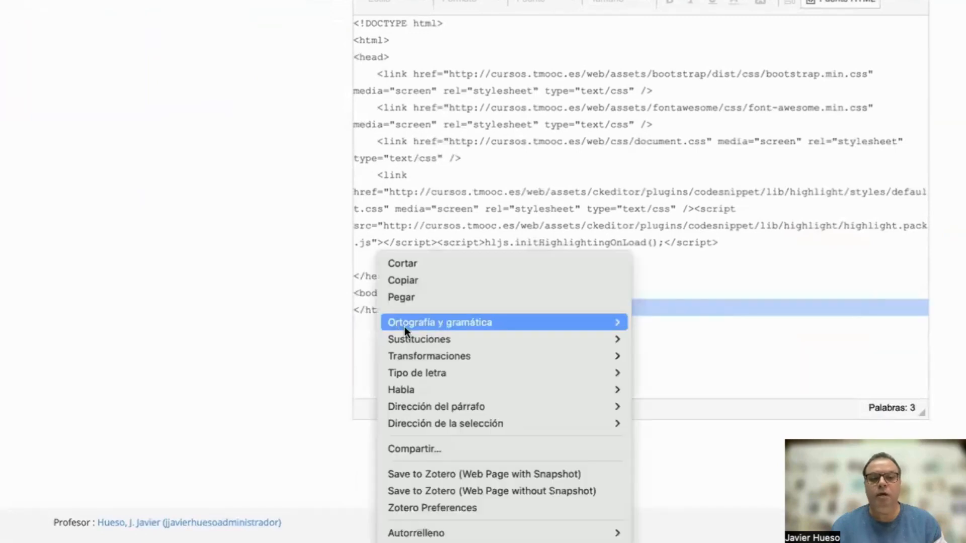
click(405, 299)
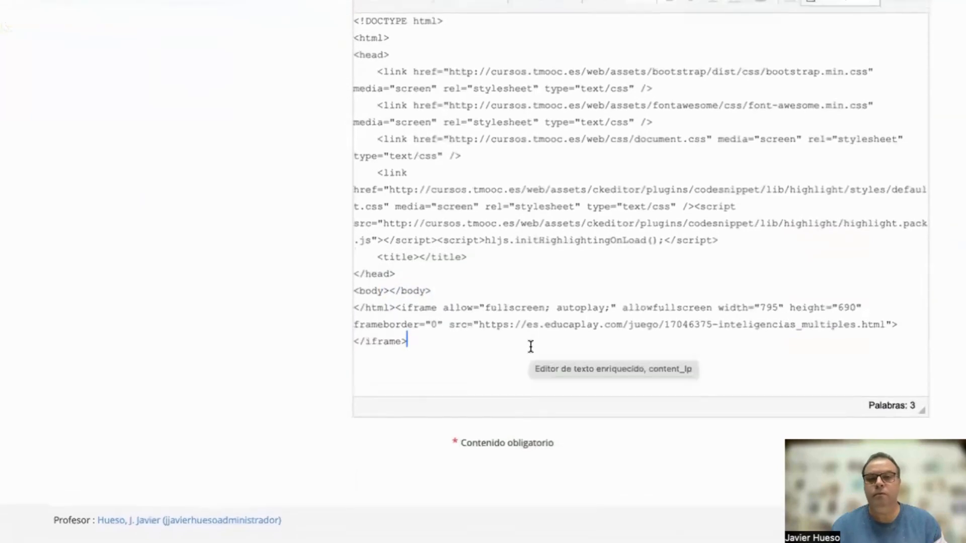
- Create the Educaplay document with the embedded activity in the Unidad 1 lesson
scroll(530, 346, up, 8)
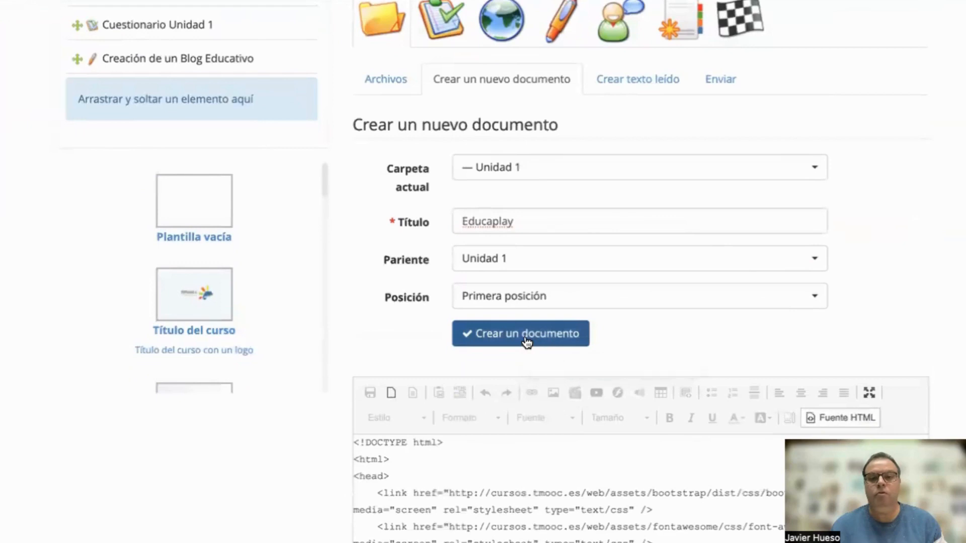
scroll(654, 338, down, 6)
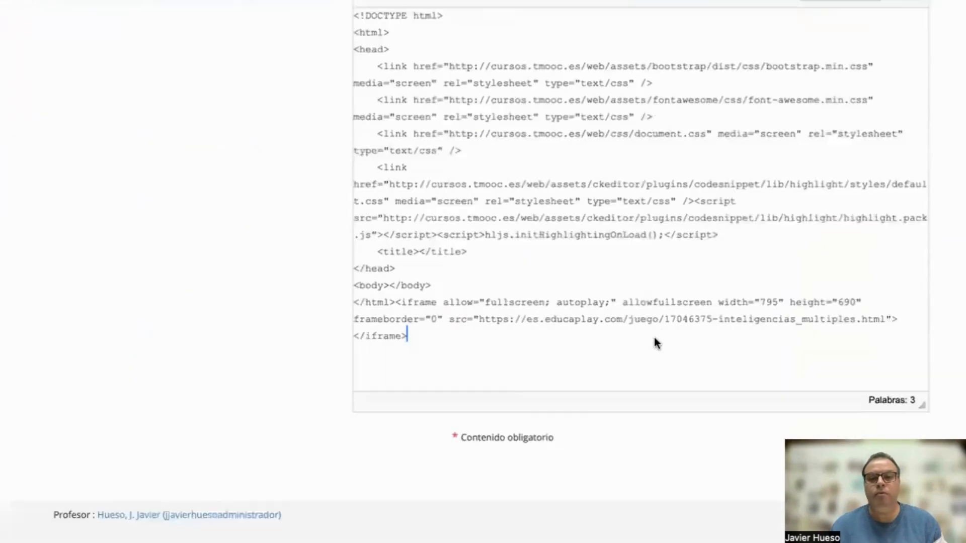
scroll(655, 341, up, 3)
click(505, 145)
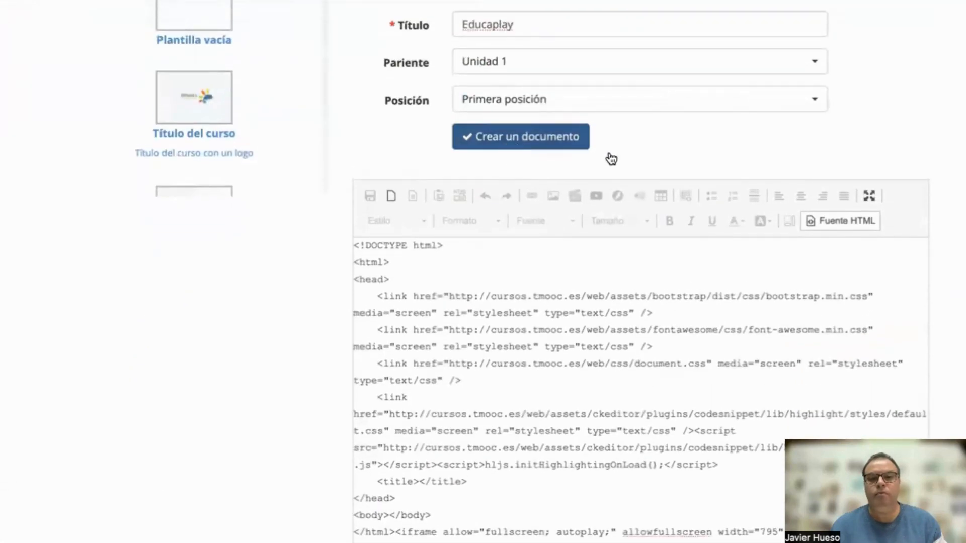
scroll(612, 236, down, 4)
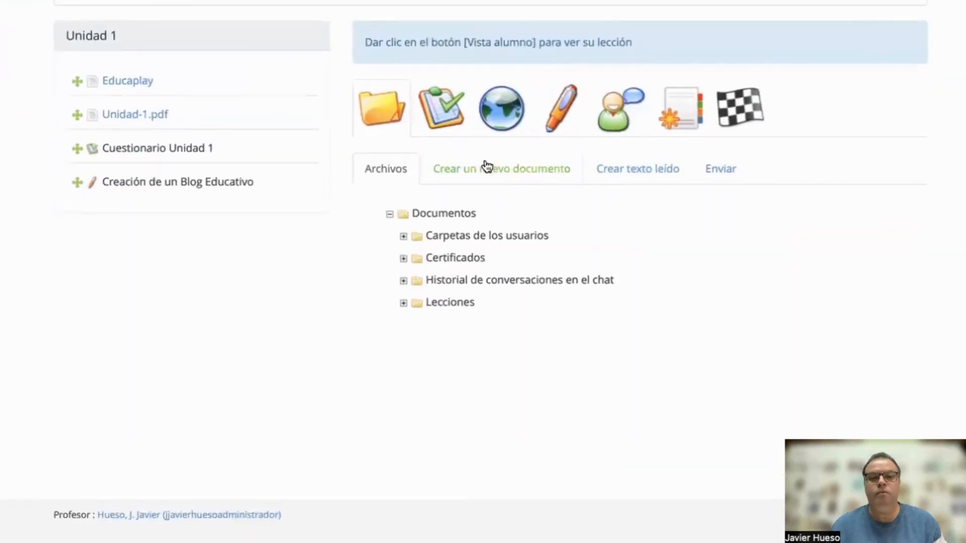
- Examine the lesson's options for creating a new document and uploading files, and return to the file list
click(502, 168)
scroll(608, 304, down, 10)
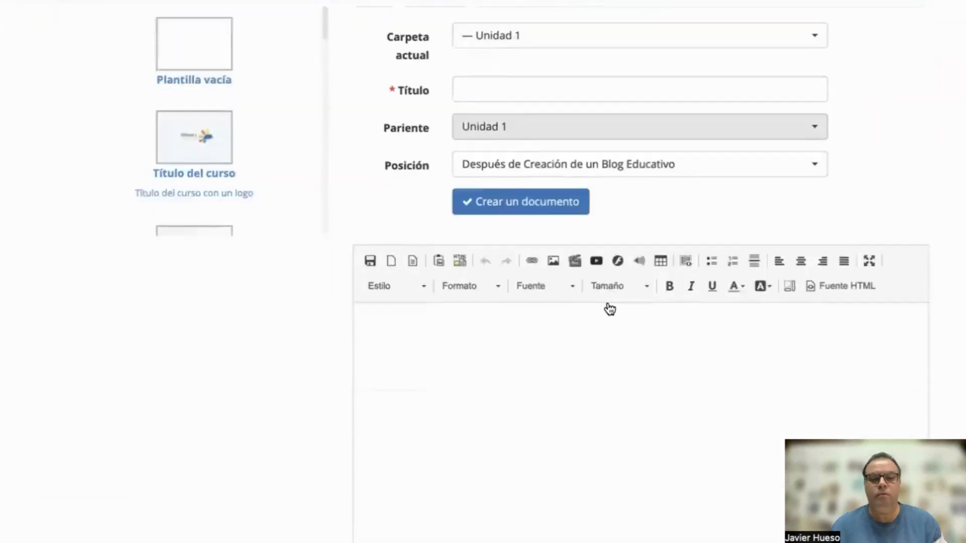
scroll(609, 302, up, 15)
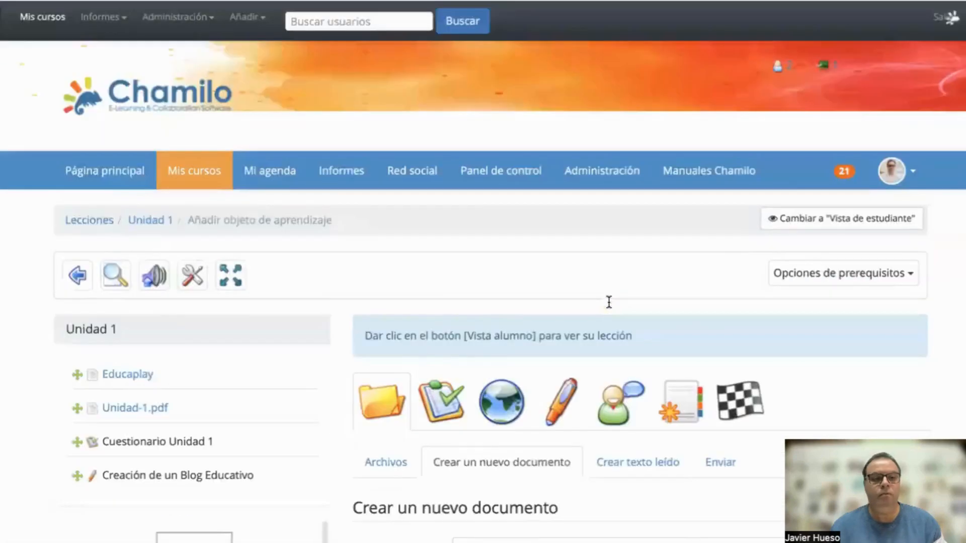
scroll(608, 302, down, 4)
scroll(609, 304, down, 2)
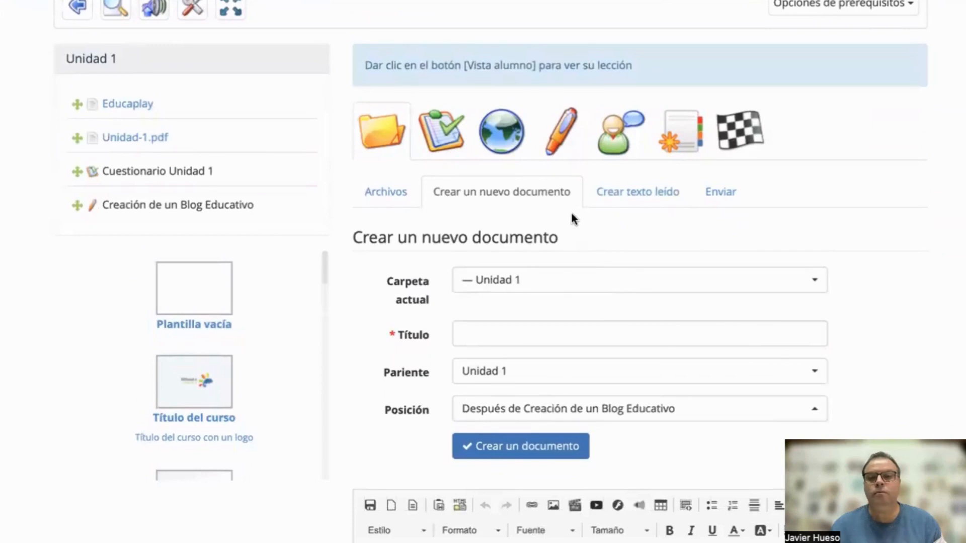
click(734, 207)
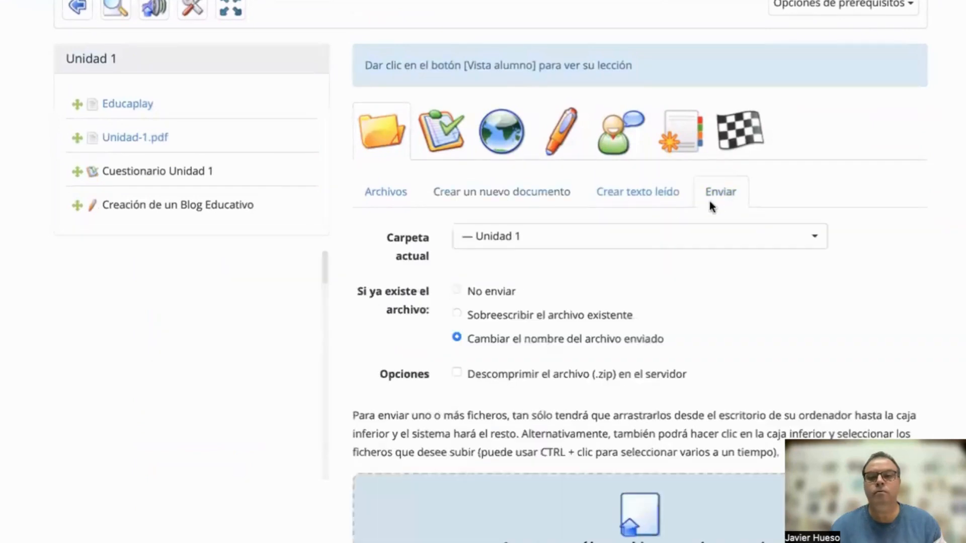
scroll(675, 302, down, 3)
scroll(674, 300, up, 4)
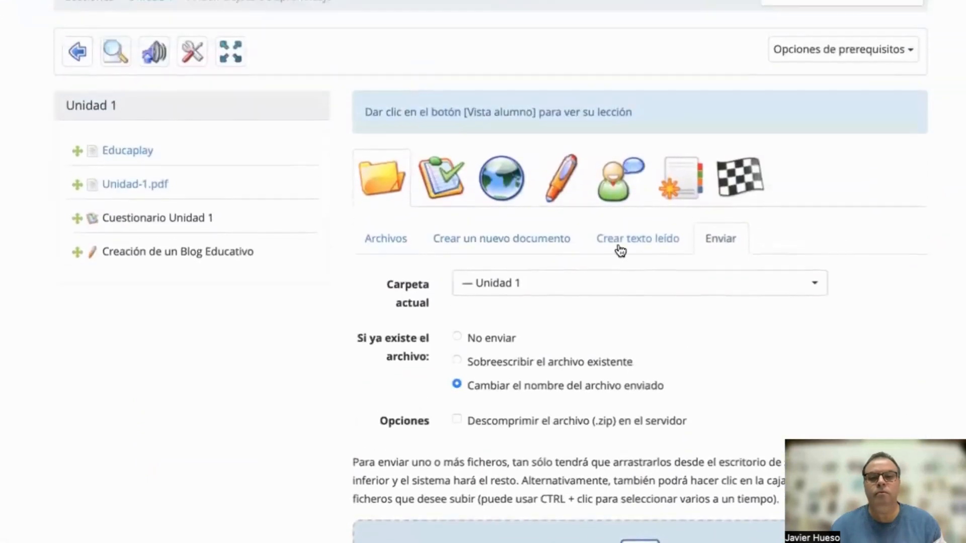
click(455, 253)
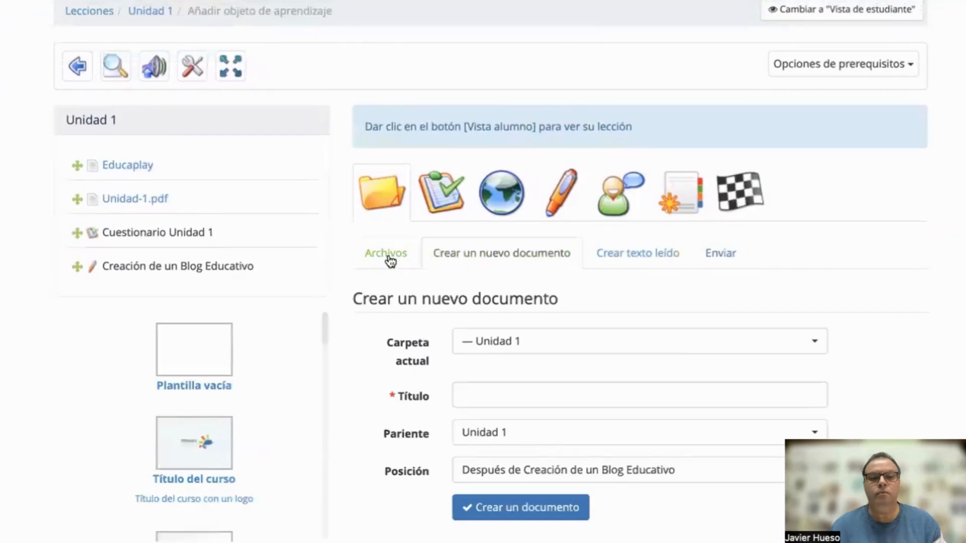
scroll(515, 291, down, 1)
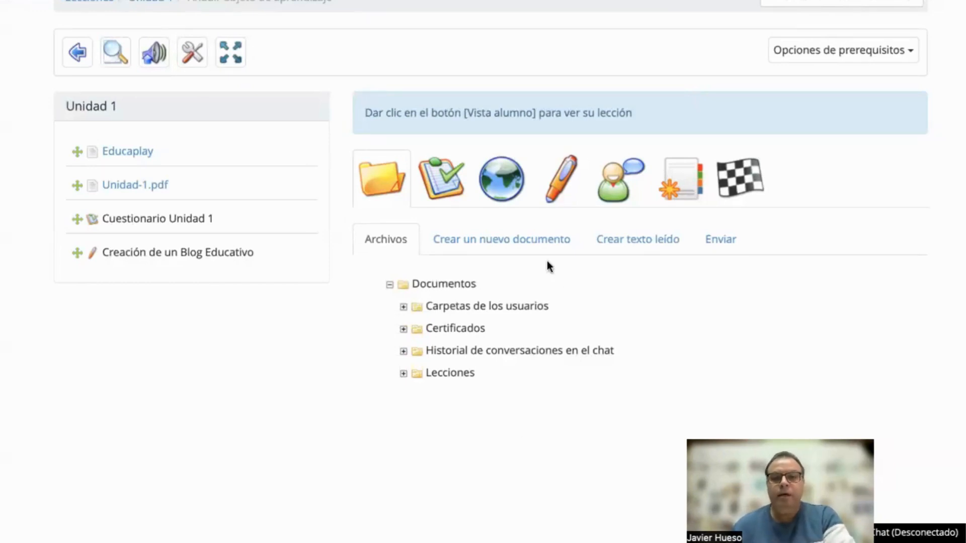
- Start another new document for the Unidad 1 lesson and choose Lección 1 as its folder
click(514, 239)
scroll(524, 241, down, 3)
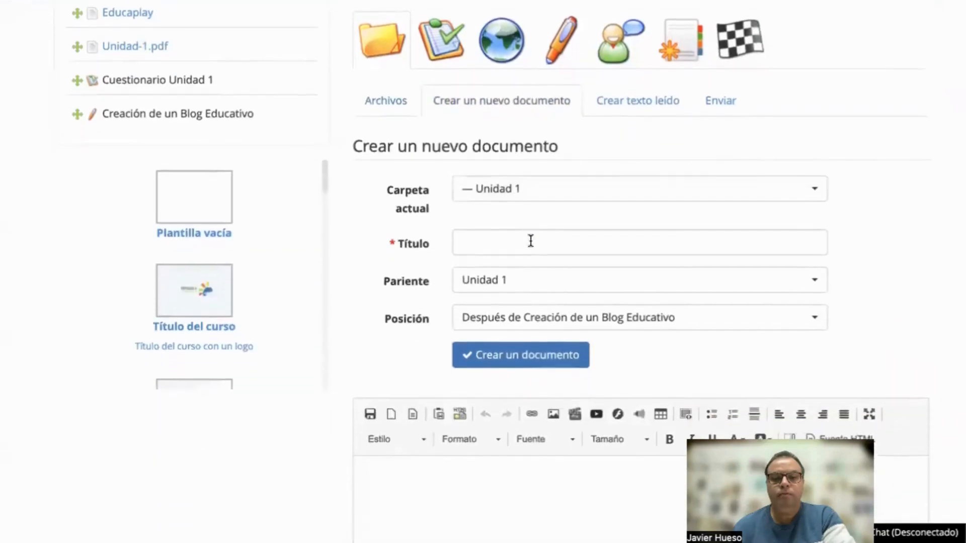
click(749, 181)
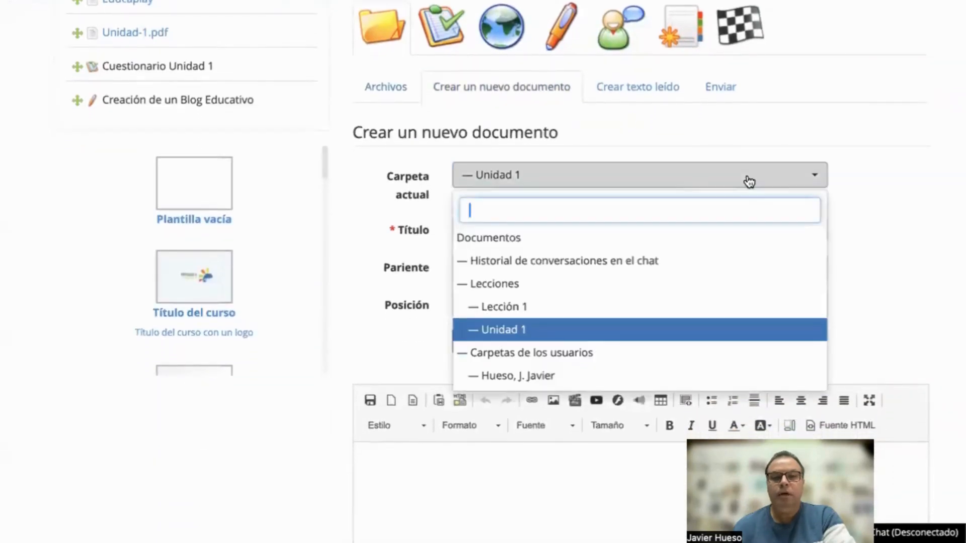
click(508, 308)
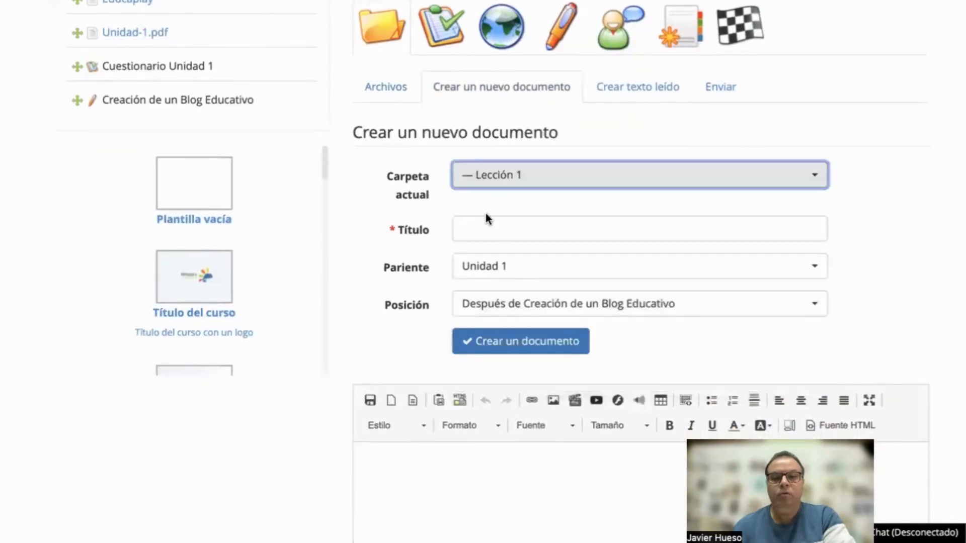
- Title the new document "Educaplay" and show its HTML source
click(505, 225)
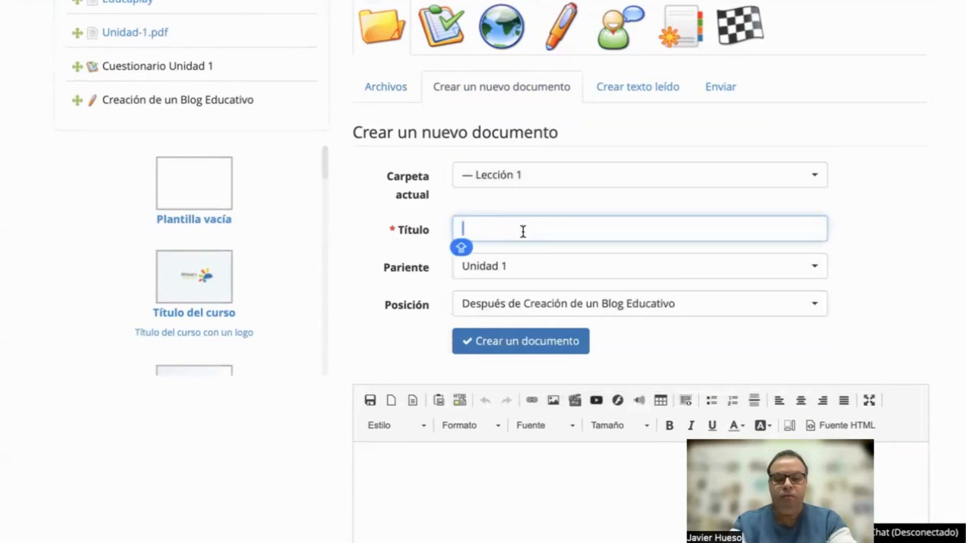
text(EDUCAP)
key(BackSpace)
key(BackSpace)
key(BackSpace)
key(BackSpace)
key(BackSpace)
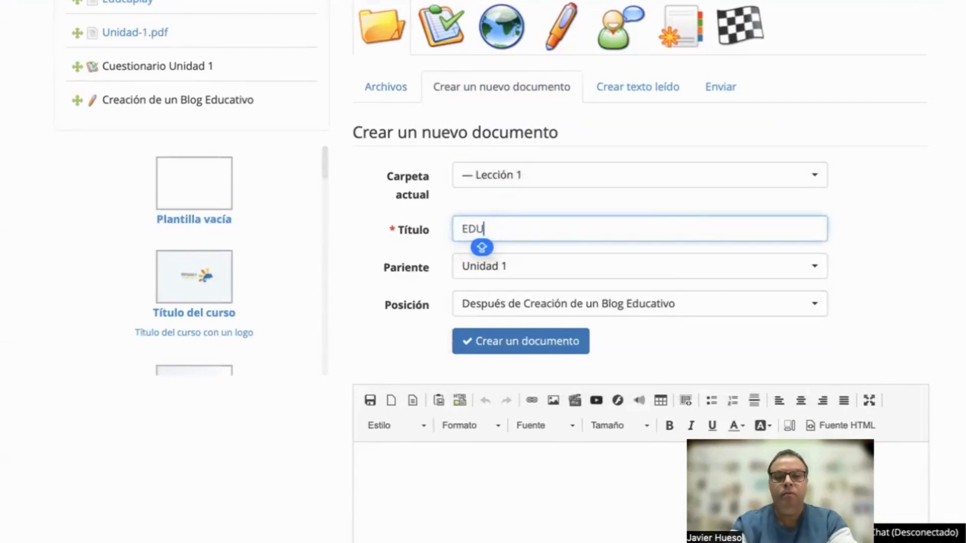
text(ducap)
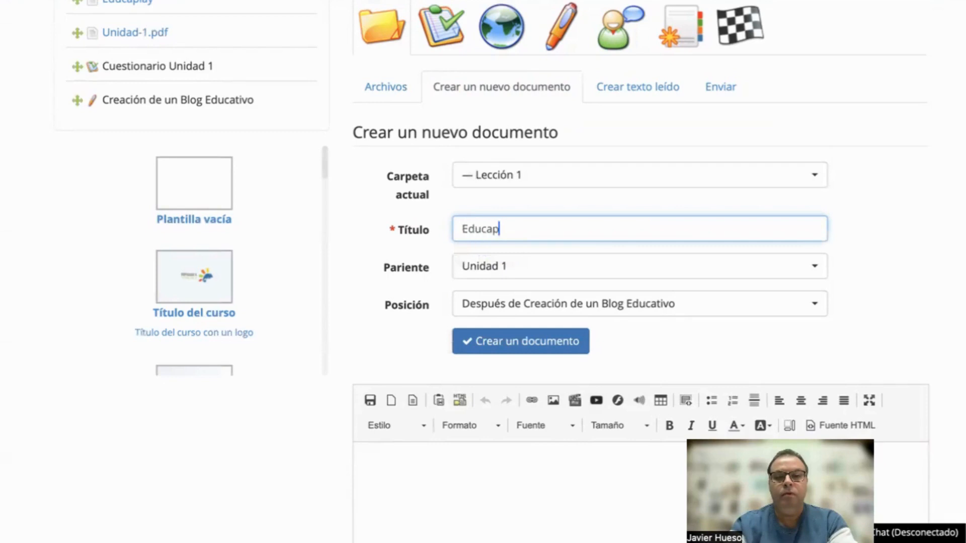
text(lay)
scroll(528, 231, down, 5)
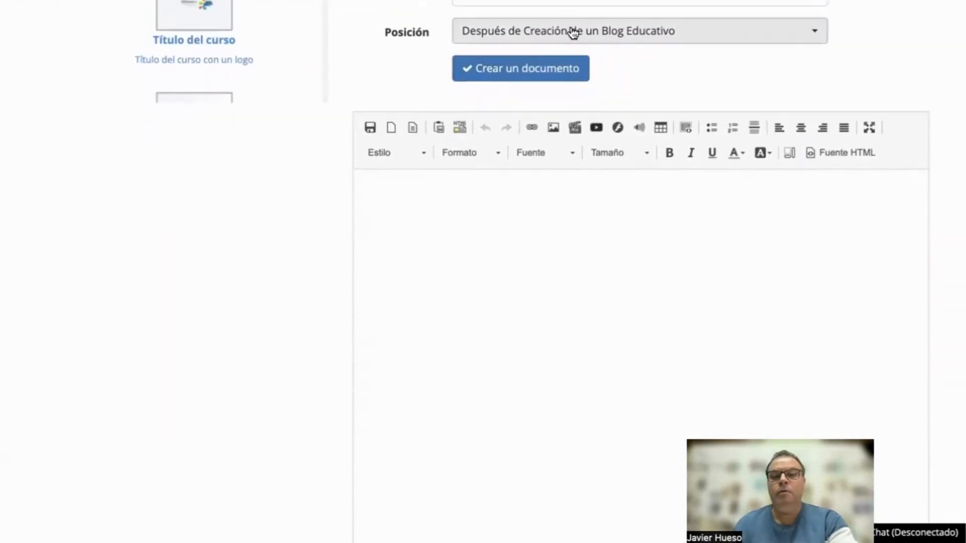
click(831, 153)
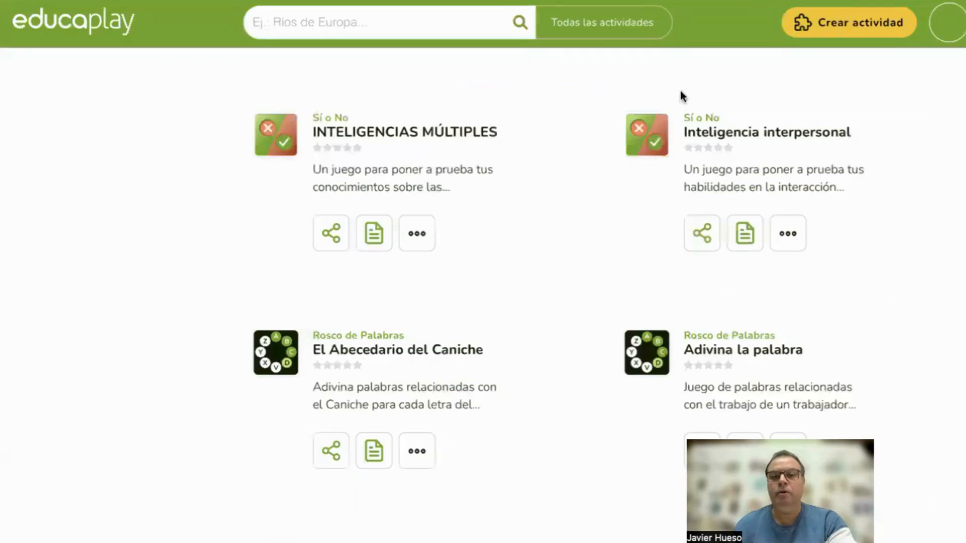
- In Educaplay, open the sharing options of the "INTELIGENCIAS MÚLTIPLES" activity, copy its iframe code, and close them
click(334, 235)
click(707, 291)
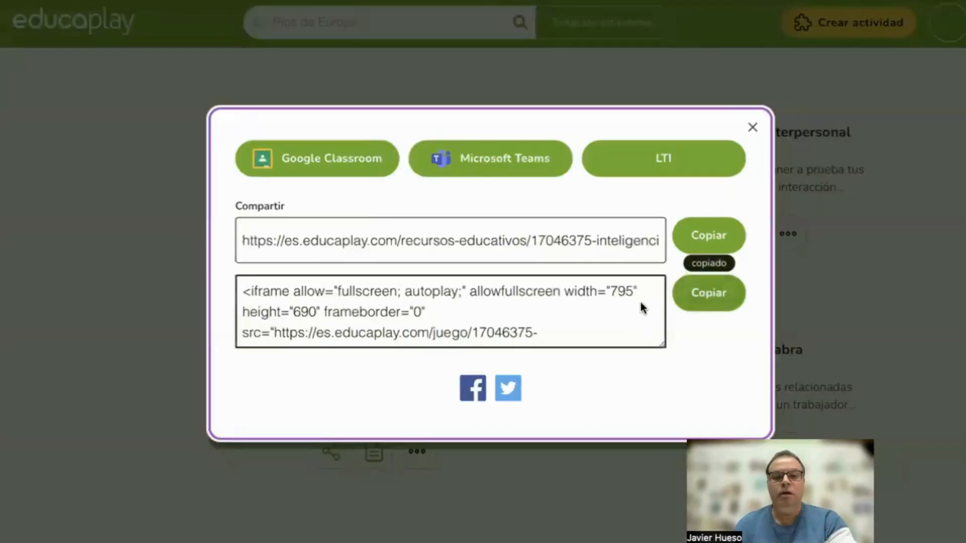
drag(541, 333, 231, 294)
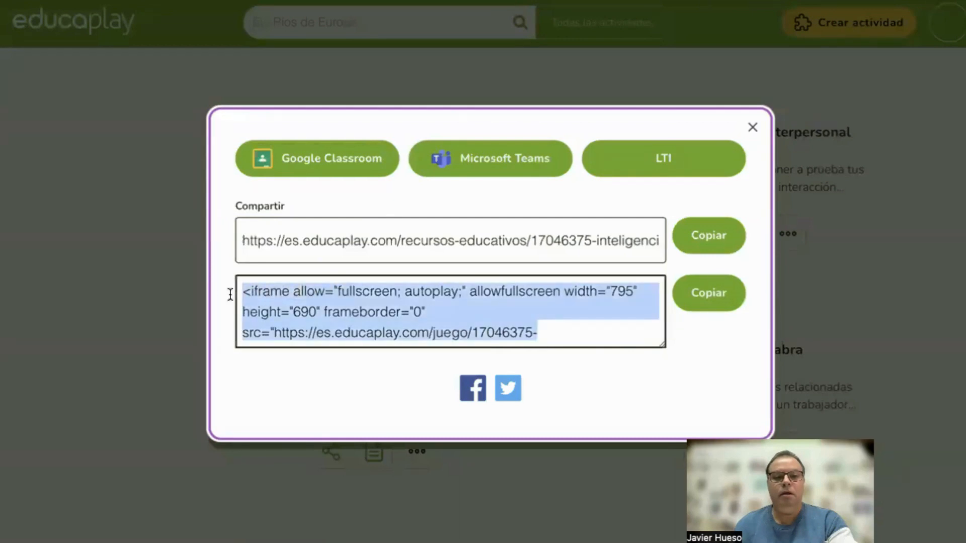
click(703, 296)
click(752, 128)
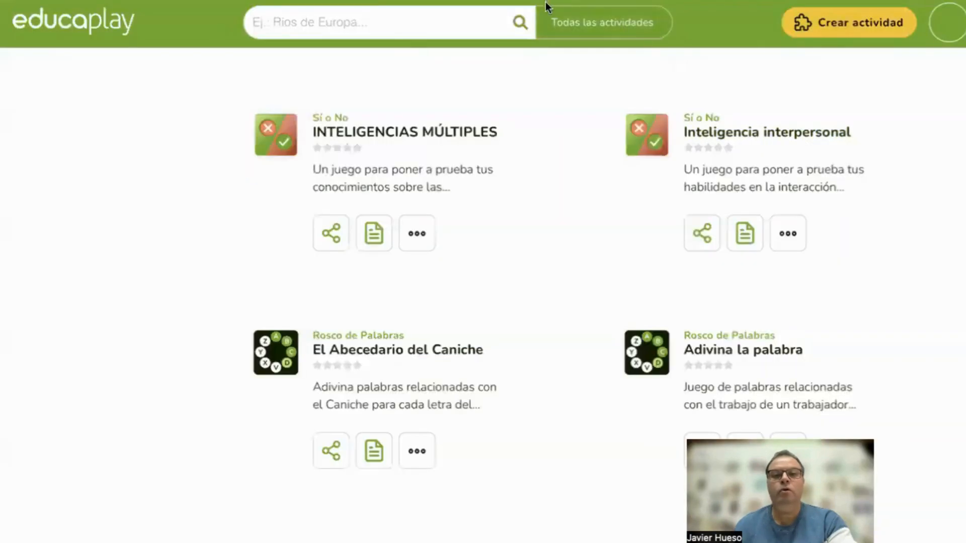
- Back in Chamilo, paste the iframe code after the closing html tag and create the Educaplay document
key(ctrl+Tab)
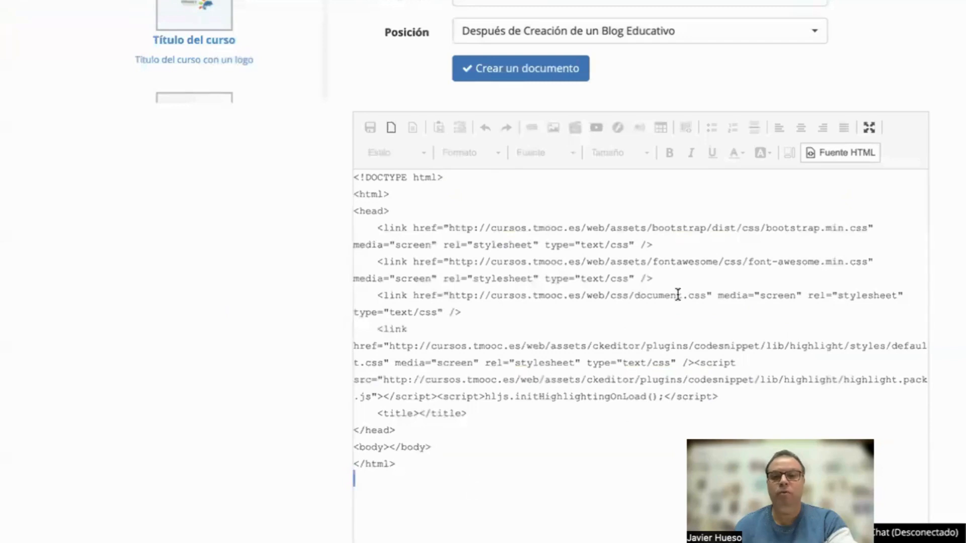
scroll(695, 334, down, 3)
right_click(386, 316)
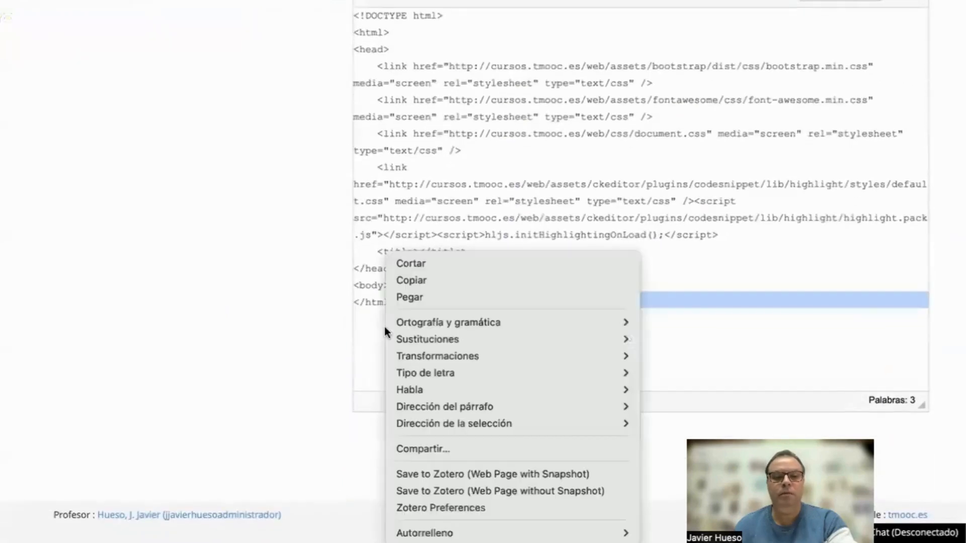
click(418, 299)
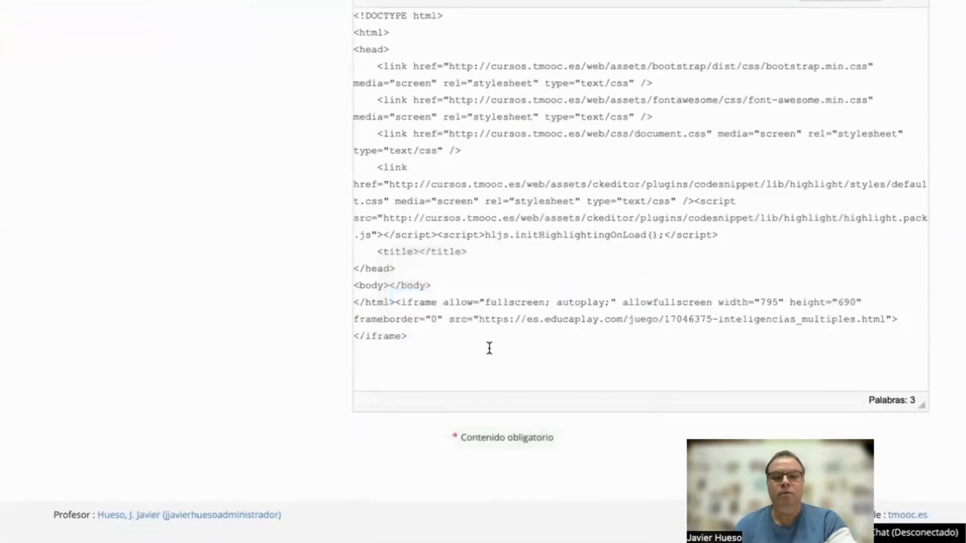
scroll(488, 347, up, 2)
scroll(489, 349, up, 5)
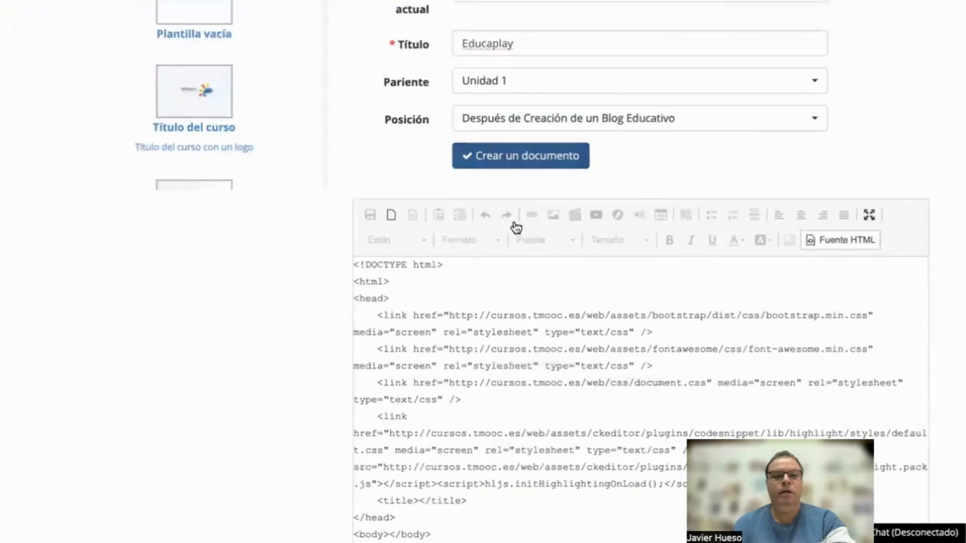
click(453, 236)
- Expand the Lecciones and Lección 1 folders in the document tree to check where the Educaplay file is stored
scroll(302, 222, down, 6)
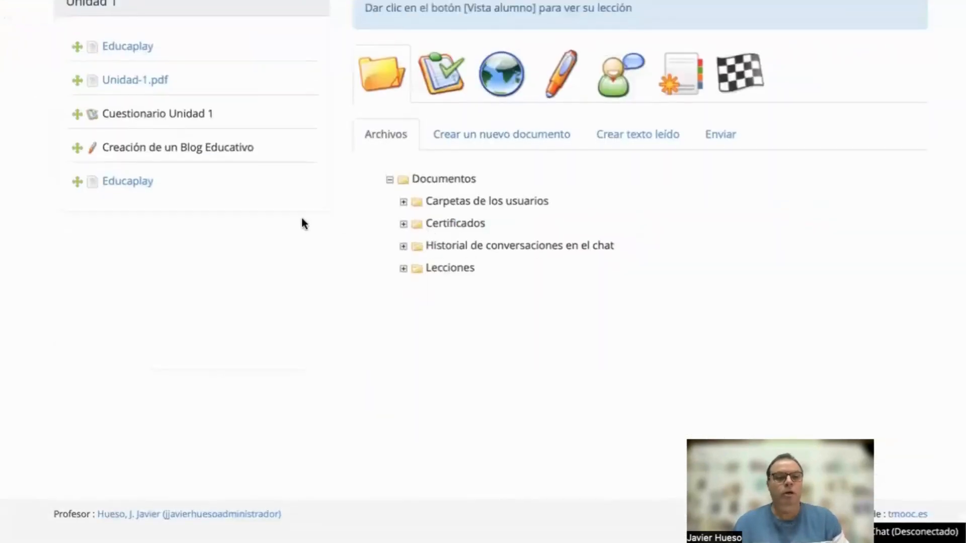
mouse_move(130, 187)
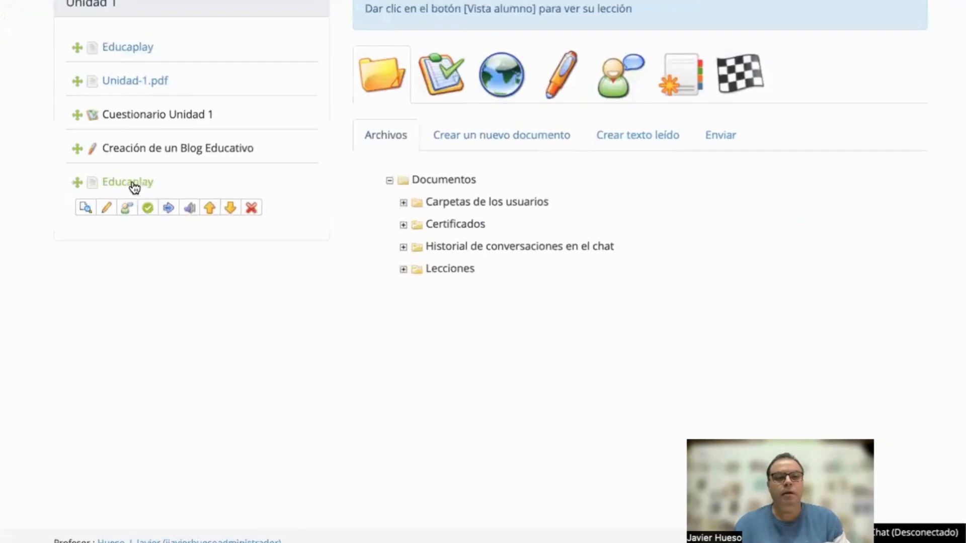
click(404, 270)
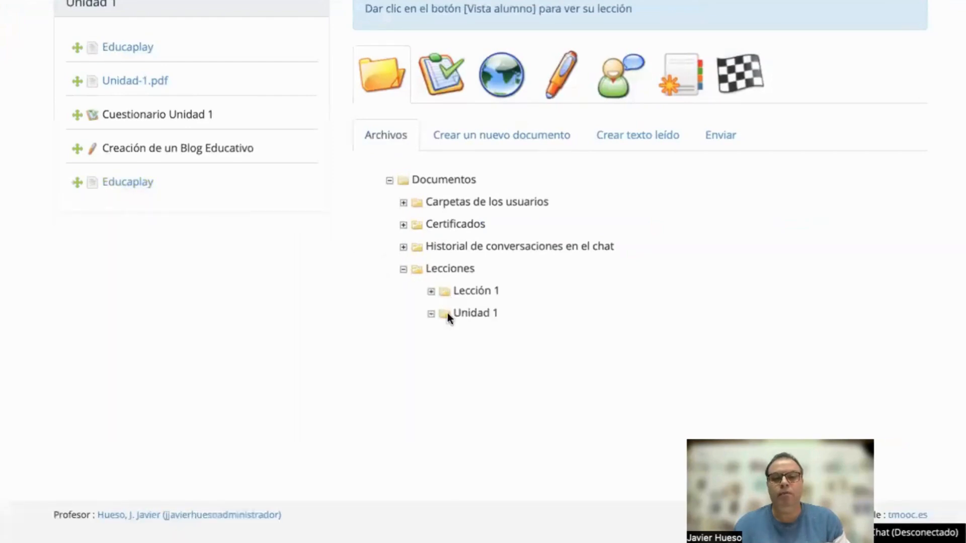
click(466, 298)
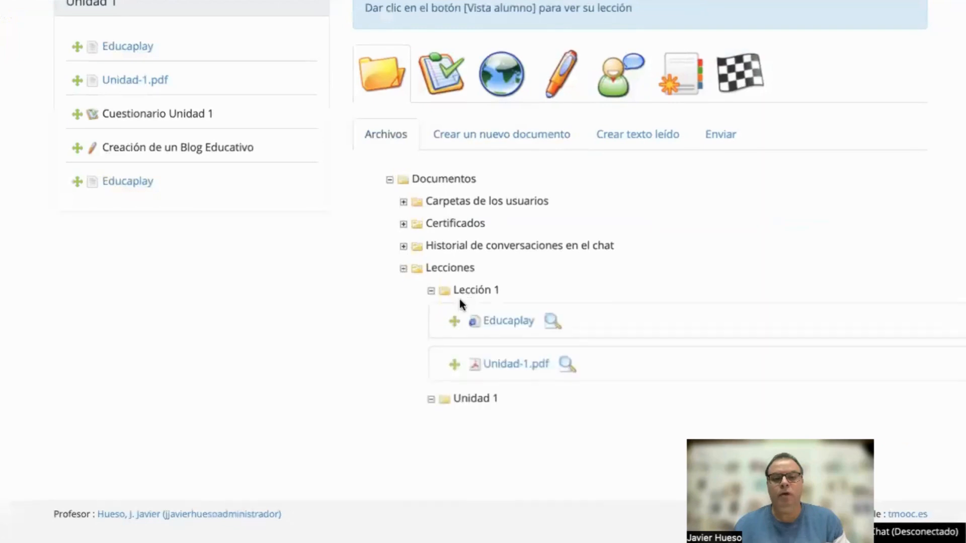
mouse_move(494, 325)
mouse_down()
mouse_move(194, 237)
mouse_move(545, 341)
mouse_move(505, 329)
mouse_up()
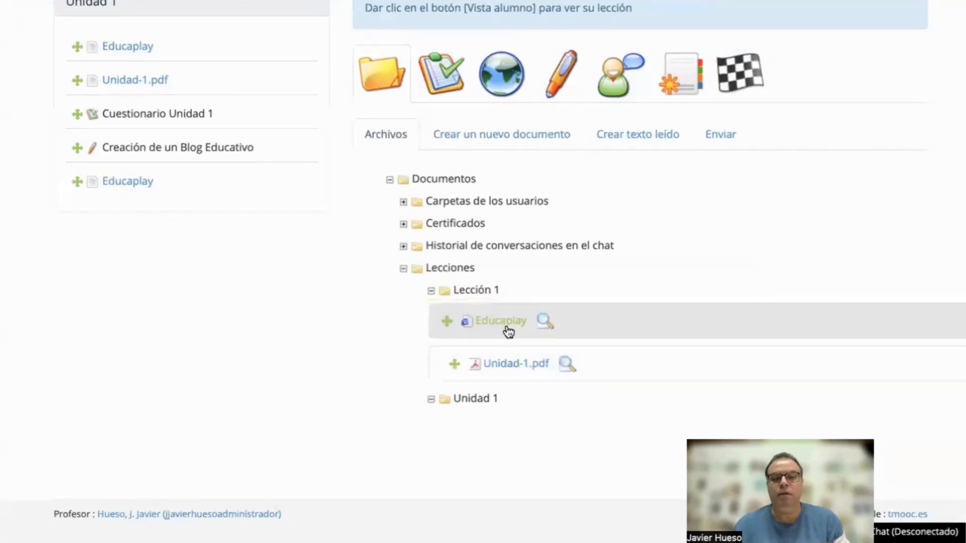
- Move the last Educaplay item directly below Unidad-1.pdf in the lesson outline and delete the first Educaplay item
scroll(157, 274, up, 3)
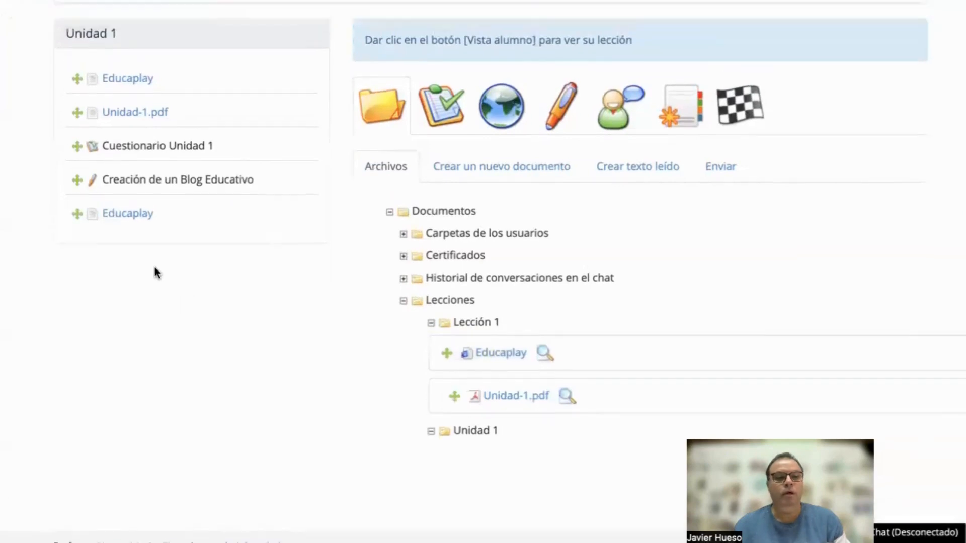
mouse_move(150, 341)
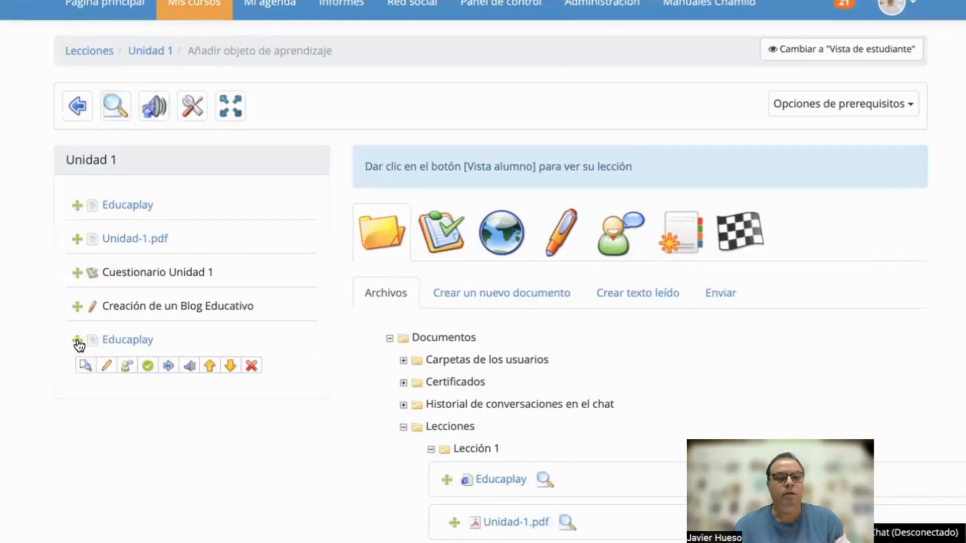
drag(79, 345, 74, 251)
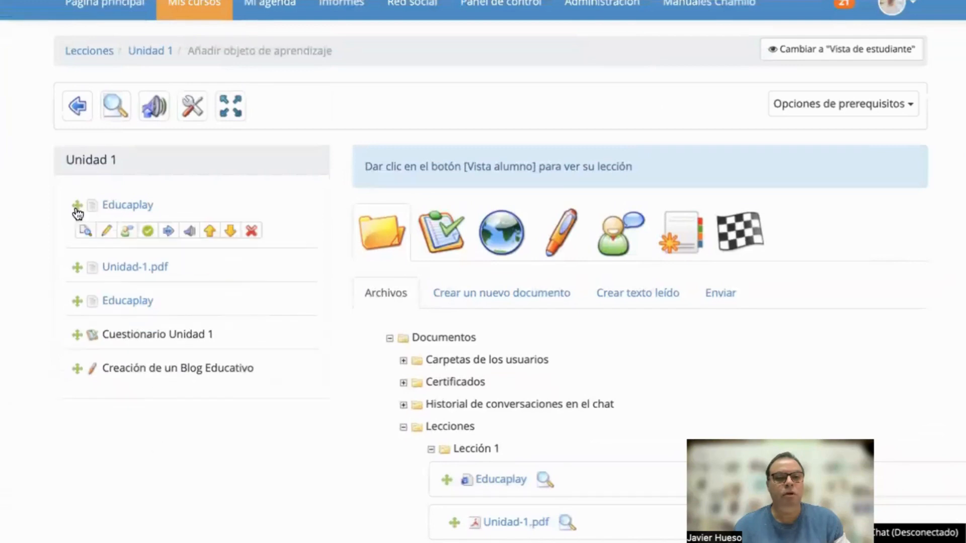
click(251, 230)
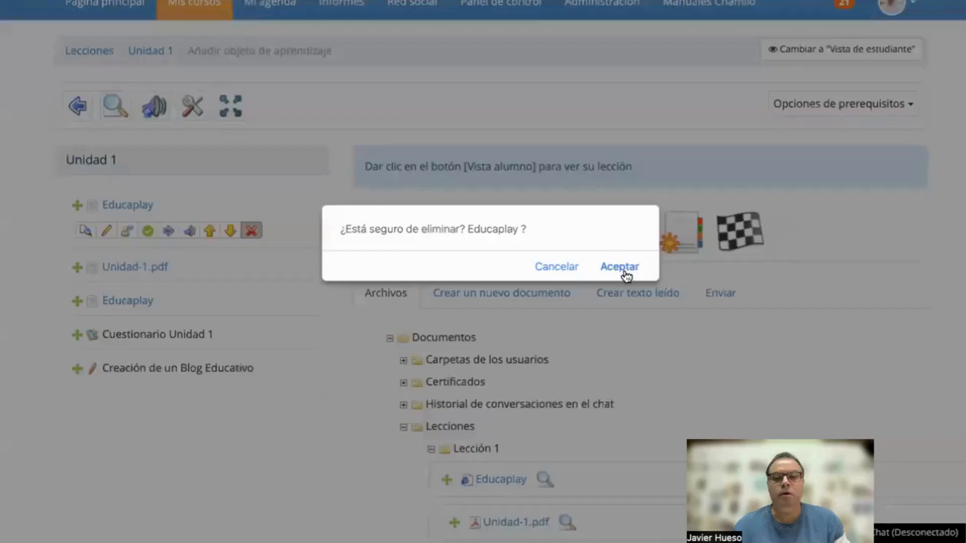
click(622, 269)
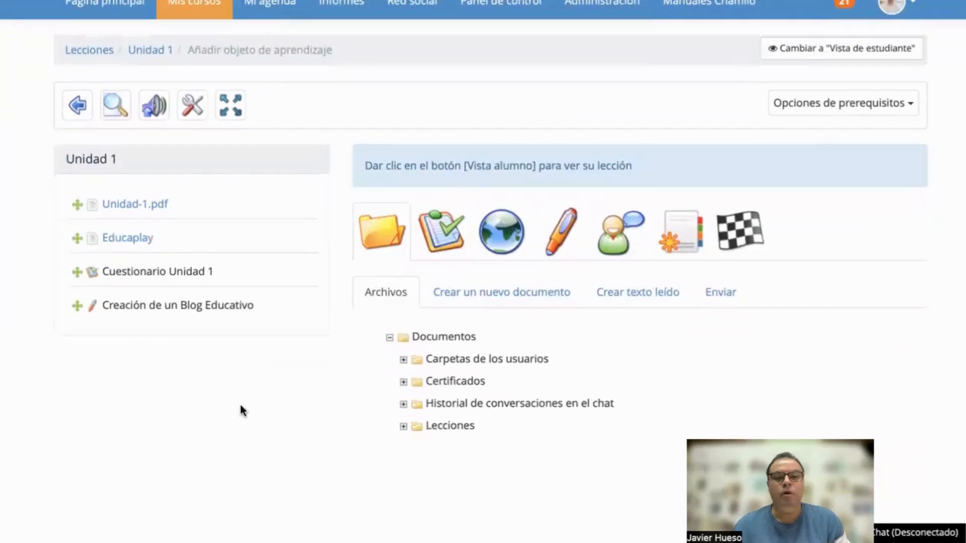
scroll(253, 415, down, 3)
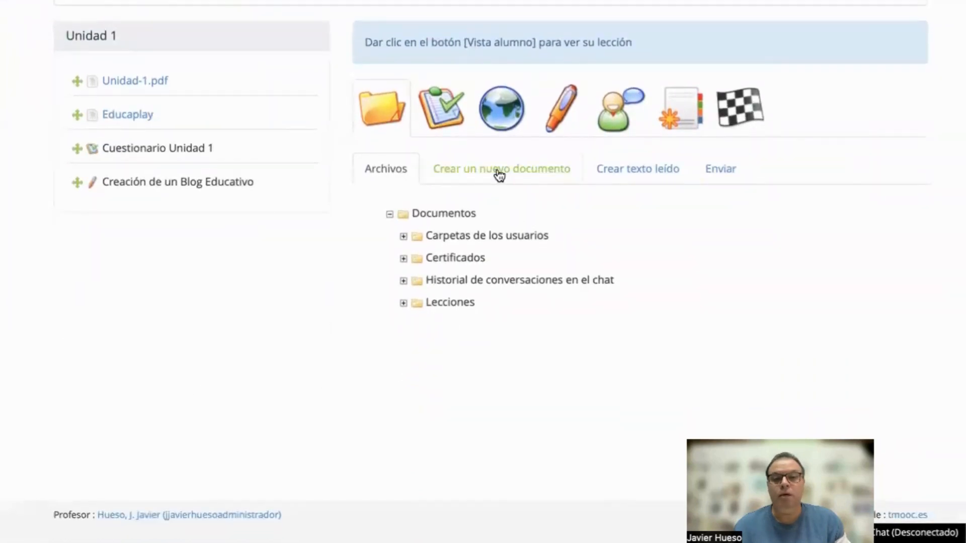
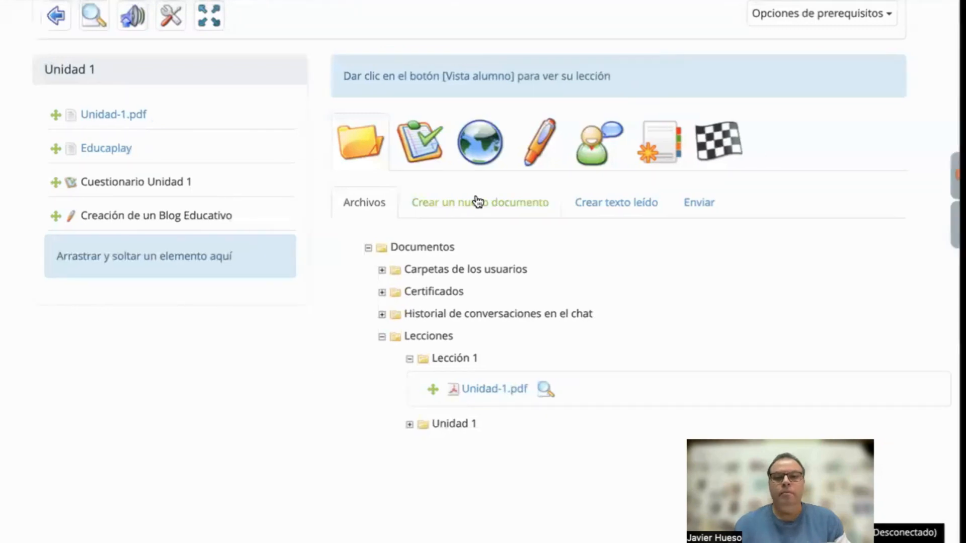
- Switch to the Word document and copy the body text under "TEXTO PARA UN DOCUMENTO NUEVO" through its last paragraph
key(ctrl+Left)
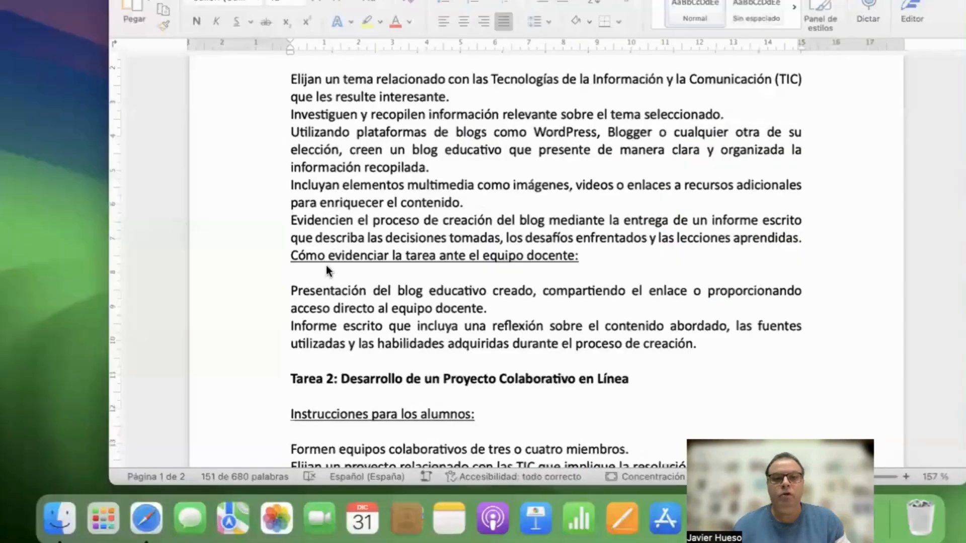
scroll(325, 278, down, 4)
scroll(325, 278, down, 10)
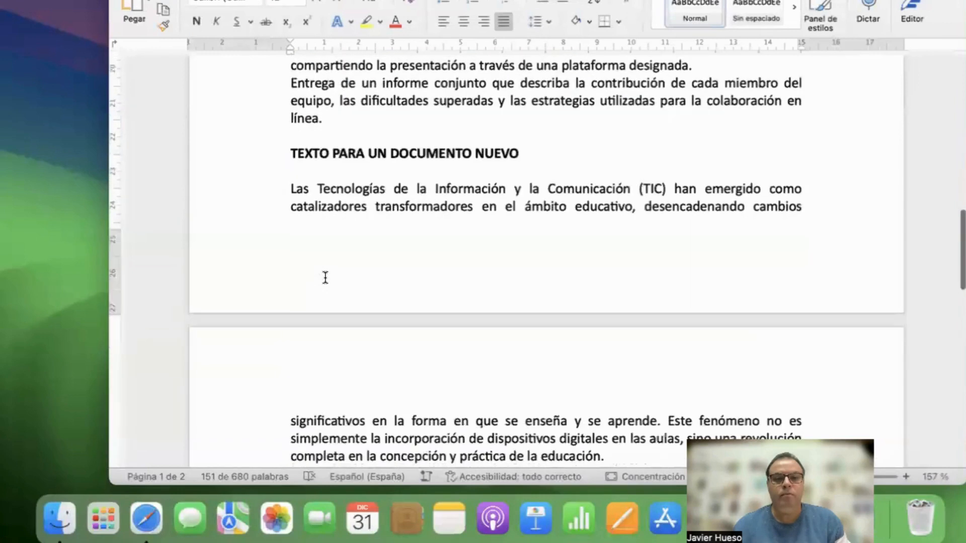
drag(337, 220, 501, 505)
drag(491, 365, 448, 394)
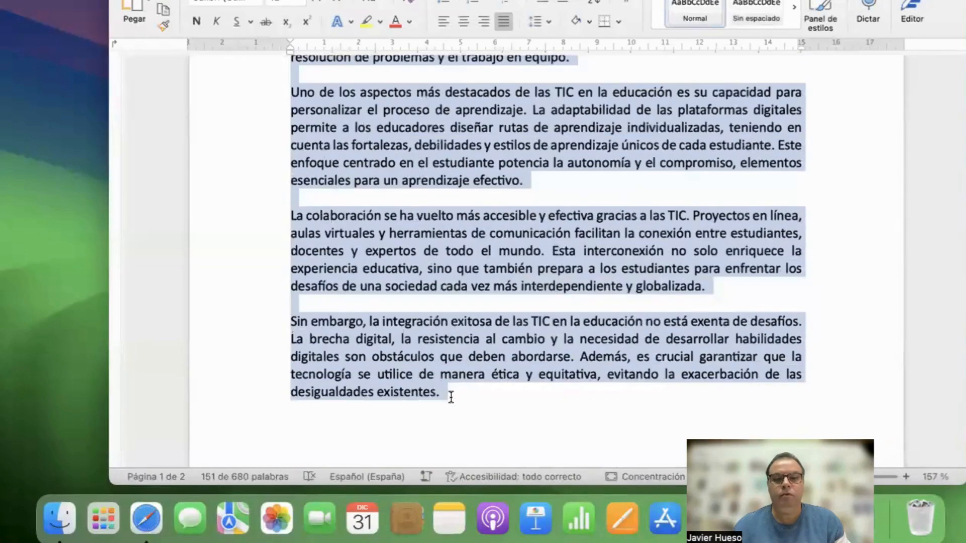
right_click(428, 329)
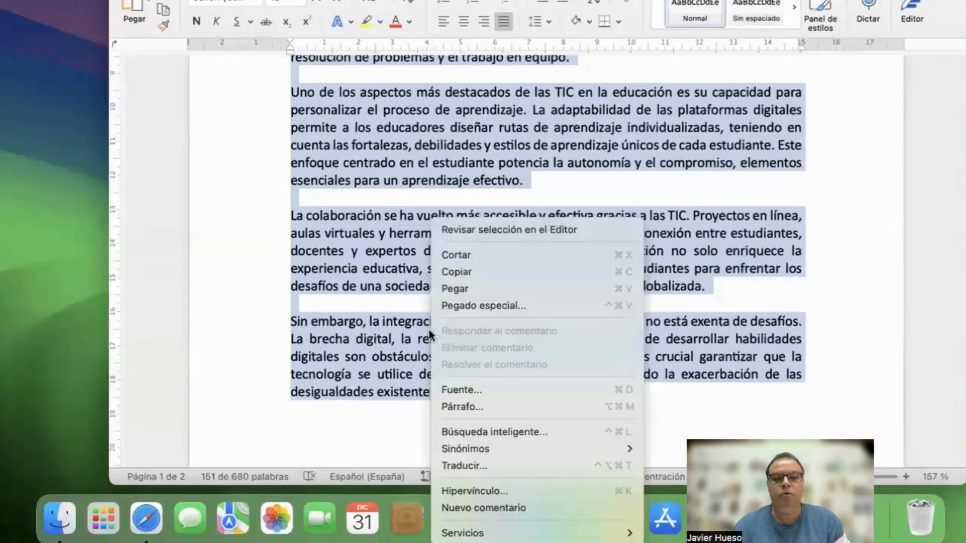
click(460, 274)
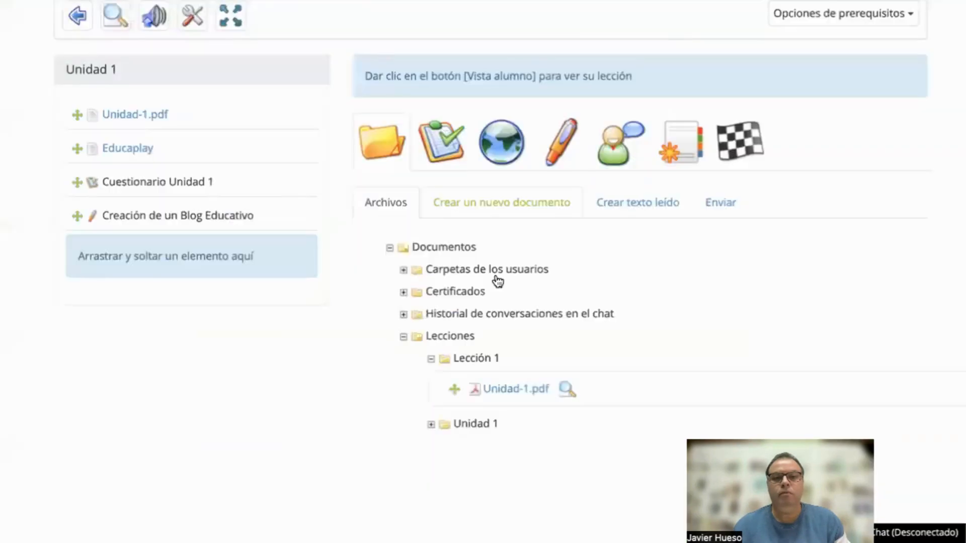
- Start a new document in the Unidad 1 lesson titled "Información complementaria", keeping Unidad 1 as its parent
click(493, 204)
scroll(528, 307, down, 1)
scroll(528, 303, down, 2)
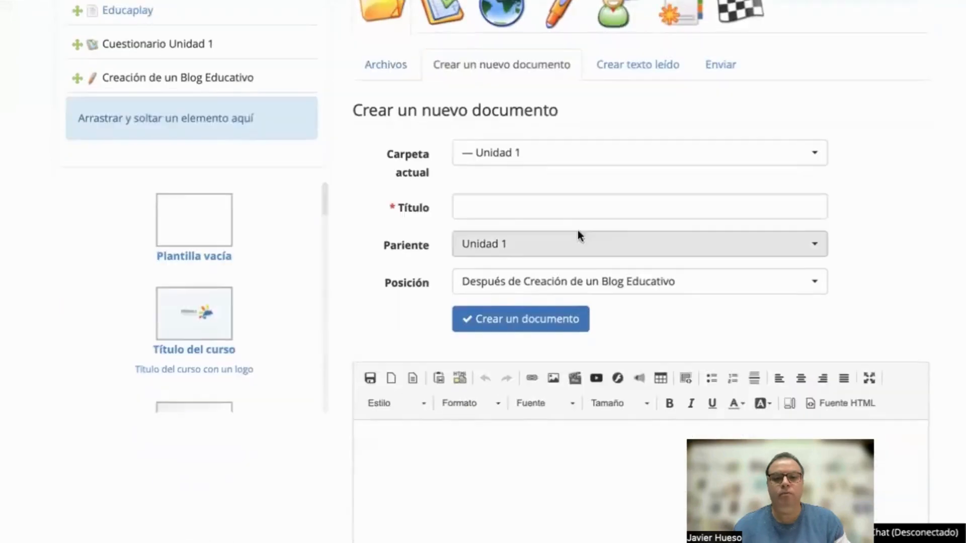
click(505, 205)
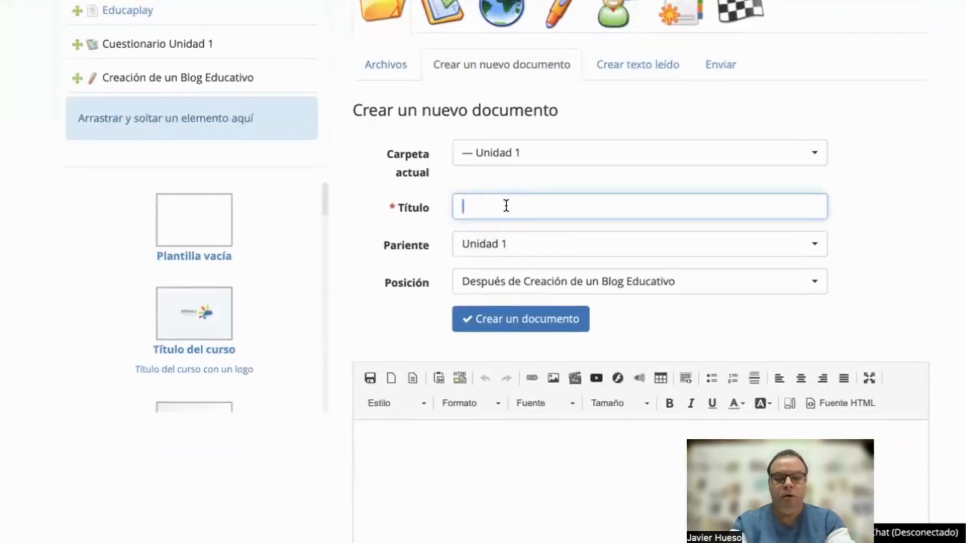
text(Información comp)
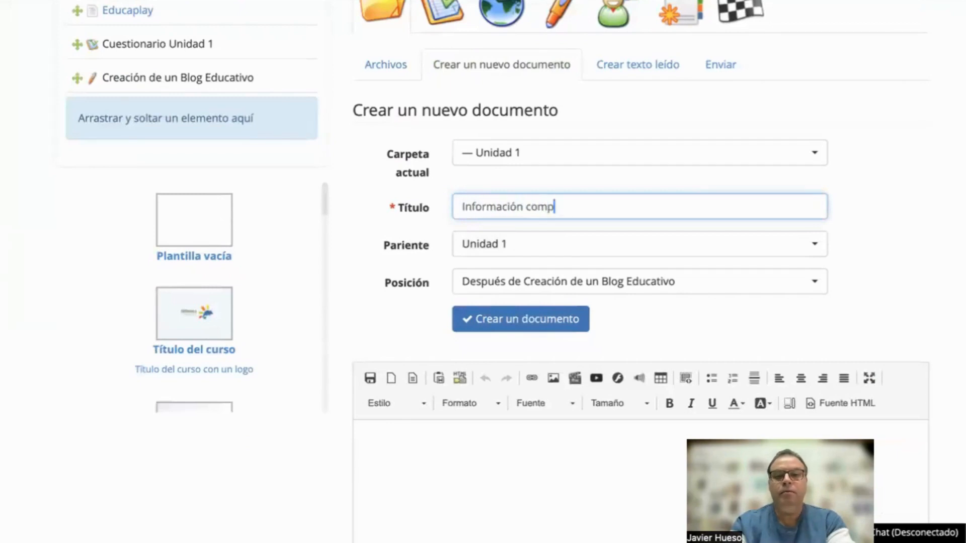
text(lementaria)
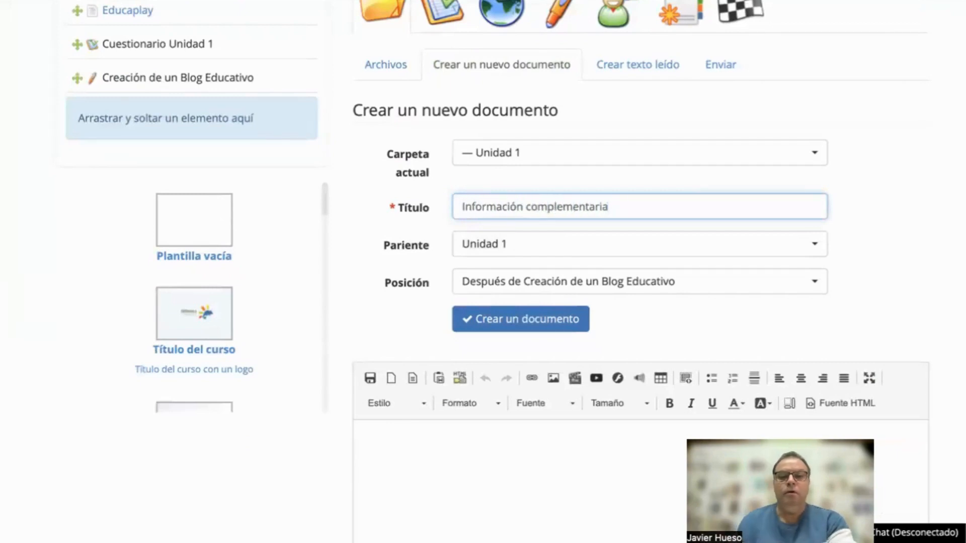
click(509, 250)
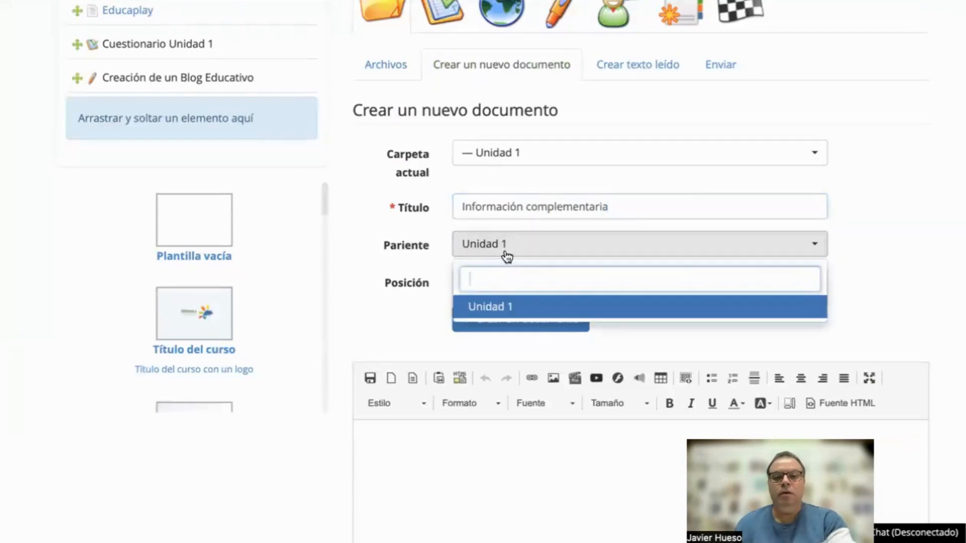
click(506, 257)
scroll(506, 299, down, 2)
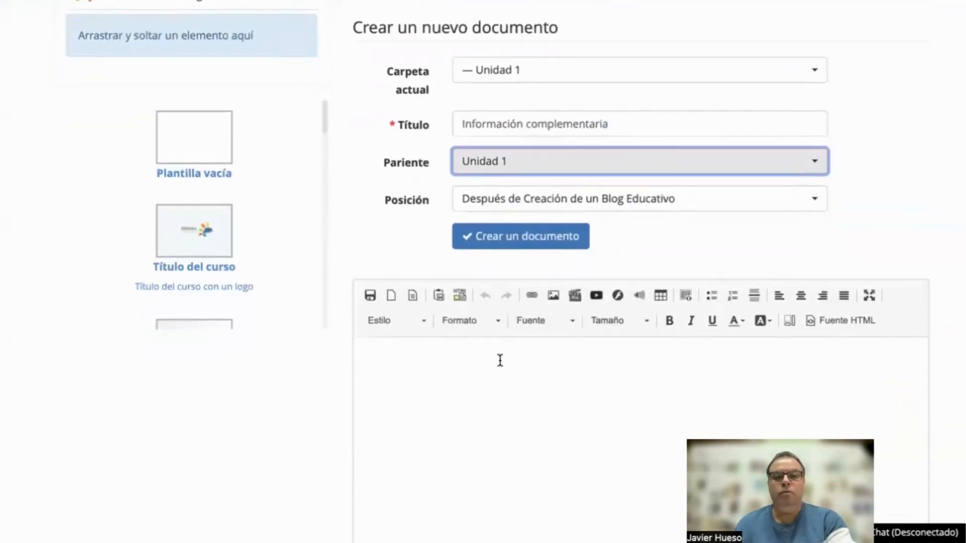
- Paste the copied Word text into the body of the new document and try to save it from the editor
click(500, 360)
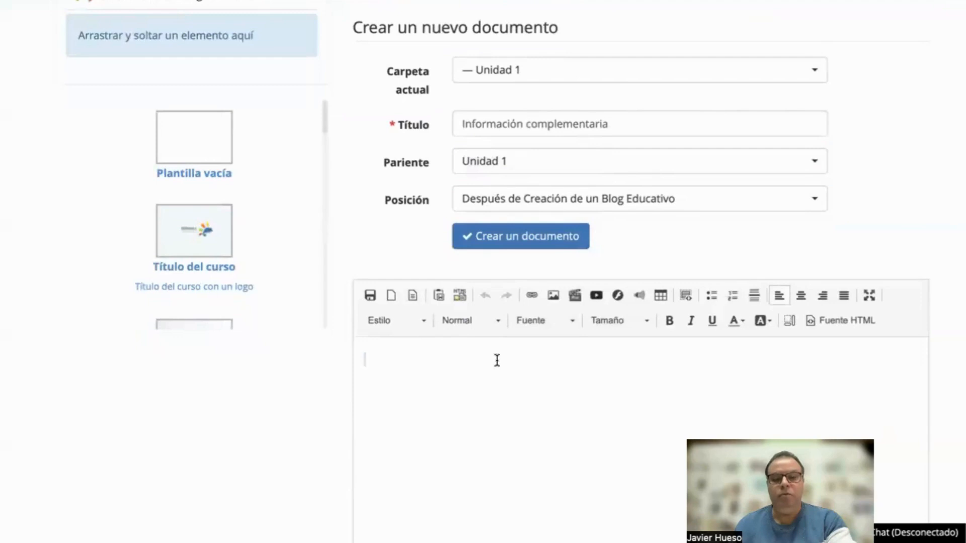
key(ctrl+v)
scroll(513, 332, up, 5)
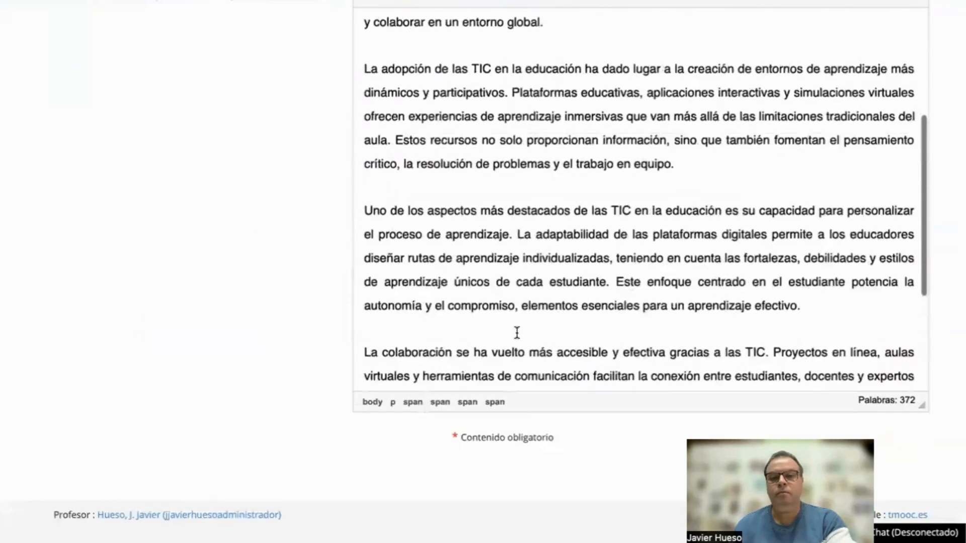
scroll(516, 332, up, 3)
scroll(532, 226, up, 10)
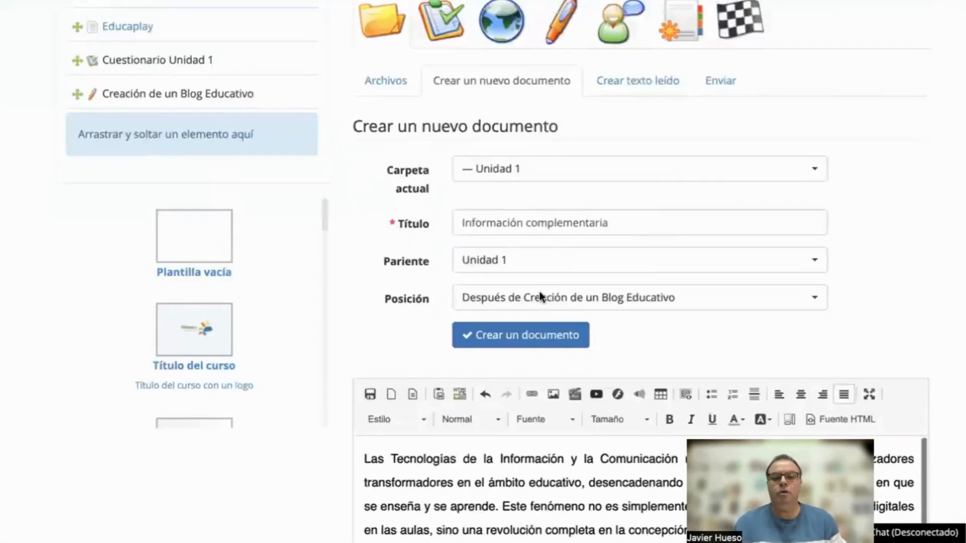
scroll(510, 364, down, 2)
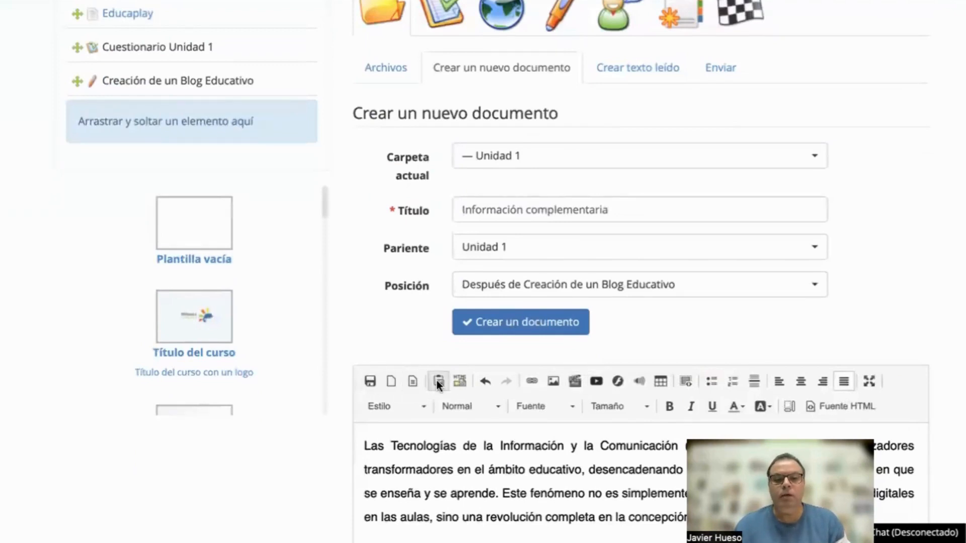
click(369, 381)
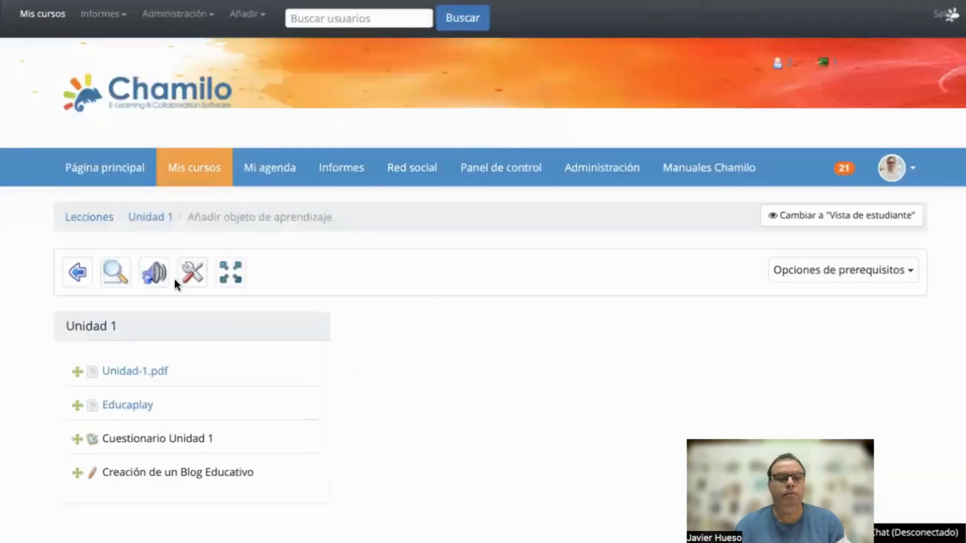
- Return to the lessons list and reopen the Unidad 1 lesson for editing
click(74, 266)
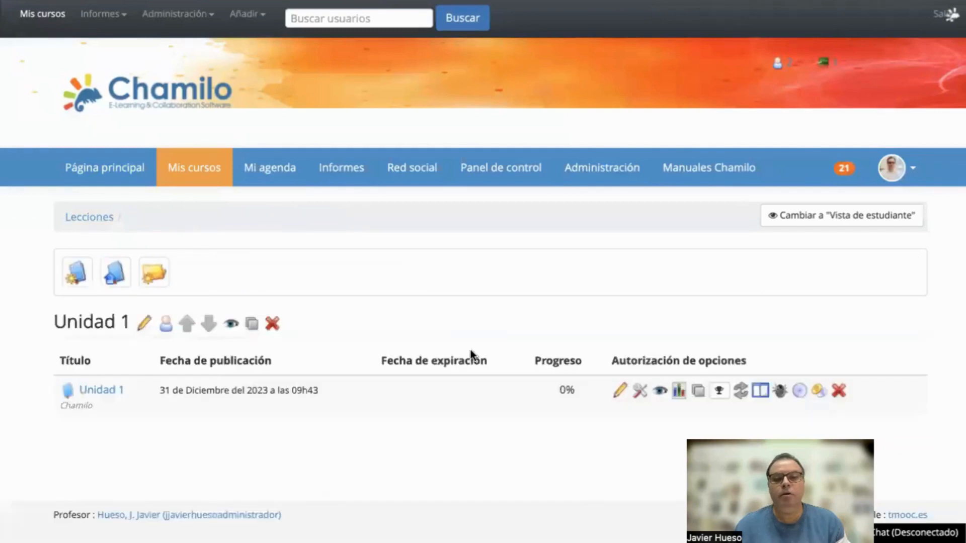
click(103, 390)
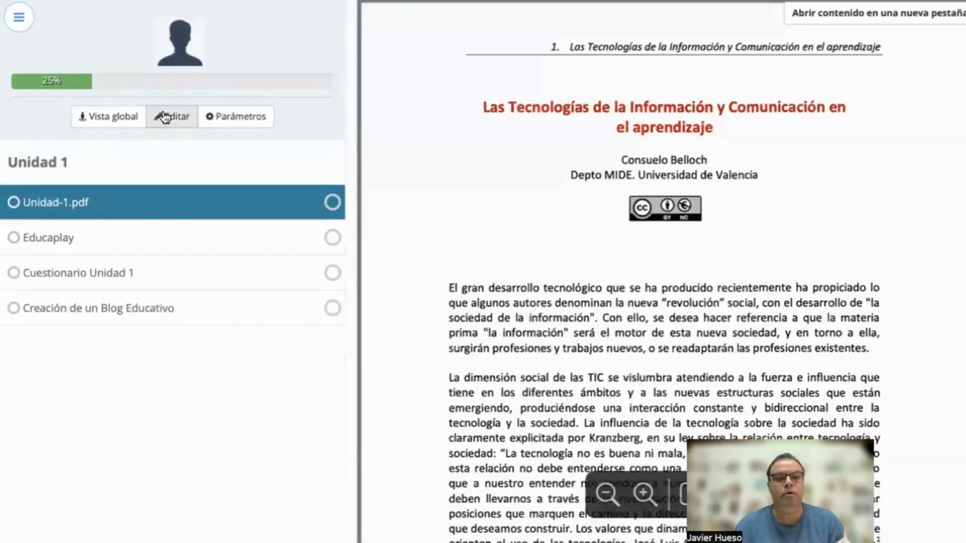
click(163, 116)
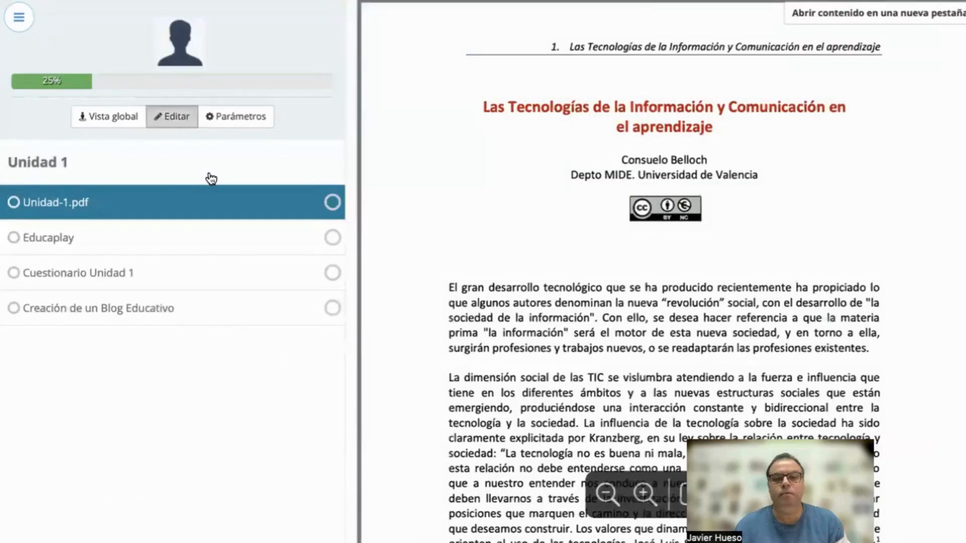
- Expand the Lecciones folder and its Lección 1 subfolder in the document tree to look for the new document
scroll(351, 272, down, 4)
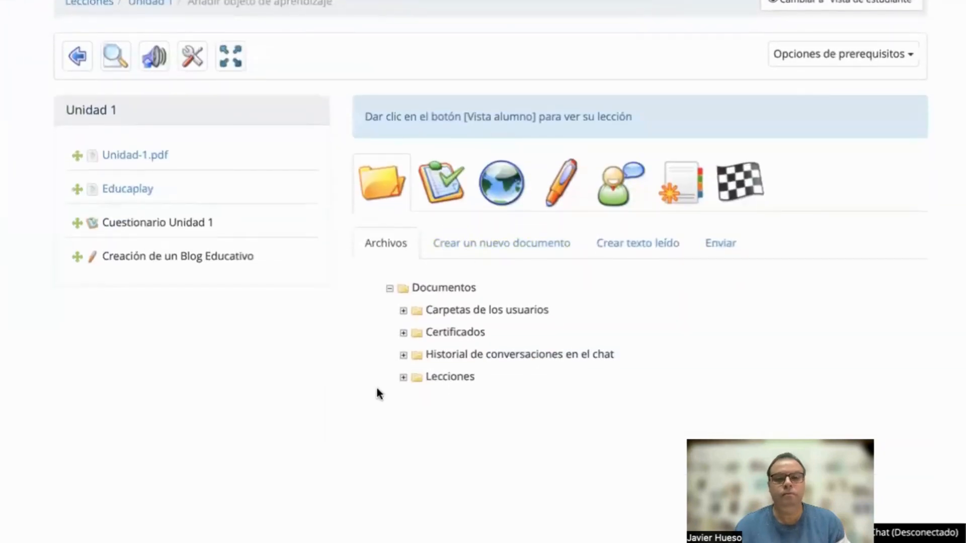
click(403, 378)
scroll(442, 382, down, 2)
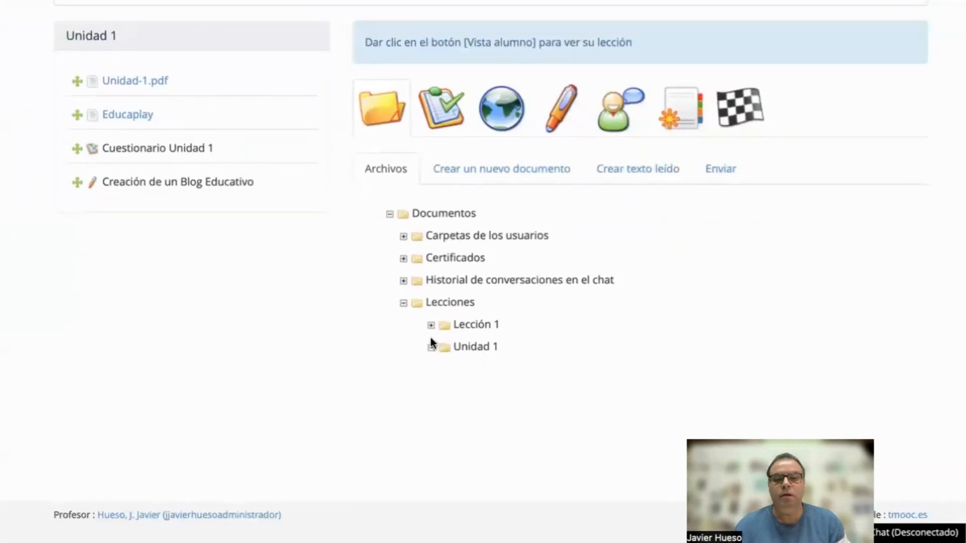
click(431, 325)
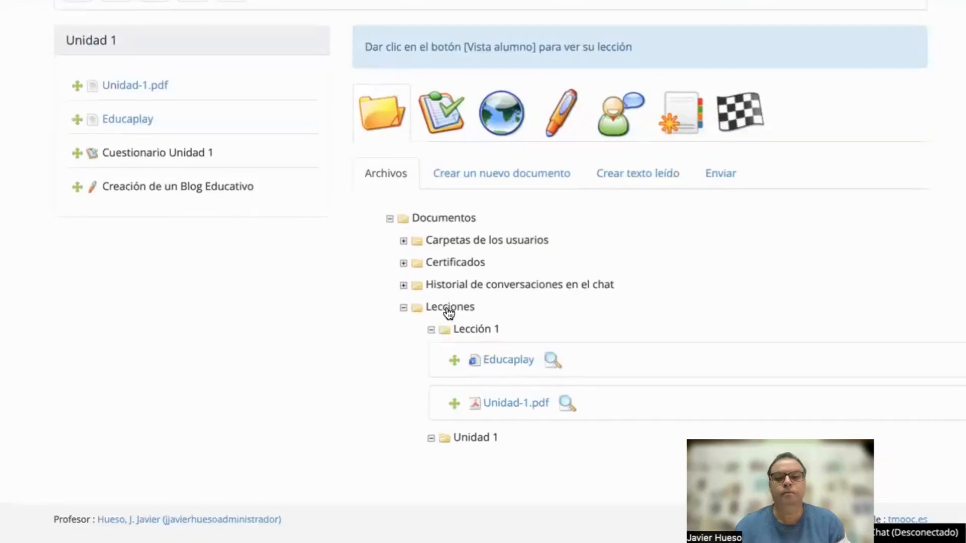
click(441, 305)
click(441, 305)
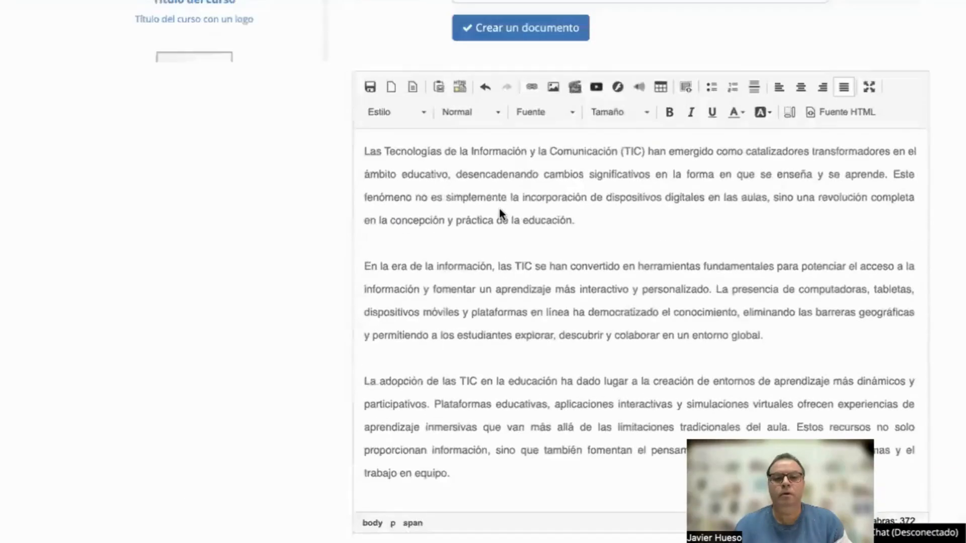
- Start inserting an image into the "Información complementaria" document and upload "Las TIC en educación.webp" to the course documents on the server
scroll(500, 212, up, 3)
scroll(500, 212, up, 2)
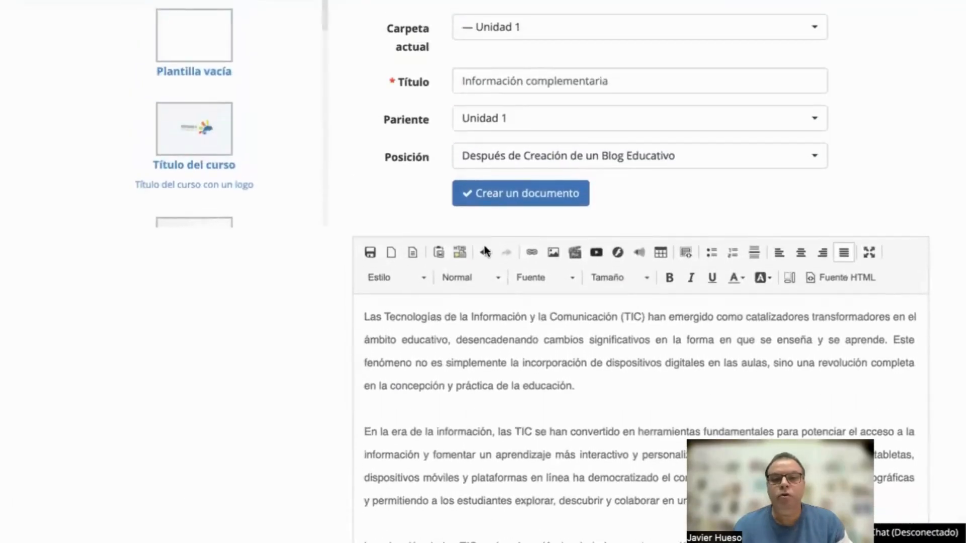
scroll(553, 255, down, 3)
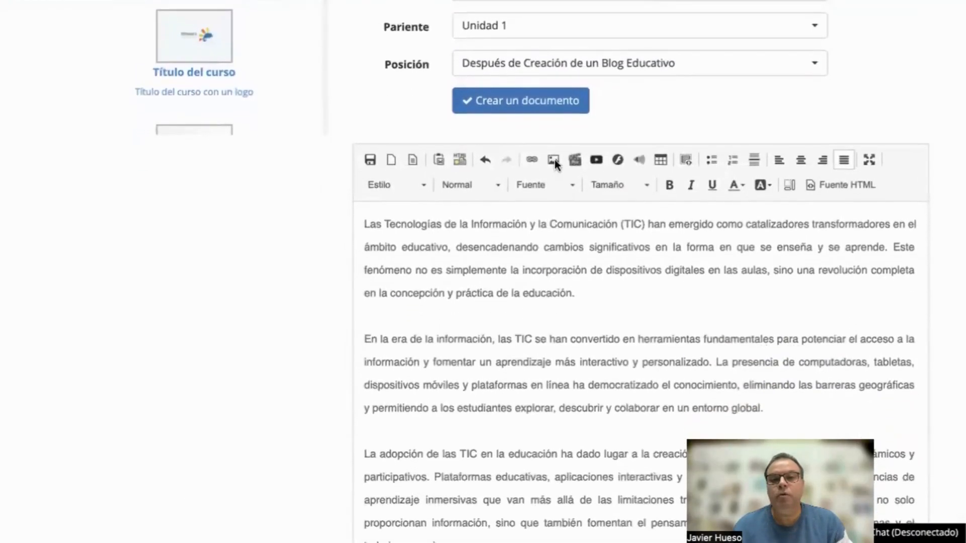
click(554, 159)
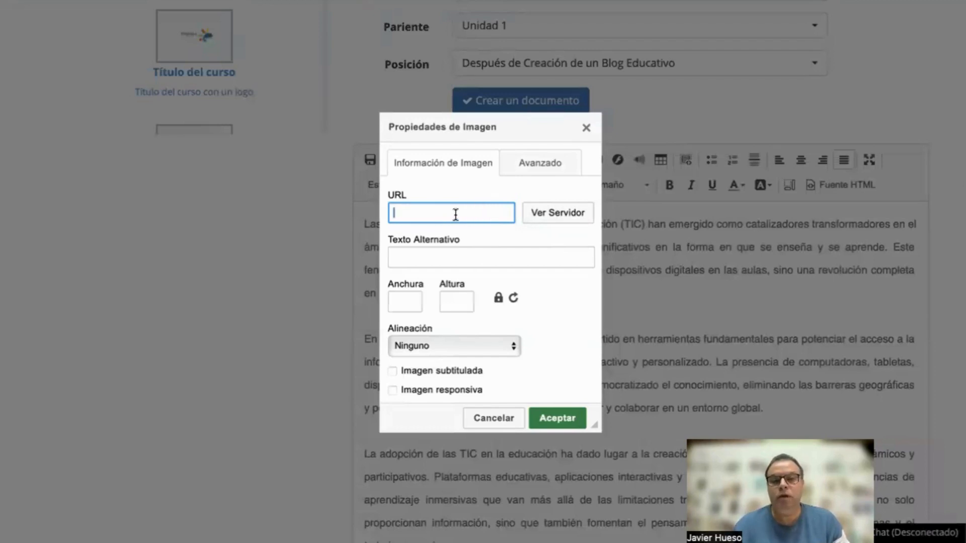
click(556, 213)
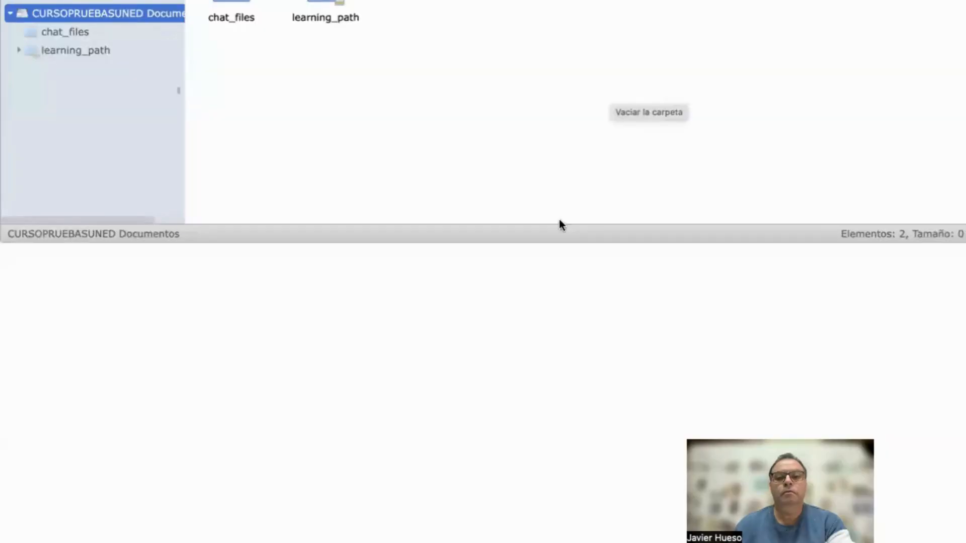
mouse_move(493, 533)
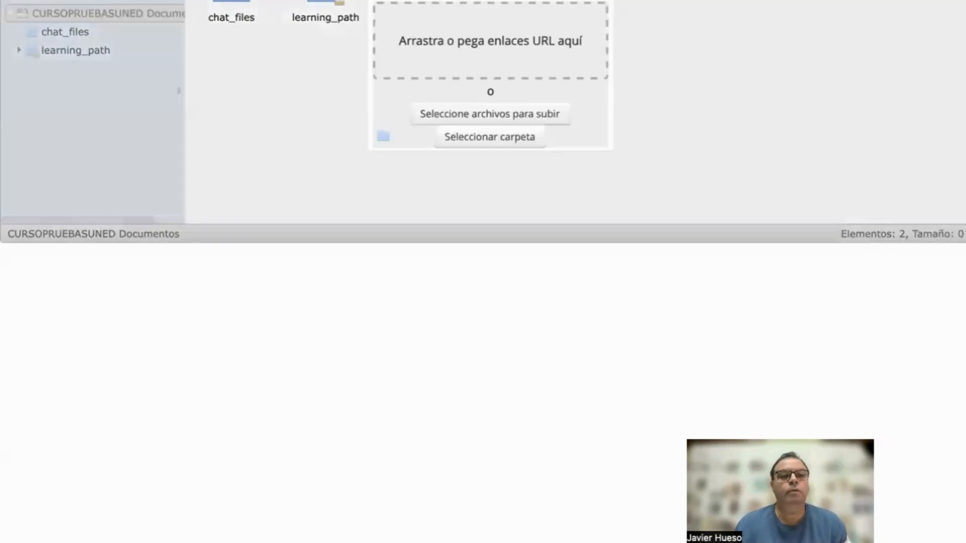
click(565, 56)
click(526, 120)
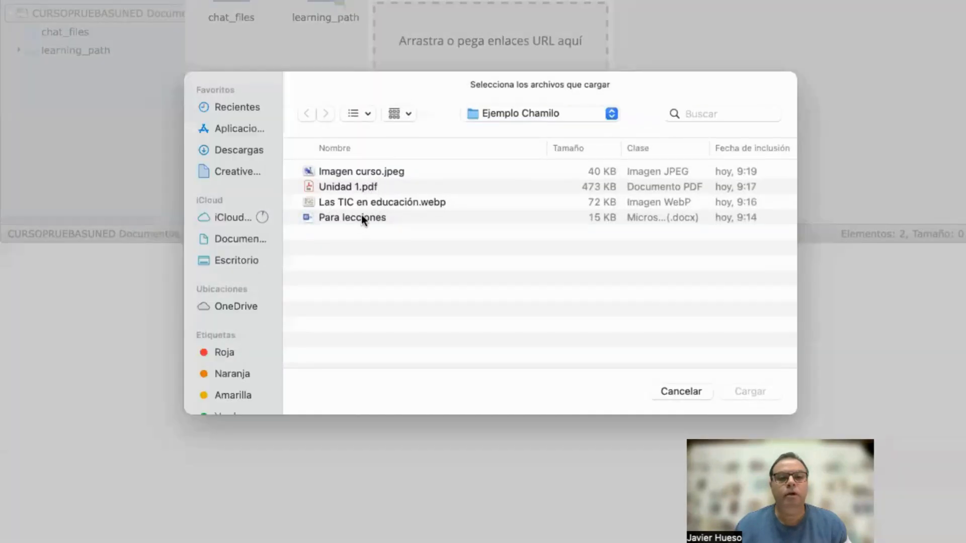
click(364, 201)
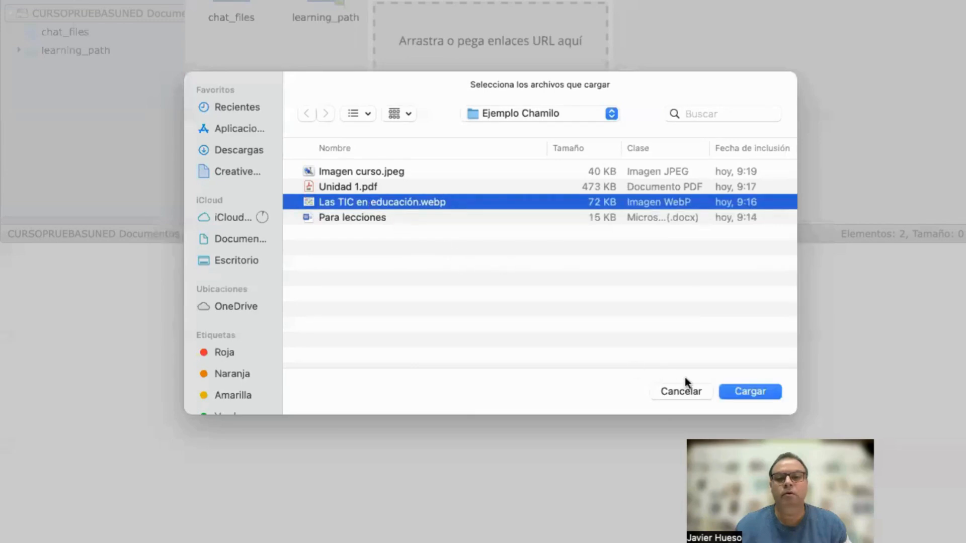
click(749, 391)
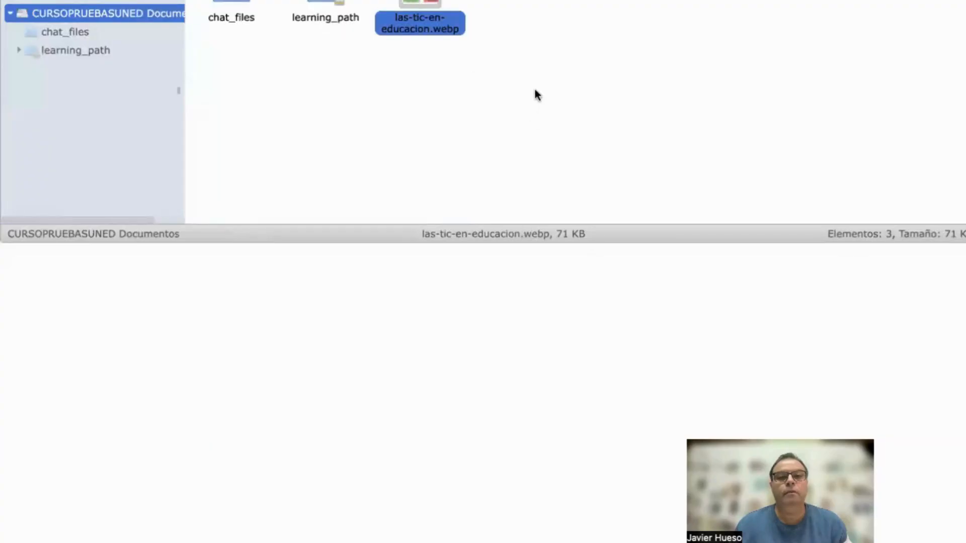
- Insert the uploaded las-tic-en-educacion.webp image into the document with no alignment, and create the document
click(377, 97)
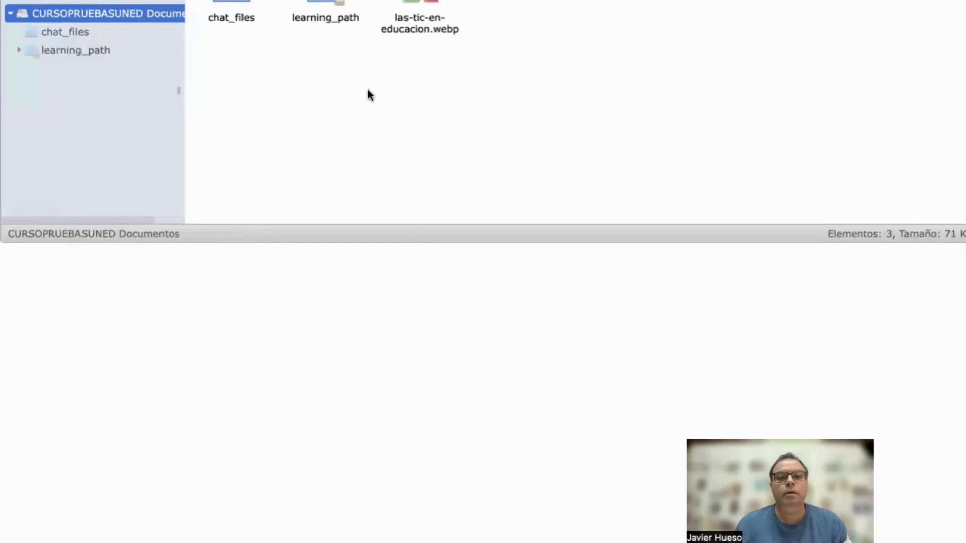
double_click(426, 7)
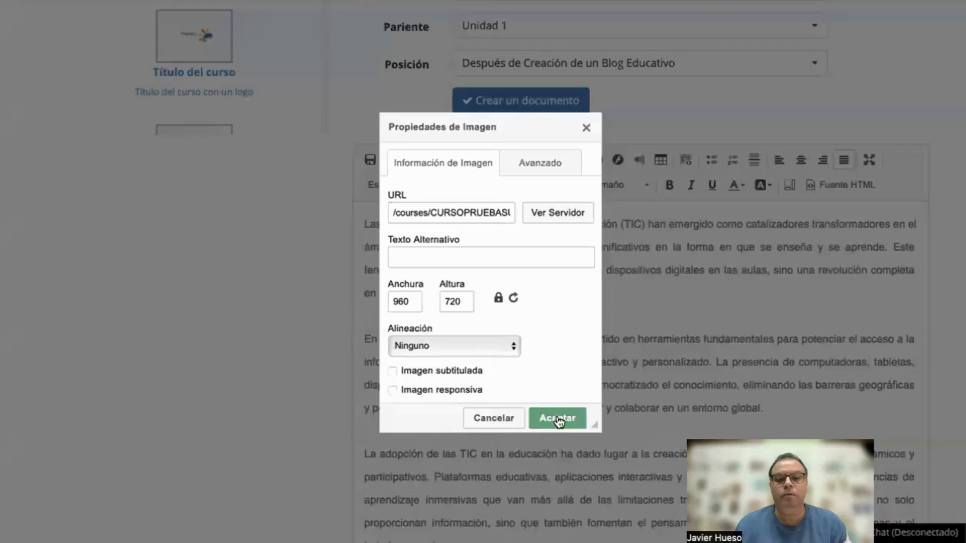
click(557, 419)
scroll(513, 279, up, 7)
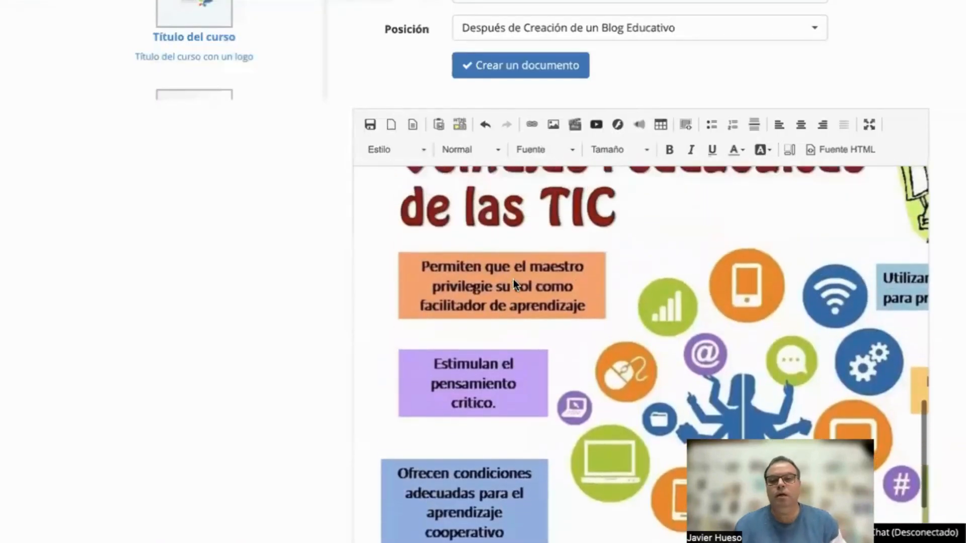
scroll(454, 376, down, 7)
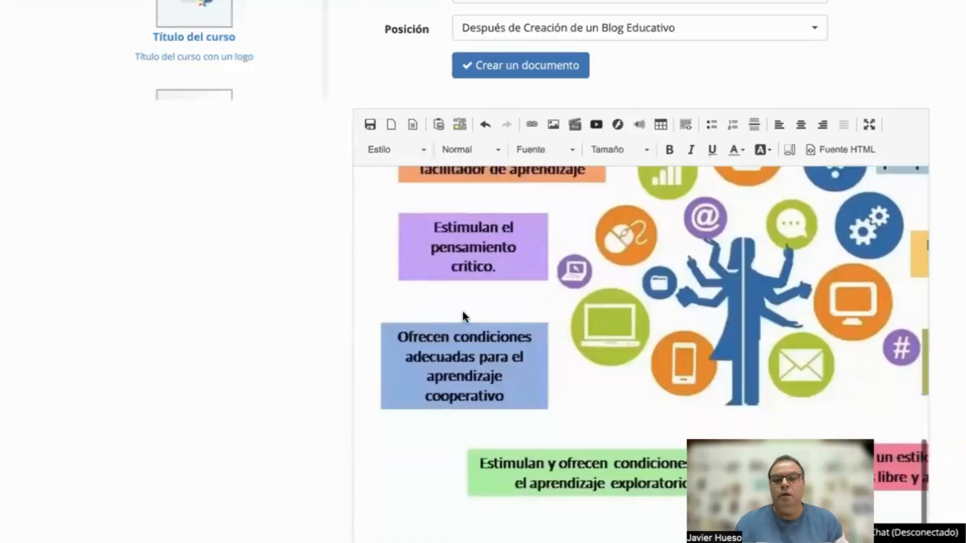
scroll(463, 312, up, 8)
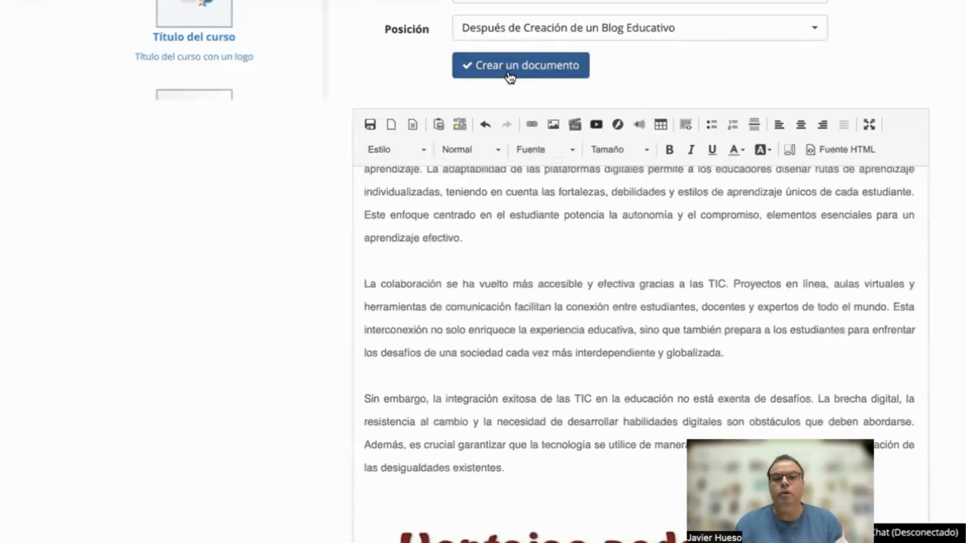
click(518, 70)
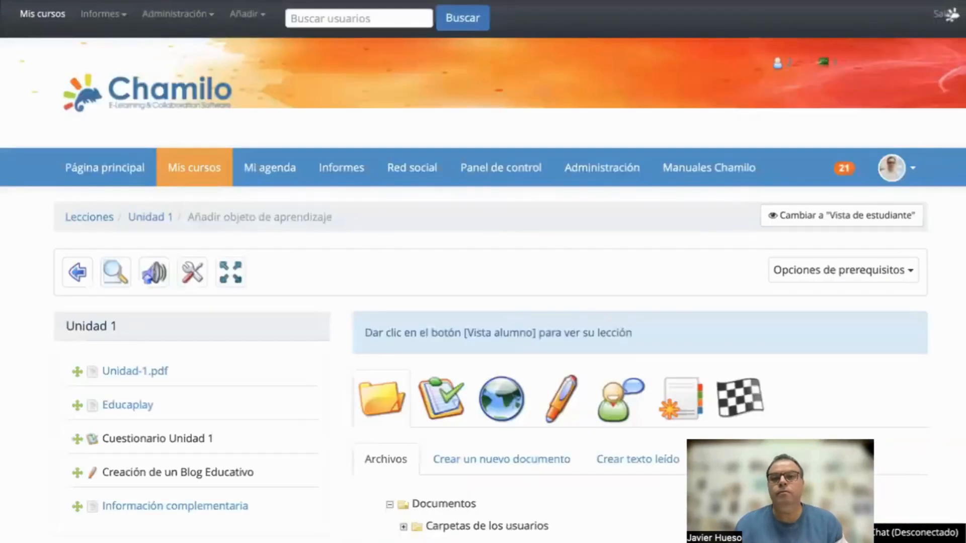
- Open the form for adding las-tic-en-educacion.webp from the document tree to the lesson and check its parent options
scroll(340, 400, down, 6)
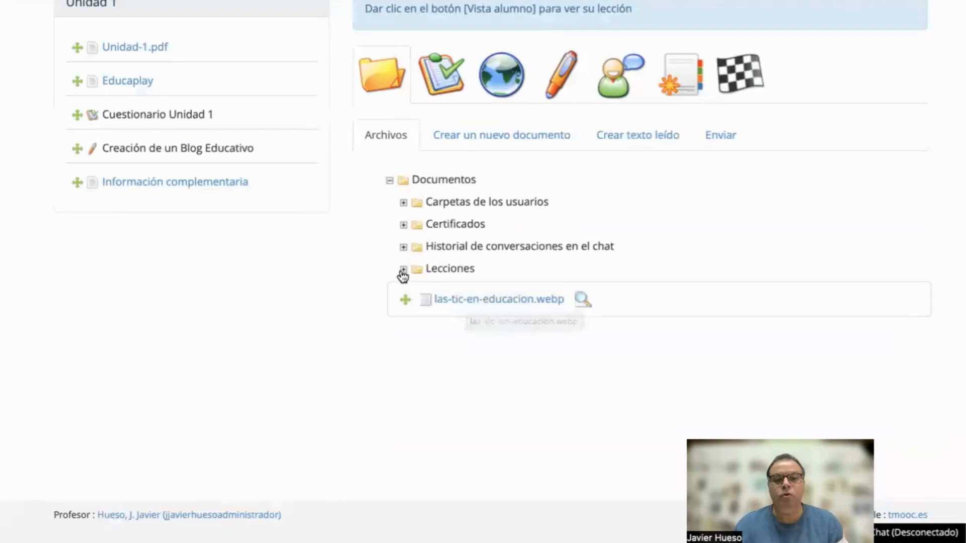
click(474, 302)
scroll(513, 411, down, 3)
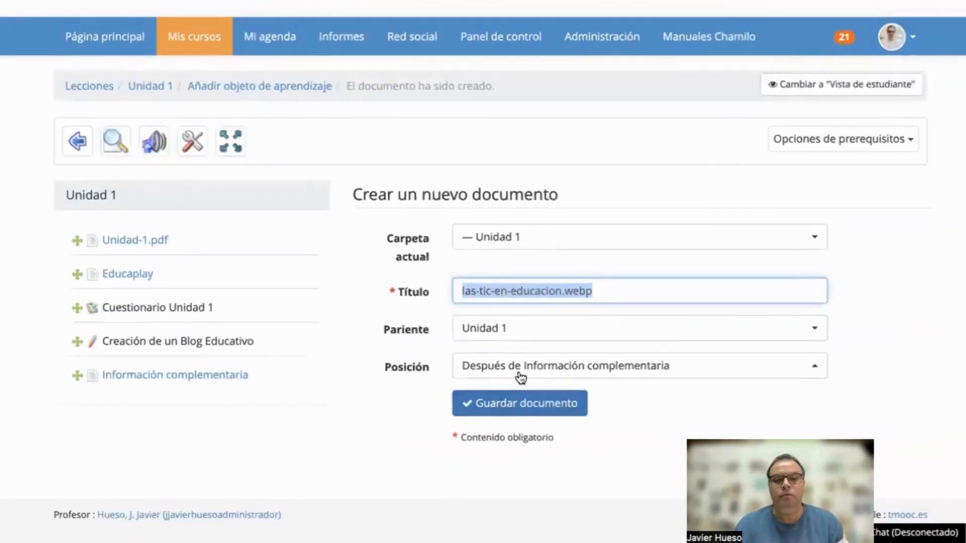
click(769, 327)
click(715, 341)
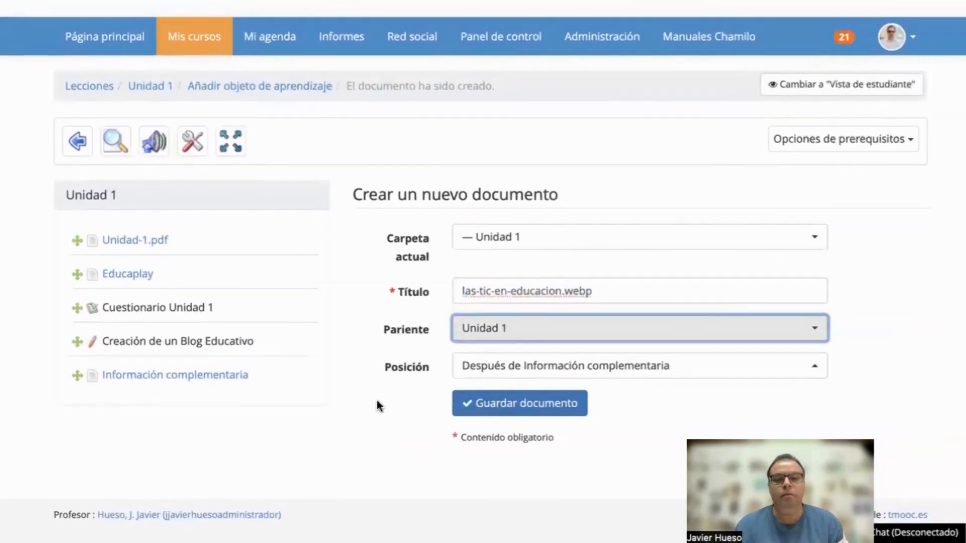
- Leave the las-tic-en-educacion.webp form without saving it and return to the lesson's page for adding learning objects
mouse_move(154, 375)
click(291, 86)
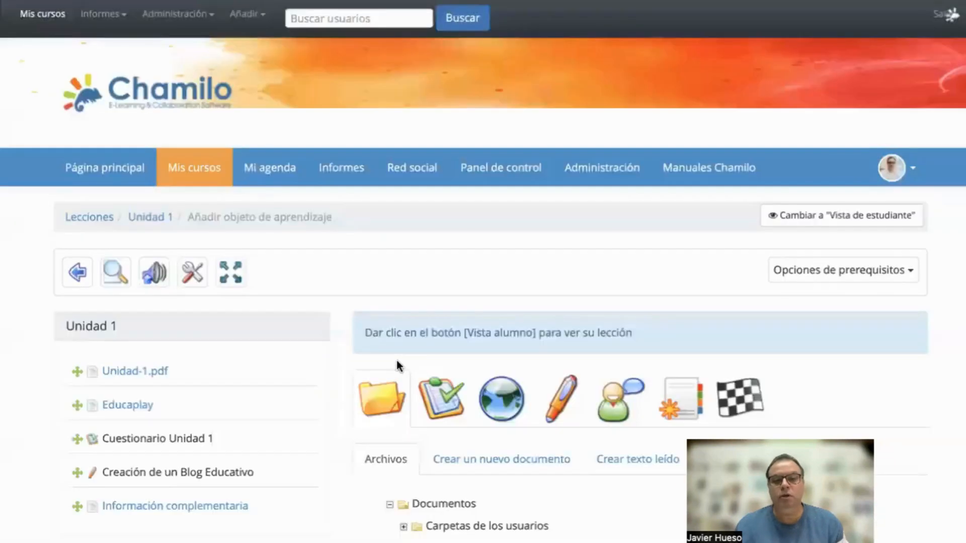
scroll(396, 360, down, 6)
drag(468, 299, 511, 323)
scroll(260, 354, up, 2)
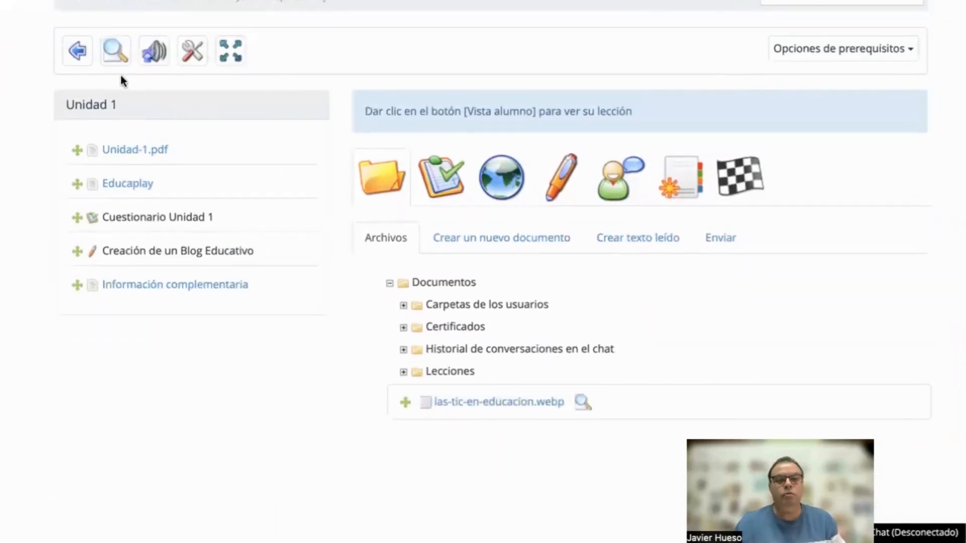
- Preview the Unidad 1 lesson and view its Unidad-1.pdf, Educaplay and Cuestionario Unidad 1 items
click(115, 52)
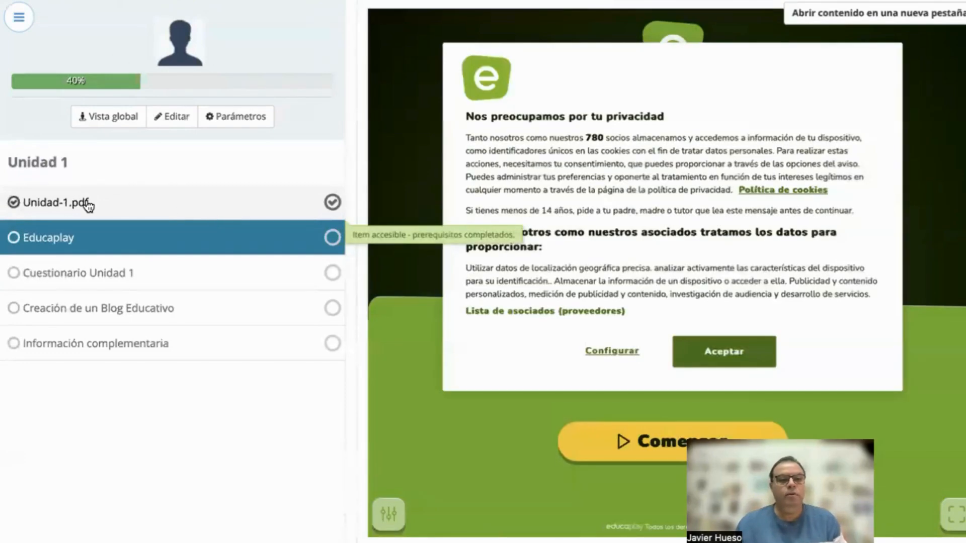
click(89, 205)
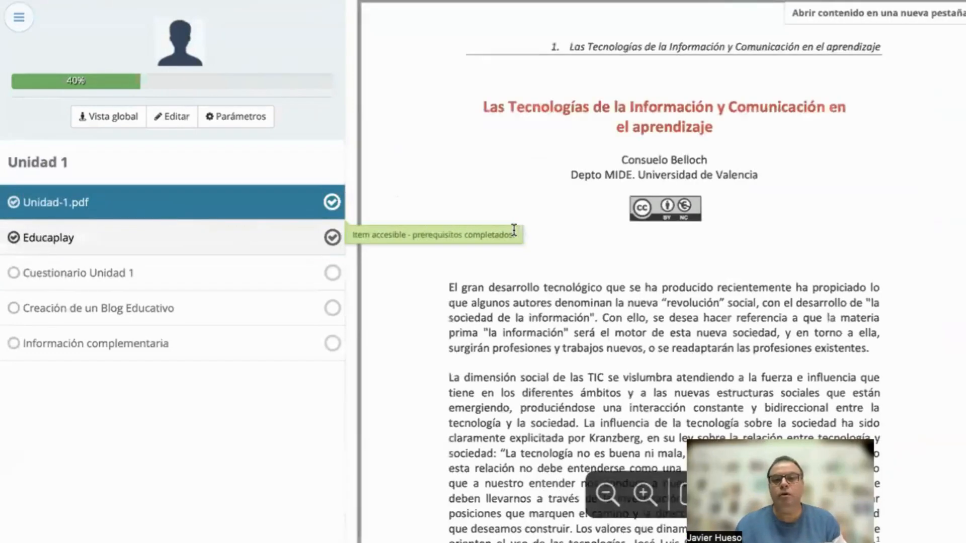
scroll(514, 230, down, 10)
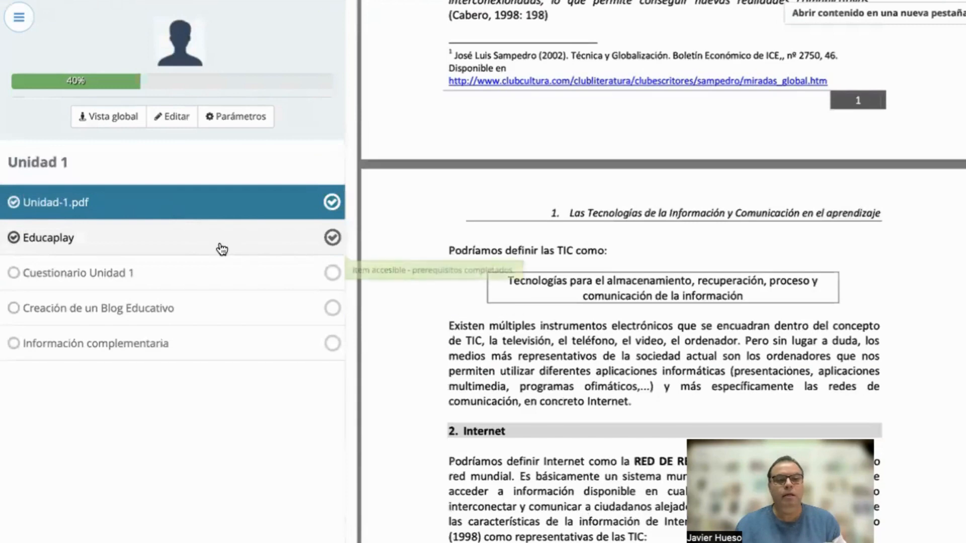
click(221, 247)
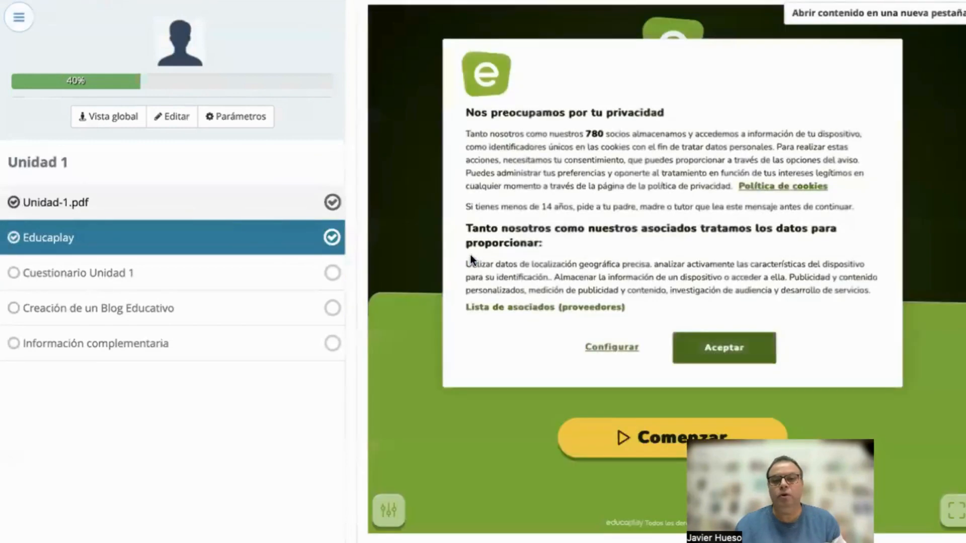
click(140, 272)
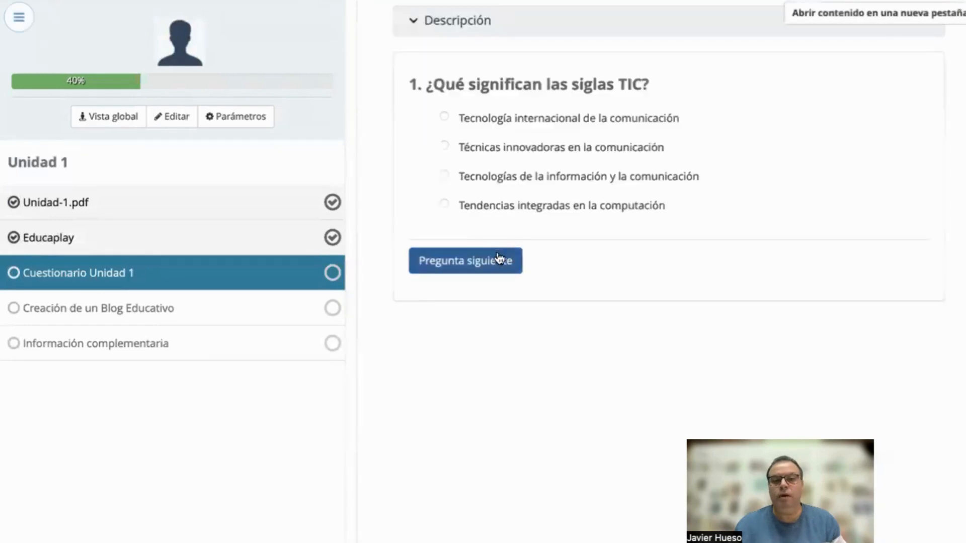
- View the Creación de un Blog Educativo task in the lesson preview and read its student instructions
click(143, 315)
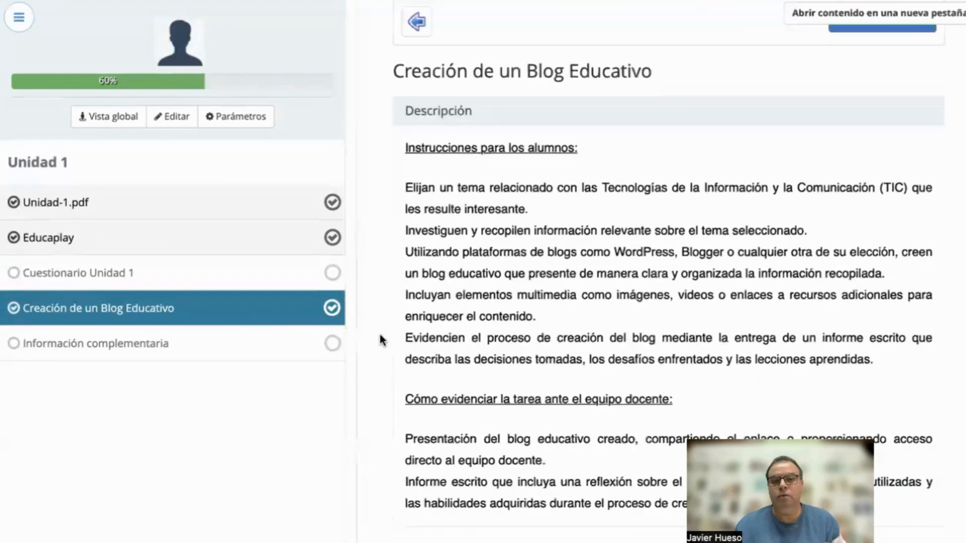
scroll(439, 345, down, 3)
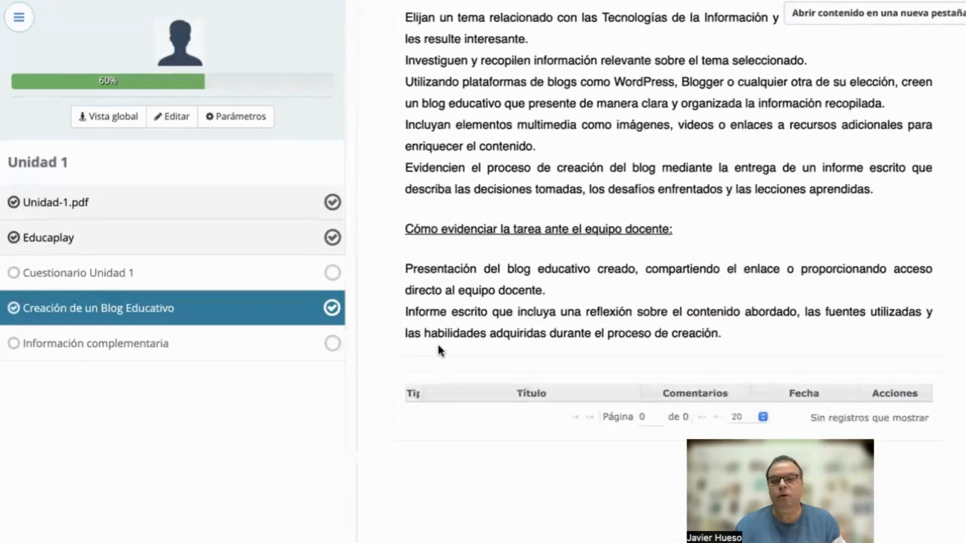
scroll(439, 345, up, 3)
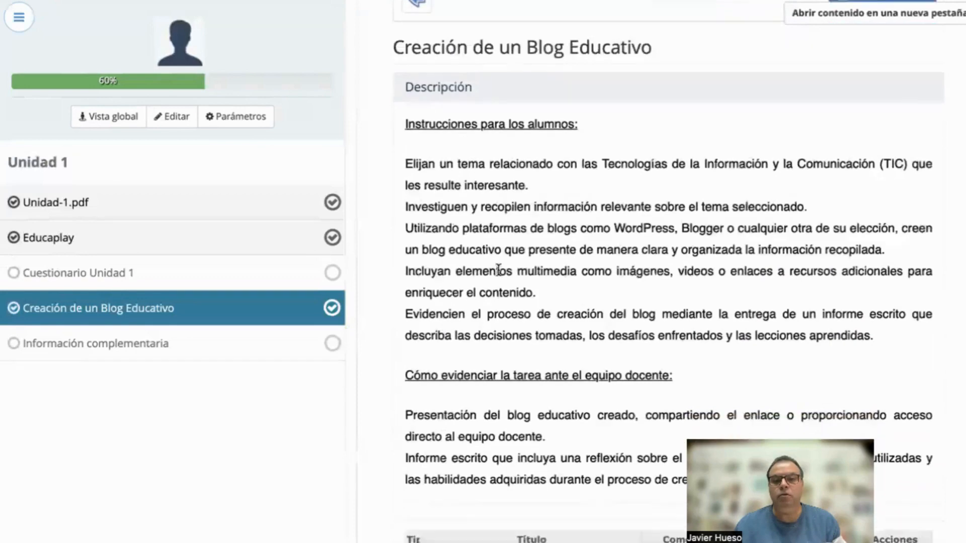
scroll(498, 270, down, 3)
scroll(498, 271, up, 3)
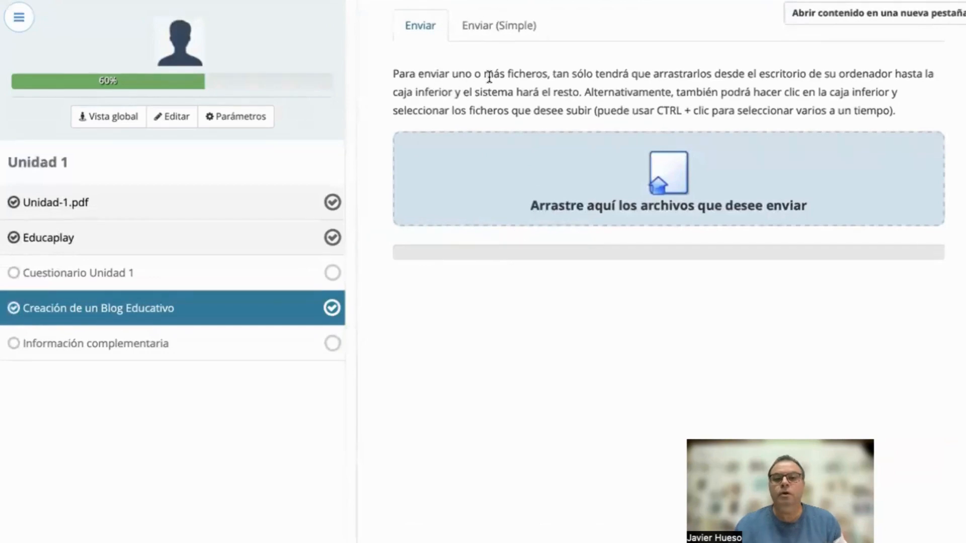
- Examine the simple submission form of the blog task, including its title, file and description fields
click(468, 28)
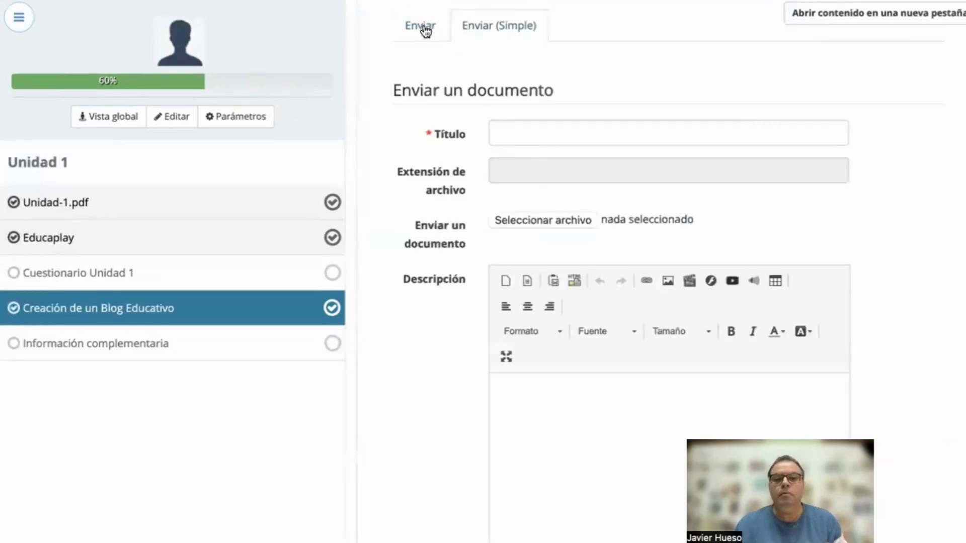
scroll(532, 176, down, 2)
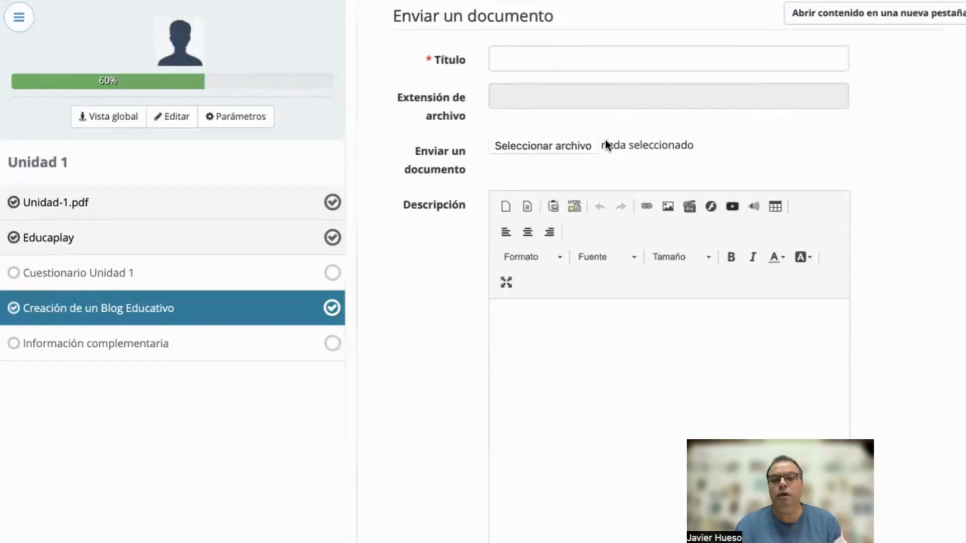
scroll(603, 146, down, 3)
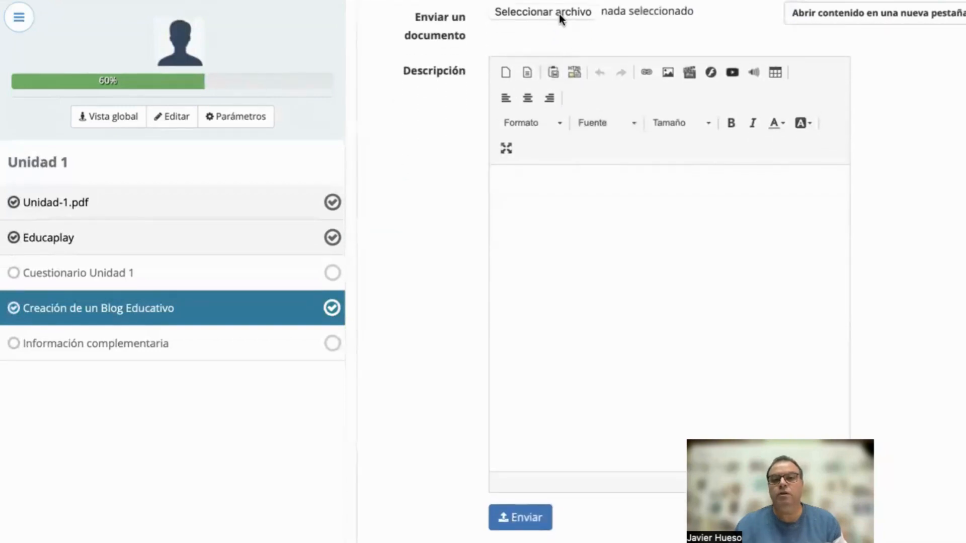
scroll(560, 41, up, 1)
scroll(586, 248, down, 4)
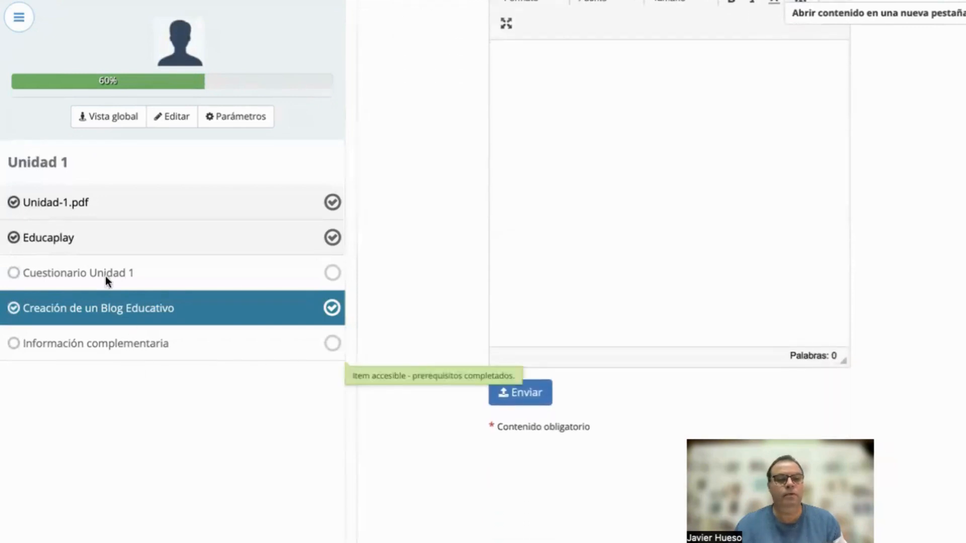
- View the start page of Cuestionario Unidad 1 and Unidad-1.pdf again, and return to editing the lesson
click(158, 274)
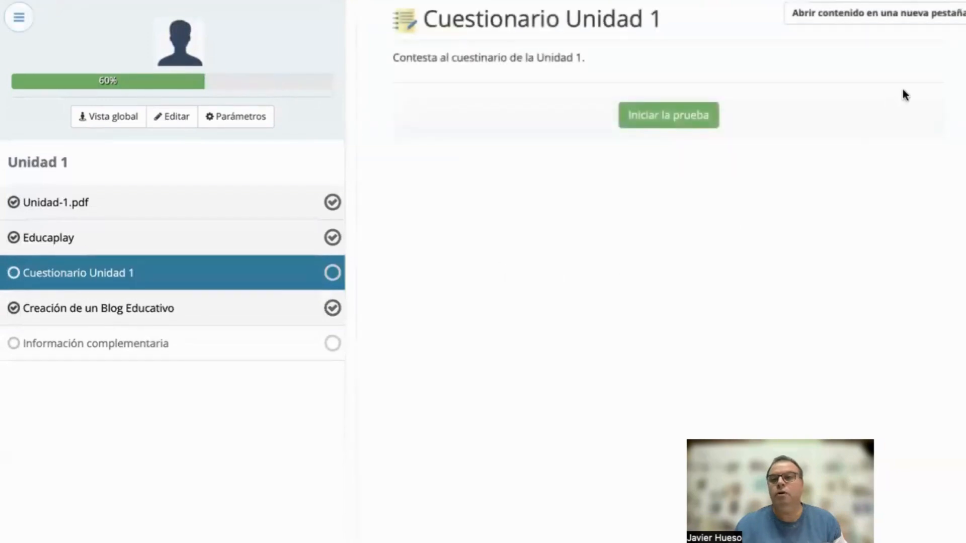
click(99, 208)
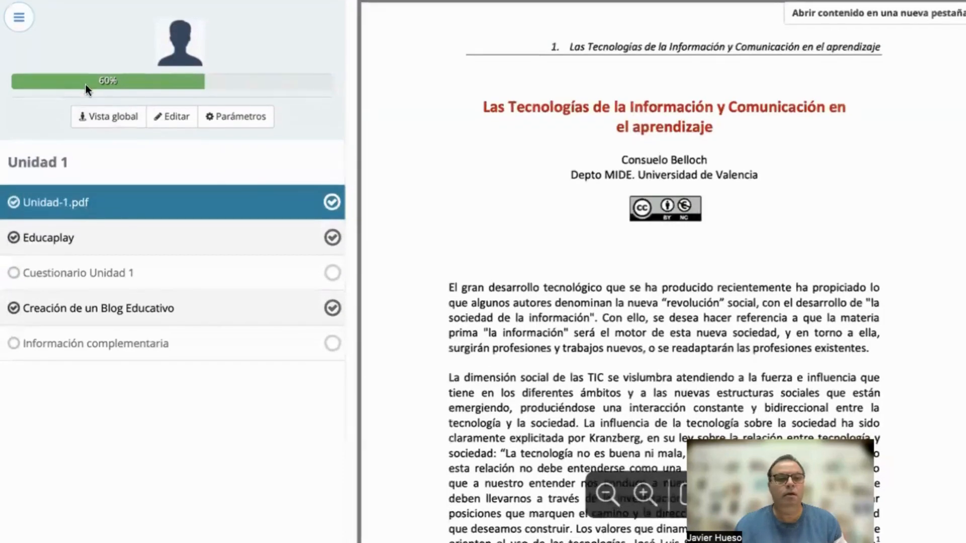
click(170, 118)
scroll(319, 269, down, 3)
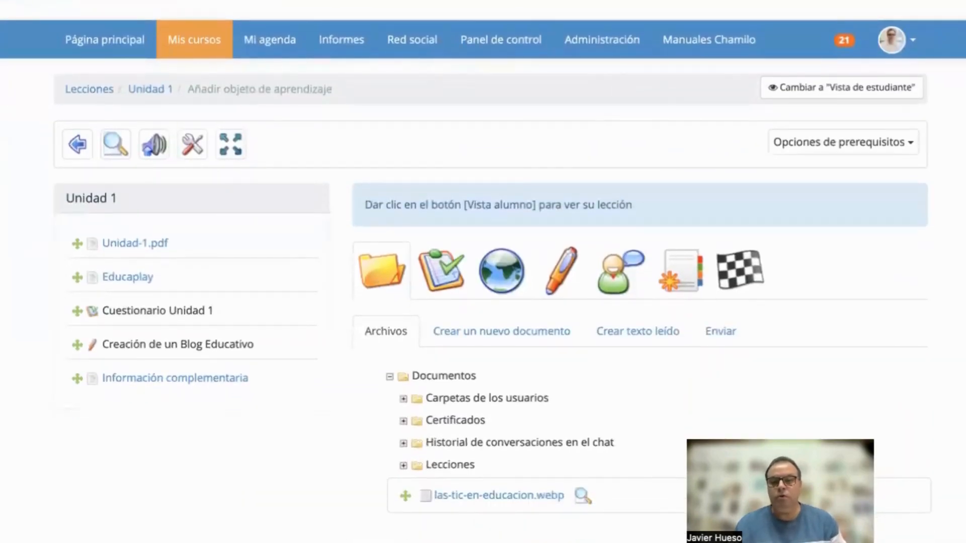
scroll(612, 399, down, 1)
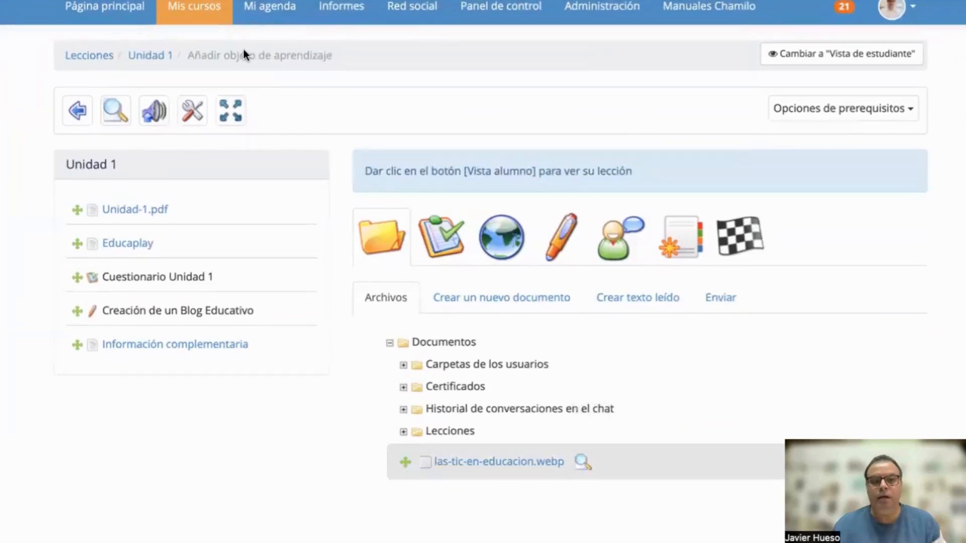
- Go to the course list and open the Evaluaciones tool of the course VENTAJAS PEDAGÓGICAS DE LAS TIC EN EDUCACIÓN
scroll(243, 50, up, 5)
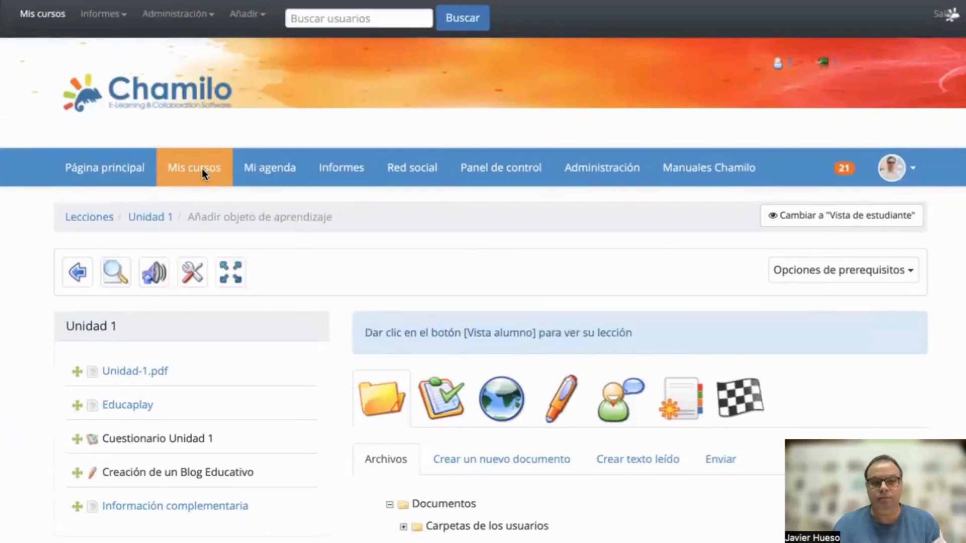
click(203, 175)
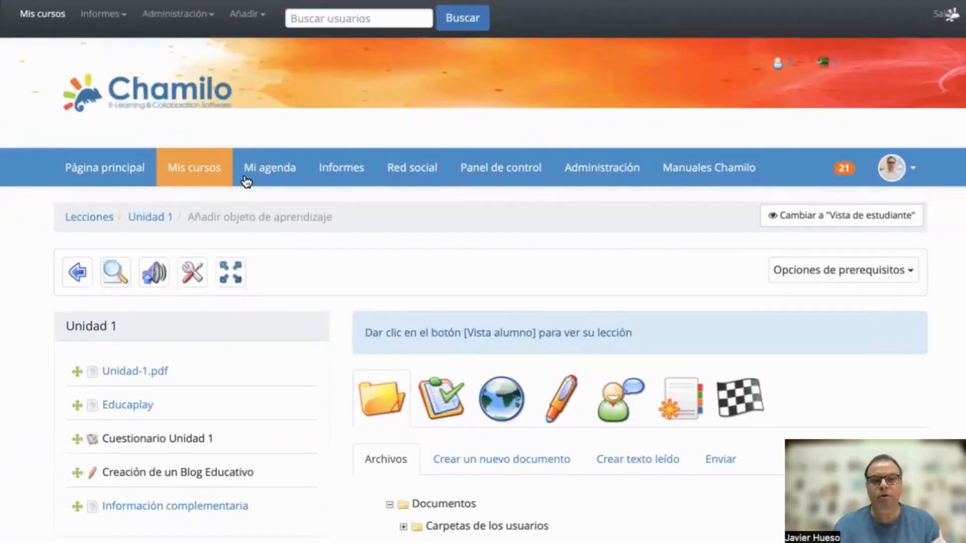
scroll(461, 285, down, 4)
scroll(461, 286, down, 12)
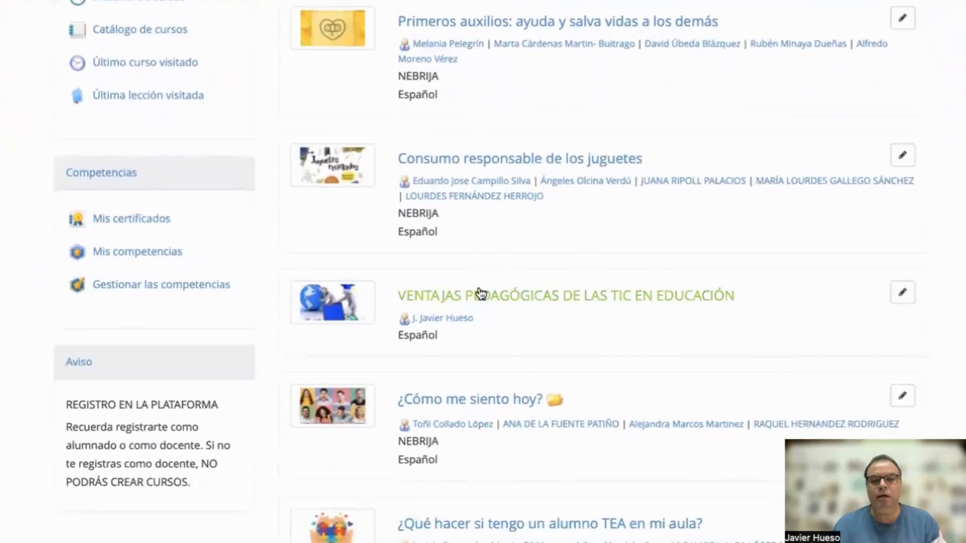
click(478, 292)
scroll(327, 224, down, 6)
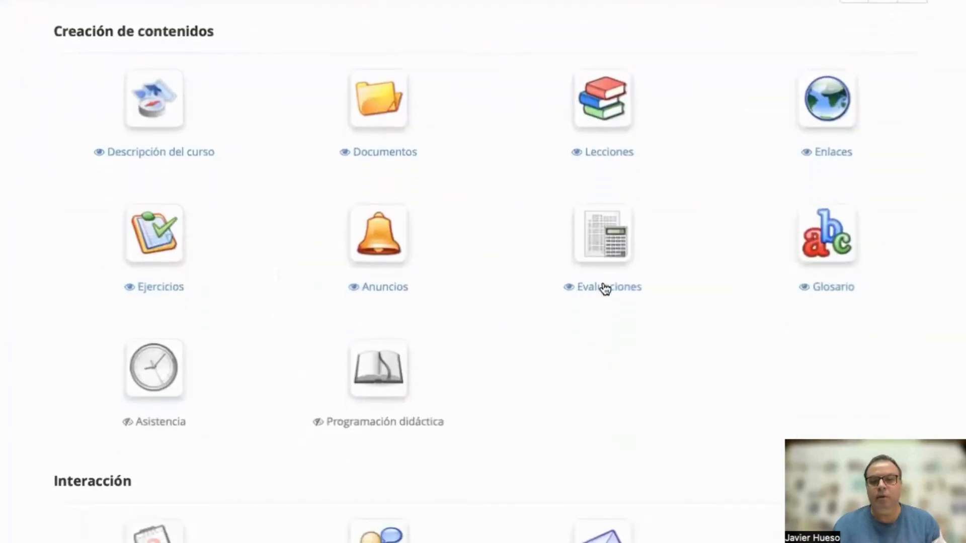
click(604, 285)
scroll(518, 247, down, 3)
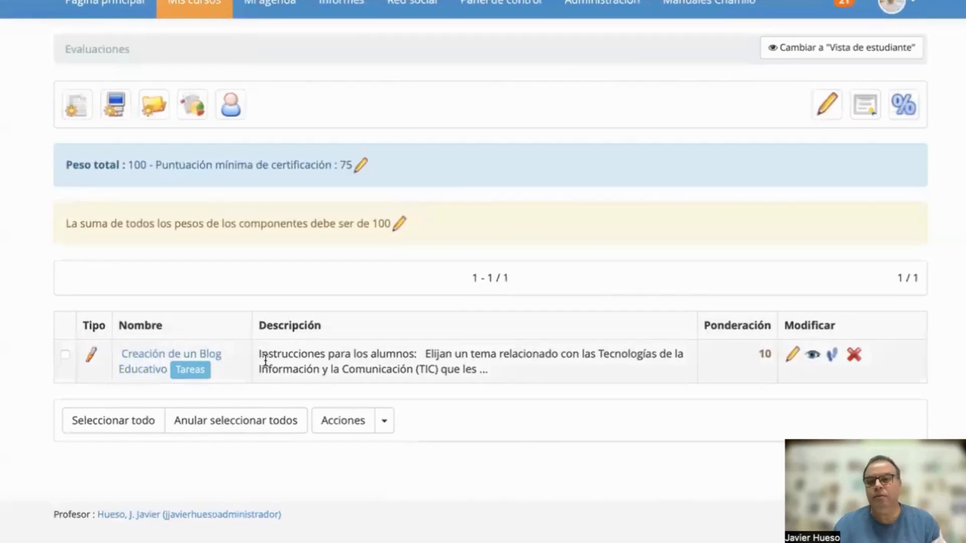
mouse_move(265, 361)
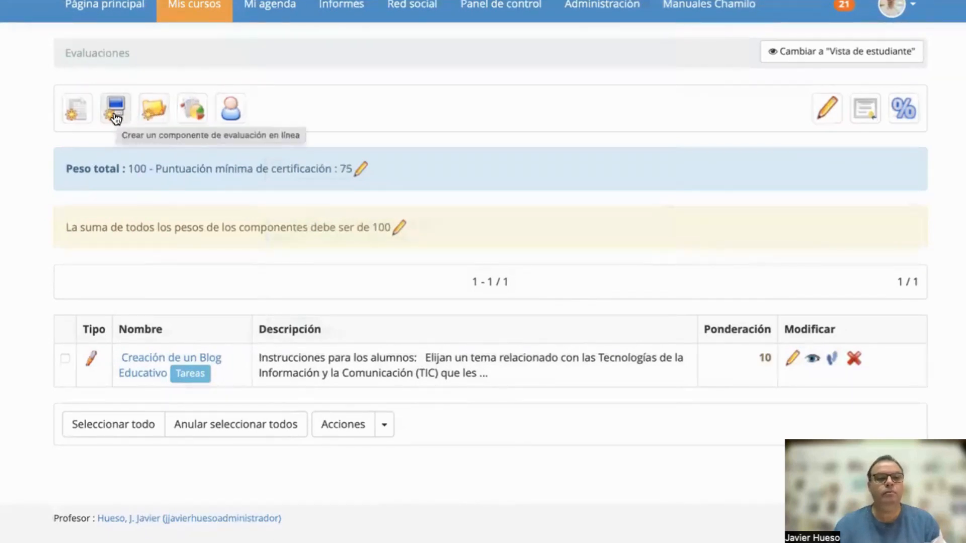
- Add a visible evaluation category named UNIDAD 1 with a total weight of 20
click(150, 114)
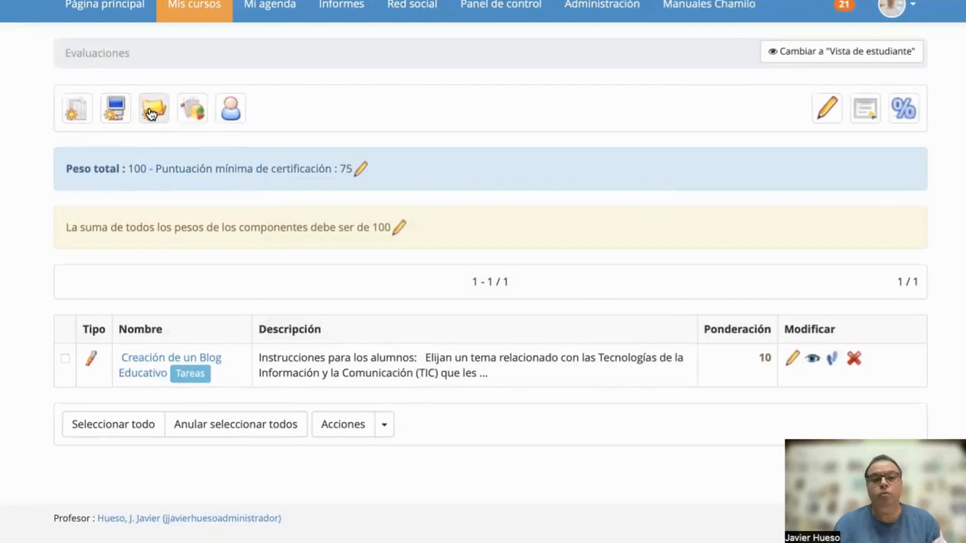
click(253, 264)
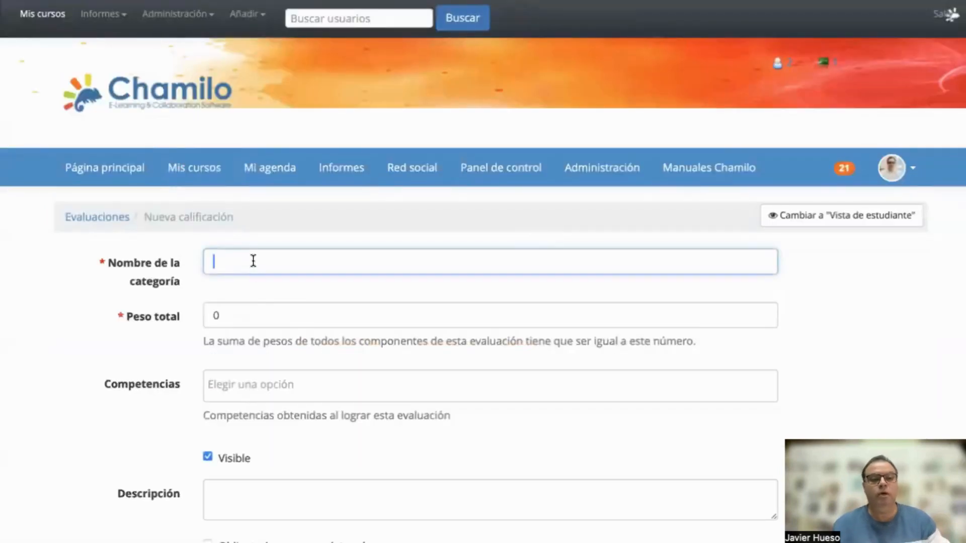
key(Caps_Lock)
text(UNIDAD 1)
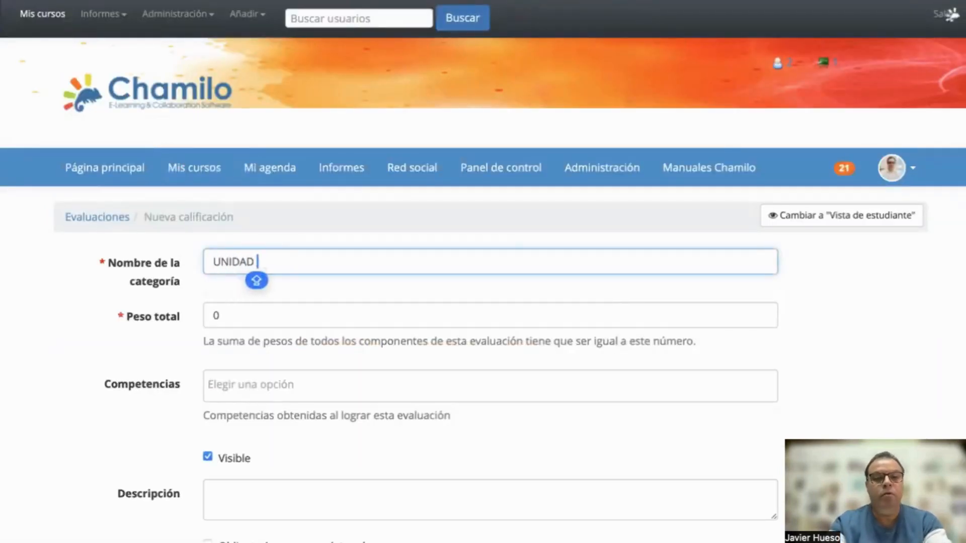
click(226, 316)
key(BackSpace)
text(20)
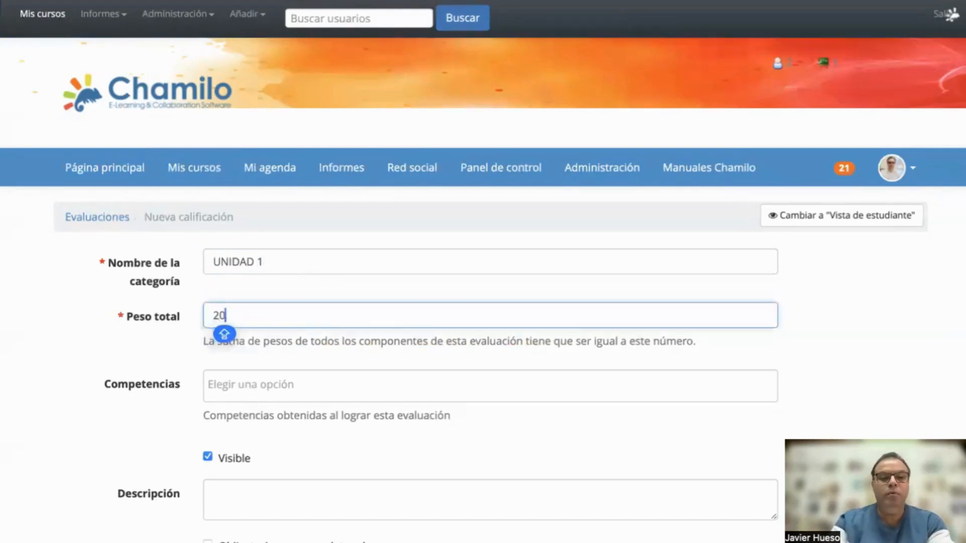
scroll(269, 421, down, 4)
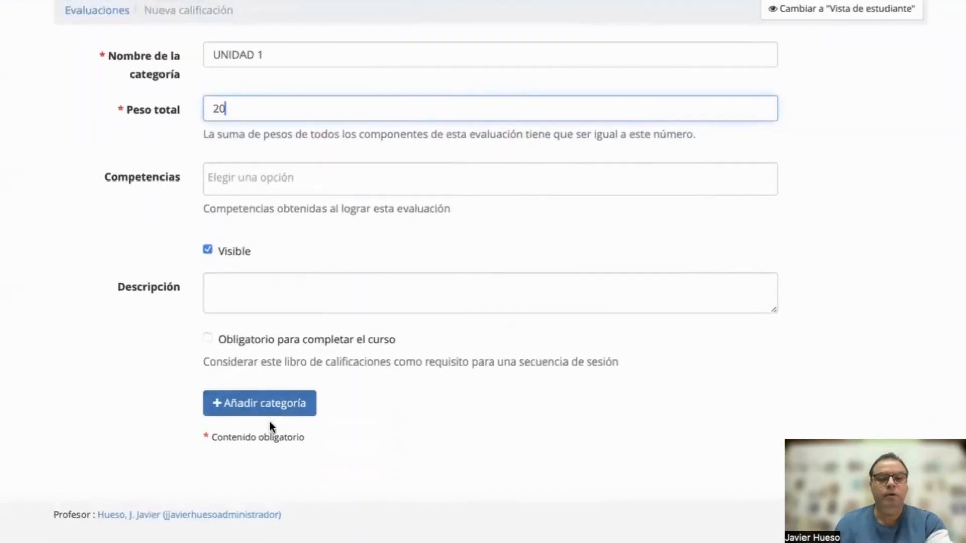
click(260, 402)
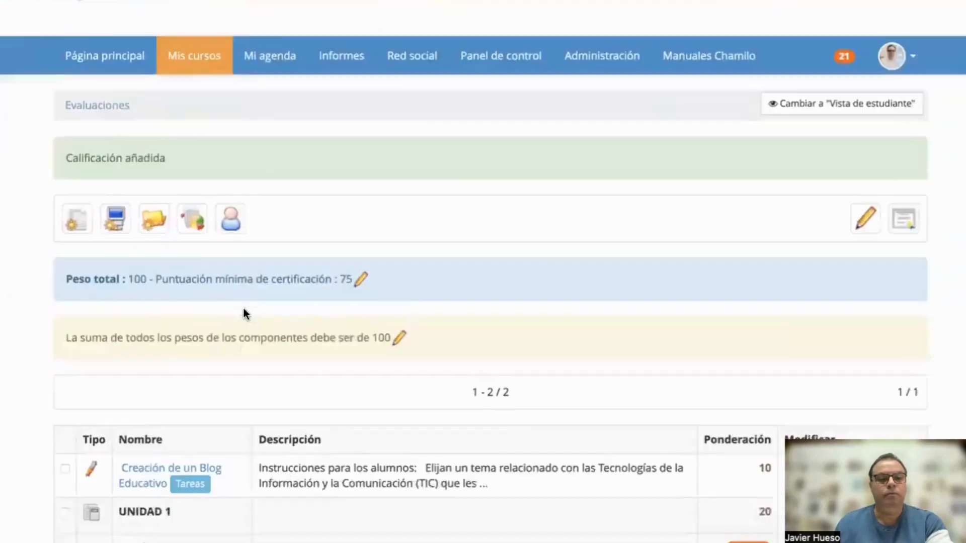
- Reassign the Creación de un Blog Educativo task from the default evaluation to the UNIDAD 1 category
scroll(245, 314, down, 3)
scroll(195, 387, down, 1)
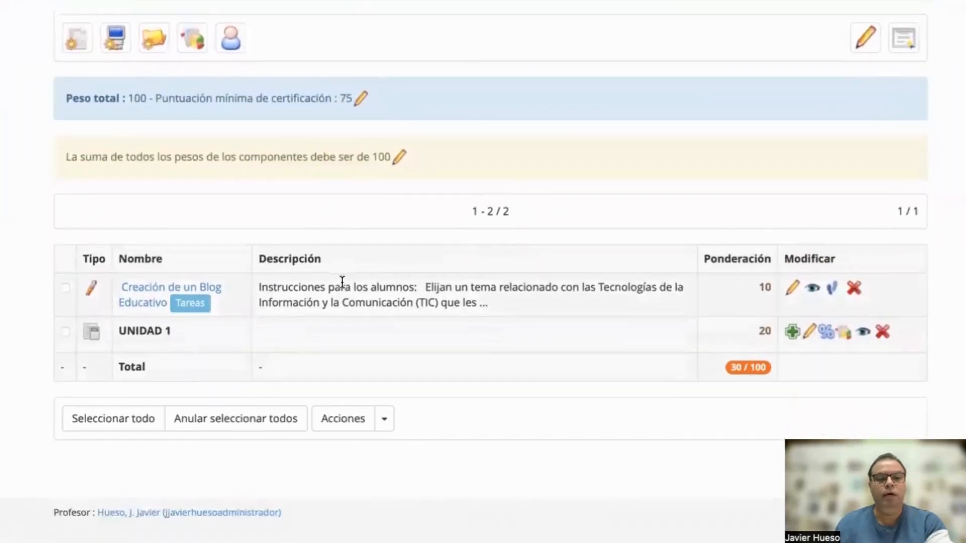
click(792, 292)
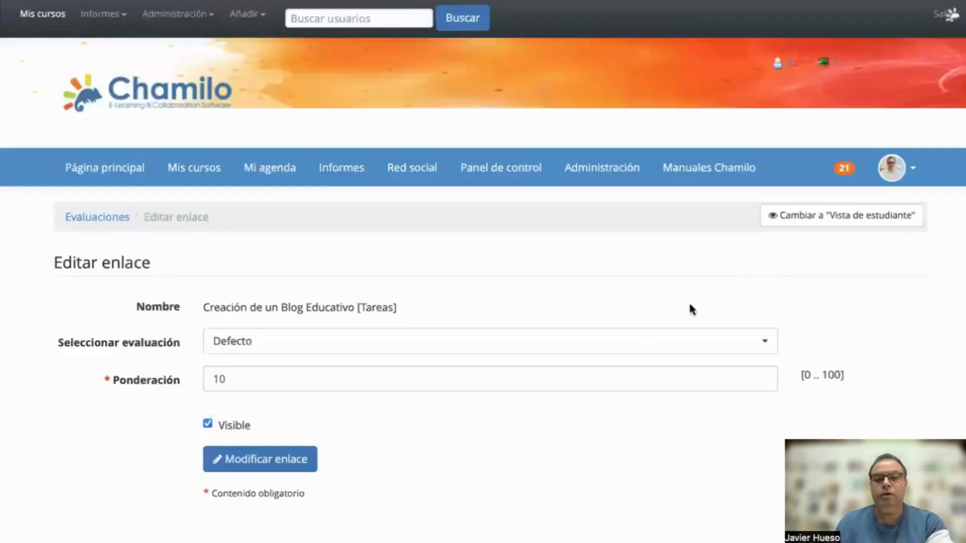
scroll(424, 372, down, 1)
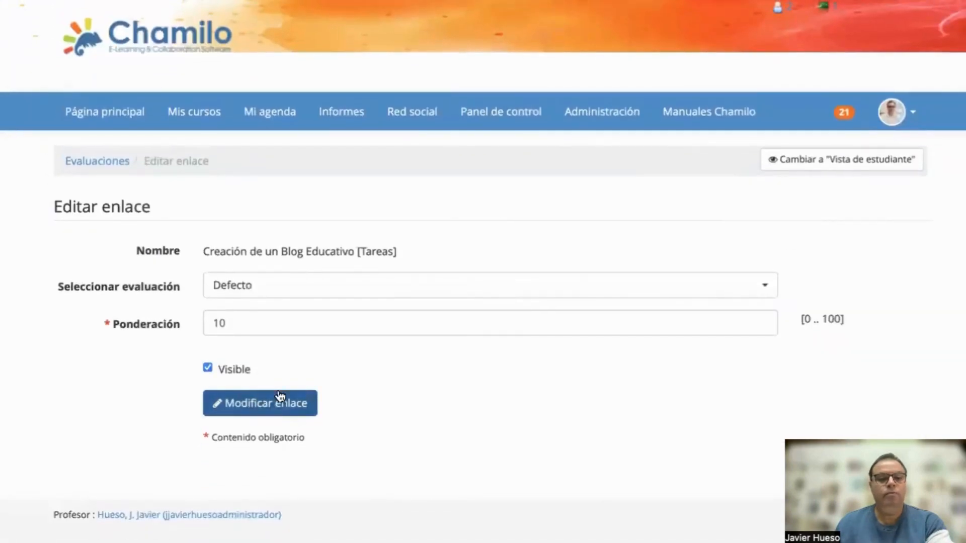
click(567, 282)
click(256, 368)
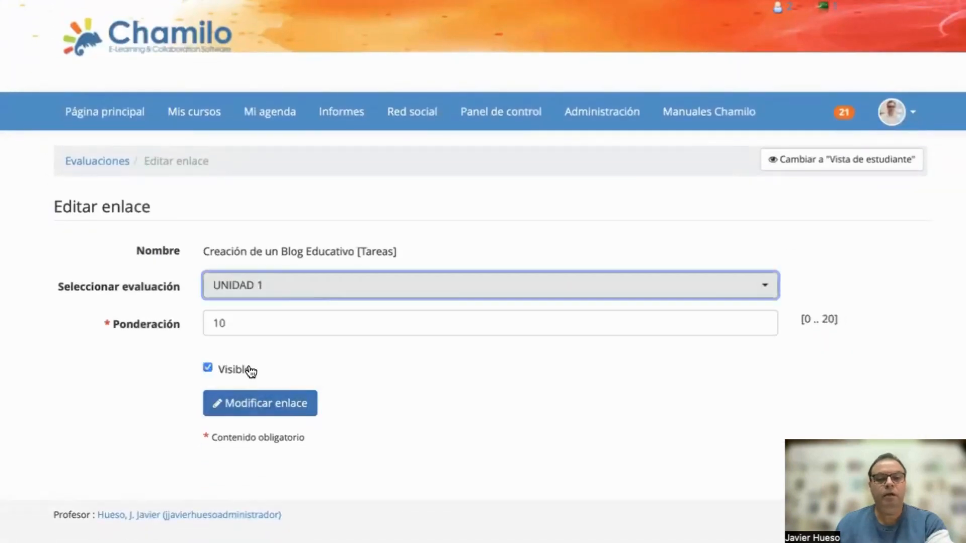
click(272, 405)
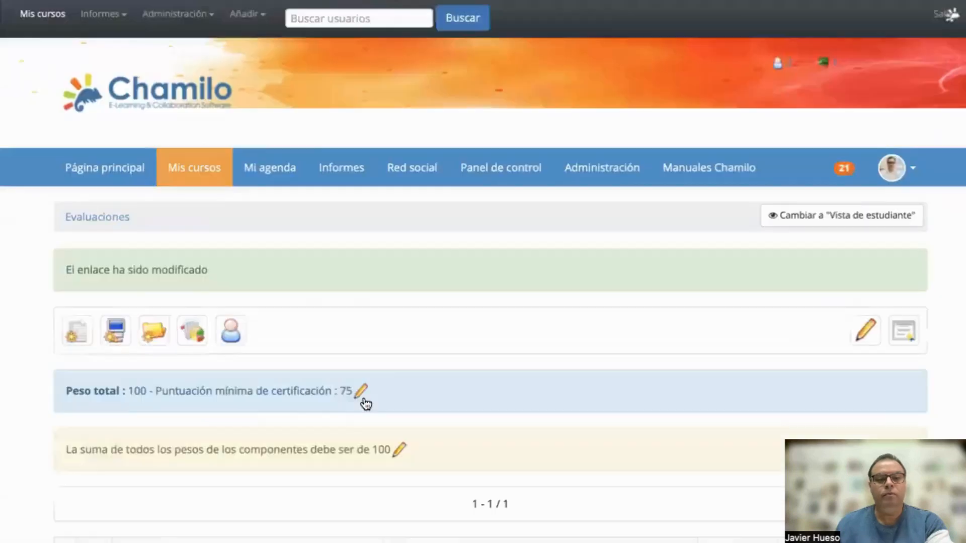
- Expand the UNIDAD 1 category to check its components and partial total
scroll(366, 399, down, 3)
scroll(366, 399, down, 1)
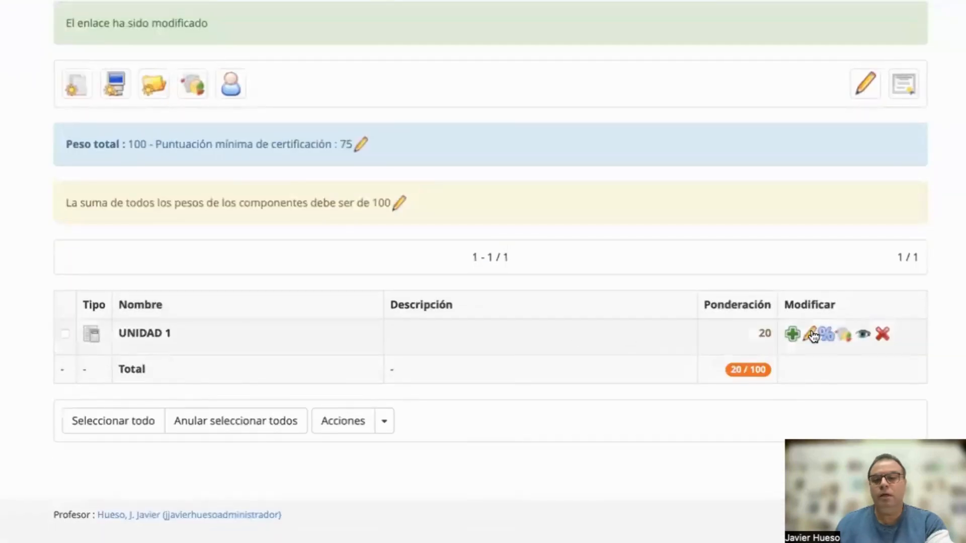
click(793, 334)
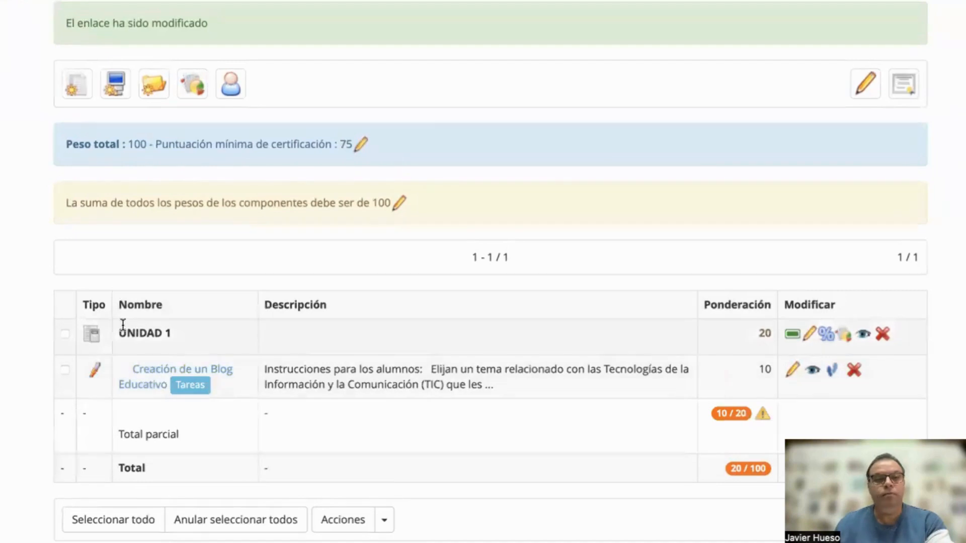
- Start a new online evaluation component of type Ejercicios and choose Cuestionario Unidad 1 as its item
click(115, 89)
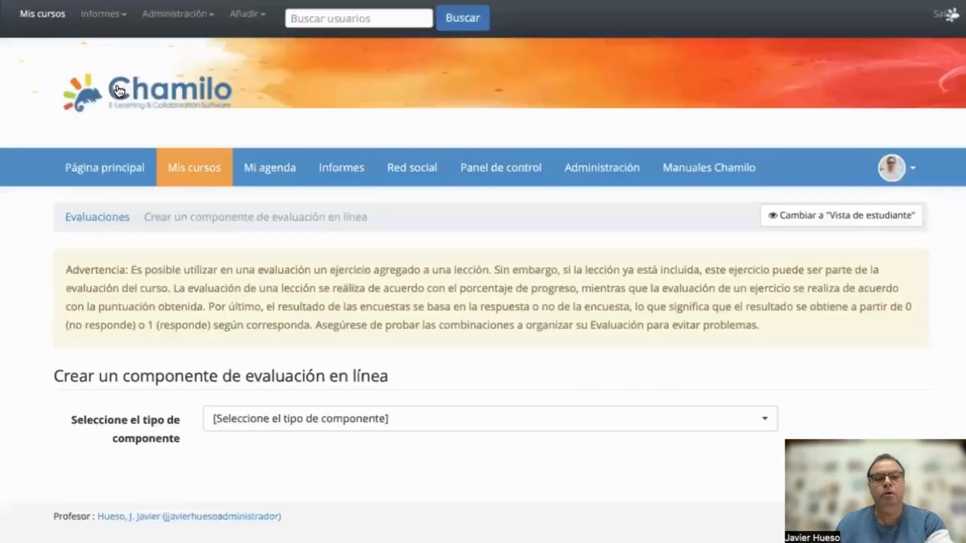
click(658, 424)
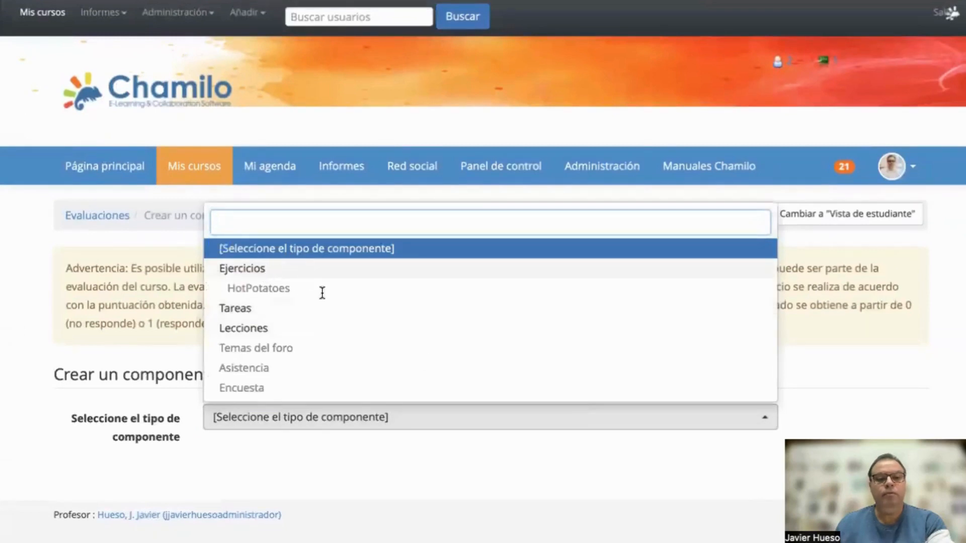
click(262, 269)
scroll(349, 356, down, 5)
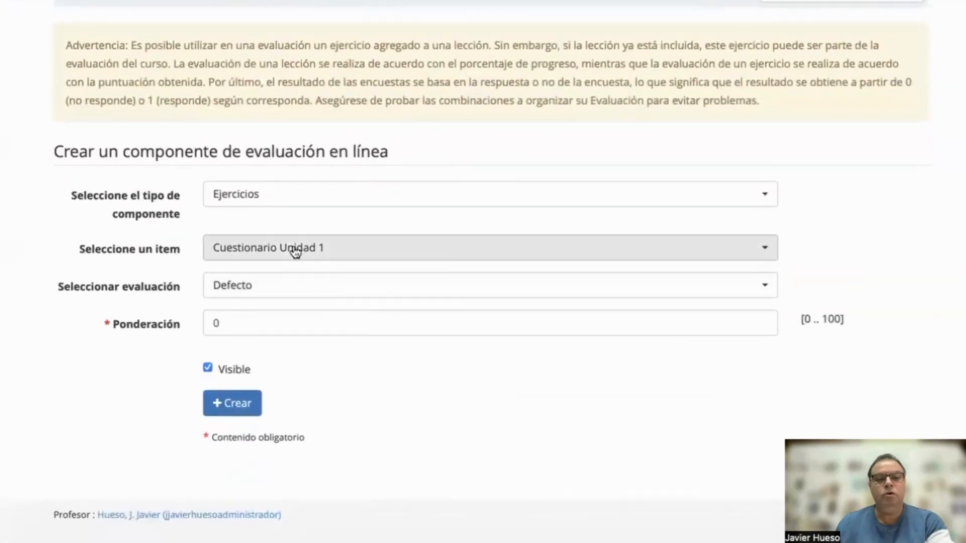
click(290, 251)
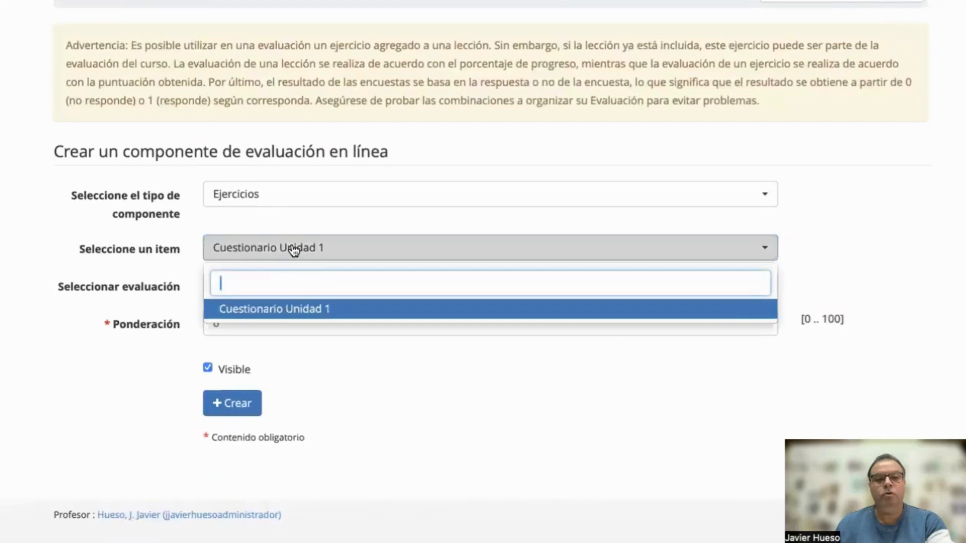
click(284, 309)
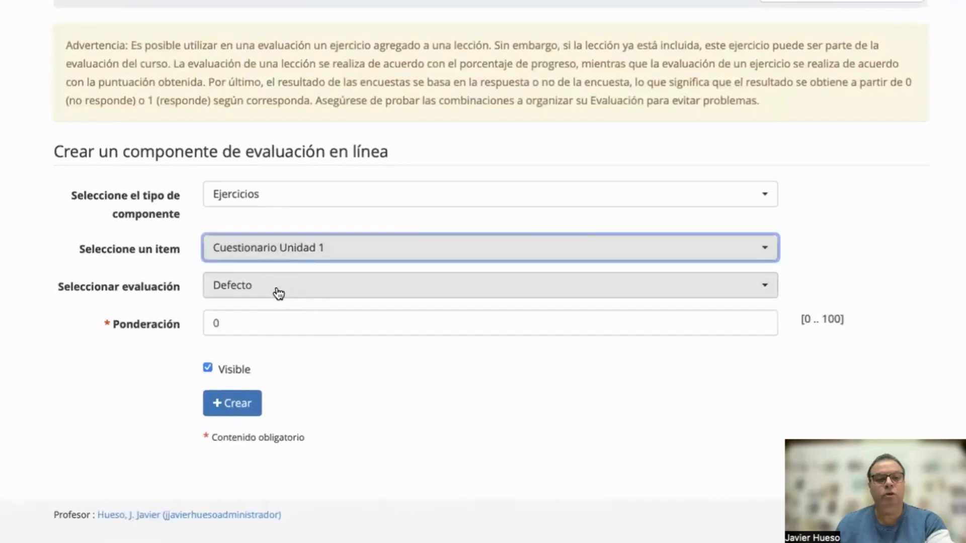
- Assign the questionnaire component to the UNIDAD 1 evaluation with a weight of 10 and create it
click(274, 290)
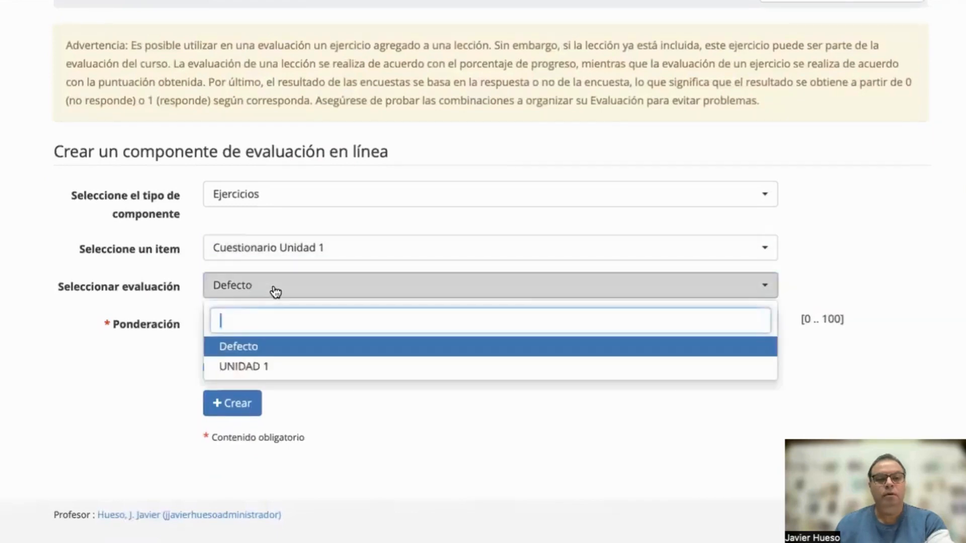
click(251, 370)
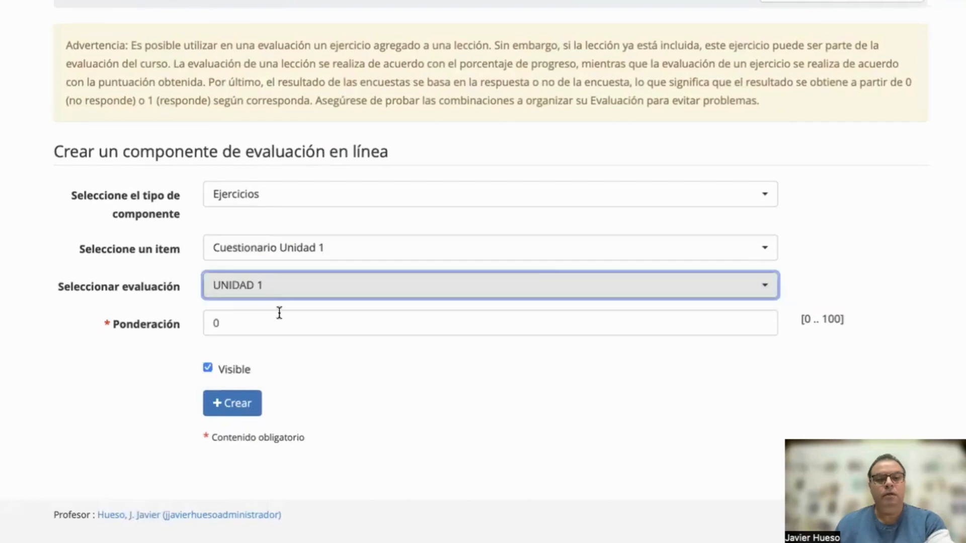
click(244, 322)
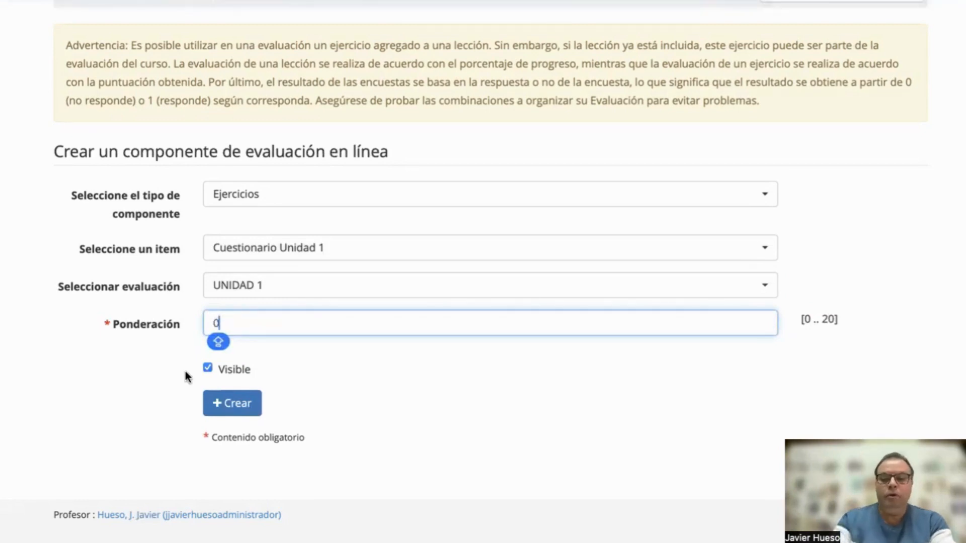
key(BackSpace)
text(10)
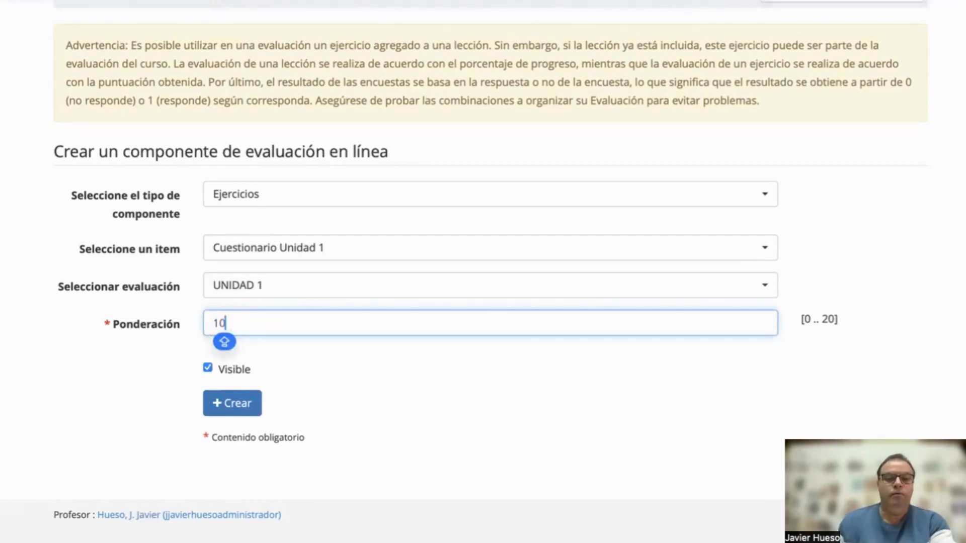
click(227, 410)
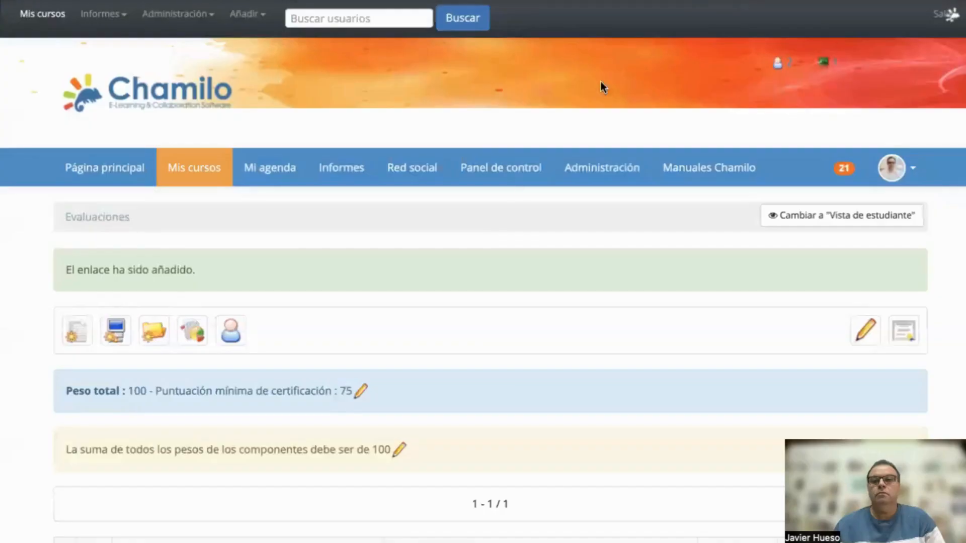
- Expand the UNIDAD 1 category and examine its components, their weights and the options for creating evaluation components
scroll(495, 234, down, 5)
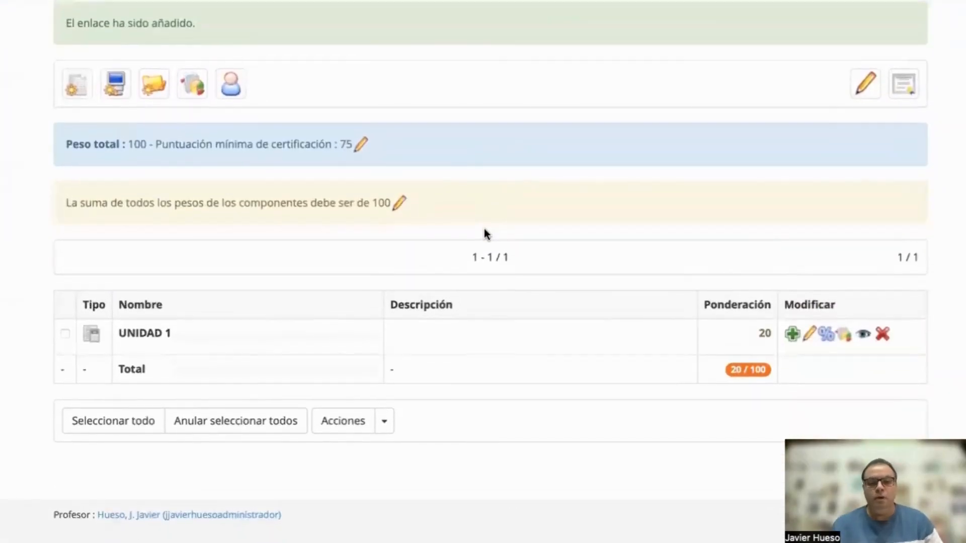
click(791, 334)
scroll(524, 395, down, 3)
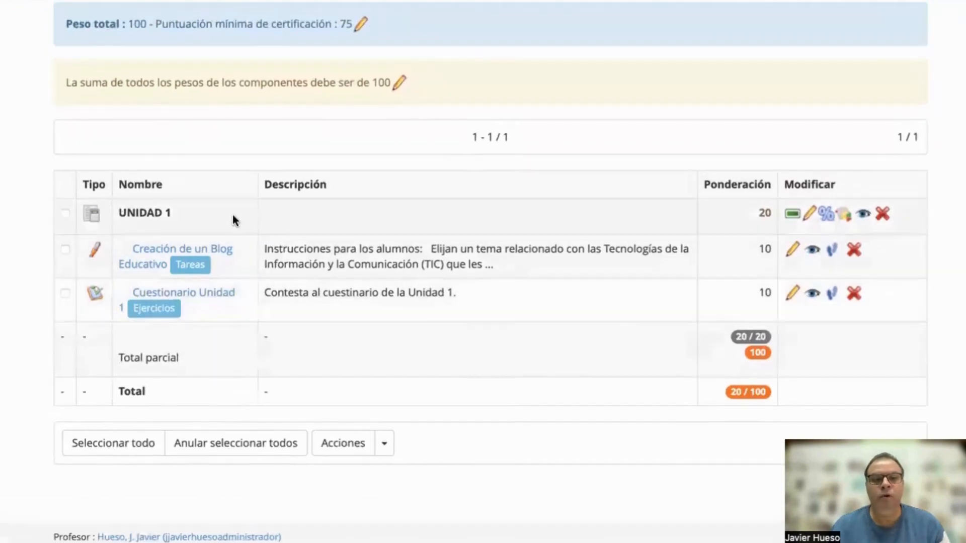
scroll(232, 216, up, 5)
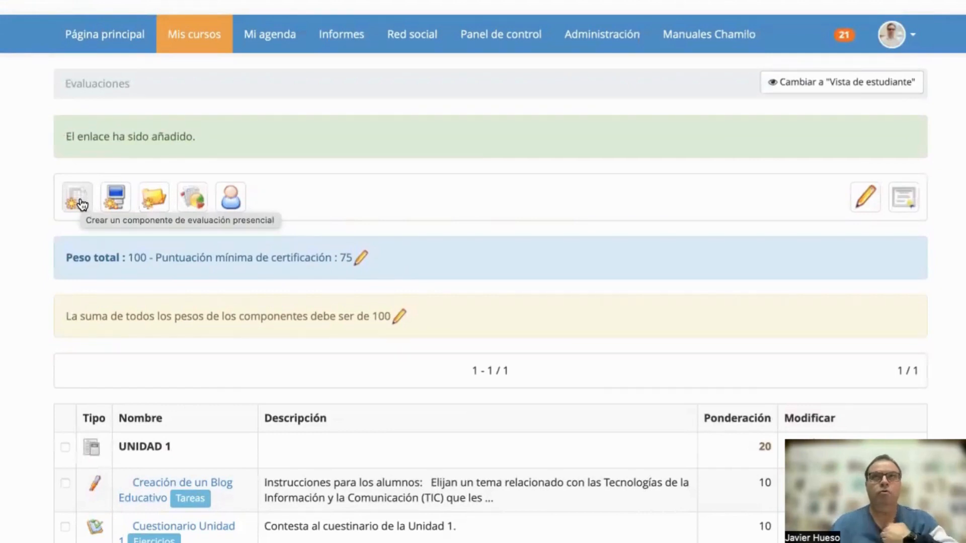
scroll(85, 201, up, 2)
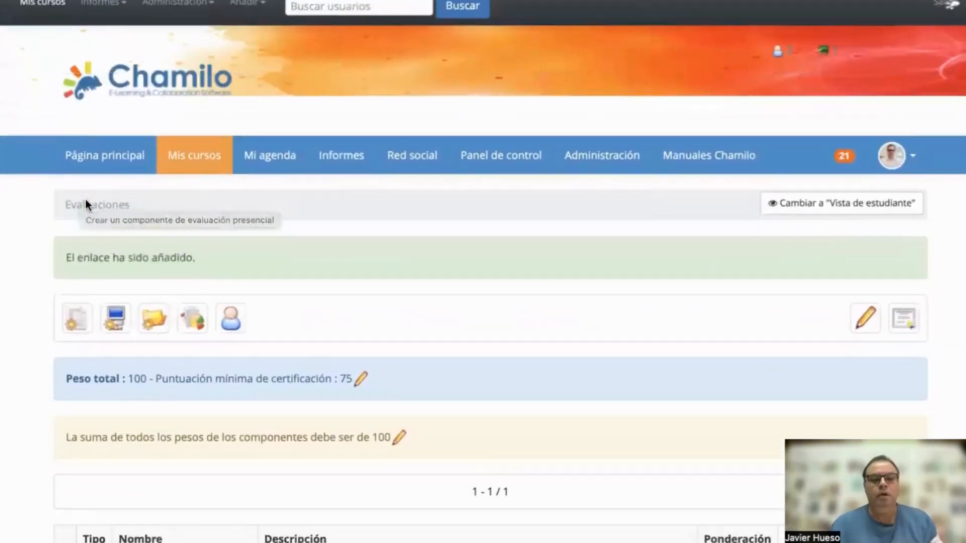
scroll(85, 201, down, 5)
scroll(89, 203, up, 2)
scroll(228, 357, down, 3)
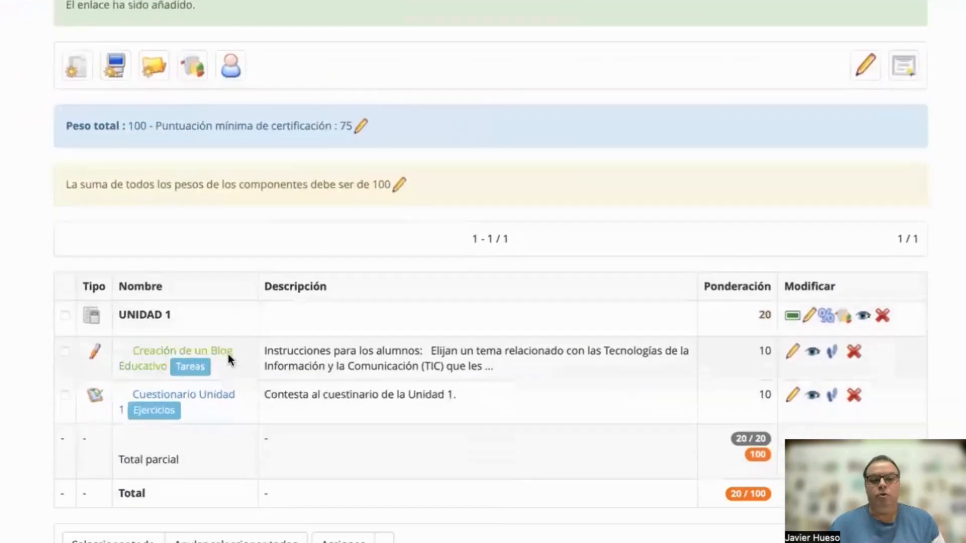
scroll(302, 282, up, 2)
scroll(280, 240, up, 1)
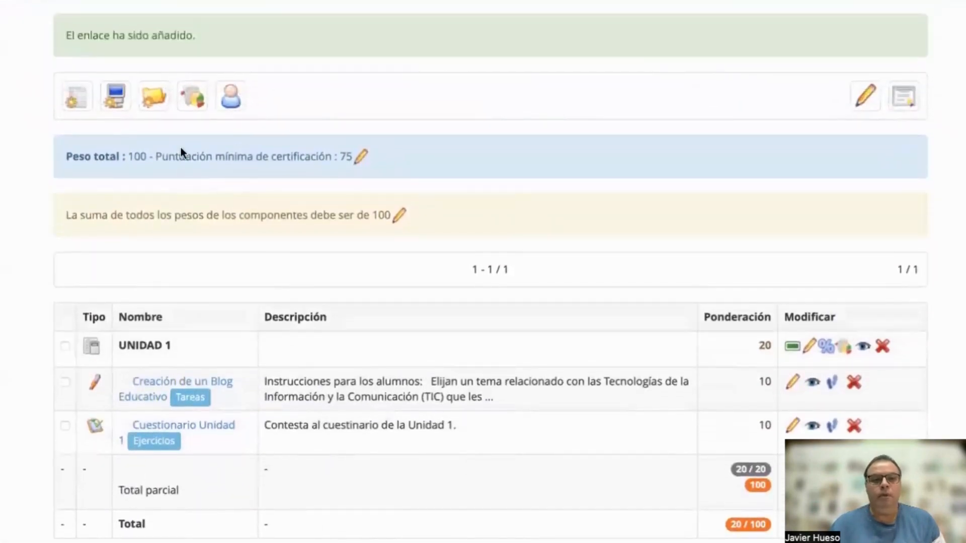
- Add a visible evaluation category named UNIDAD 2 with a total weight of 20
click(157, 103)
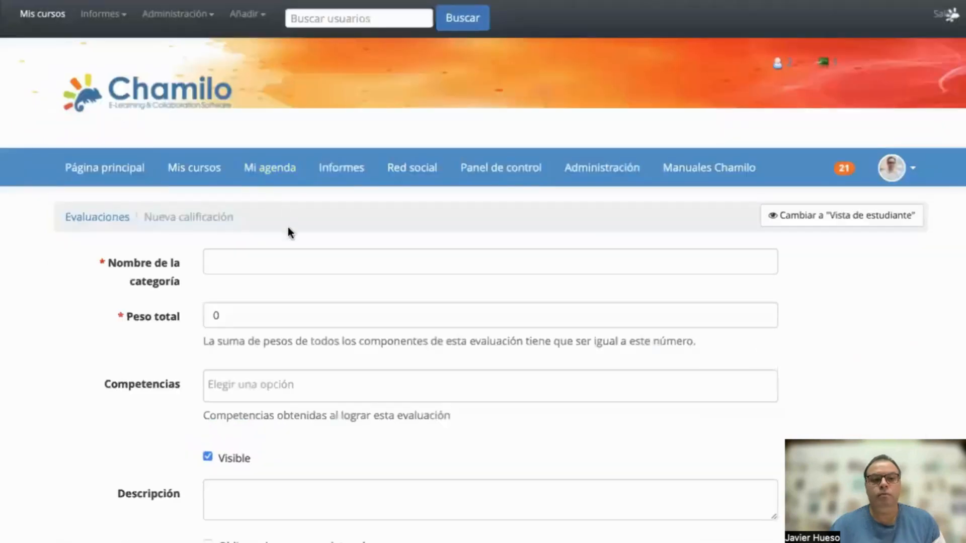
click(292, 251)
text(UN)
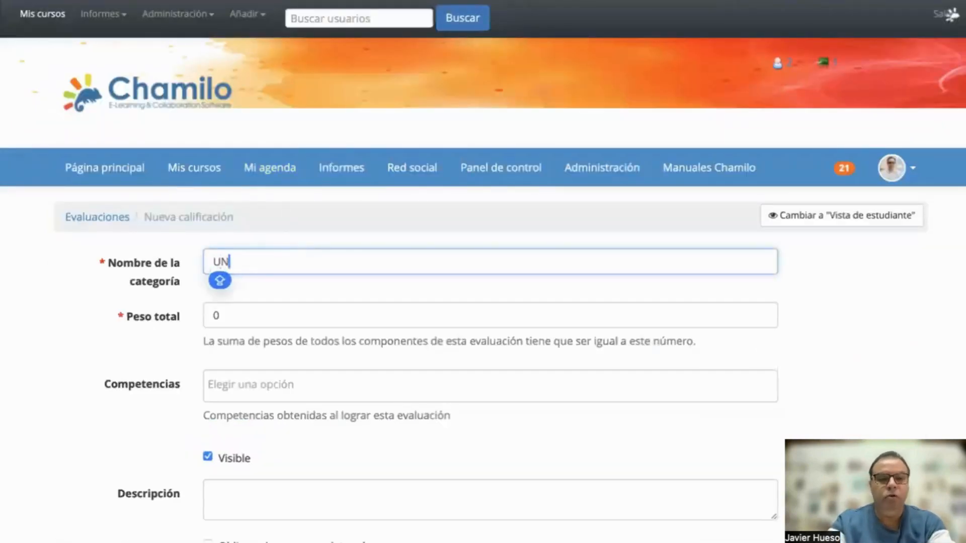
text(IDAD 2)
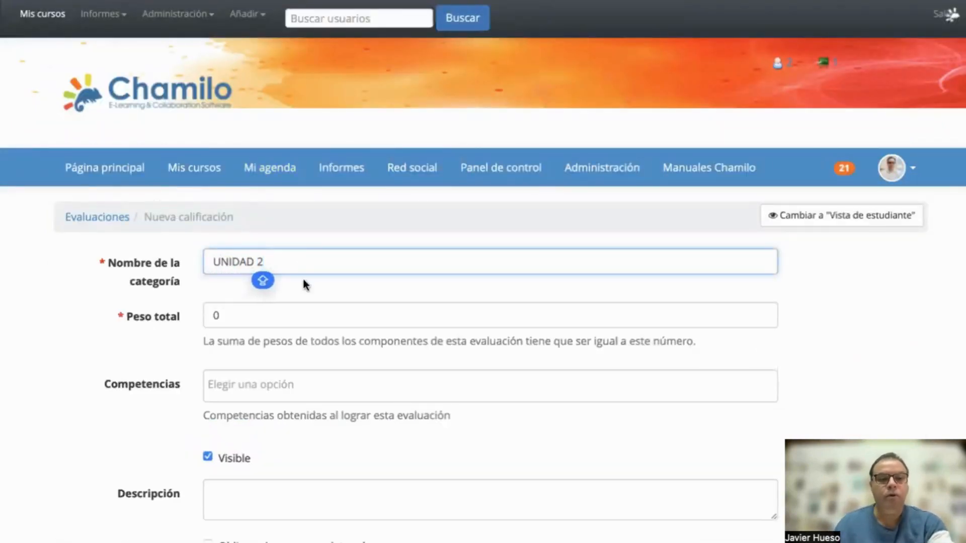
click(299, 309)
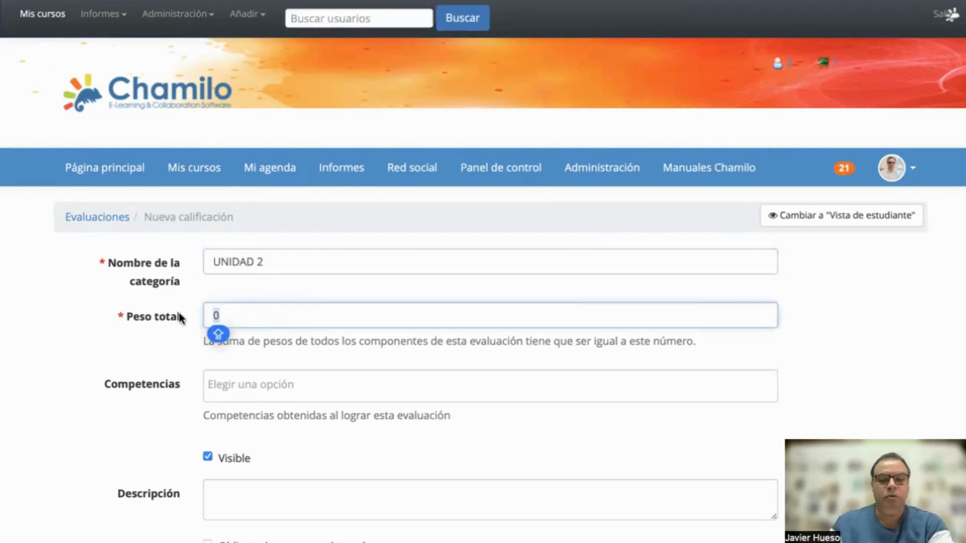
text(20)
scroll(179, 316, down, 4)
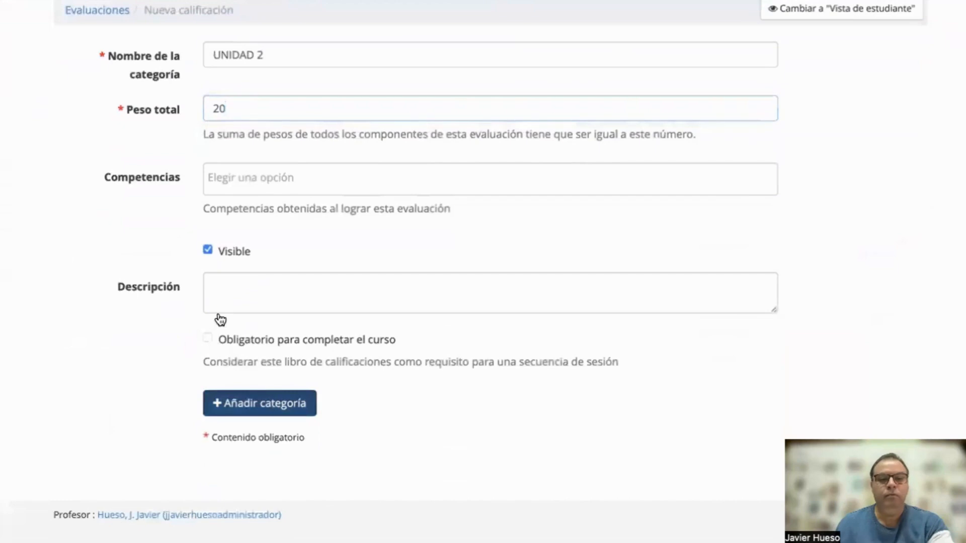
key(Return)
- Check the contents of the UNIDAD 2 category, collapse it, and expand UNIDAD 1 to compare the component weights
scroll(217, 317, down, 5)
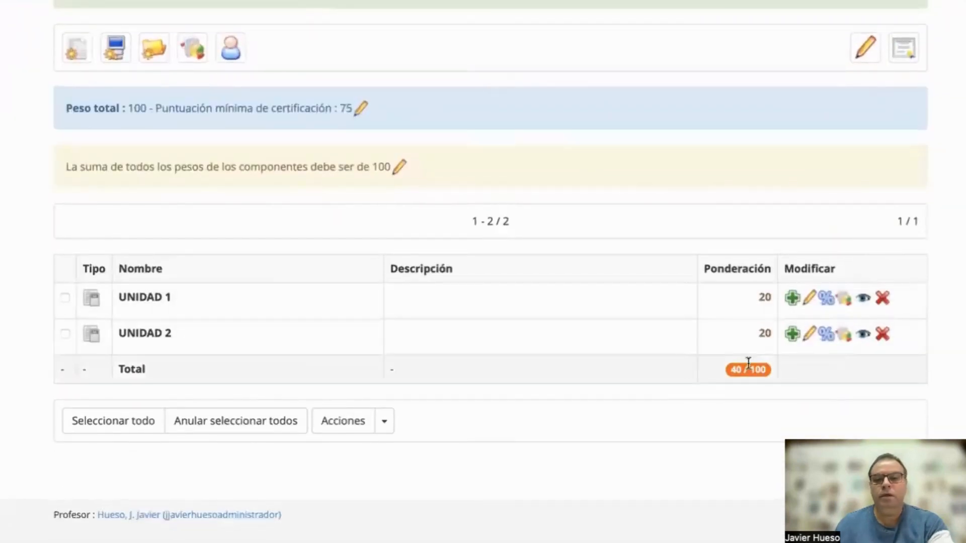
click(791, 336)
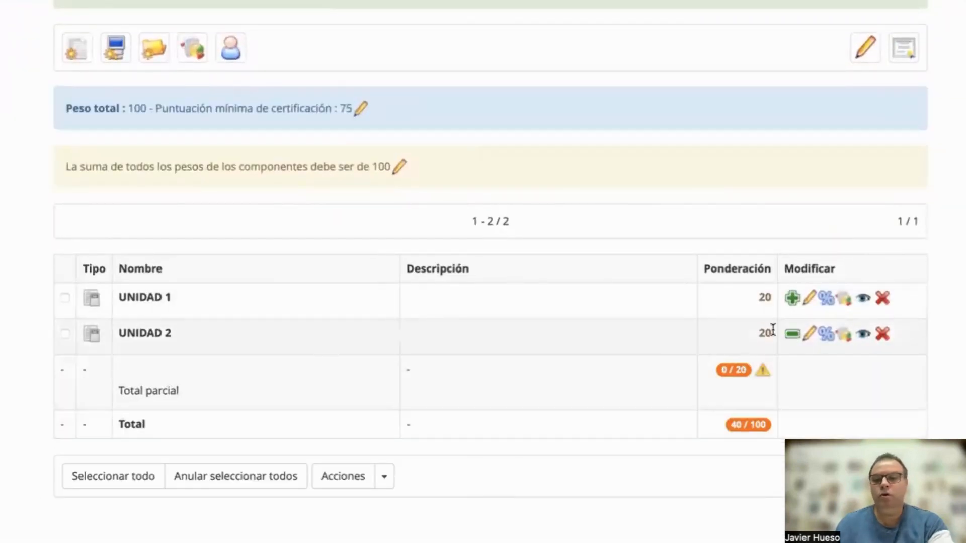
click(791, 334)
click(792, 298)
scroll(414, 383, down, 1)
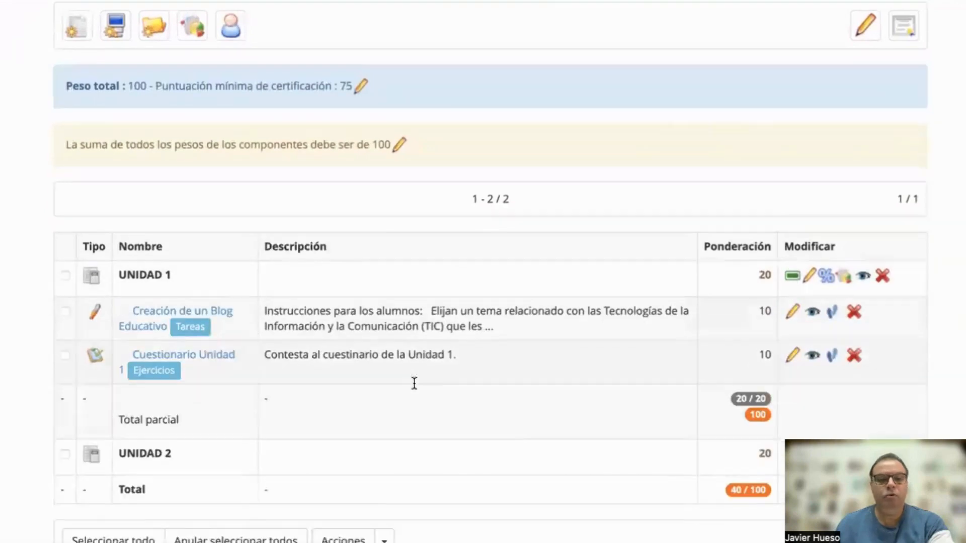
scroll(414, 384, down, 3)
scroll(413, 384, up, 6)
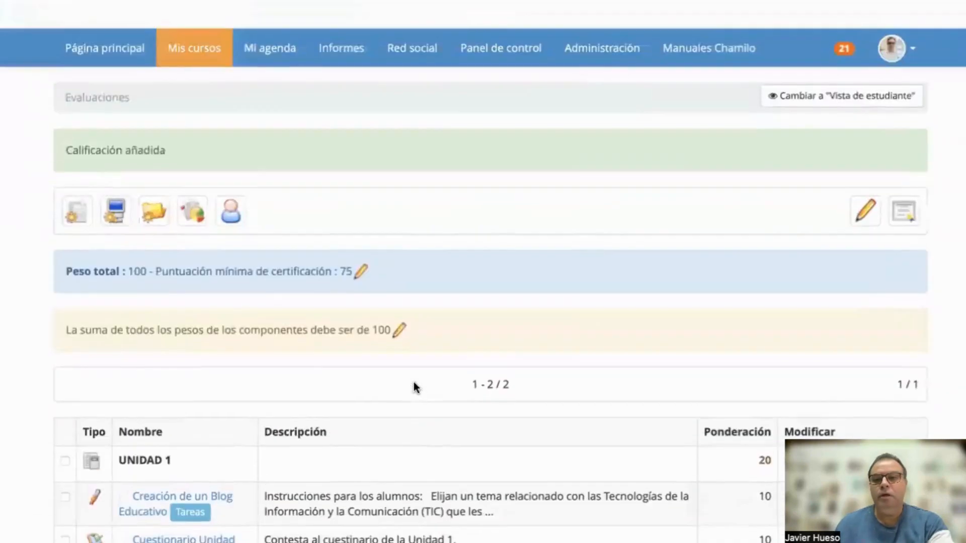
- Switch the evaluations to the student view and expand UNIDAD 1 to examine its components and results
scroll(413, 382, up, 3)
click(787, 188)
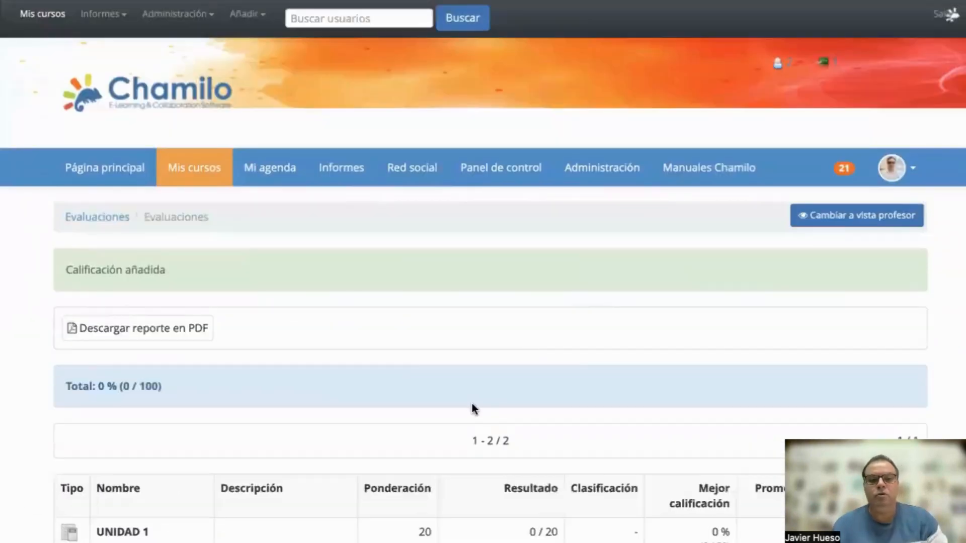
scroll(472, 403, down, 4)
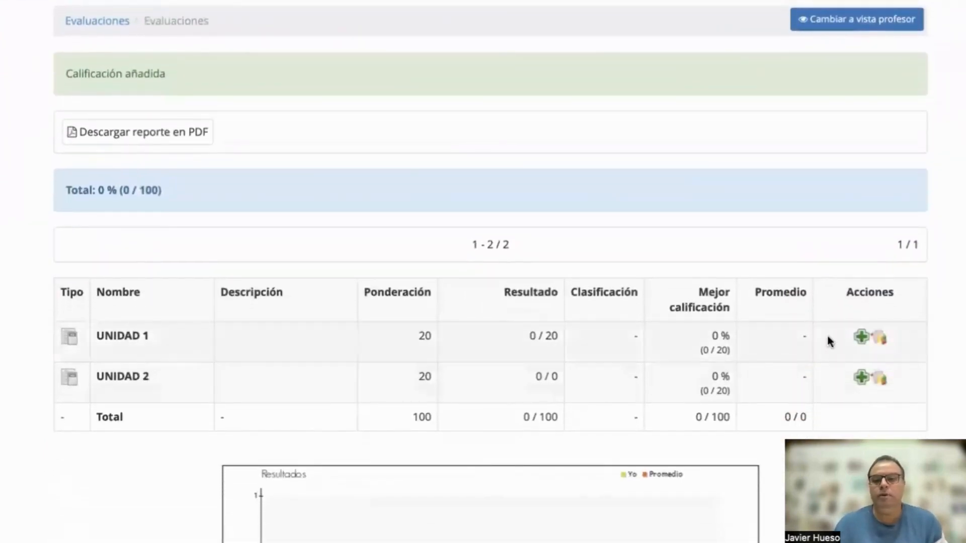
click(857, 336)
scroll(311, 383, down, 3)
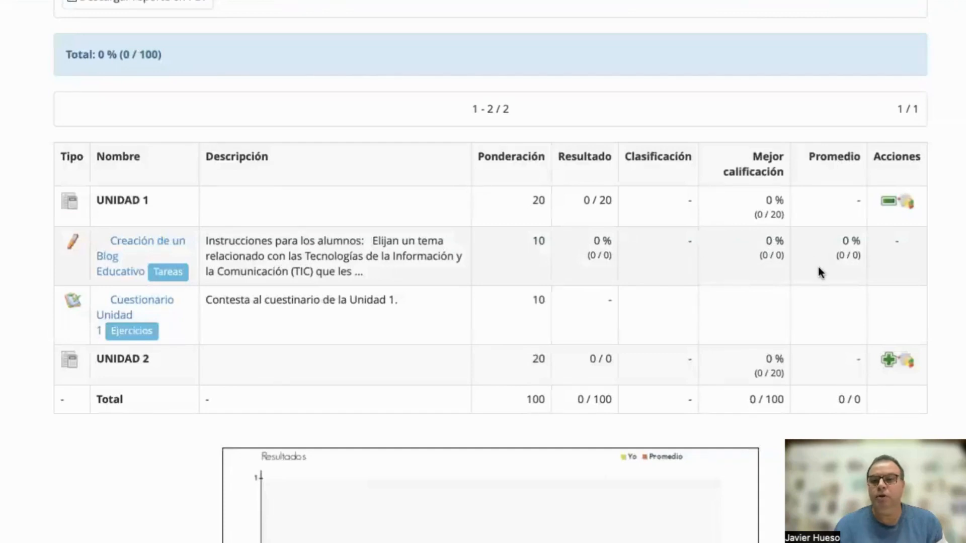
- Collapse UNIDAD 1, examine the student's results chart and category weights, and return to the teacher view
scroll(820, 272, down, 1)
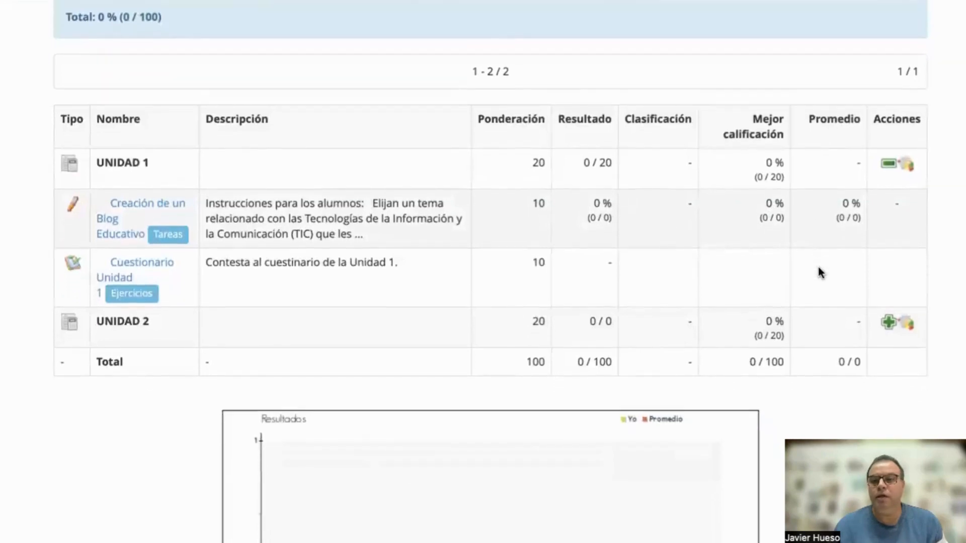
click(897, 164)
scroll(215, 220, down, 4)
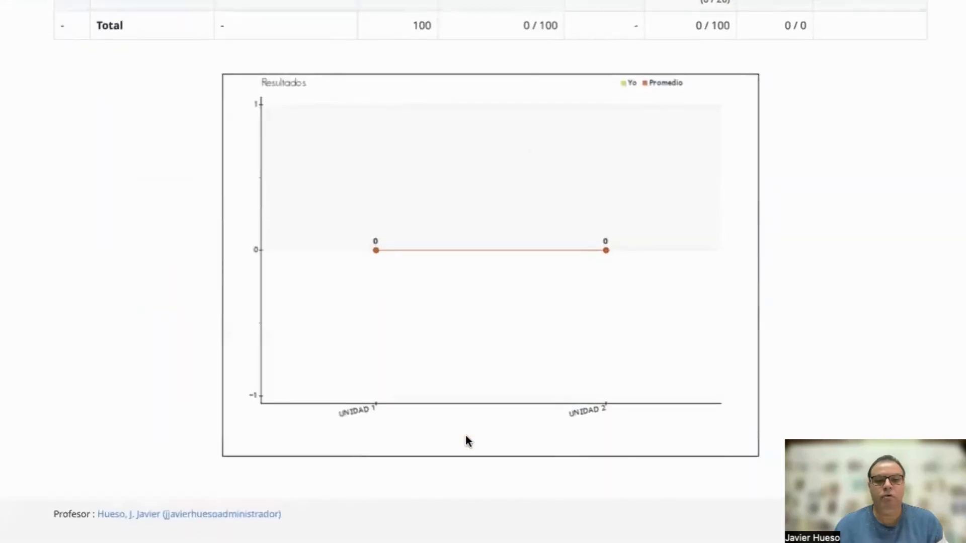
scroll(466, 436, up, 6)
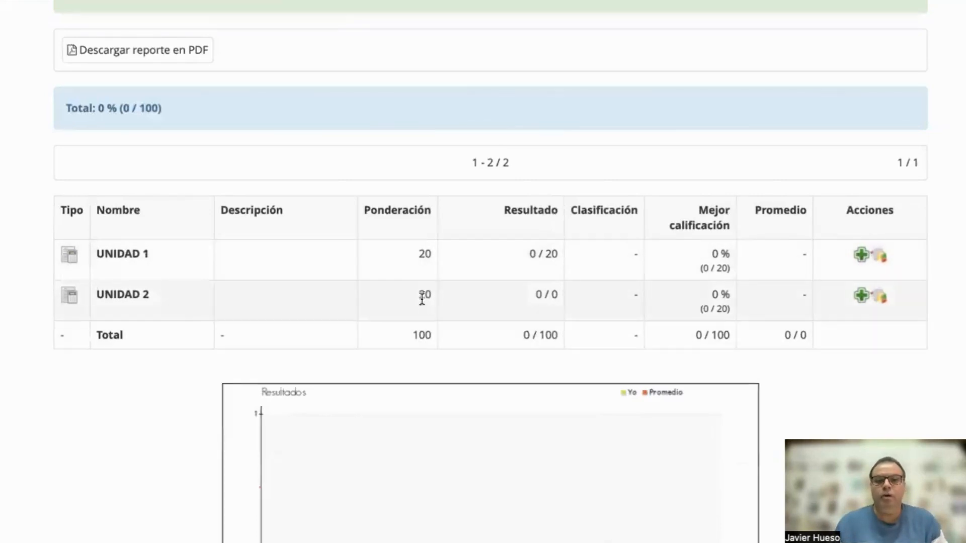
scroll(138, 337, up, 2)
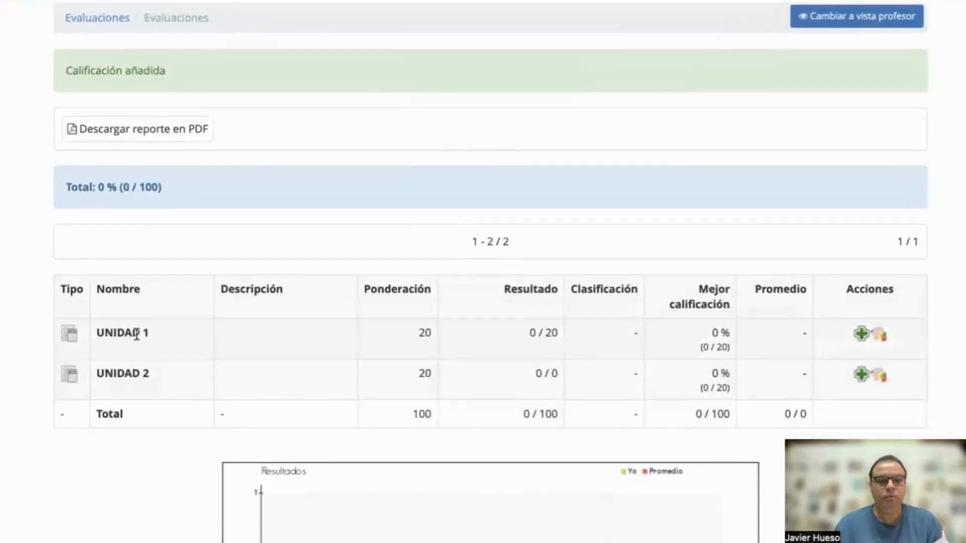
scroll(877, 97, up, 4)
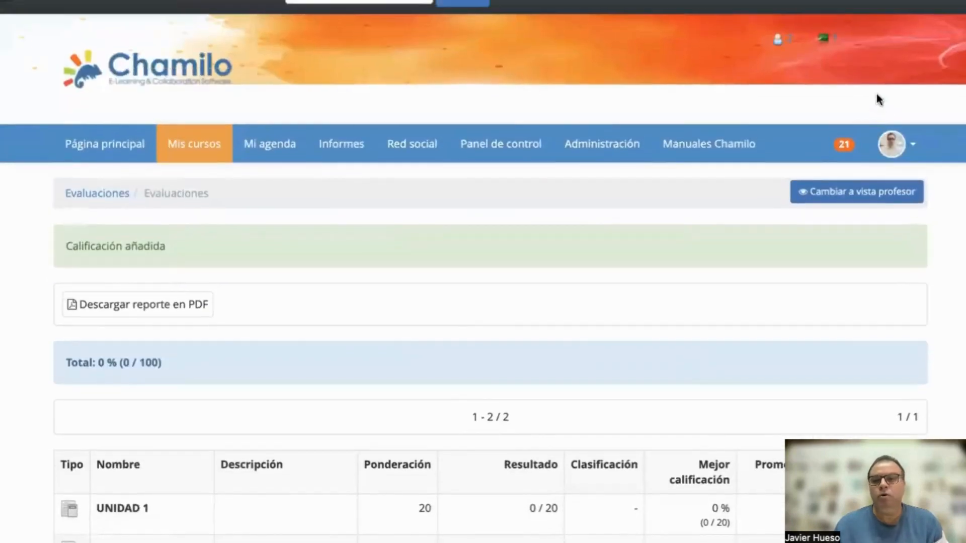
scroll(556, 349, down, 5)
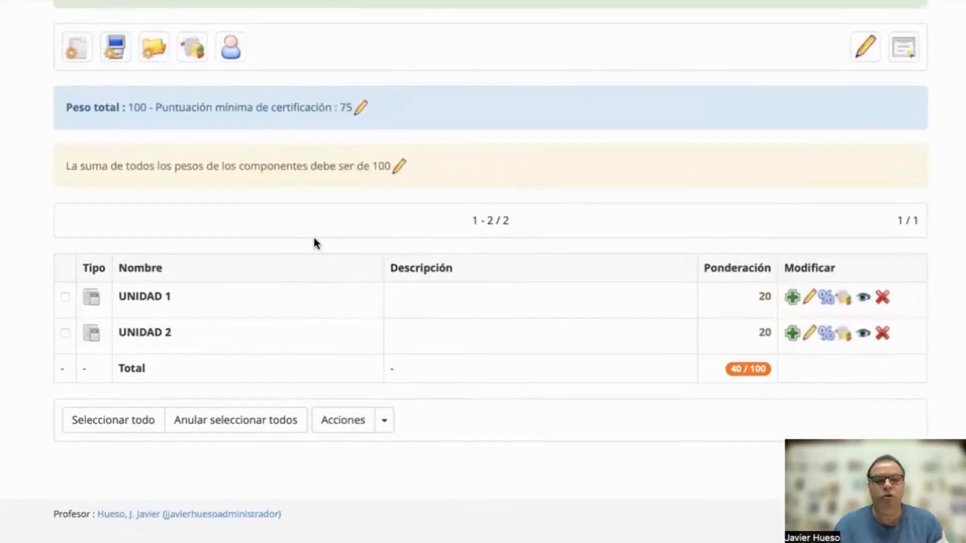
- Set the weight of the Creación de un Blog Educativo task in UNIDAD 1 to 5 and save the link
click(792, 298)
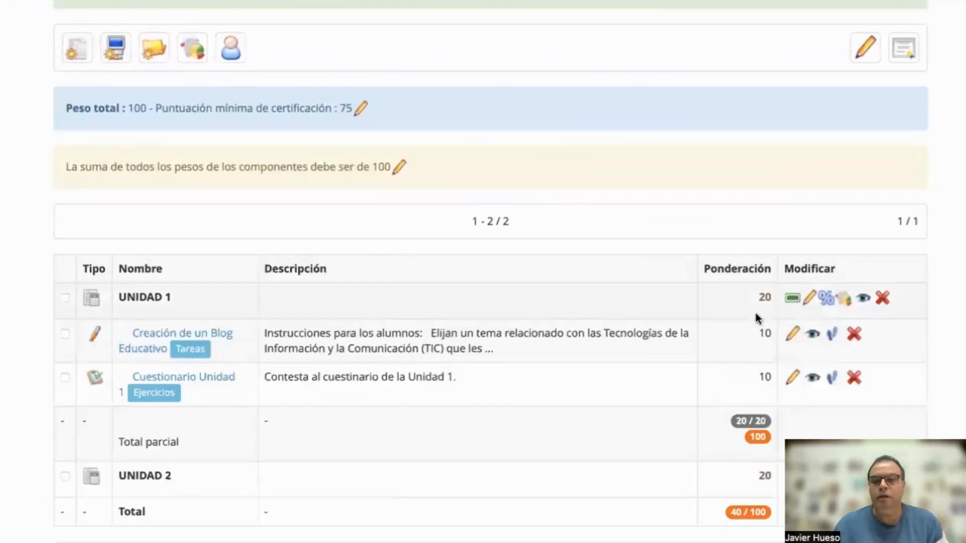
scroll(675, 370, down, 3)
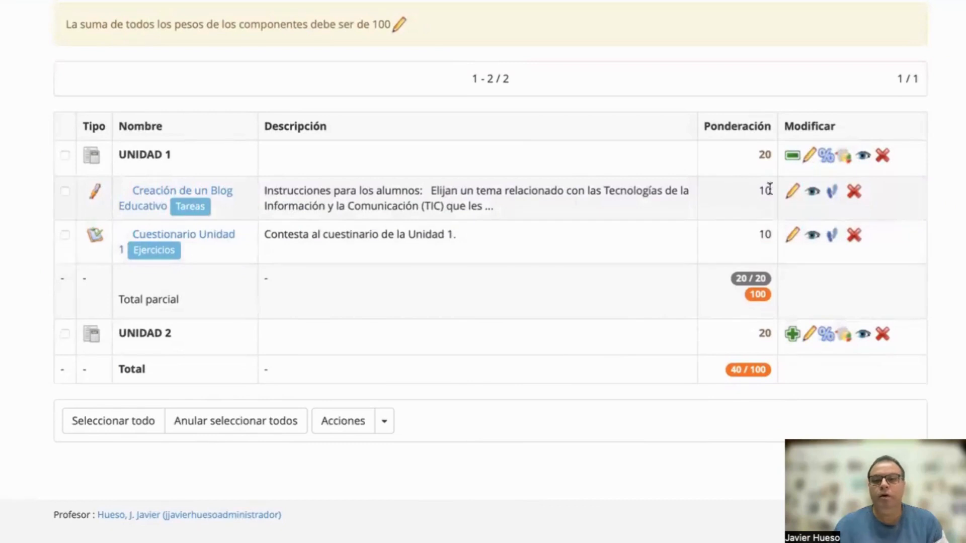
click(792, 192)
scroll(295, 346, down, 2)
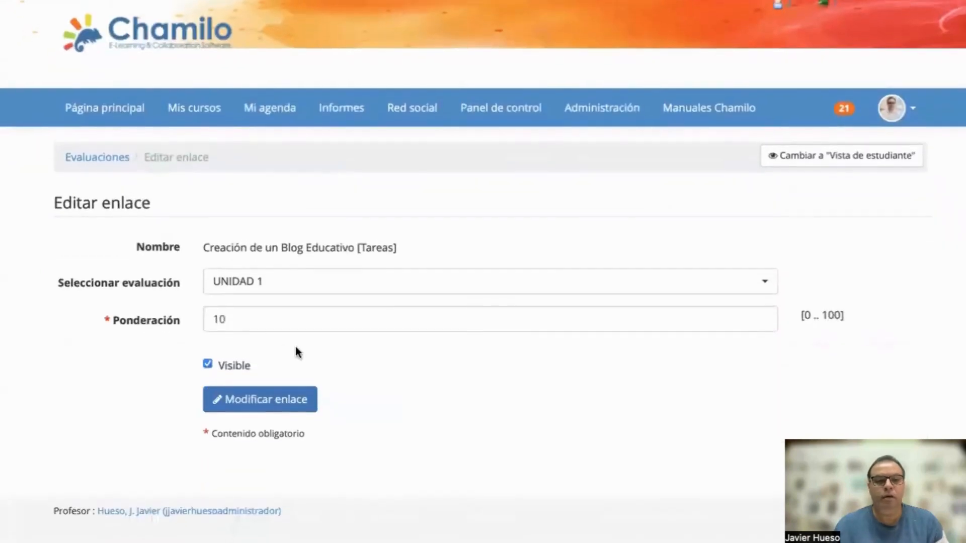
drag(231, 323, 185, 324)
text(5)
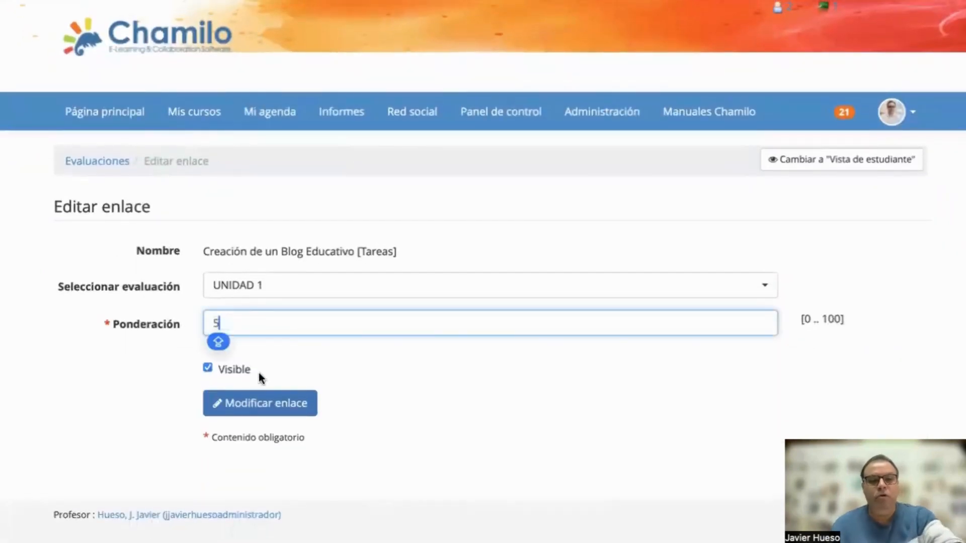
click(276, 408)
- Expand UNIDAD 1 and set the weight of the Cuestionario Unidad 1 exercise to 15
scroll(377, 323, down, 5)
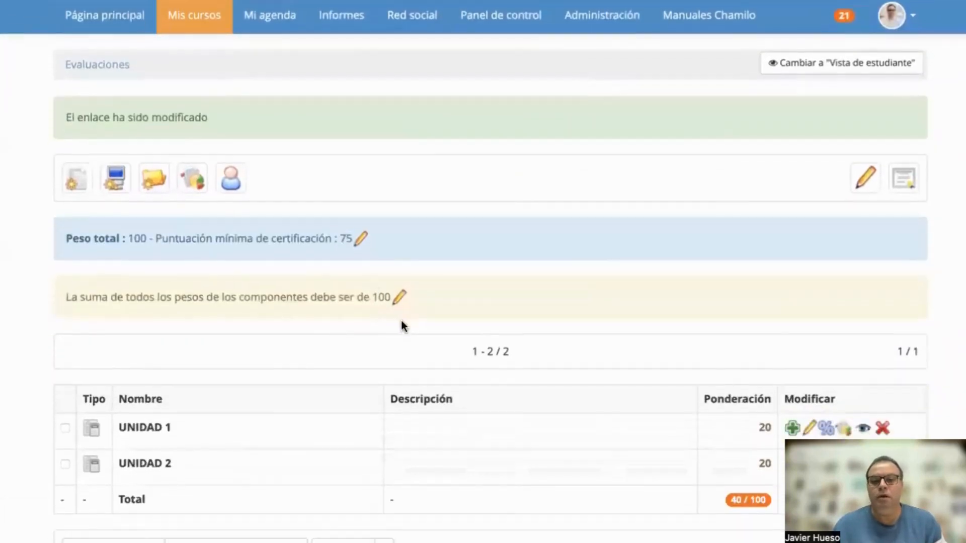
click(788, 301)
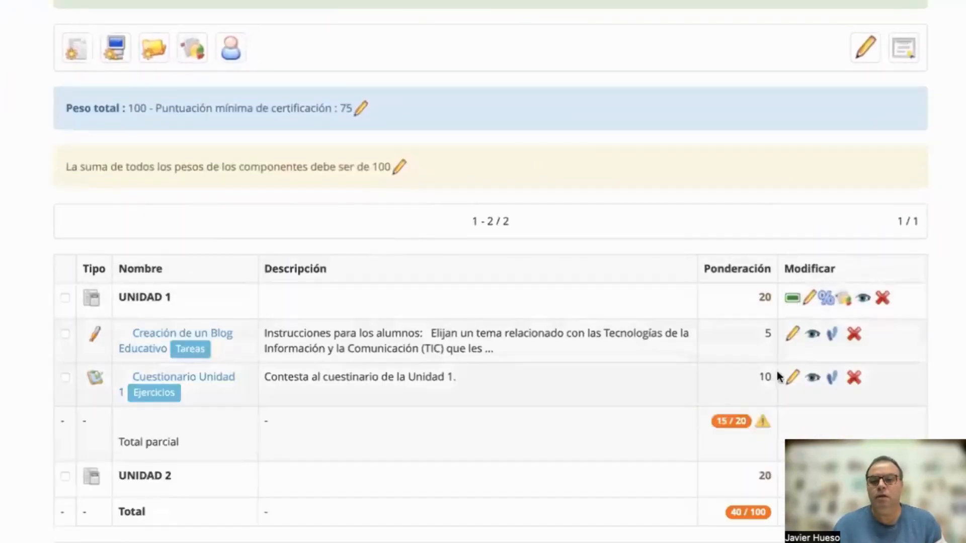
click(792, 378)
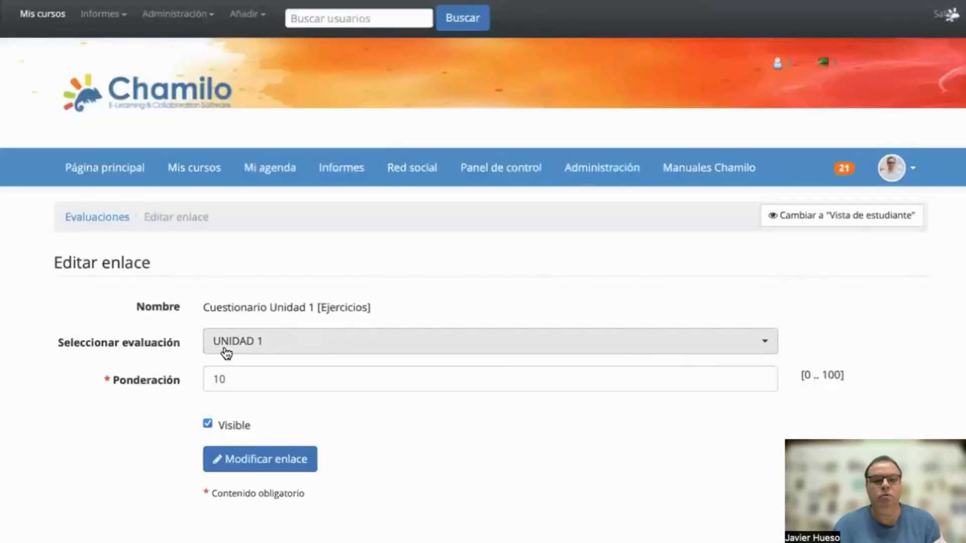
drag(229, 378, 165, 377)
text(15)
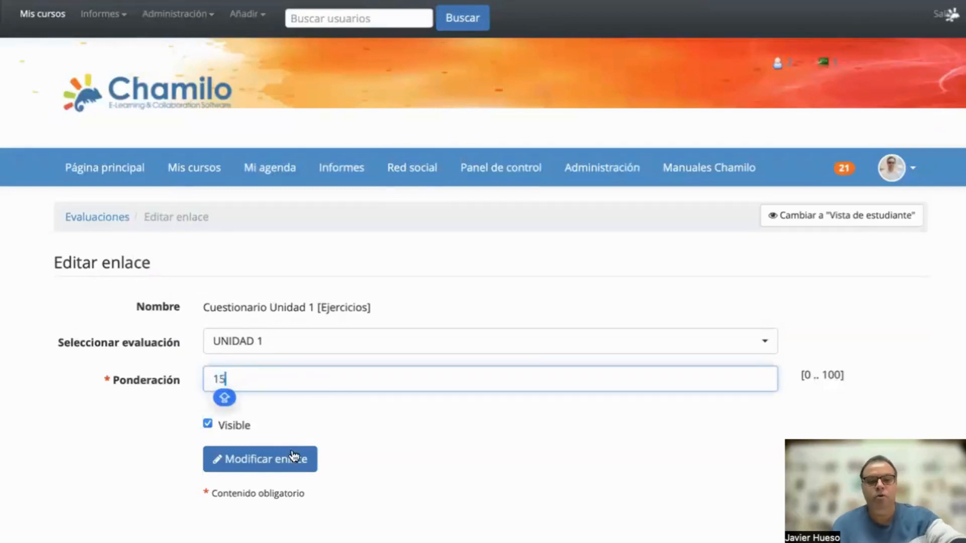
click(276, 457)
- Check the UNIDAD 1 component weights and change the category's total weight to 30
scroll(599, 399, down, 5)
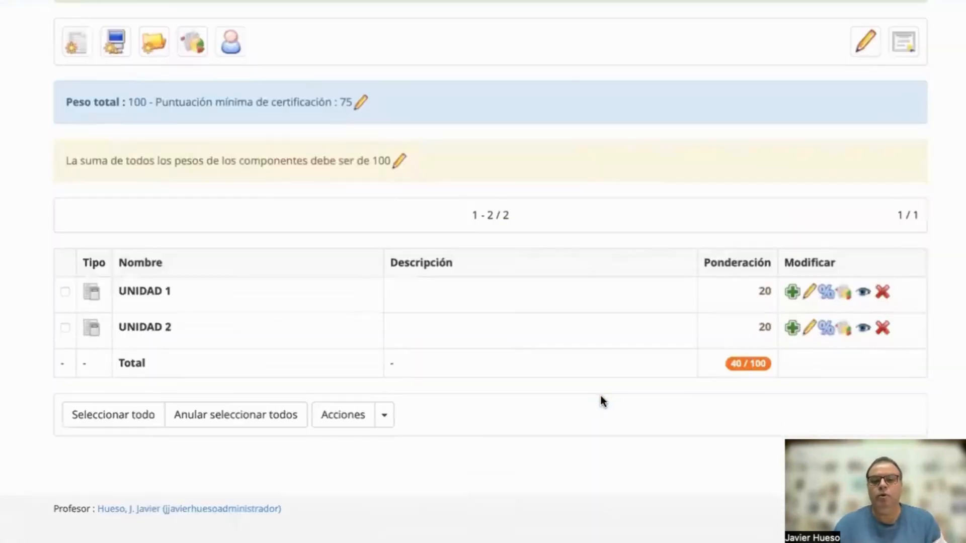
click(783, 297)
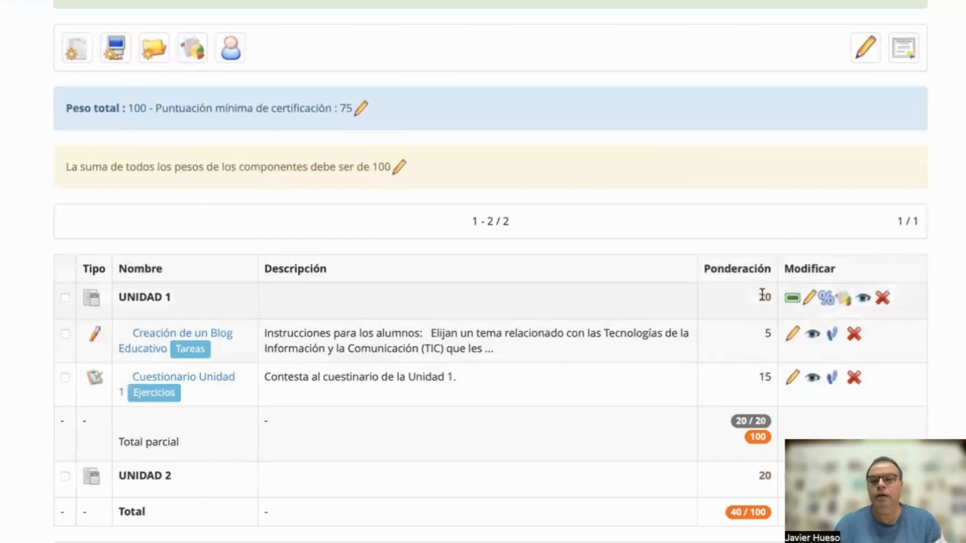
click(809, 298)
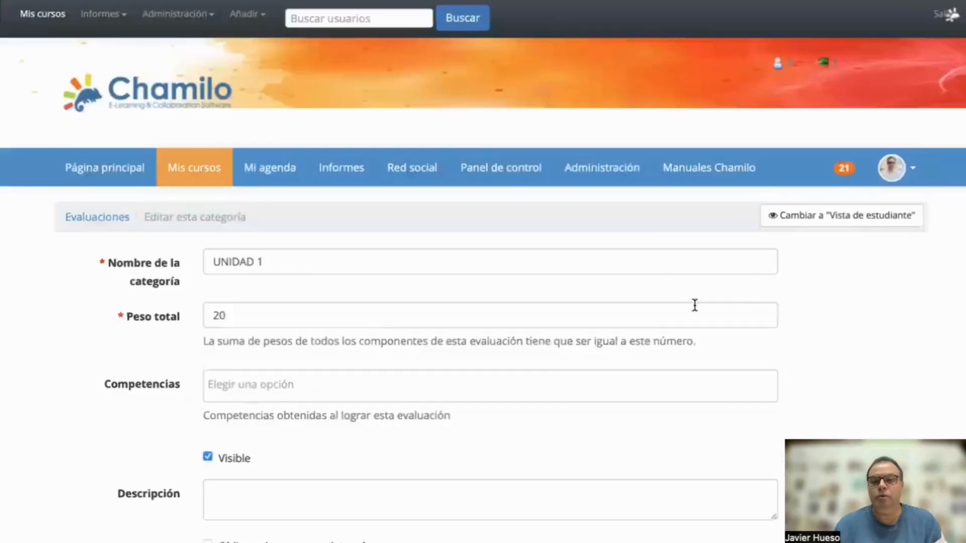
scroll(539, 377, down, 3)
double_click(233, 155)
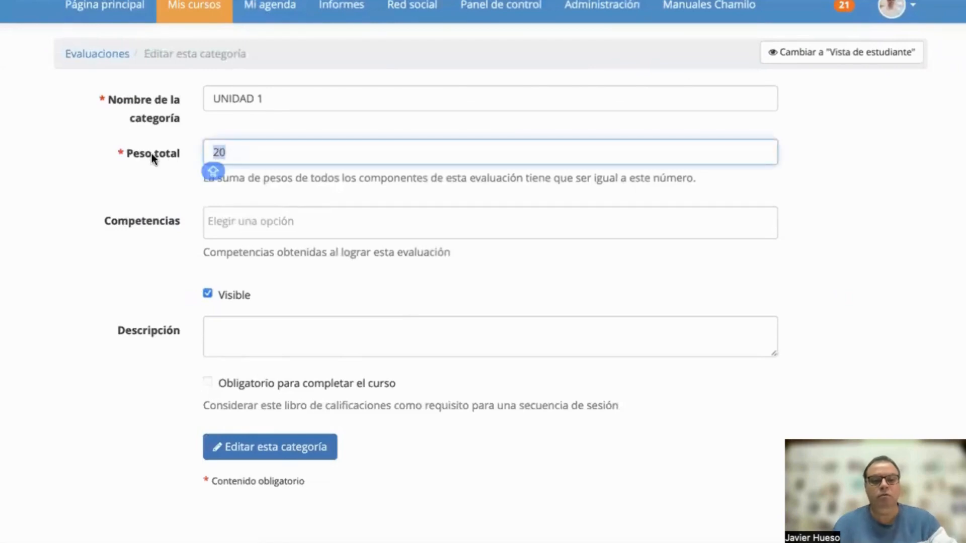
text(30)
click(287, 446)
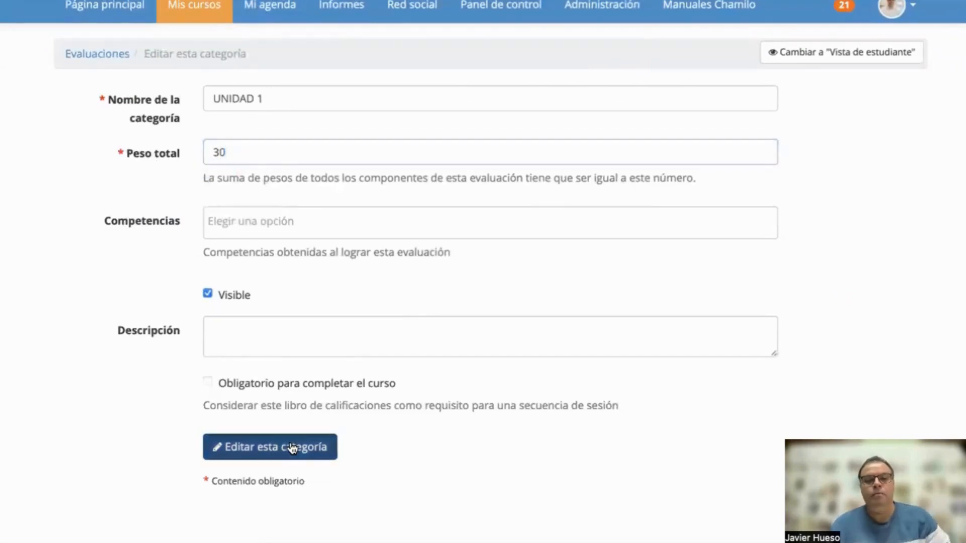
- Expand UNIDAD 1 and set the weight of the Creación de un Blog Educativo task to 15
scroll(323, 377, down, 5)
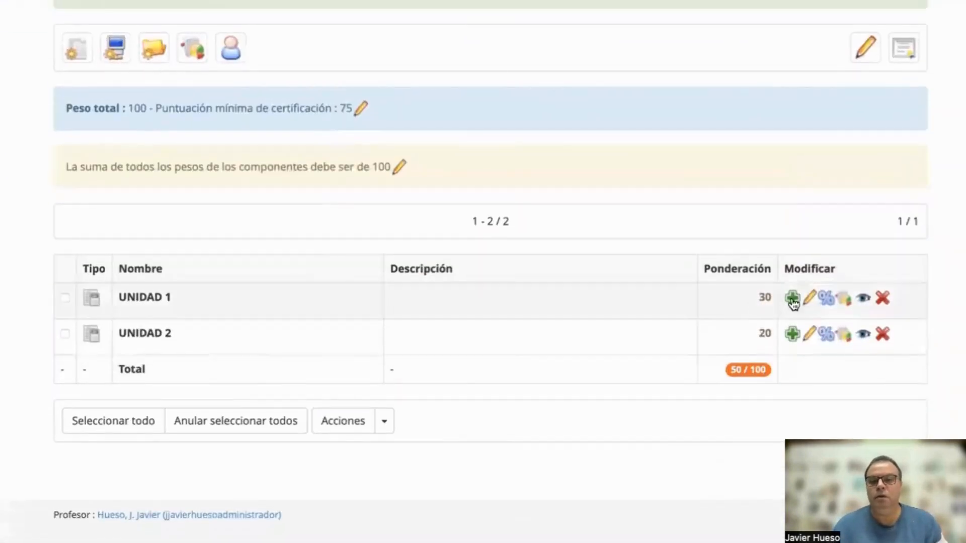
click(792, 296)
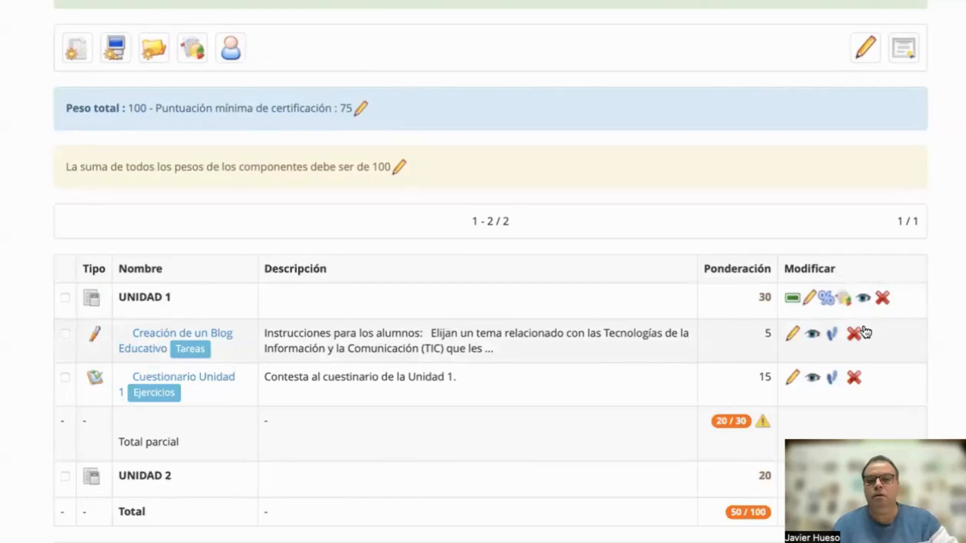
click(792, 336)
double_click(200, 380)
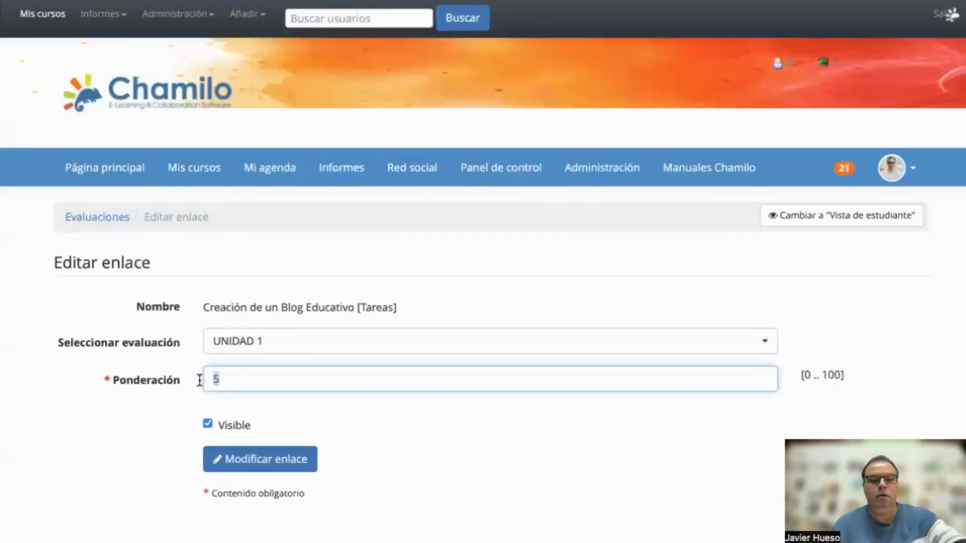
text(15)
click(276, 460)
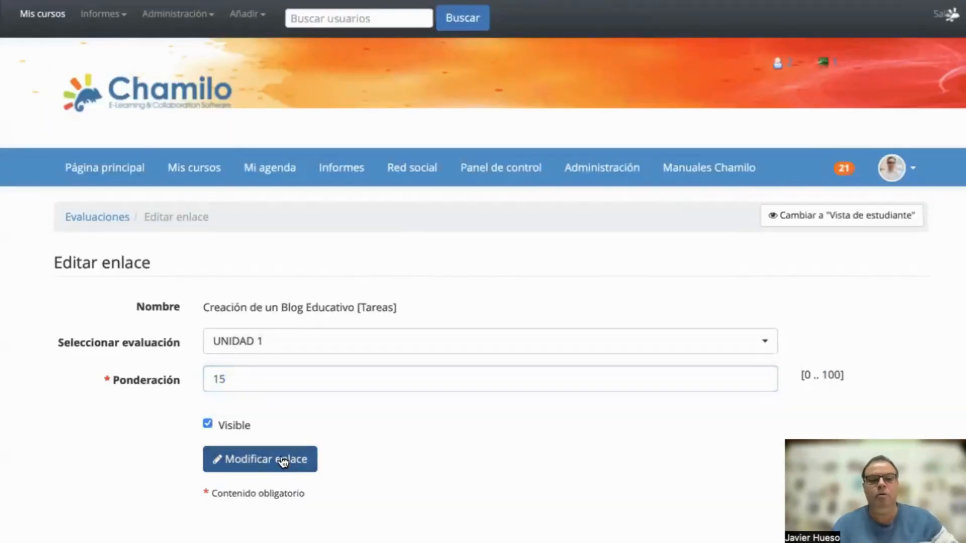
- Expand UNIDAD 1 to check its component weights against the category's total weight
scroll(429, 420, down, 5)
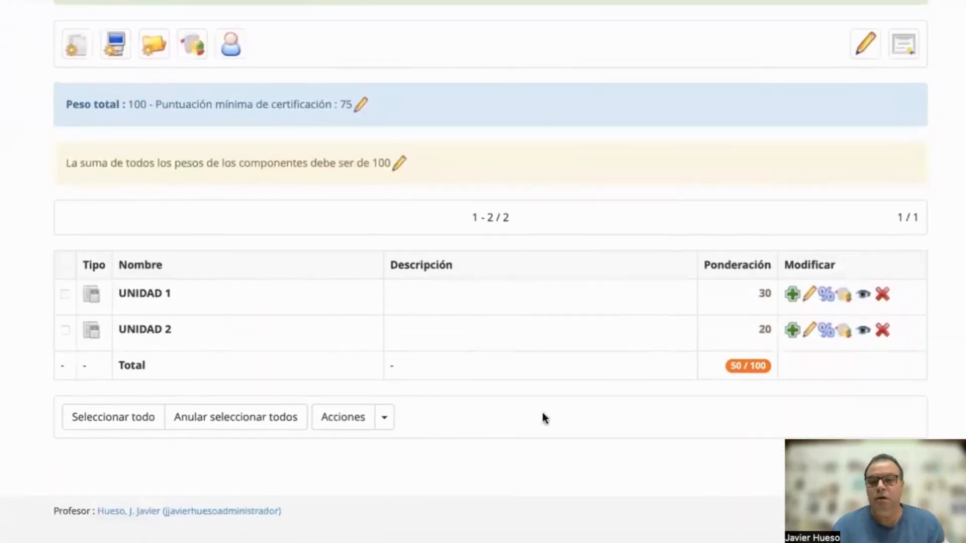
click(792, 298)
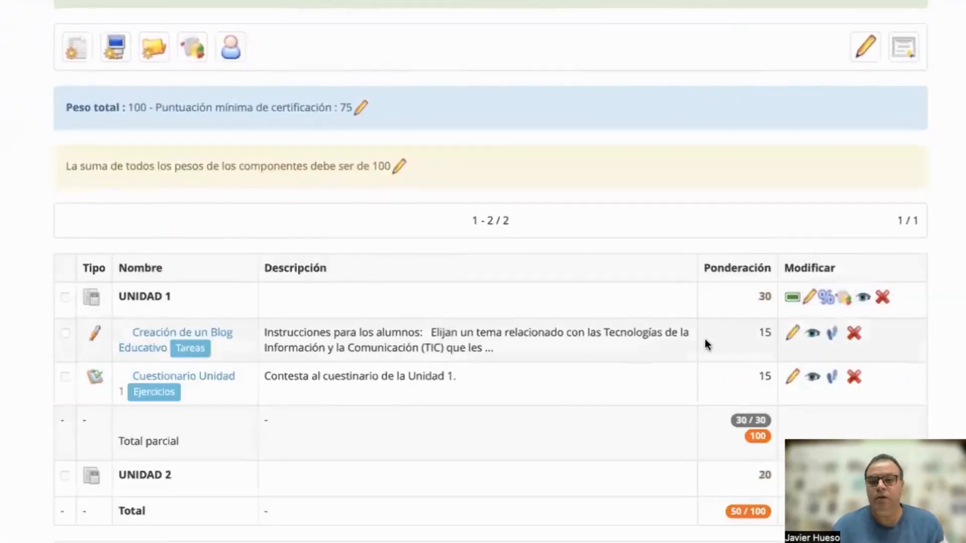
scroll(704, 342, down, 2)
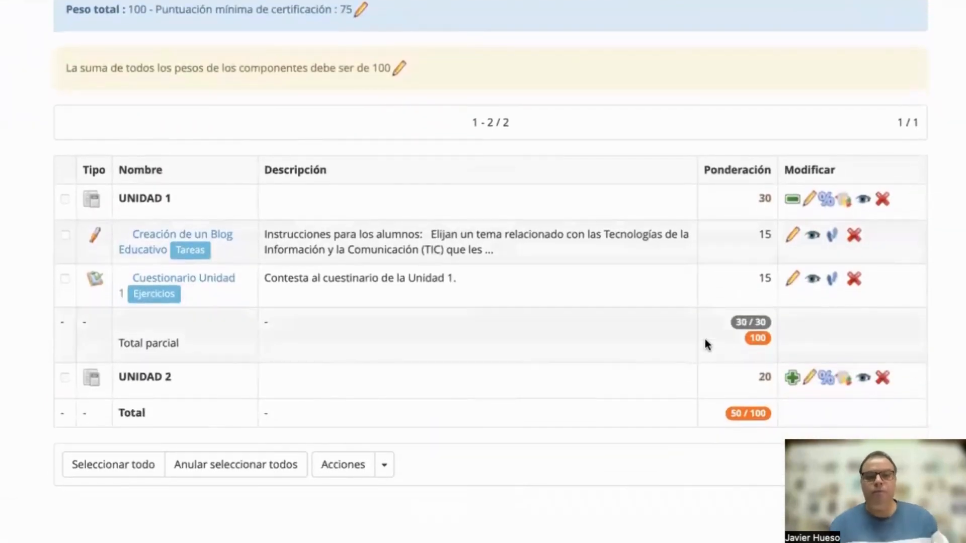
- Open the course VENTAJAS PEDAGÓGICAS DE LAS TIC EN EDUCACIÓN from the course list and go to its lessons
scroll(704, 339, up, 7)
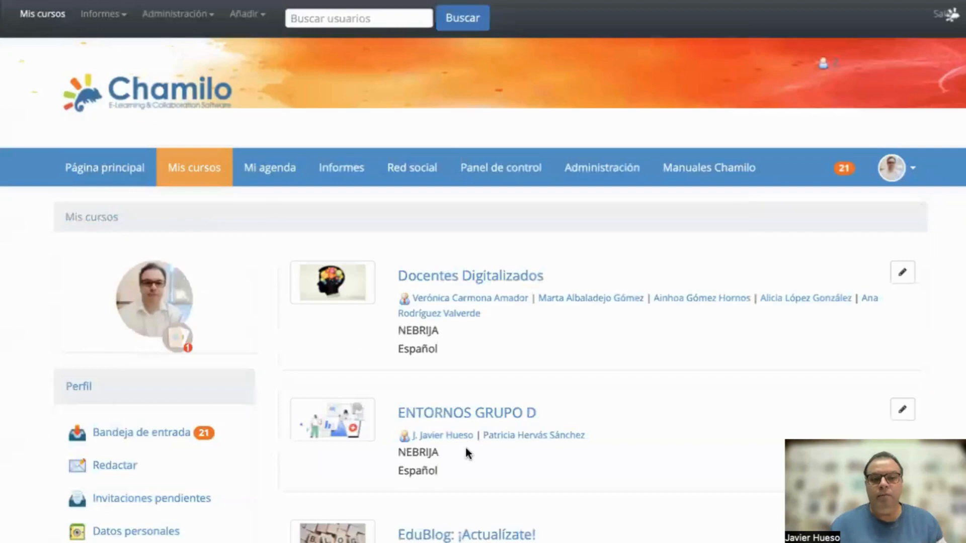
scroll(466, 449, down, 10)
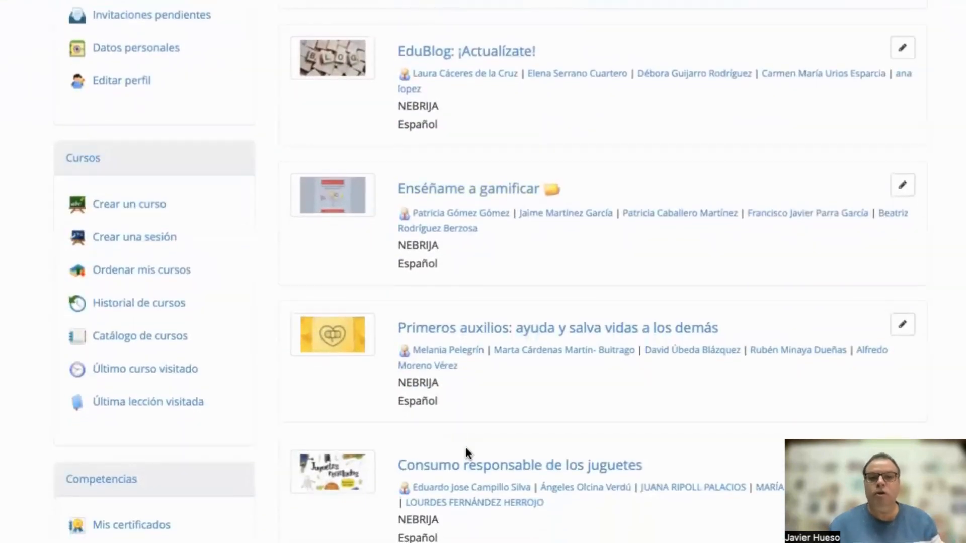
scroll(461, 433, down, 5)
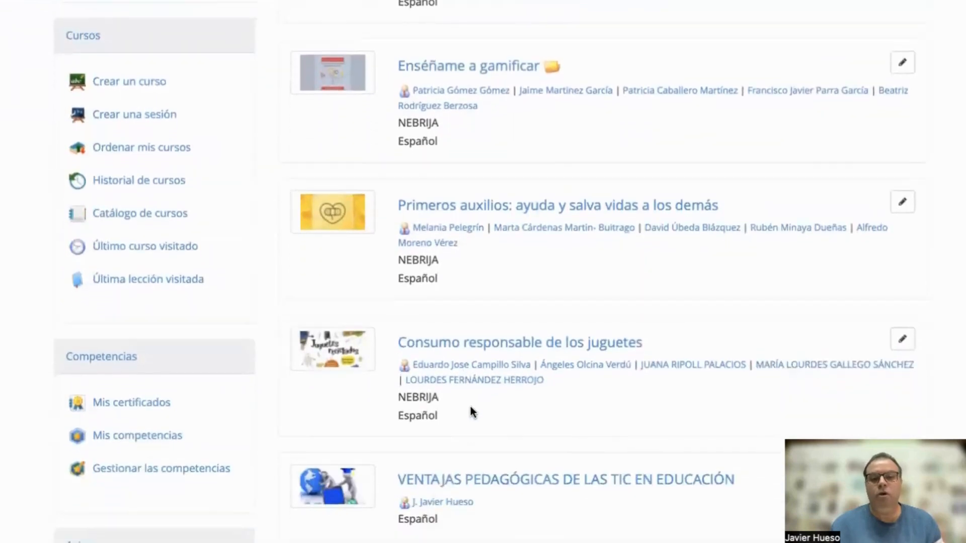
scroll(471, 412, down, 1)
click(493, 366)
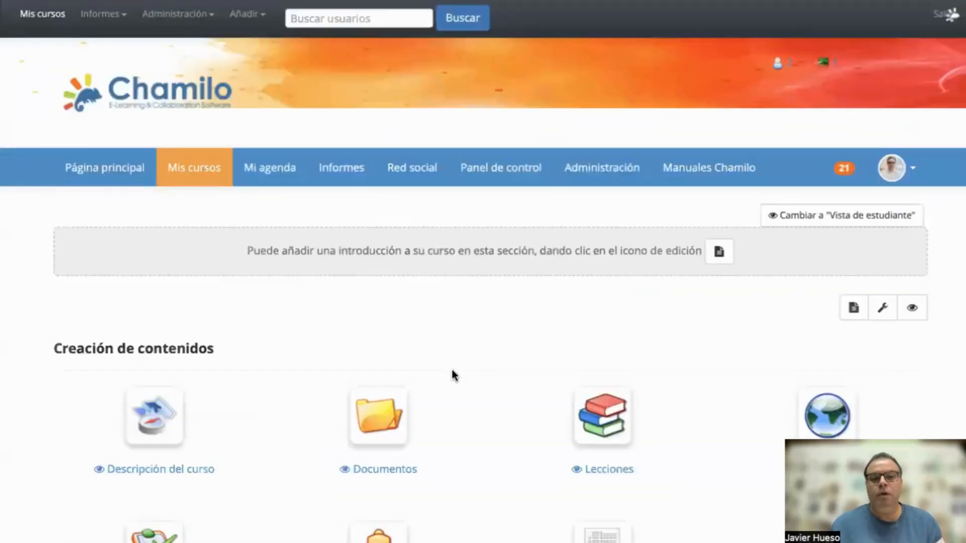
scroll(412, 351, down, 5)
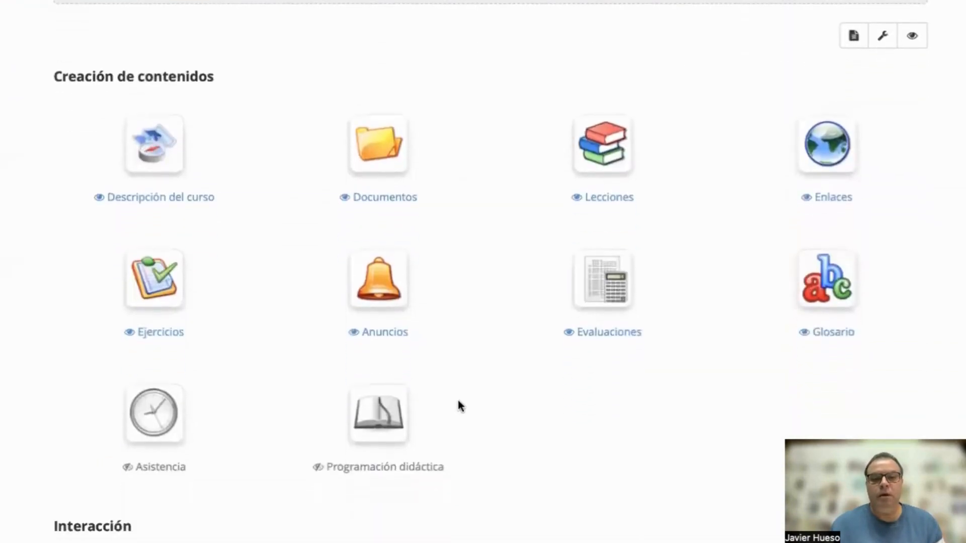
click(608, 199)
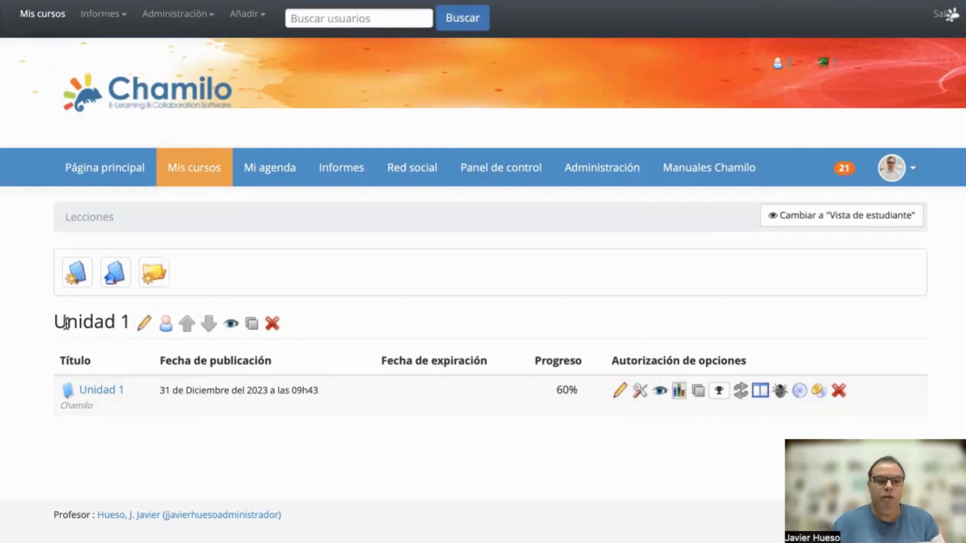
- Rename the Unidad 1 lesson category to MODULO 1 and save it
click(143, 325)
click(256, 368)
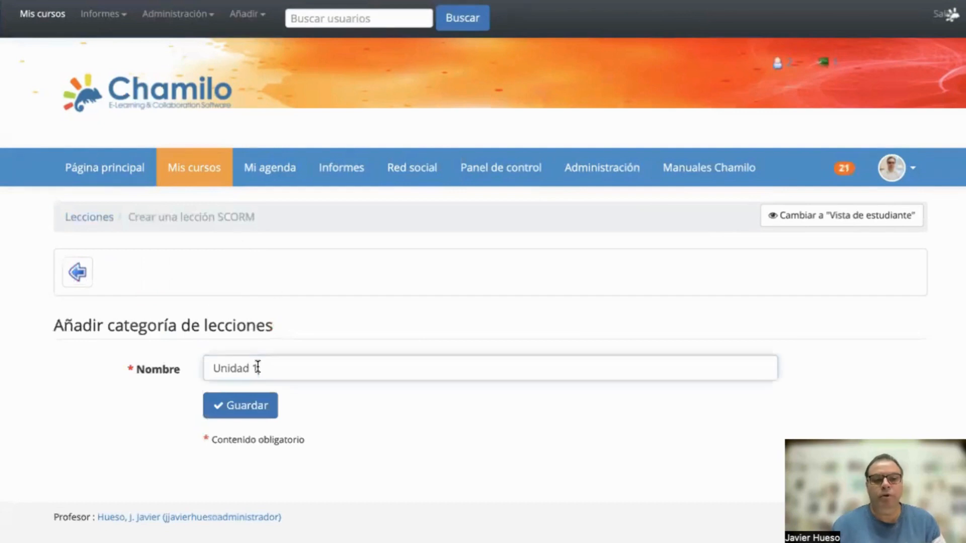
key(super+a)
key(Caps_Lock)
text(MODULO 1)
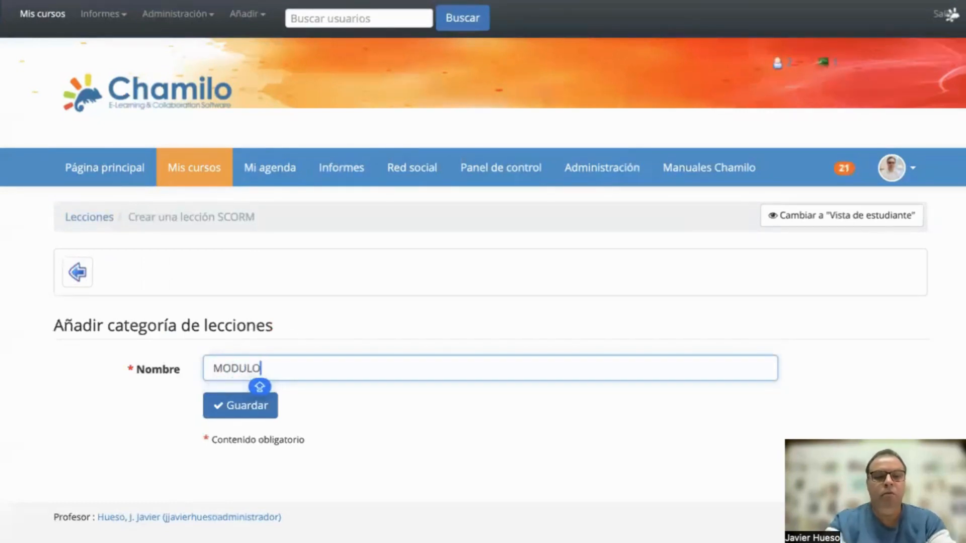
click(244, 407)
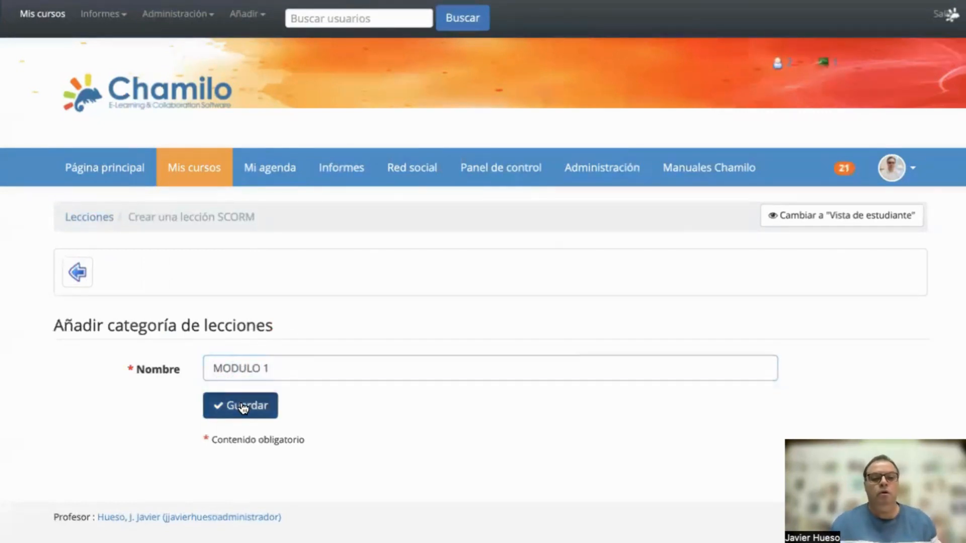
- Create a lesson titled Unidad 2 in the MODULO 1 category and return to the lesson list
scroll(174, 391, down, 1)
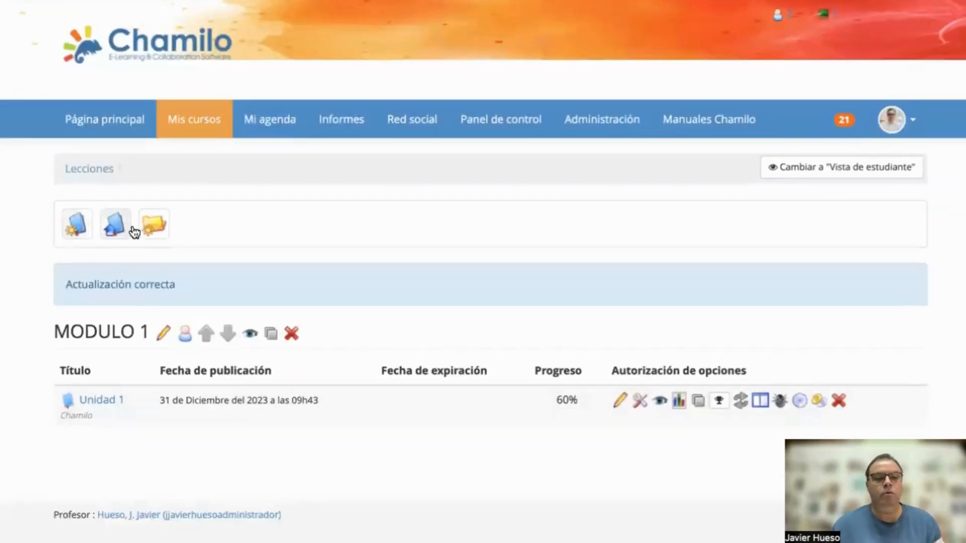
click(93, 237)
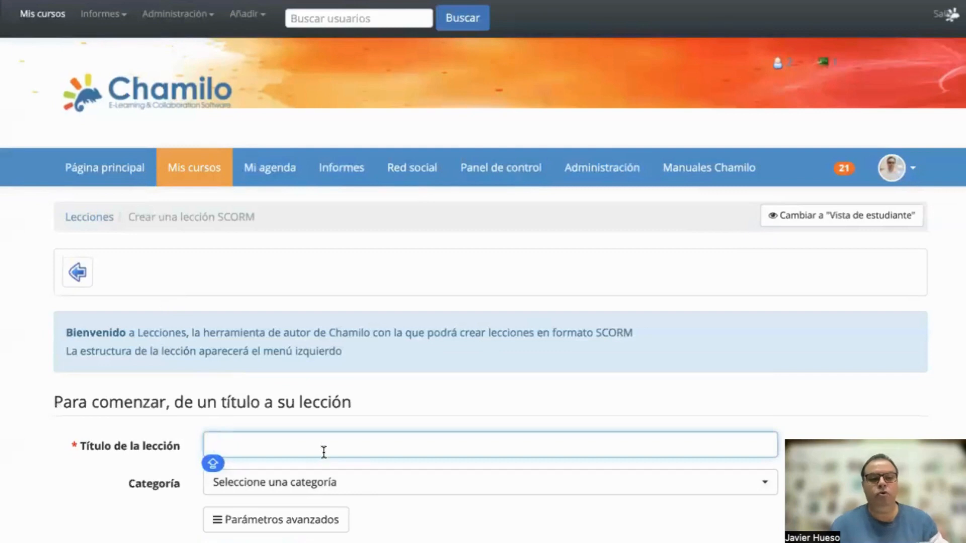
text(Unid)
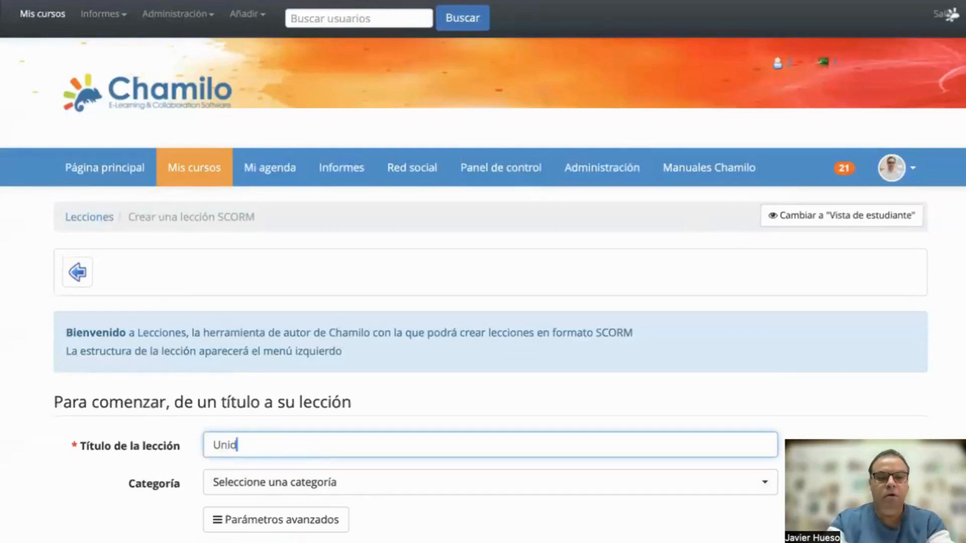
text(ad 2)
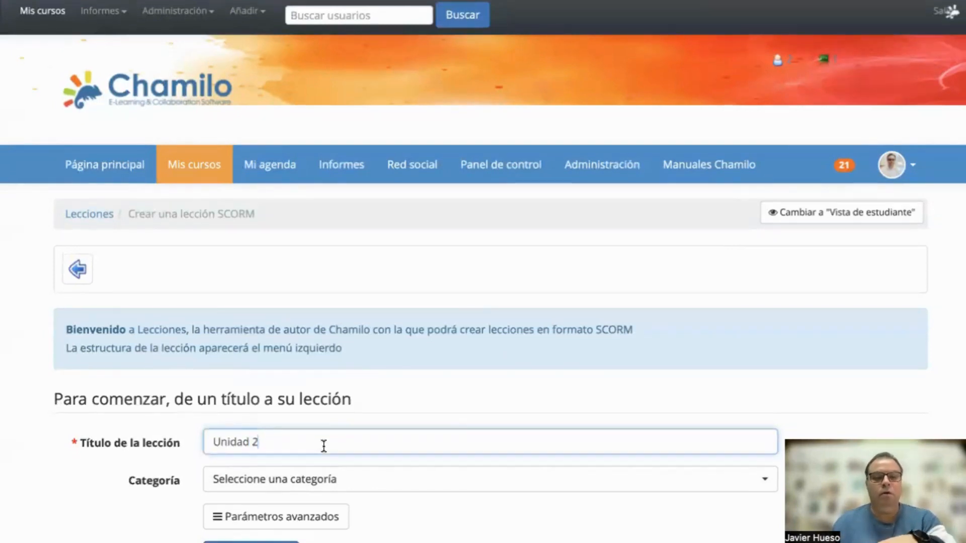
scroll(470, 327, down, 3)
click(471, 327)
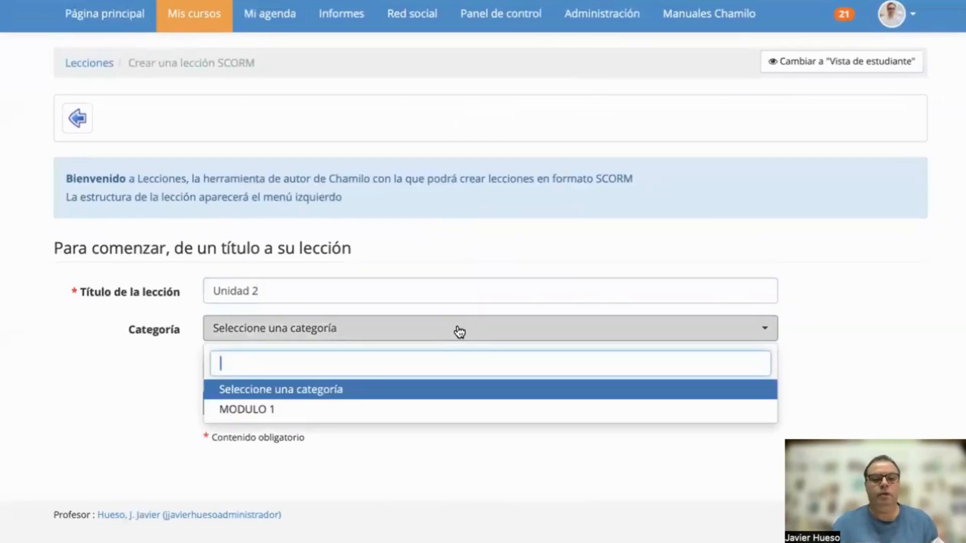
click(254, 409)
click(252, 404)
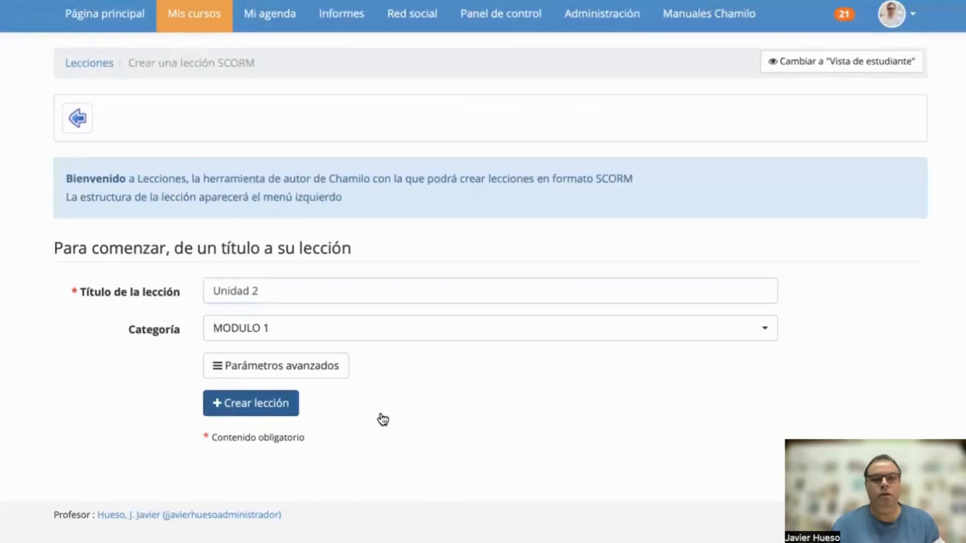
click(267, 414)
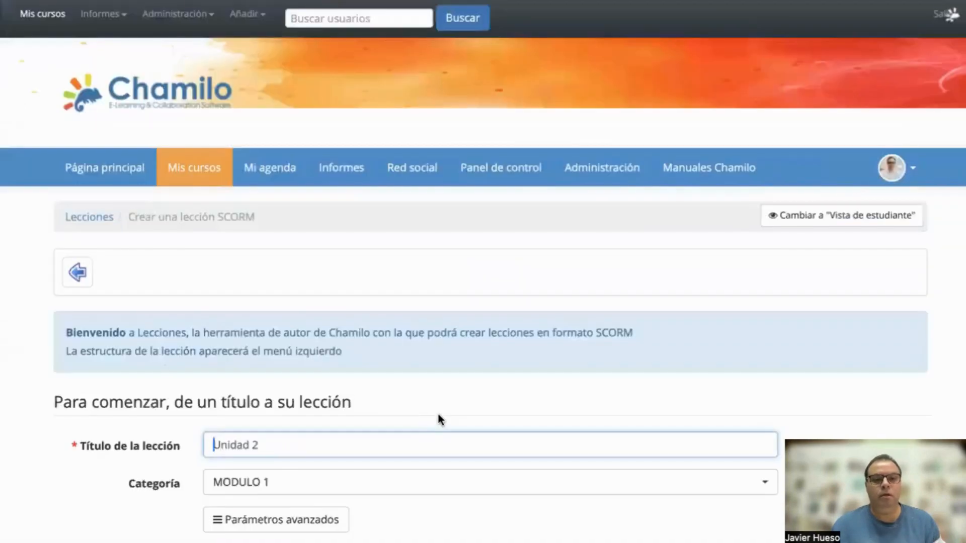
scroll(147, 283, up, 3)
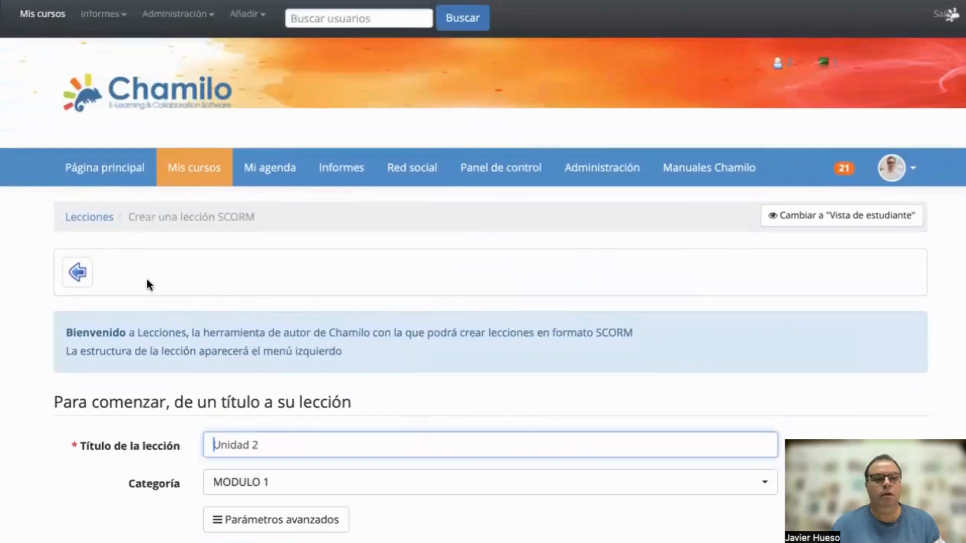
click(76, 272)
- Add a new lesson category named MÓDULO 2 and save it
scroll(140, 304, down, 1)
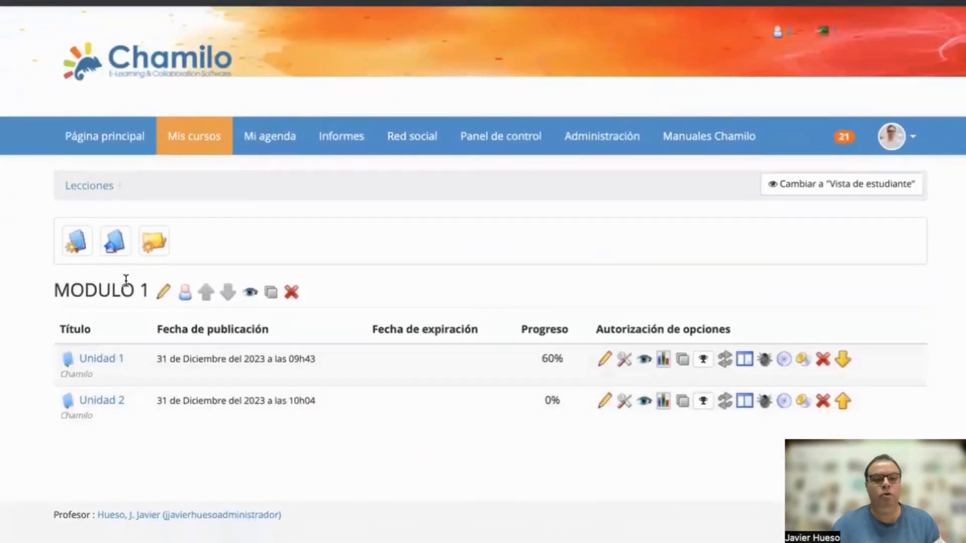
click(152, 246)
click(276, 366)
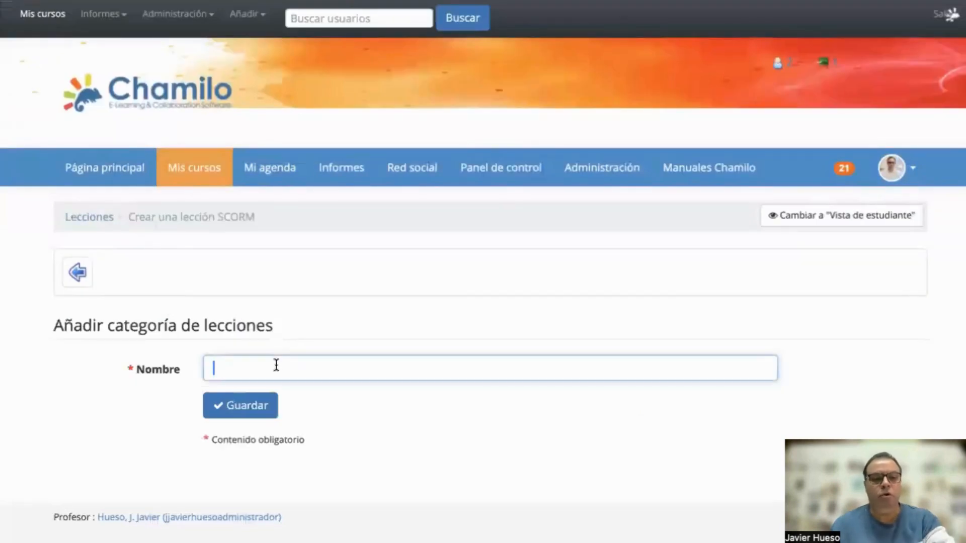
text(M)
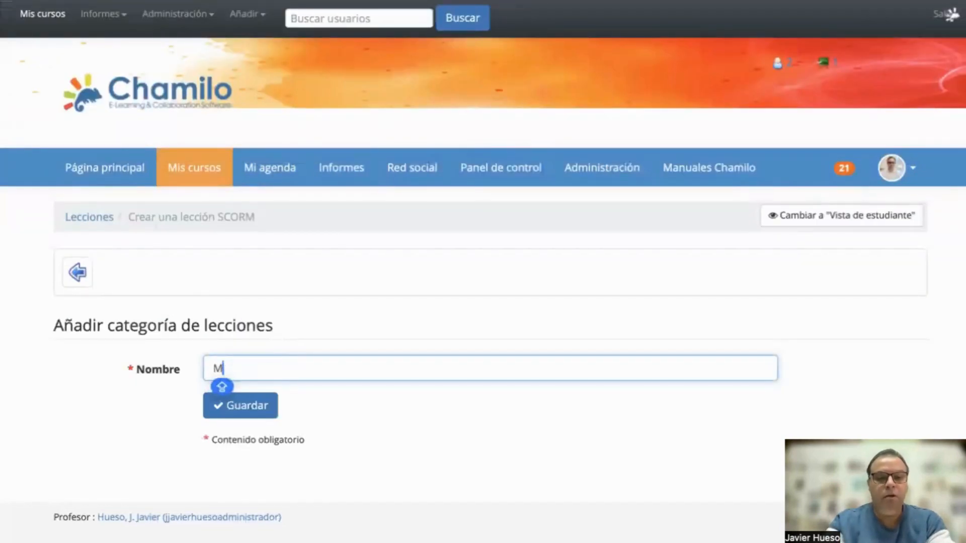
text(ÓDULO 2)
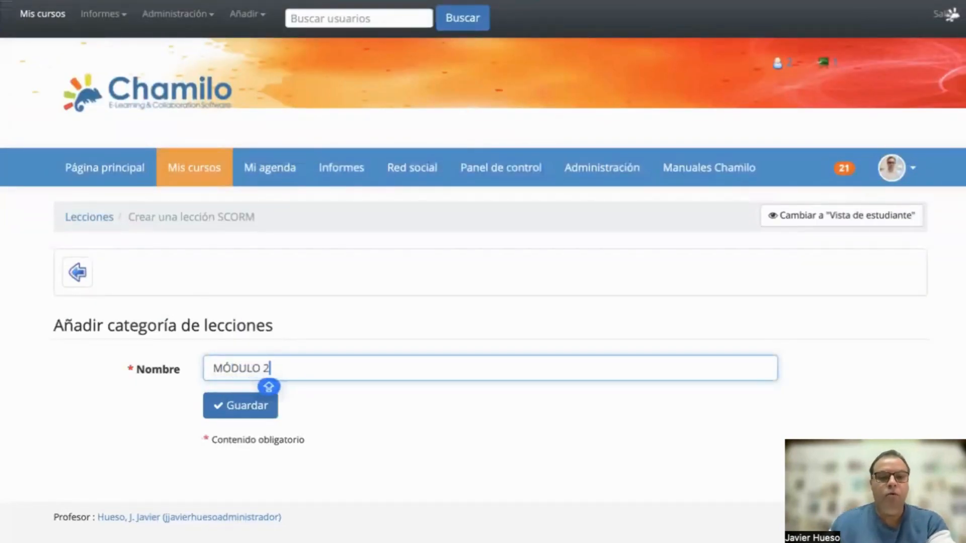
click(238, 412)
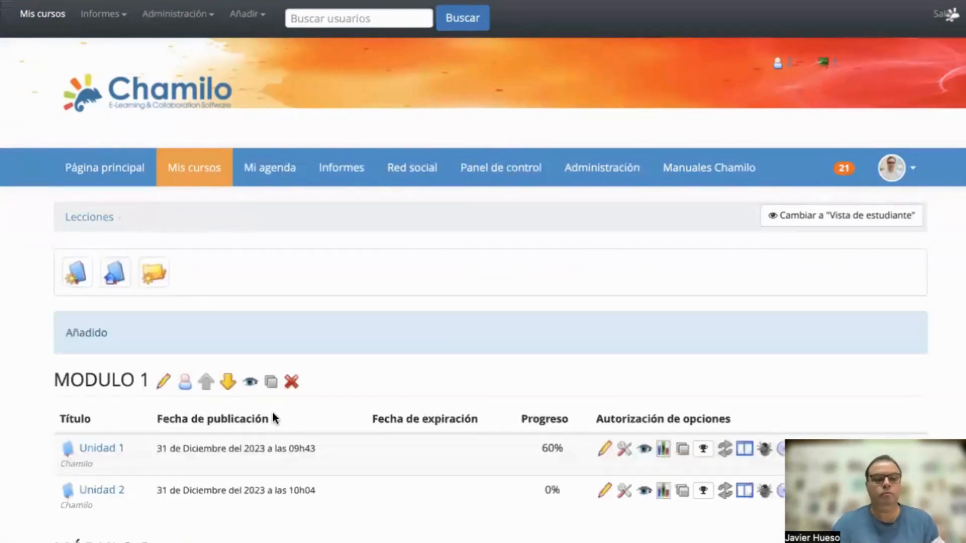
- Correct the first lesson category's name to MÓDULO 1, with the accent, and save it
scroll(281, 421, down, 3)
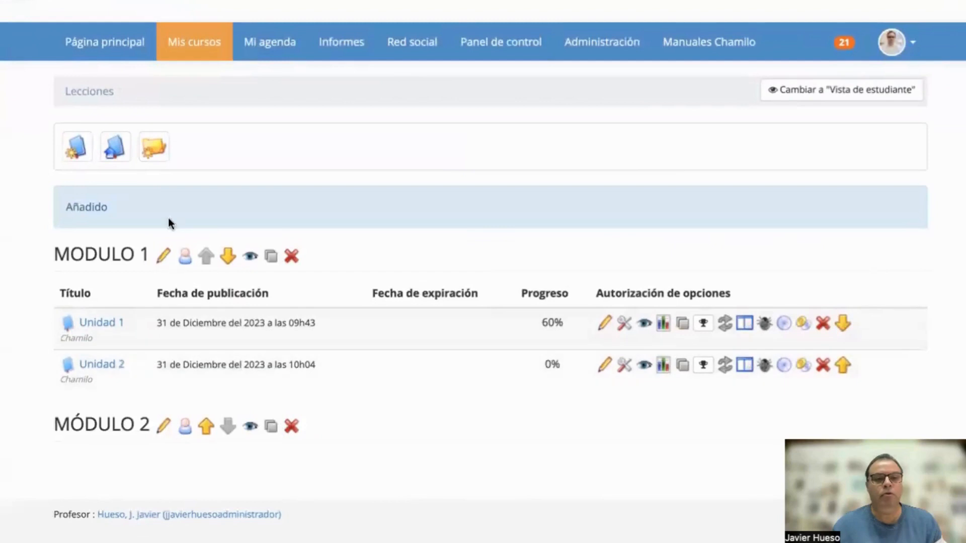
click(166, 257)
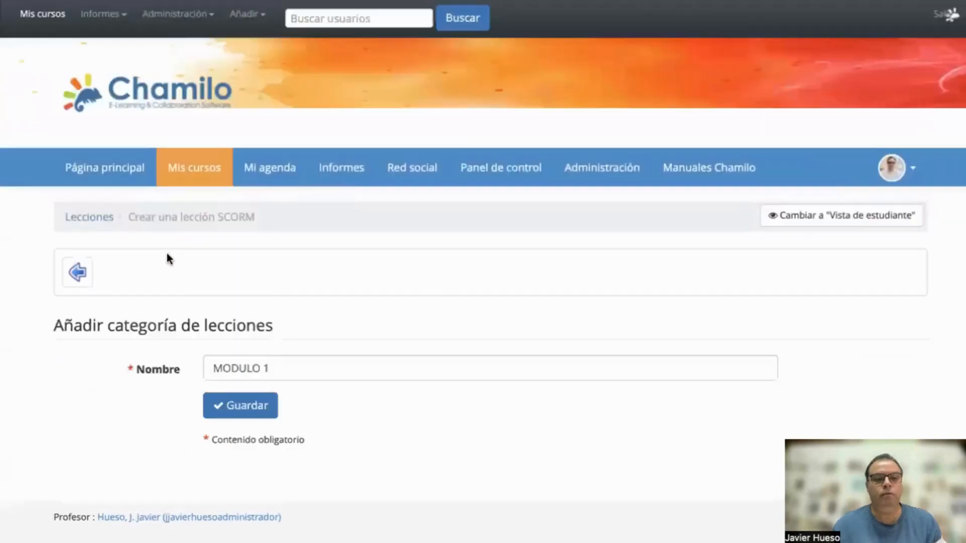
click(227, 368)
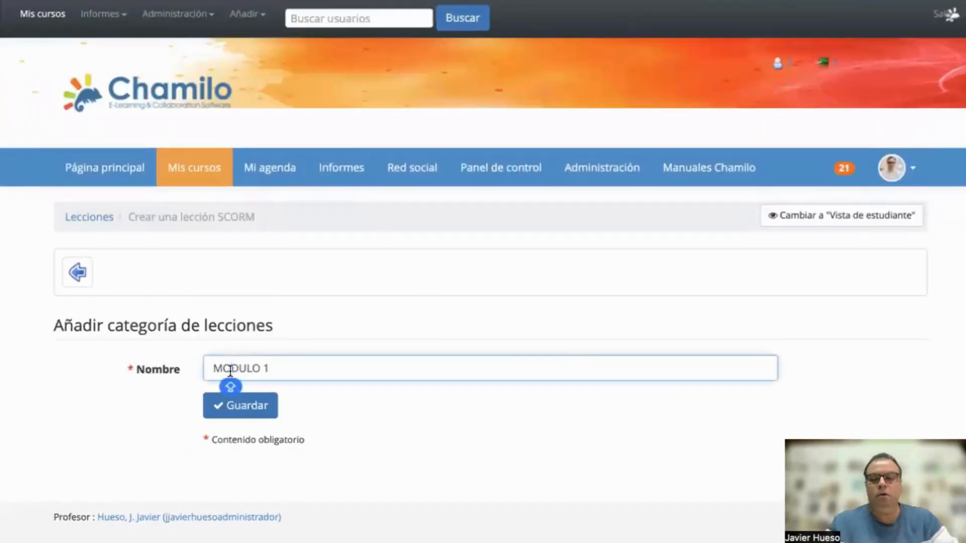
key(BackSpace)
key(dead_acute)
text(O)
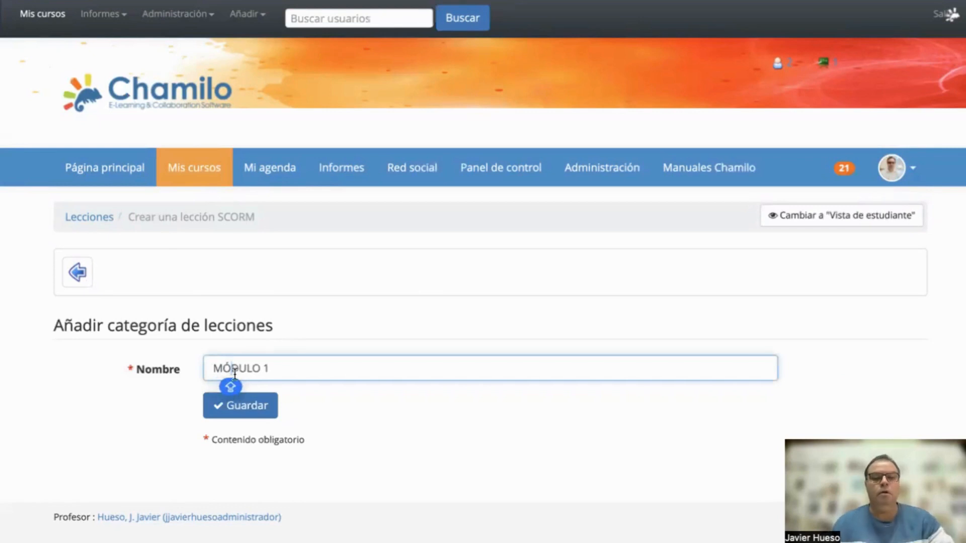
click(252, 402)
- Create a lesson titled Unidad 3 in the MÓDULO 2 category and return to the lesson list
scroll(252, 400, down, 3)
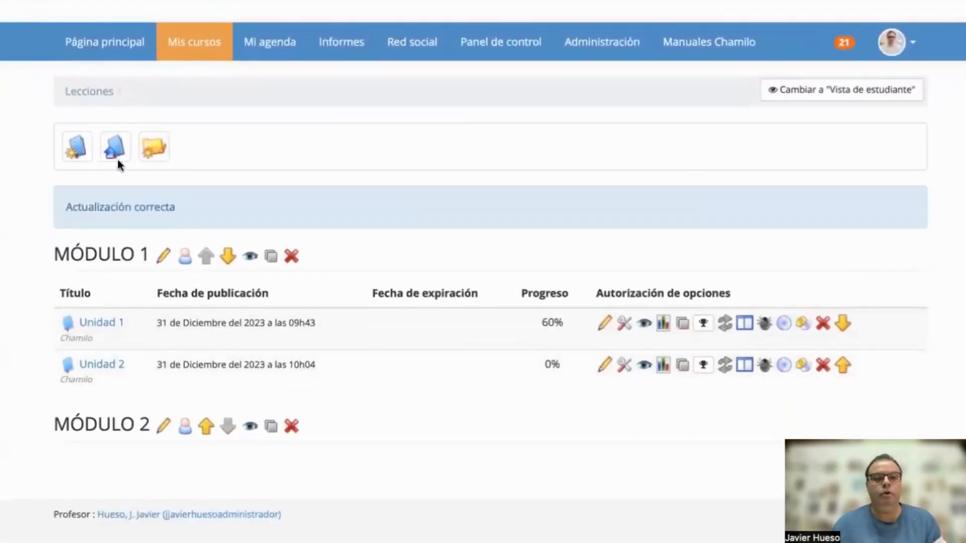
click(76, 151)
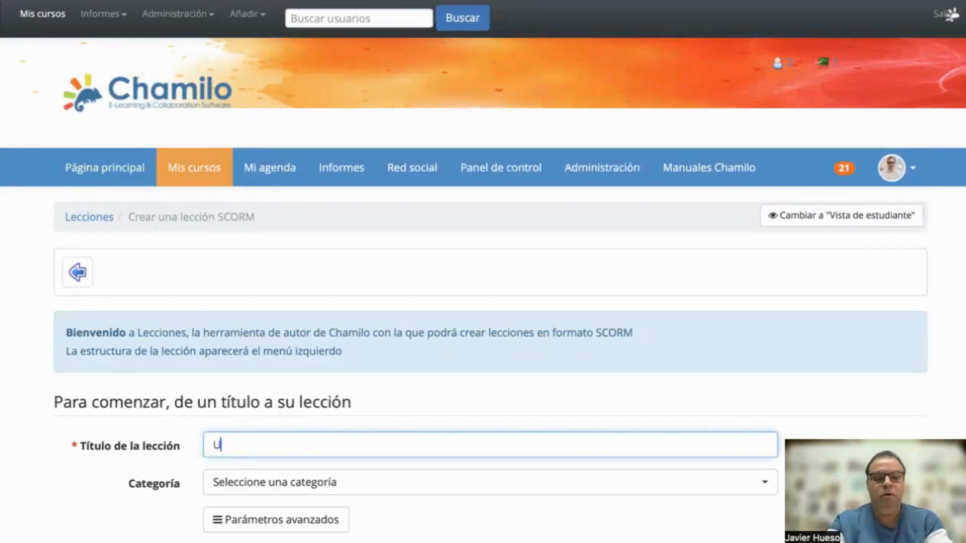
text(Unidad 3)
scroll(307, 437, down, 3)
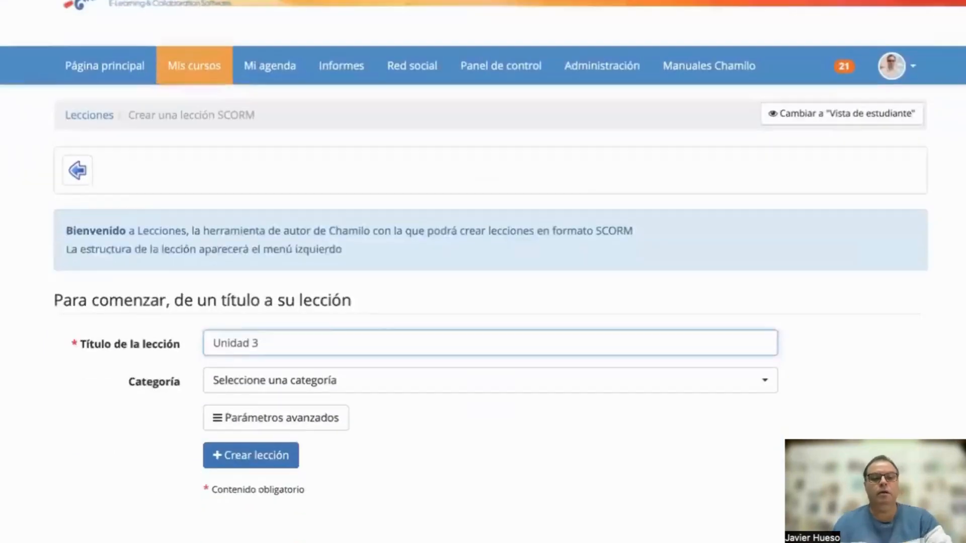
click(304, 330)
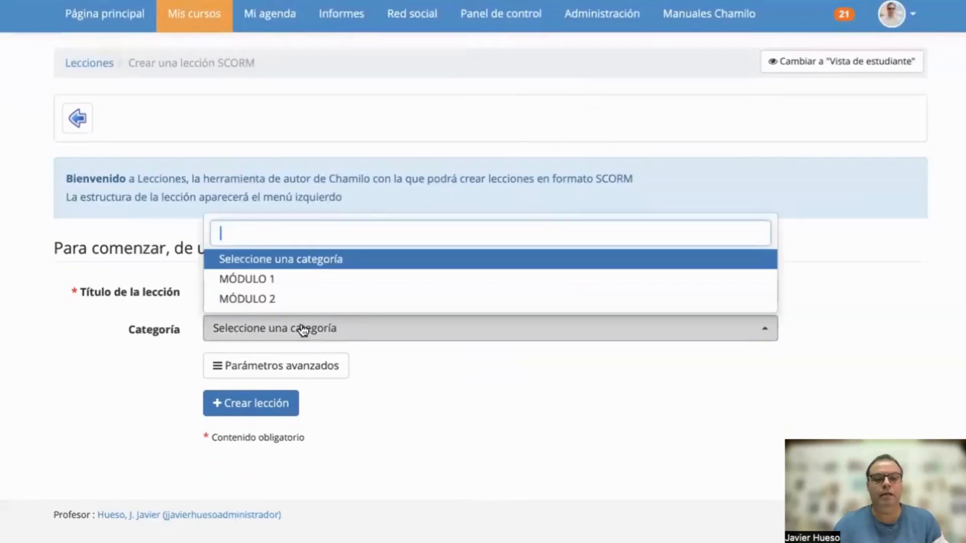
click(261, 301)
click(252, 402)
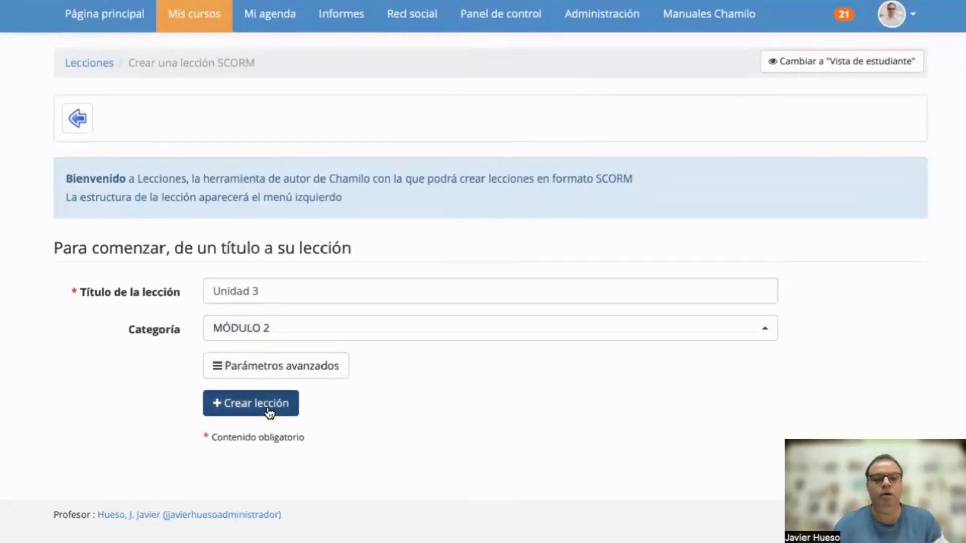
scroll(416, 445, down, 5)
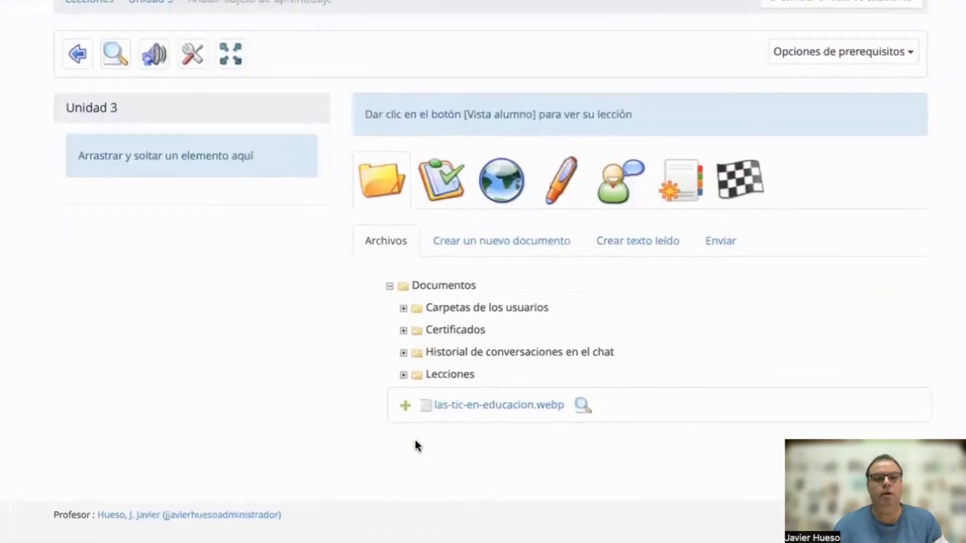
scroll(416, 446, up, 5)
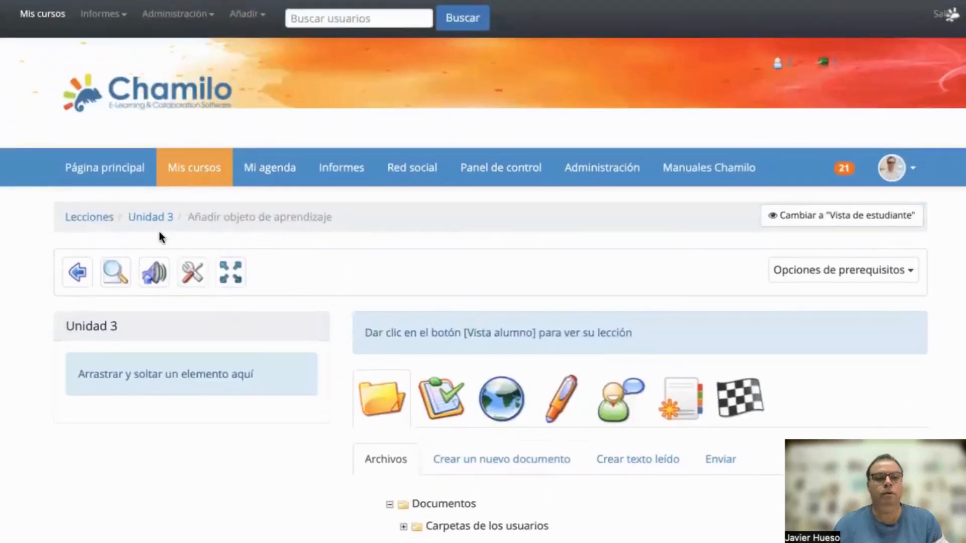
click(99, 217)
- Switch the lesson list to student view and check the units and their progress under each module
scroll(336, 314, down, 3)
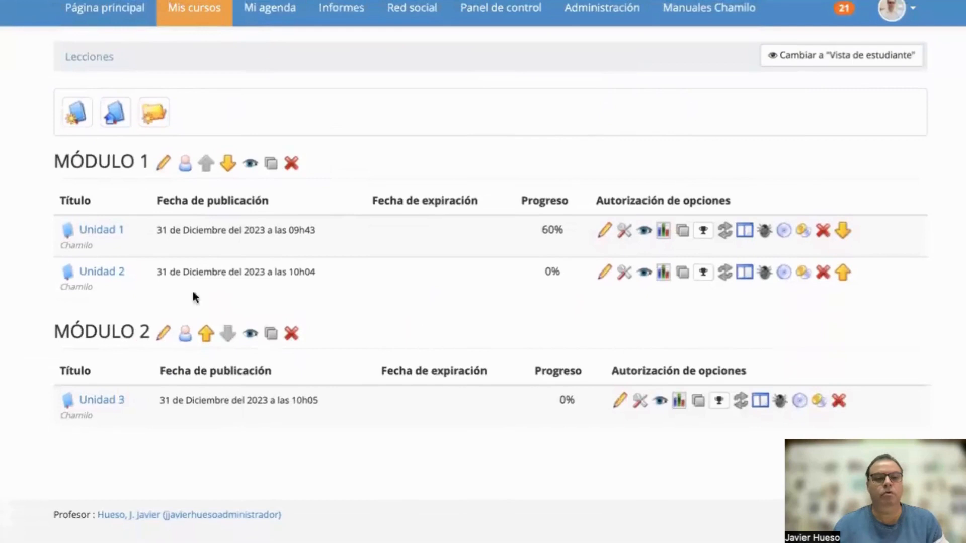
scroll(834, 218, up, 2)
click(829, 140)
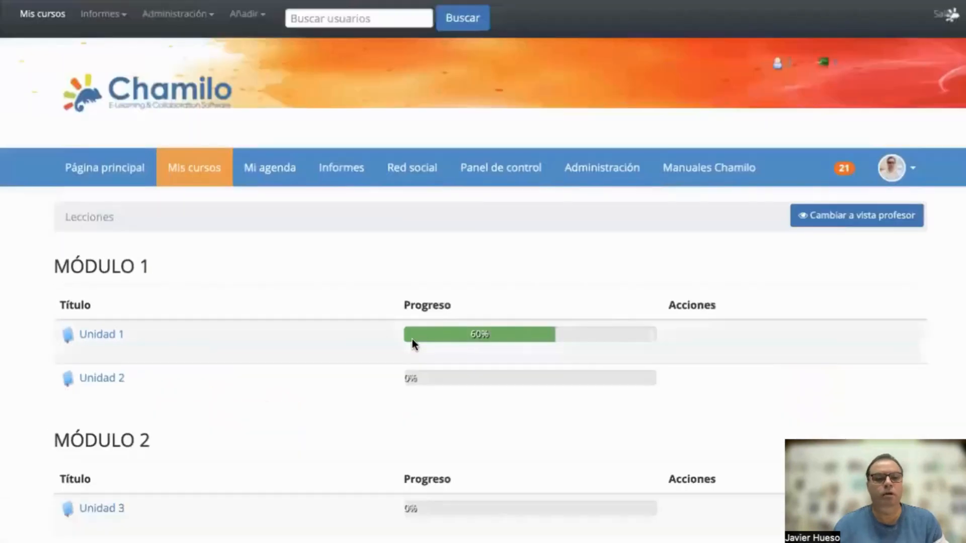
scroll(412, 339, down, 3)
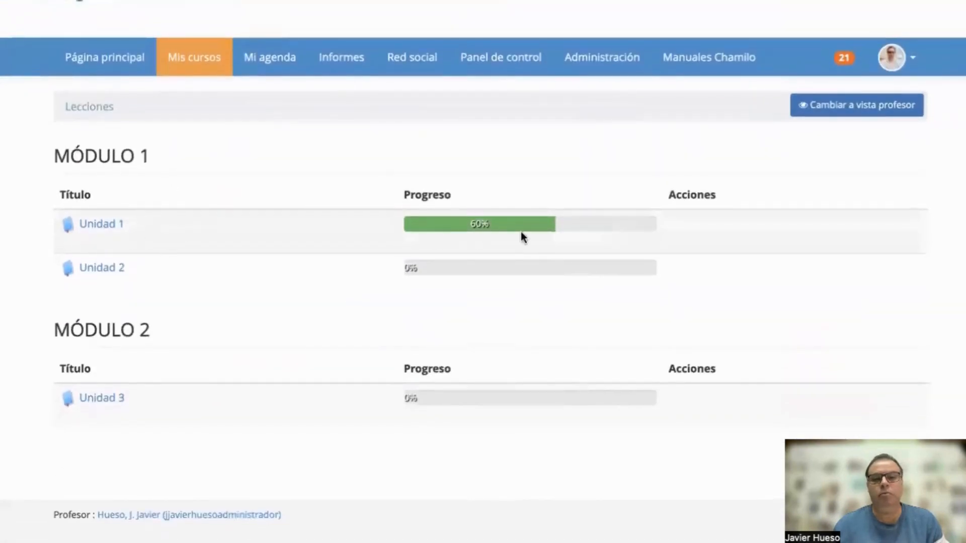
- Open the Unidad 1 lesson as a student and look through the Unidad-1.pdf document
click(96, 229)
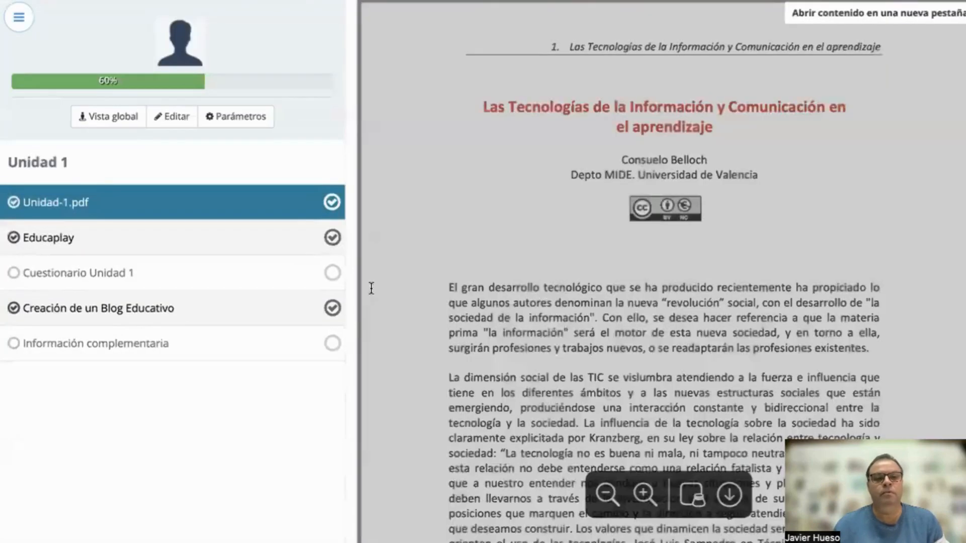
scroll(476, 284, down, 15)
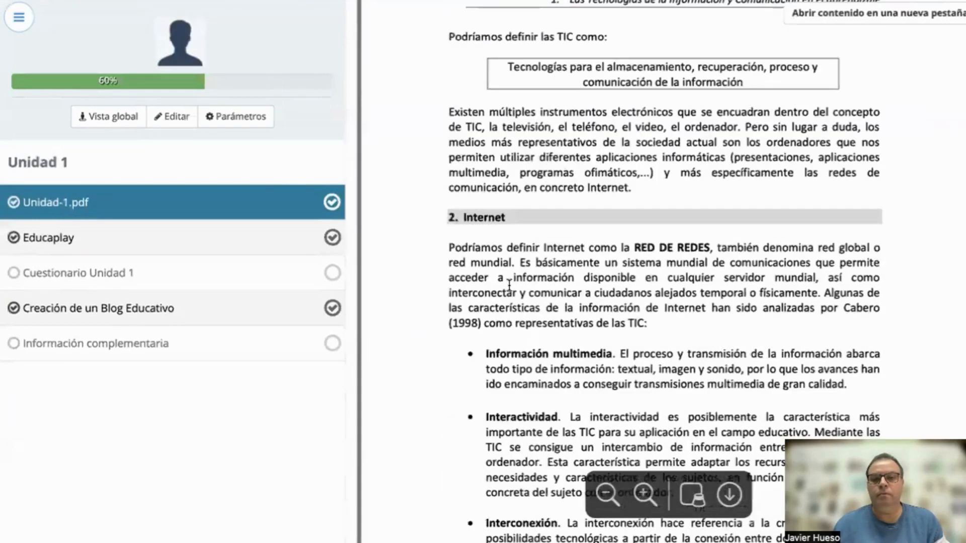
scroll(509, 286, up, 15)
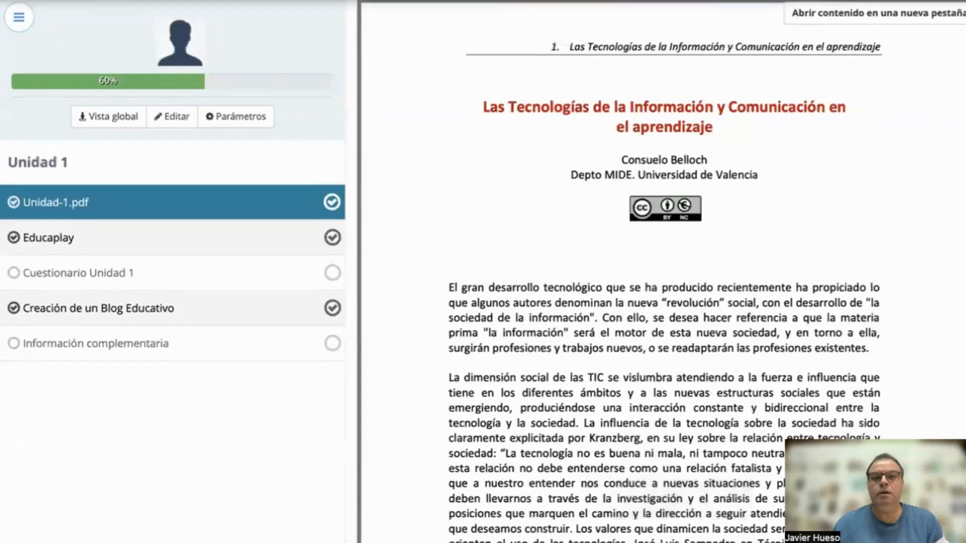